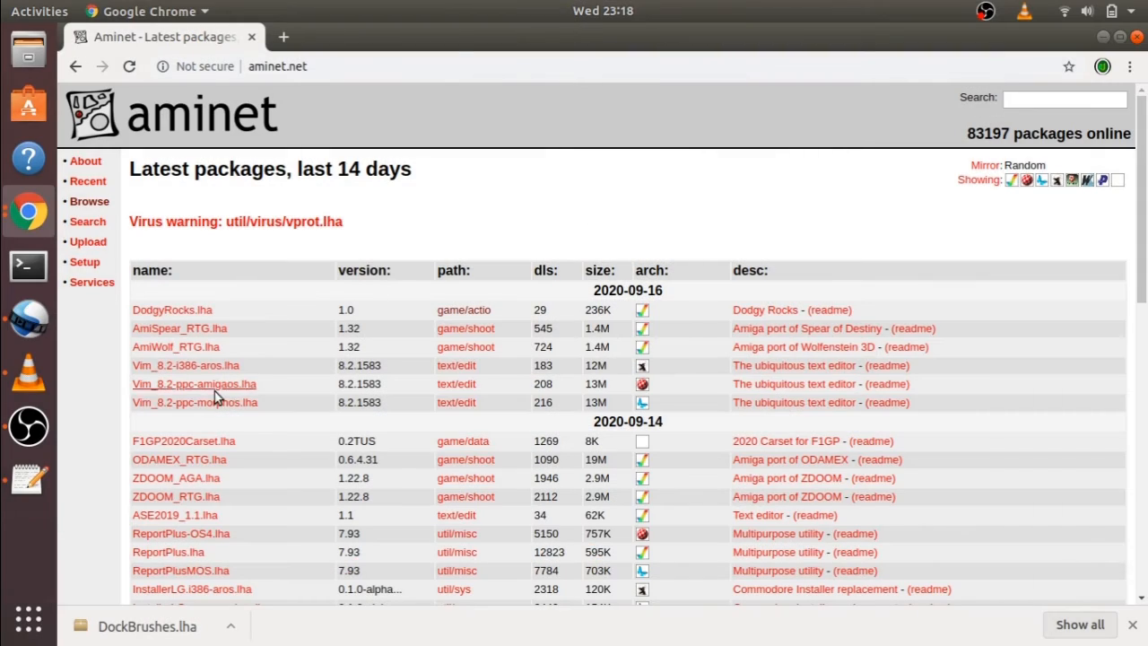
# Check the package list in the text editor notes, then search Aminet for "toolmanager brushes" and look through the matching packages.
pyautogui.click(29, 479)
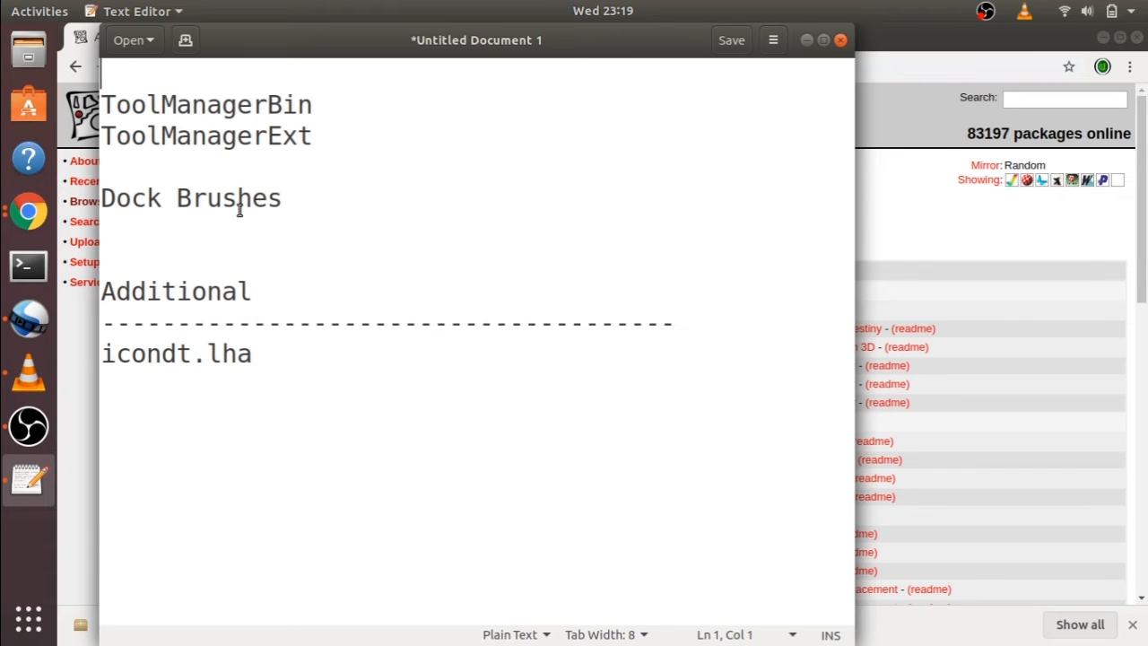
pyautogui.click(903, 186)
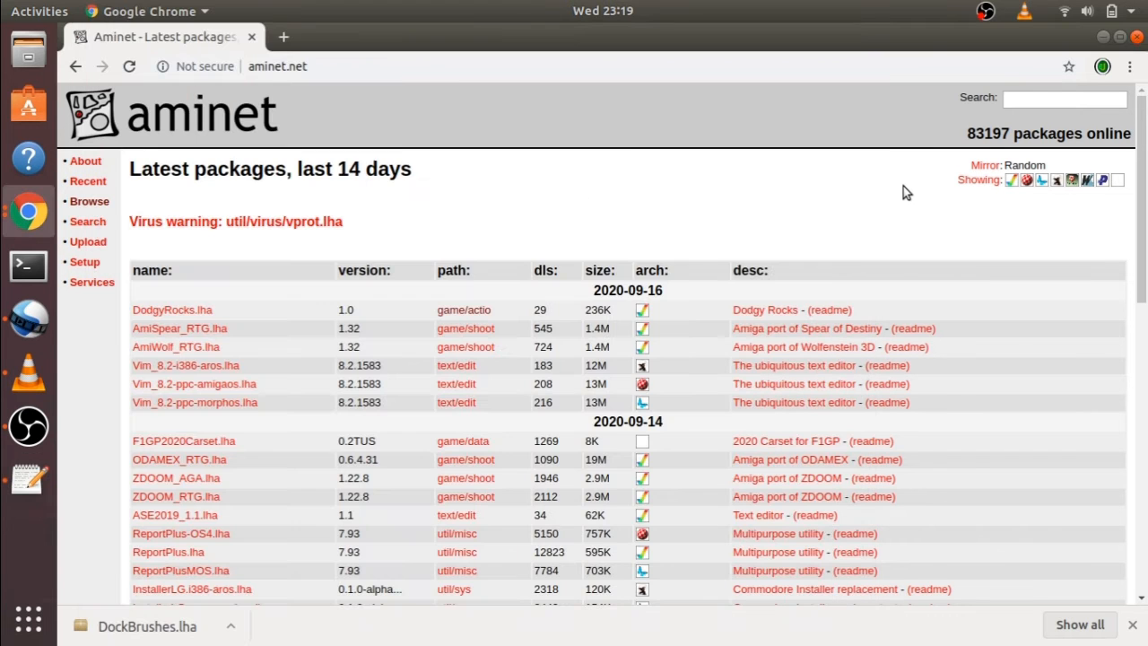
pyautogui.click(1052, 97)
pyautogui.write('to')
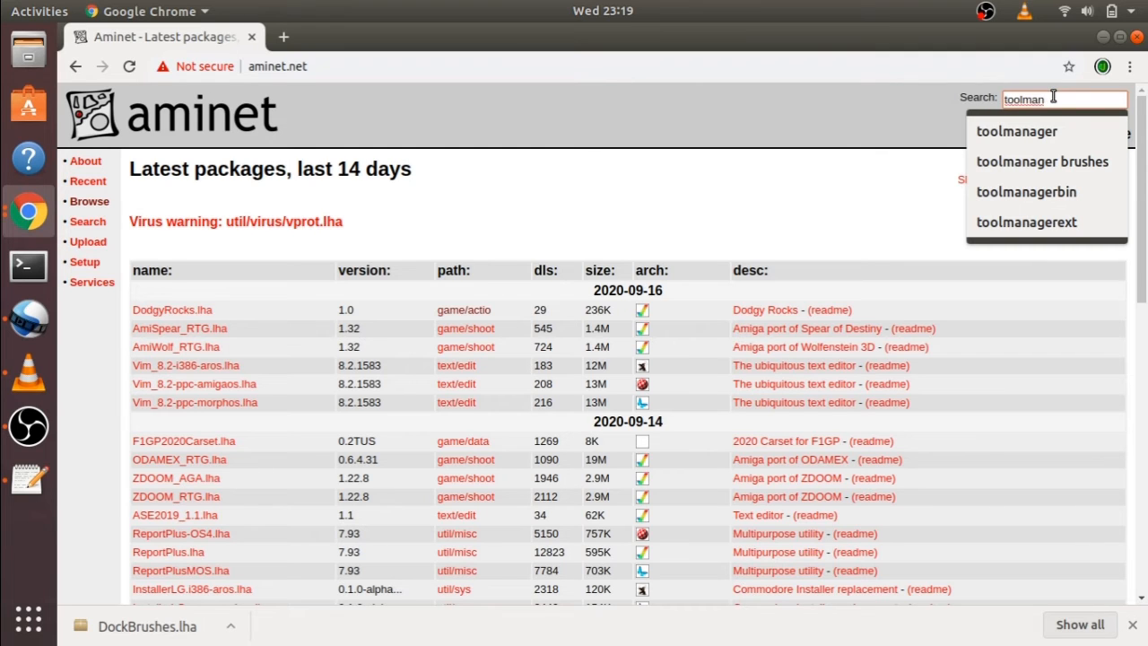
pyautogui.write('olman')
pyautogui.click(1037, 158)
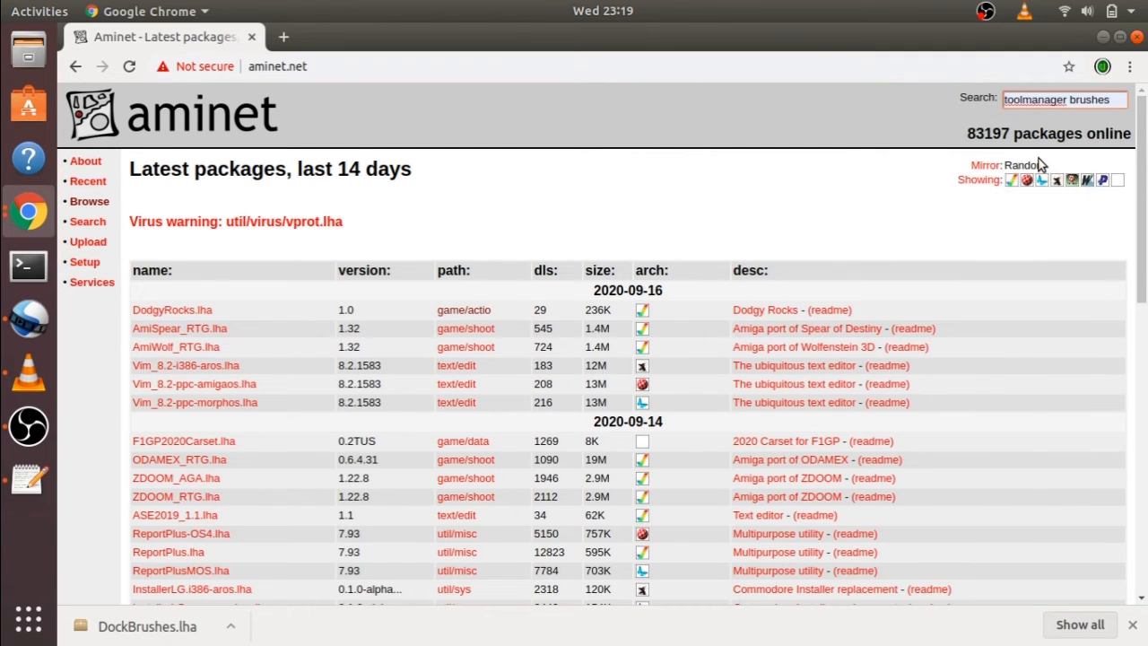
pyautogui.press('Return')
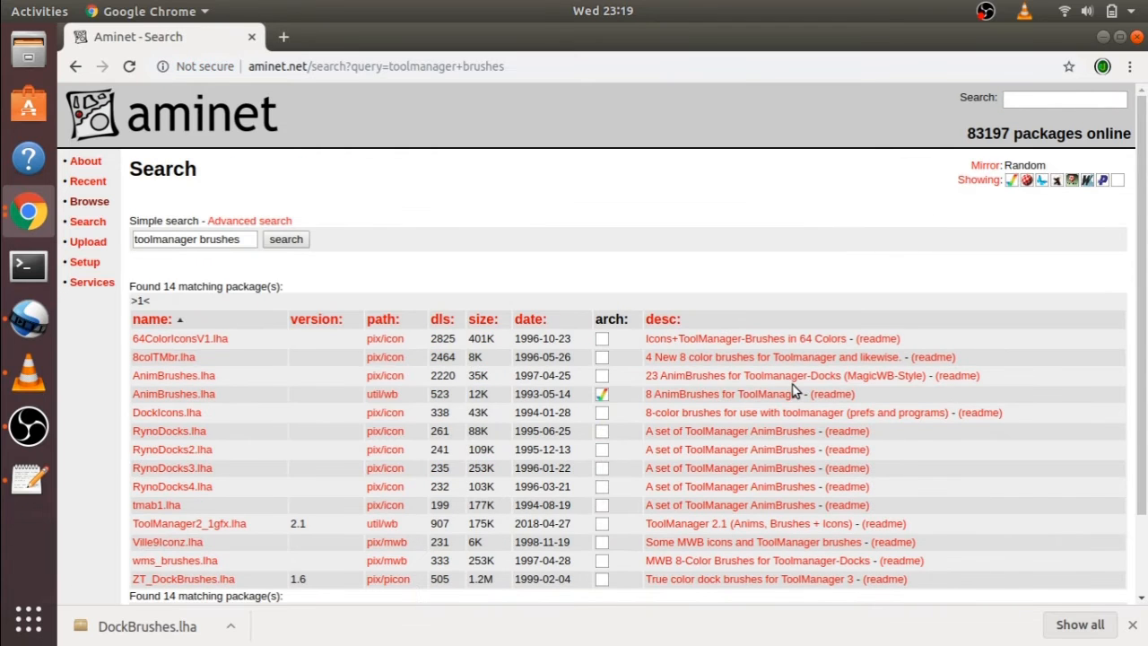
pyautogui.scroll(-2, 794, 390)
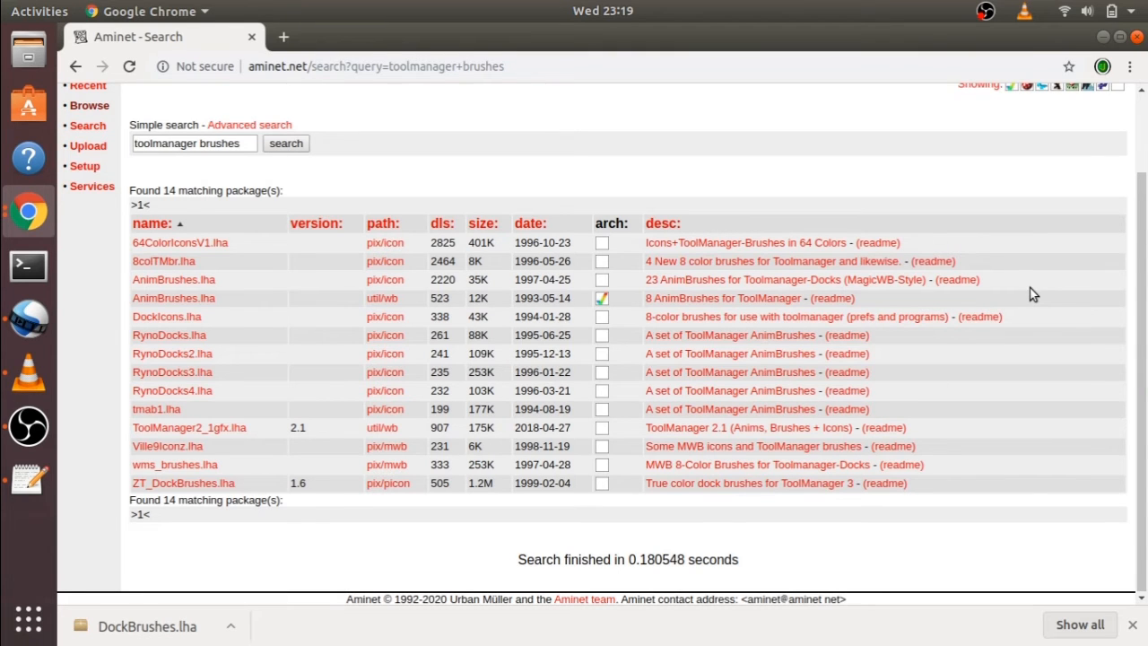
pyautogui.scroll(1, 1031, 295)
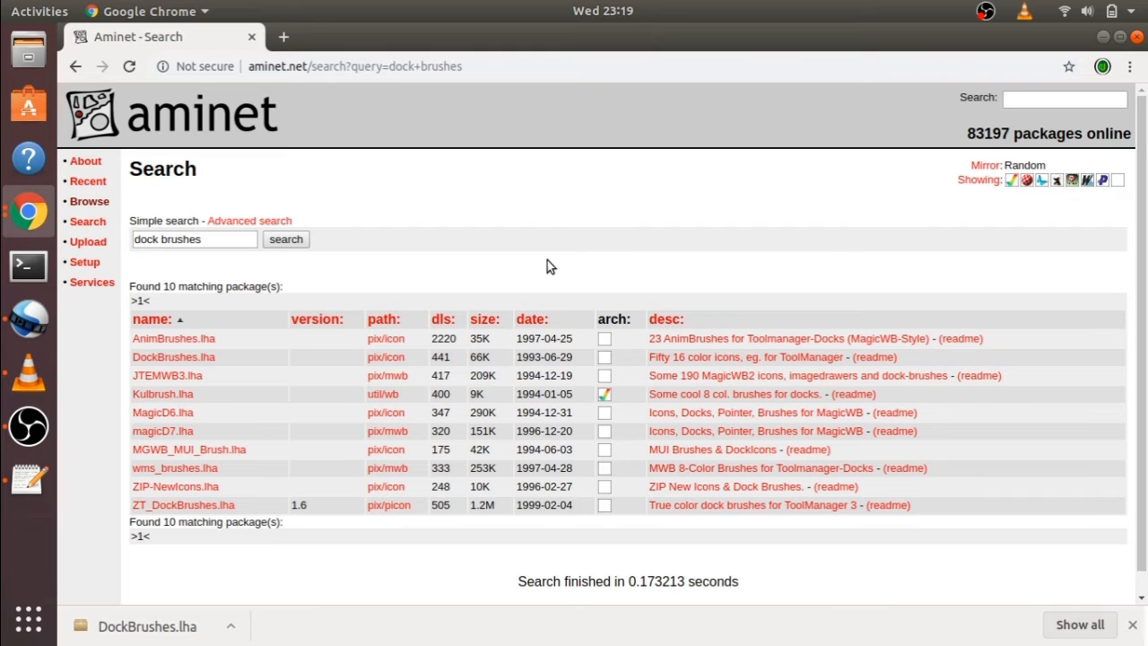
# Copy the name ToolManagerBin from the text editor notes, search Aminet for it and download ToolManagerBin.lha.
pyautogui.click(29, 480)
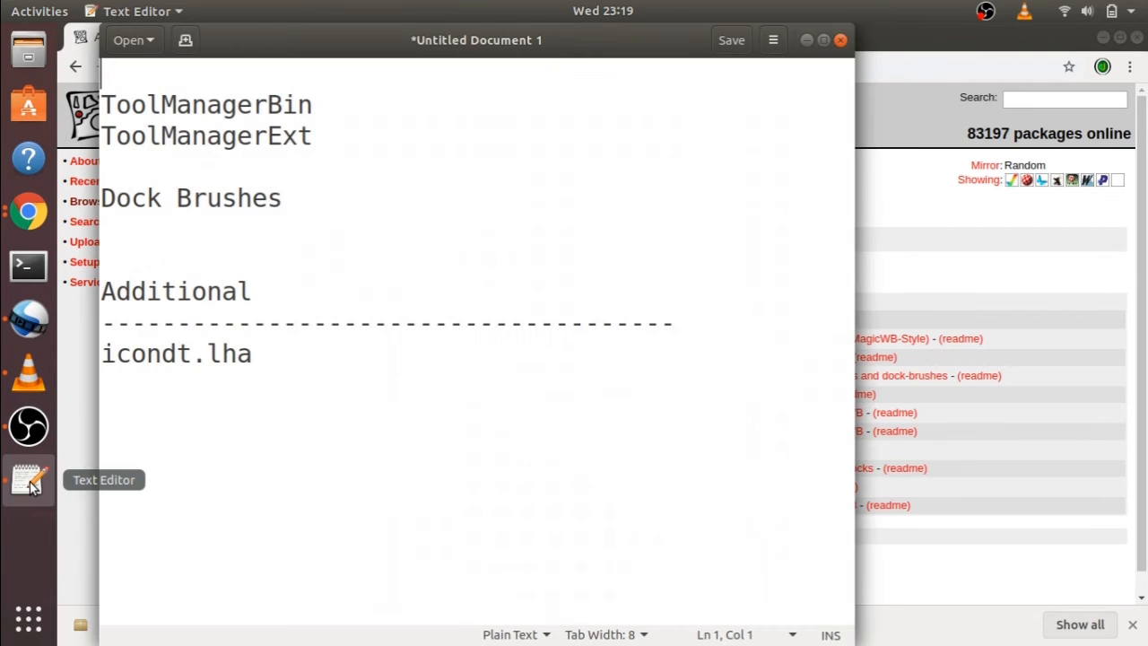
pyautogui.moveTo(313, 108); pyautogui.dragTo(93, 113)
pyautogui.hotkey('ctrl', 'c')
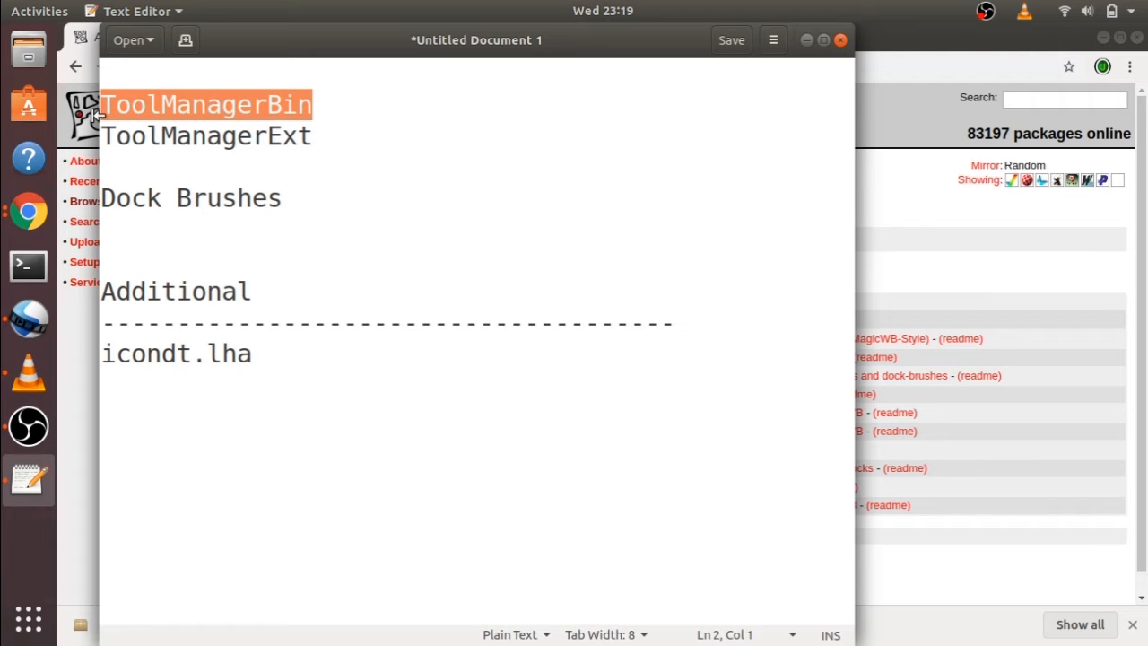
pyautogui.click(898, 219)
pyautogui.moveTo(217, 240)
pyautogui.mouseDown()
pyautogui.moveTo(90, 241)
pyautogui.moveTo(103, 243)
pyautogui.mouseUp()
pyautogui.hotkey('ctrl', 'v')
pyautogui.click(287, 241)
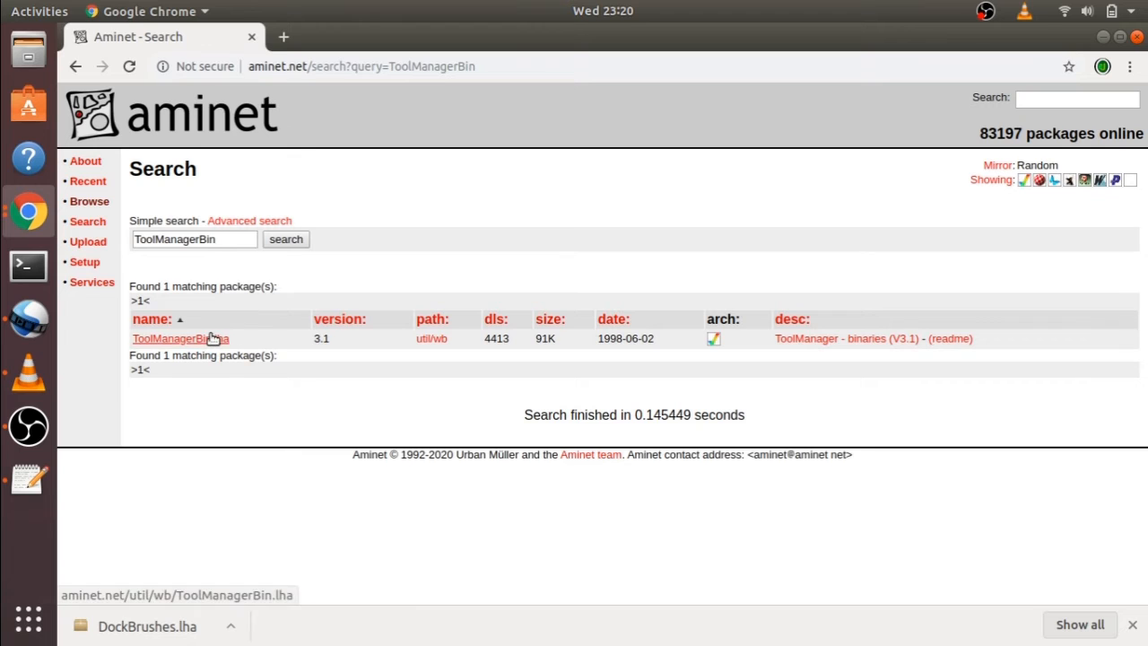
pyautogui.click(213, 339)
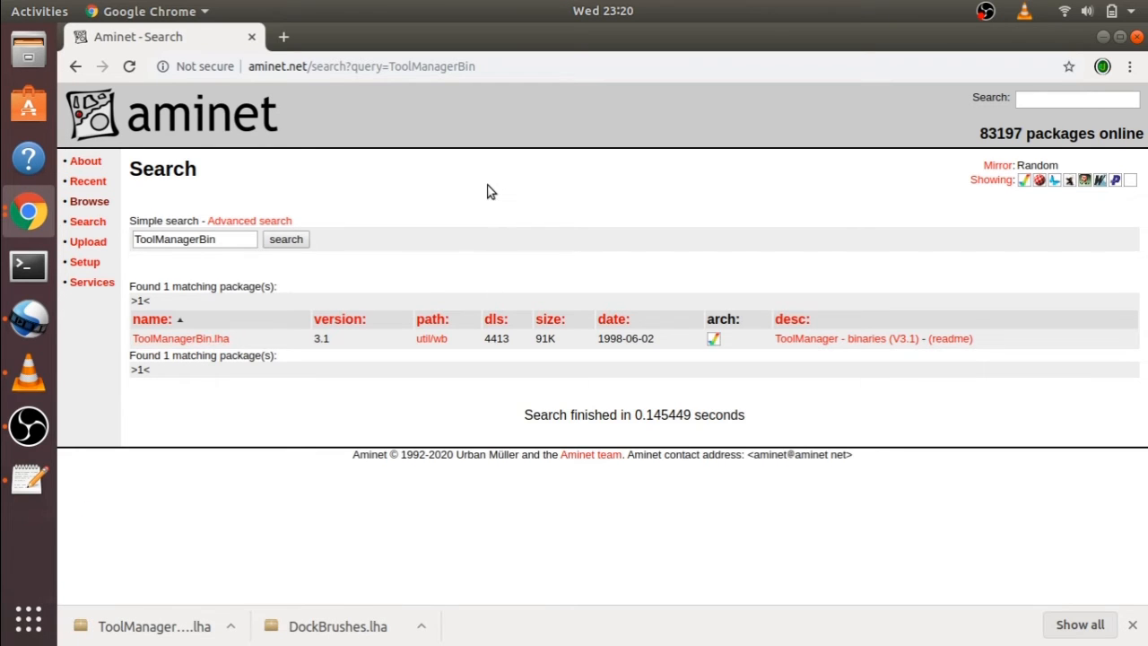
# Copy the name ToolManagerExt from the text editor notes, search Aminet for it and download ToolManagerExt.lha.
pyautogui.click(29, 480)
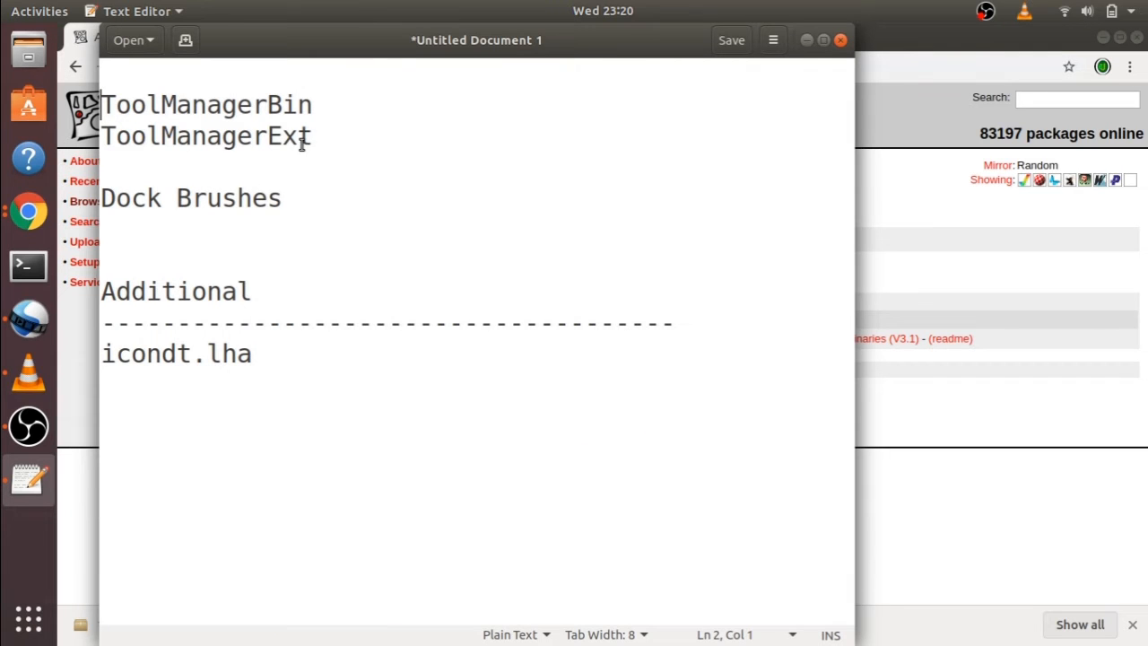
pyautogui.moveTo(314, 140); pyautogui.dragTo(107, 141)
pyautogui.hotkey('ctrl', 'c')
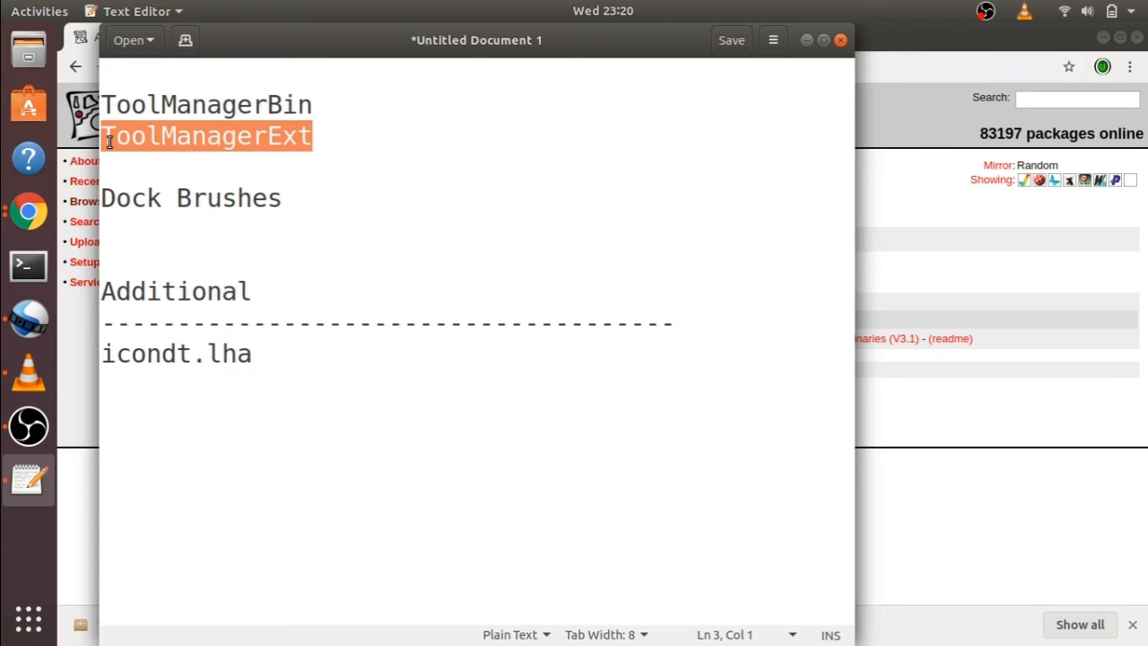
pyautogui.click(874, 187)
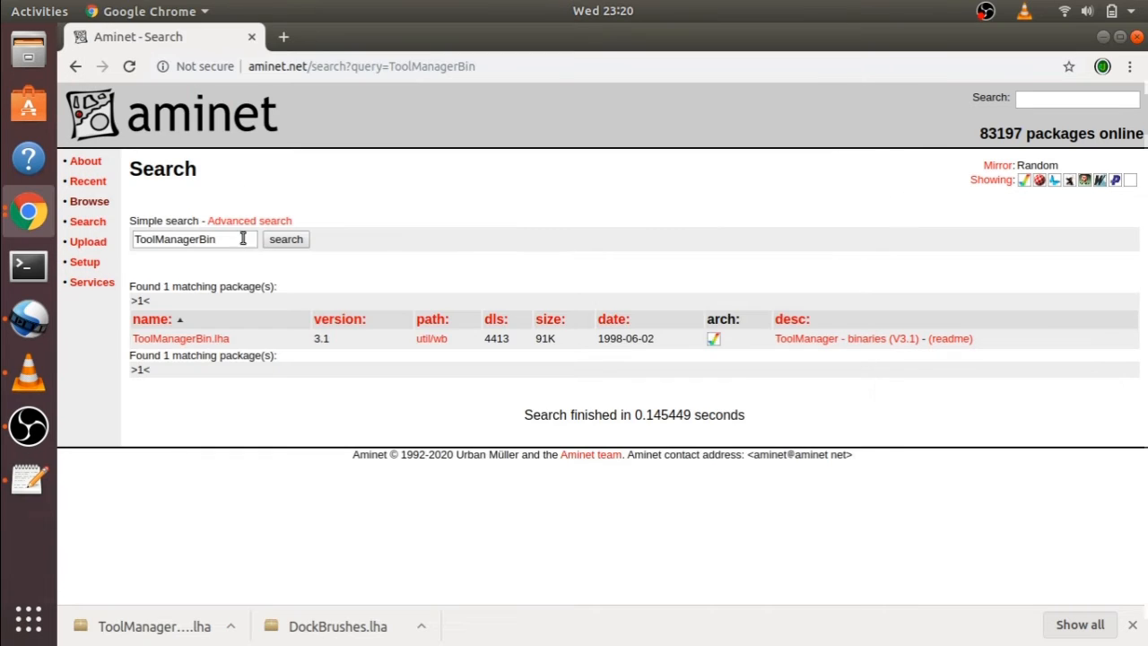
pyautogui.moveTo(244, 238); pyautogui.dragTo(131, 241)
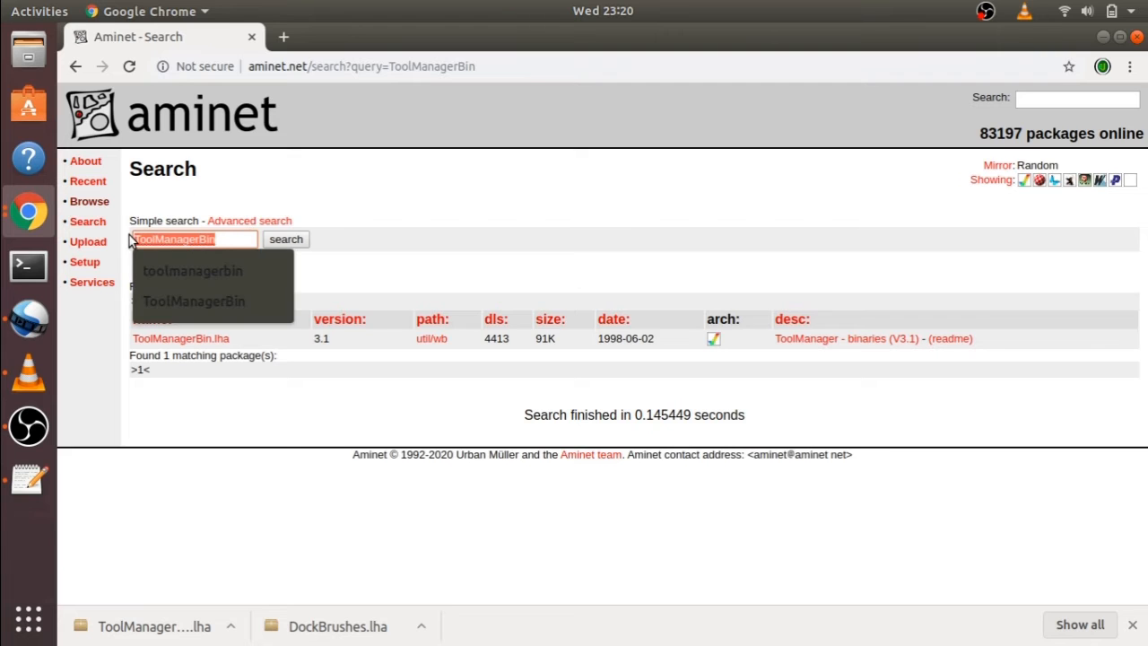
pyautogui.hotkey('ctrl', 'v')
pyautogui.click(288, 240)
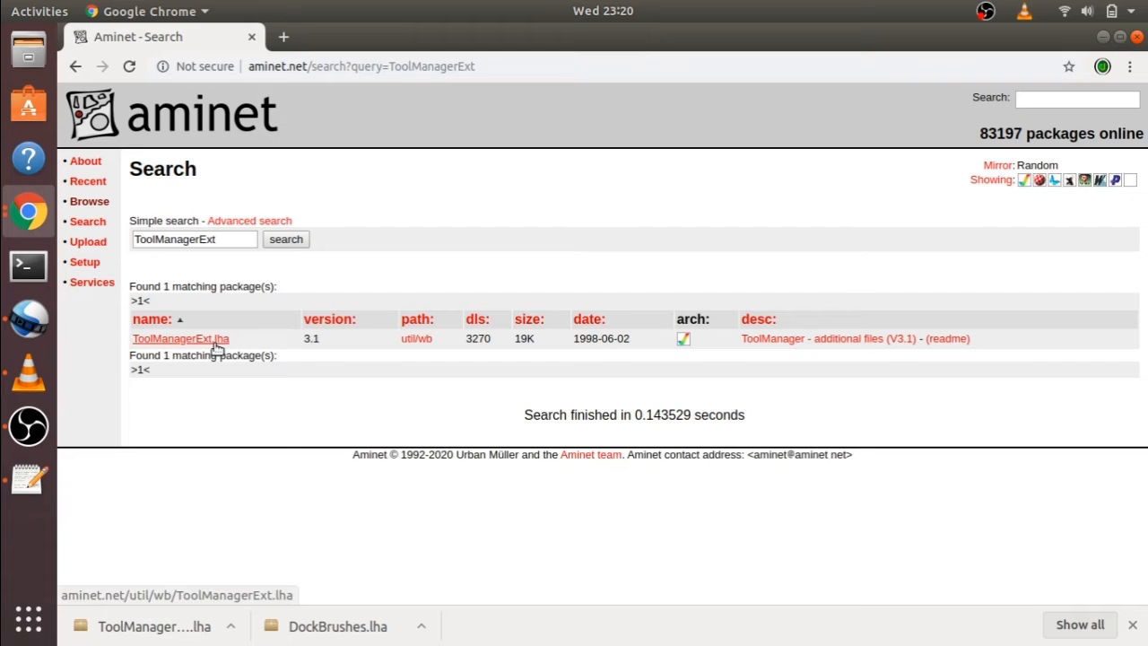
pyautogui.click(217, 346)
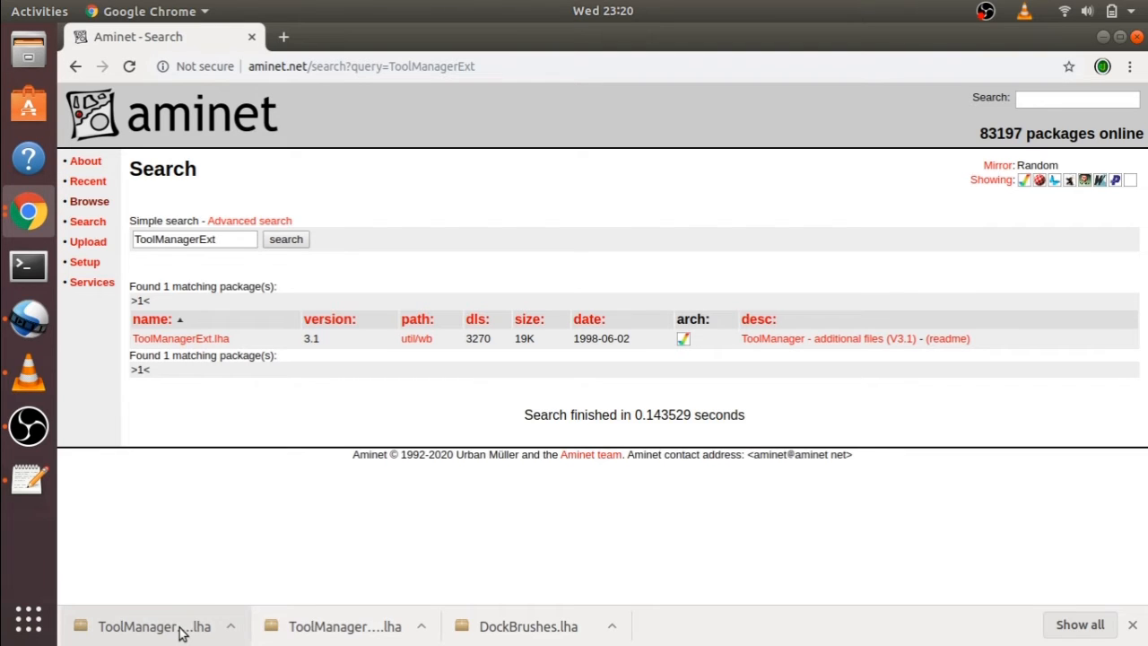
# Show the downloaded ToolManagerExt.lha in its folder in the file manager.
pyautogui.rightClick(108, 592)
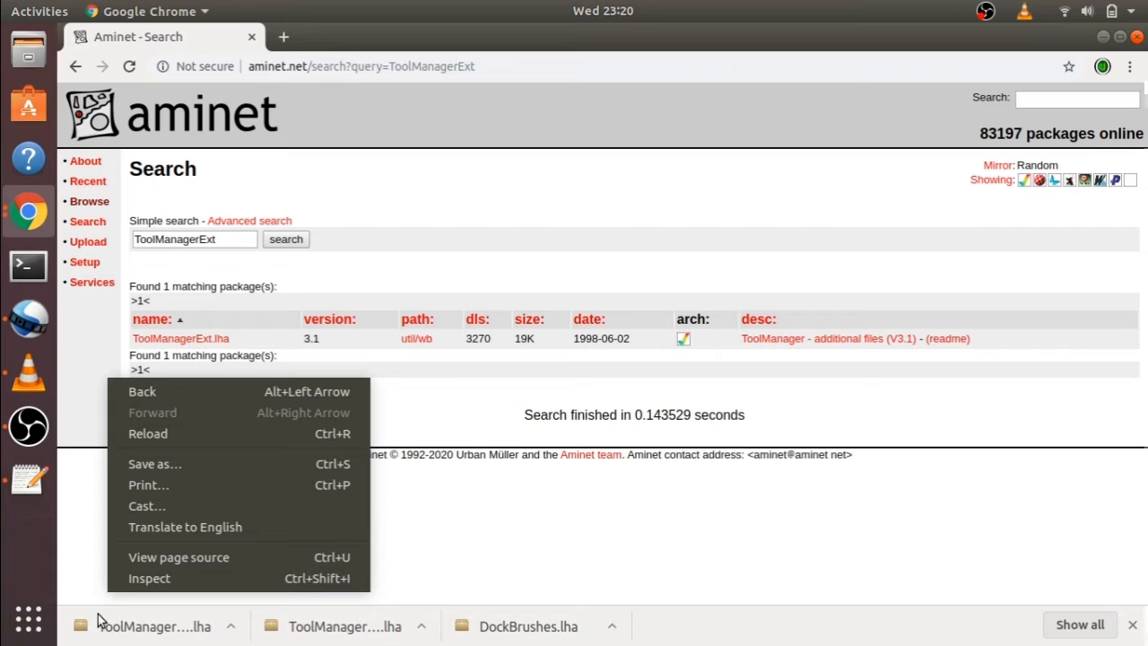
pyautogui.click(102, 624)
pyautogui.rightClick(102, 627)
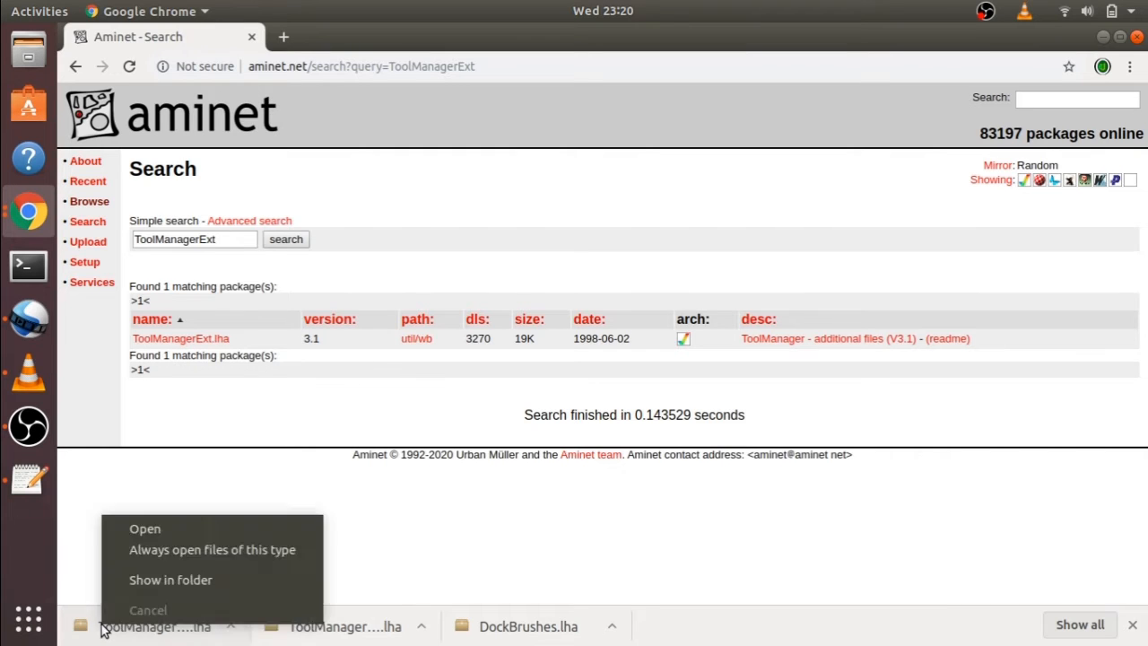
pyautogui.rightClick(102, 627)
pyautogui.rightClick(102, 628)
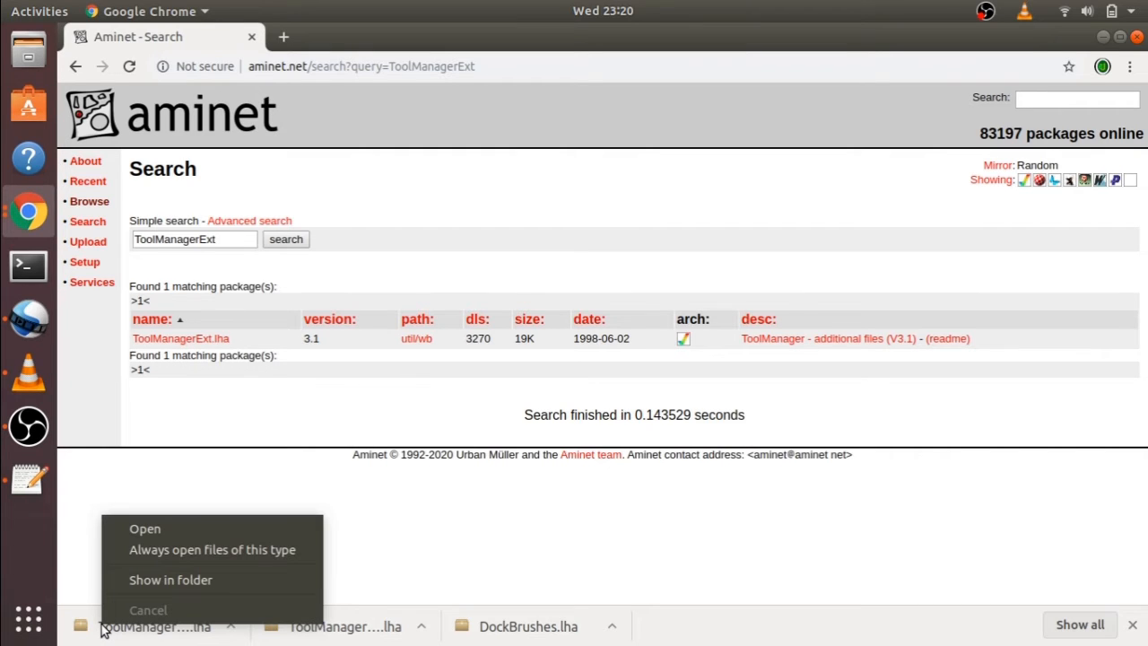
pyautogui.click(245, 580)
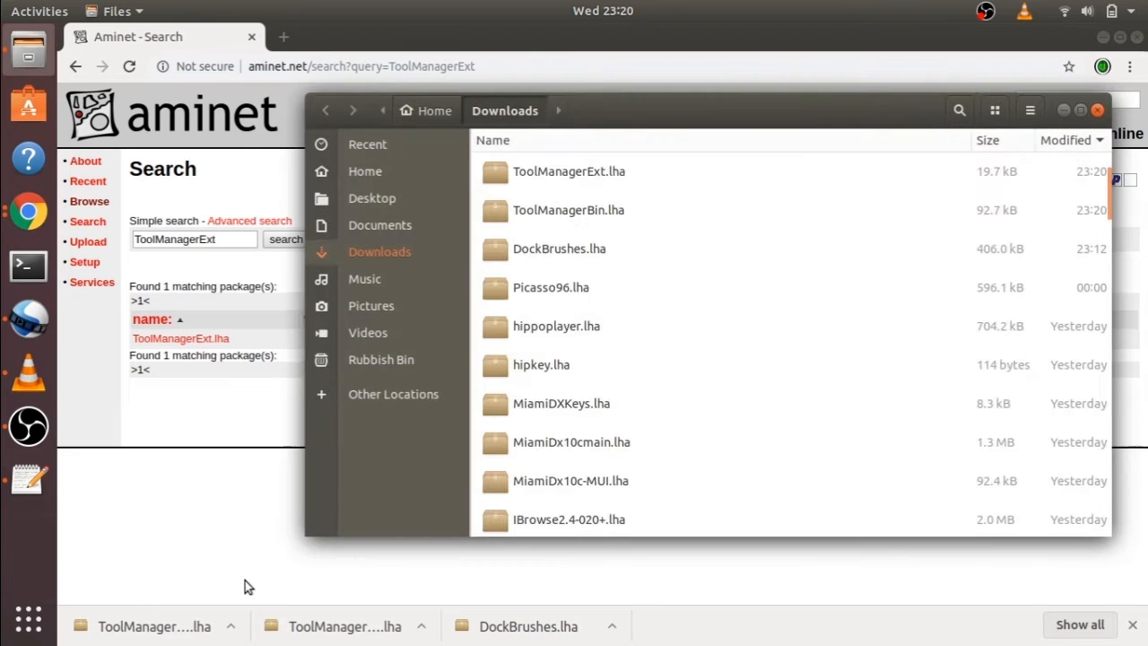
# Select ToolManagerExt.lha, ToolManagerBin.lha and DockBrushes.lha in the Downloads folder and copy them.
pyautogui.click(581, 185)
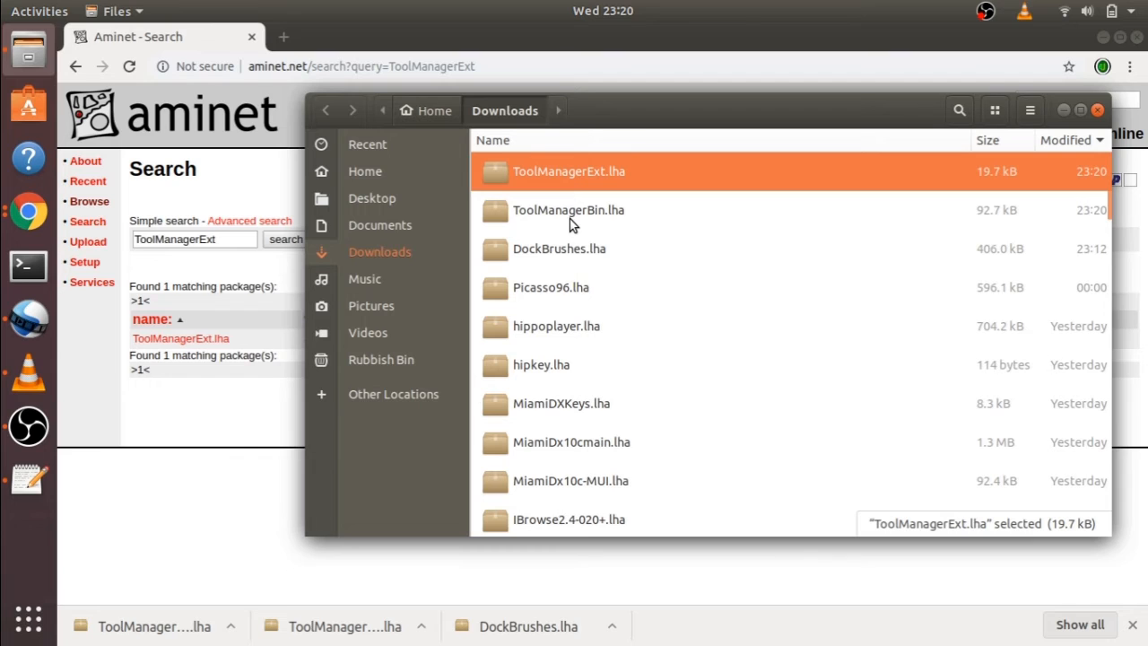
pyautogui.keyDown('ctrl'); pyautogui.click(570, 219); pyautogui.keyUp('ctrl')
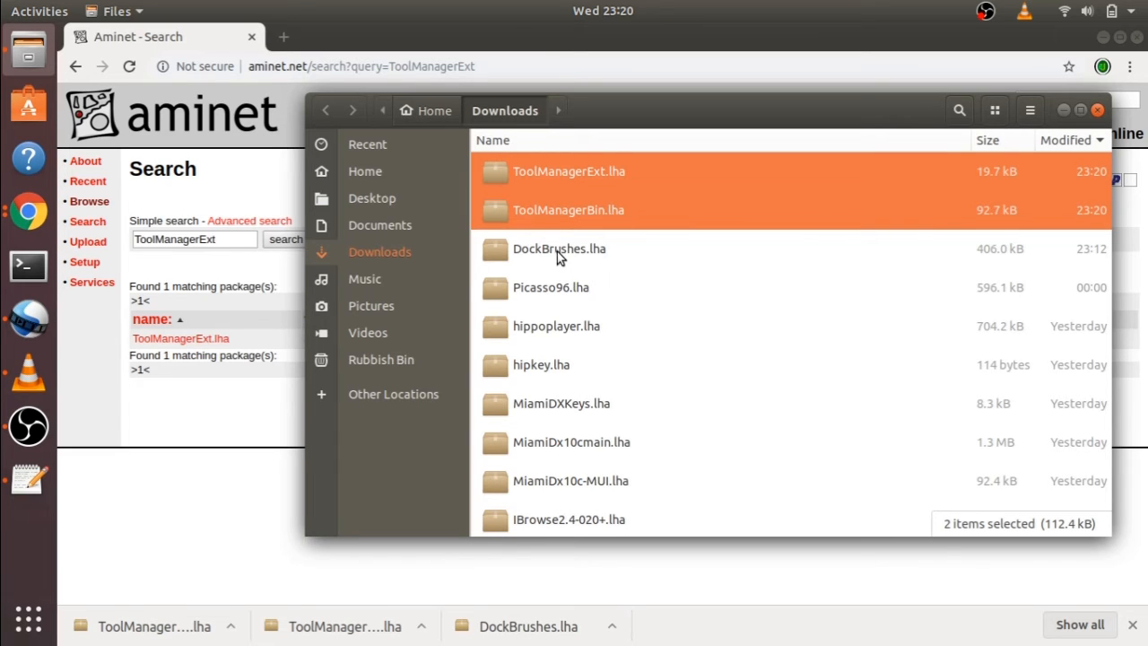
pyautogui.keyDown('ctrl'); pyautogui.click(557, 251); pyautogui.keyUp('ctrl')
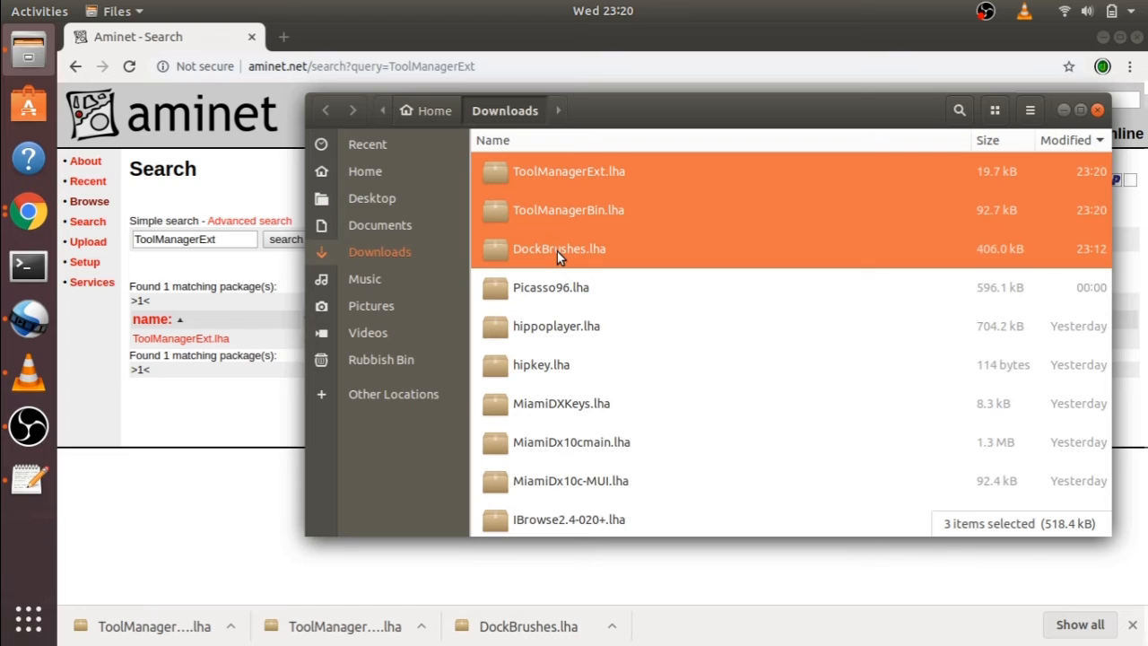
pyautogui.moveTo(557, 250); pyautogui.dragTo(393, 197)
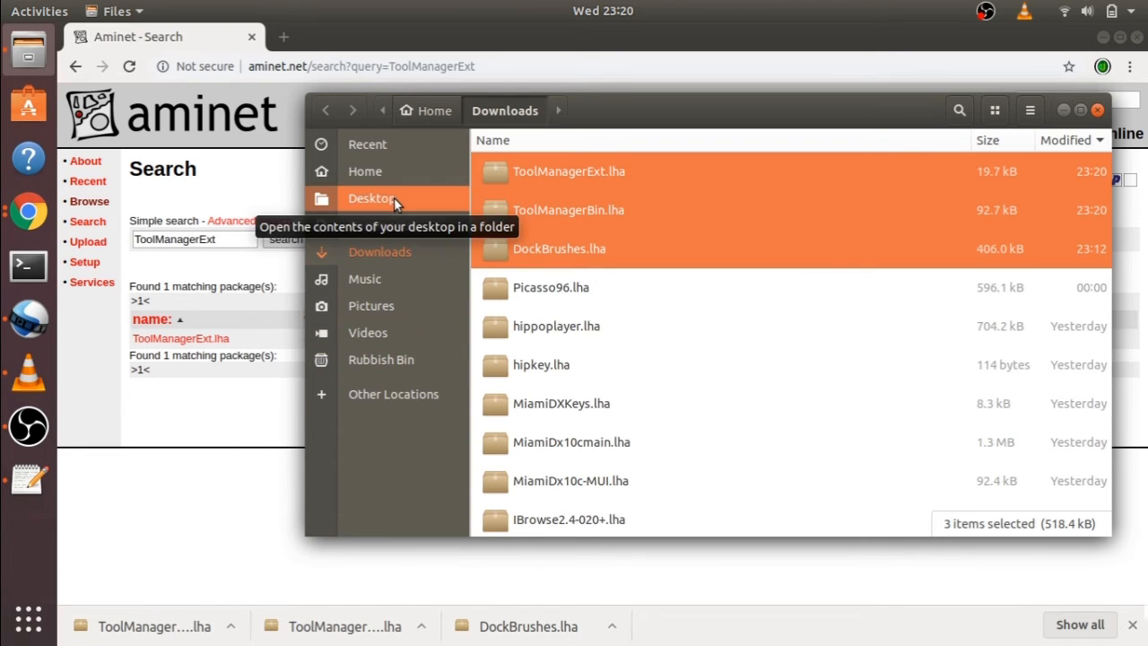
# Go to the Programs folder inside Documents/FS-UAE/Hard Drives.
pyautogui.click(388, 219)
pyautogui.doubleClick(523, 173)
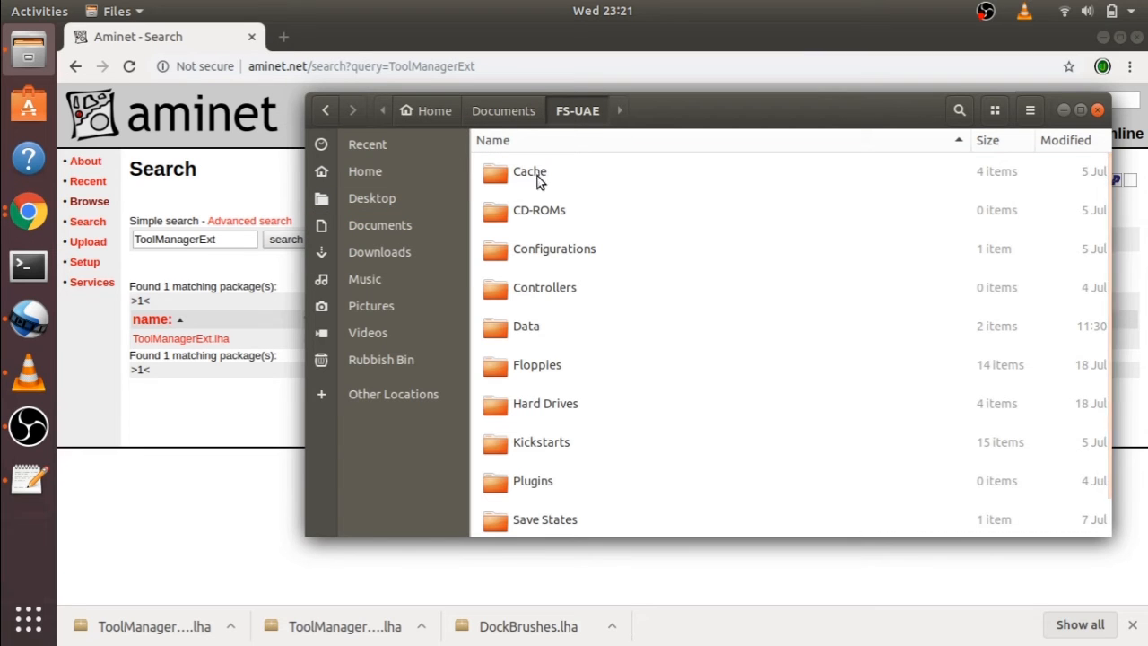
pyautogui.doubleClick(551, 405)
pyautogui.doubleClick(532, 248)
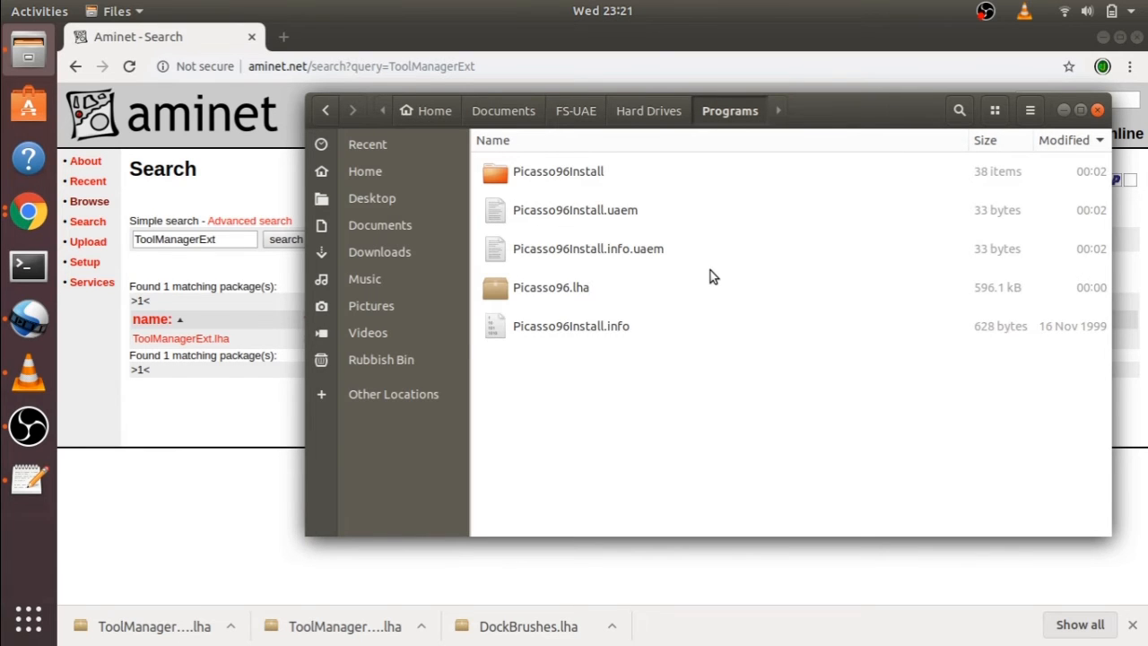
# Delete everything in the Programs folder and paste the three copied .lha archives there.
pyautogui.hotkey('ctrl', 'a')
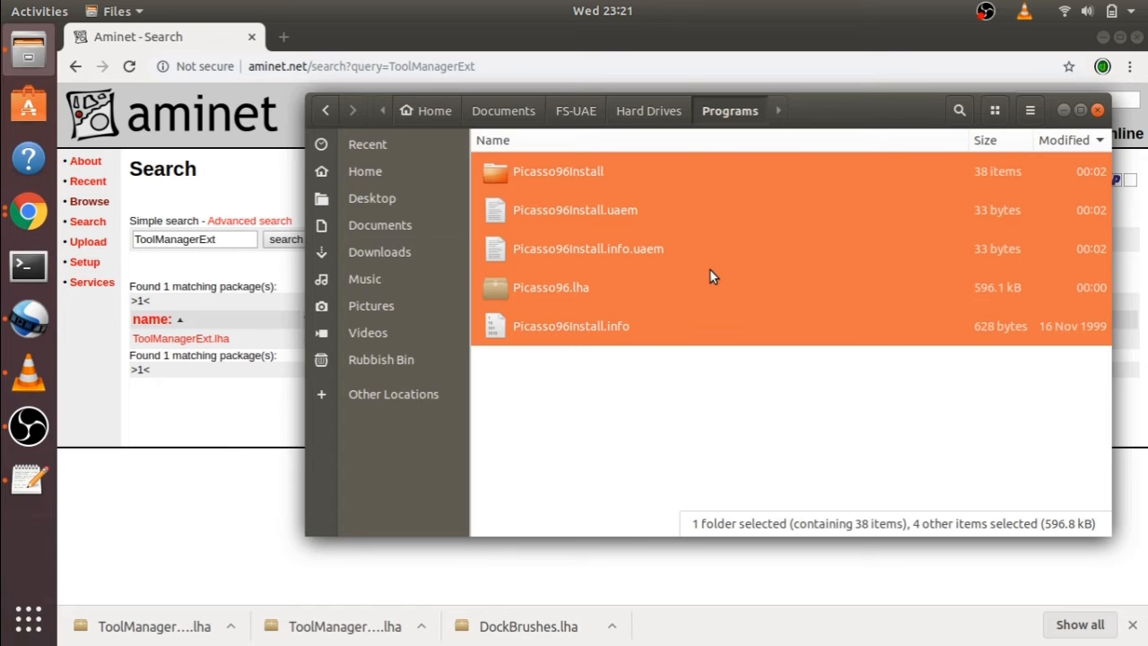
pyautogui.press('Delete')
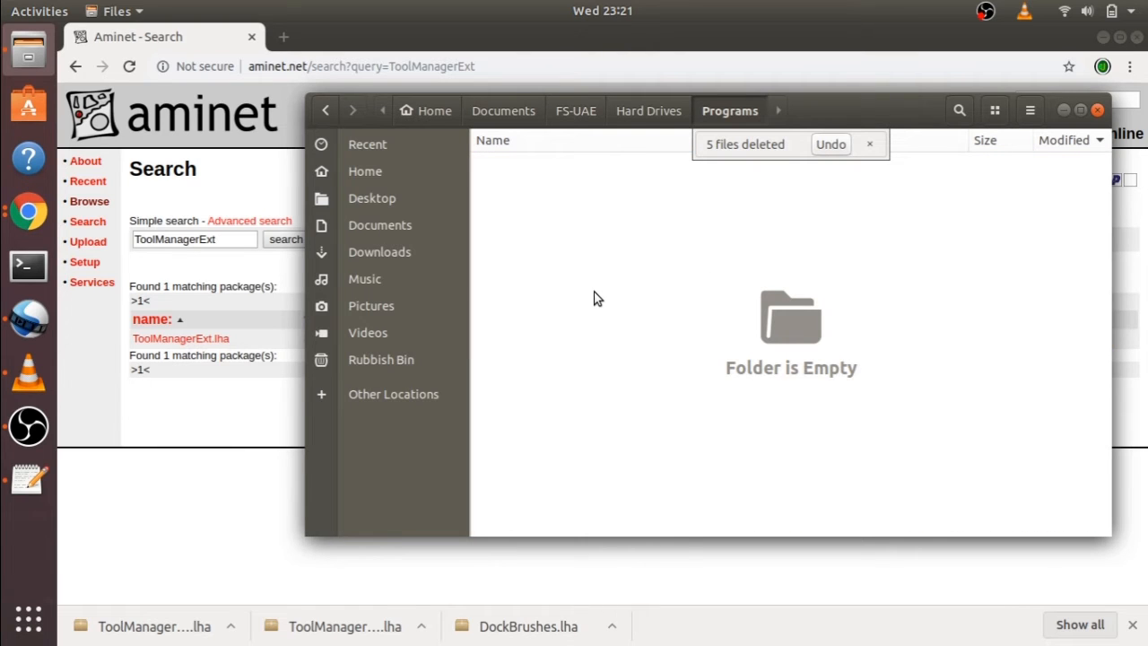
pyautogui.hotkey('ctrl', 'v')
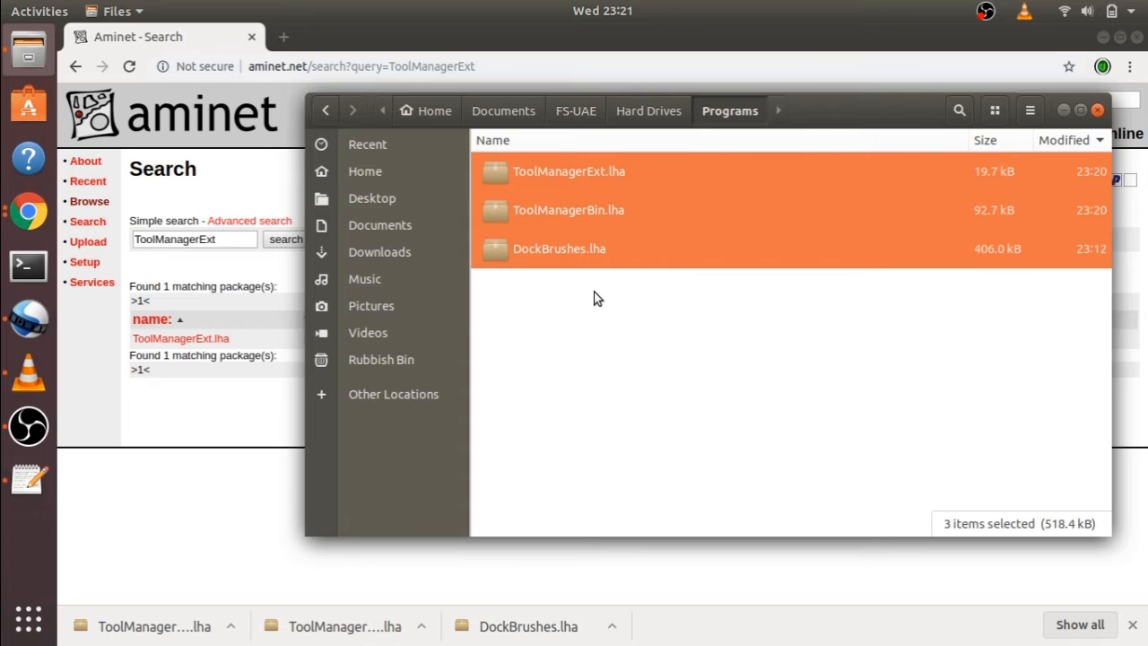
pyautogui.click(559, 322)
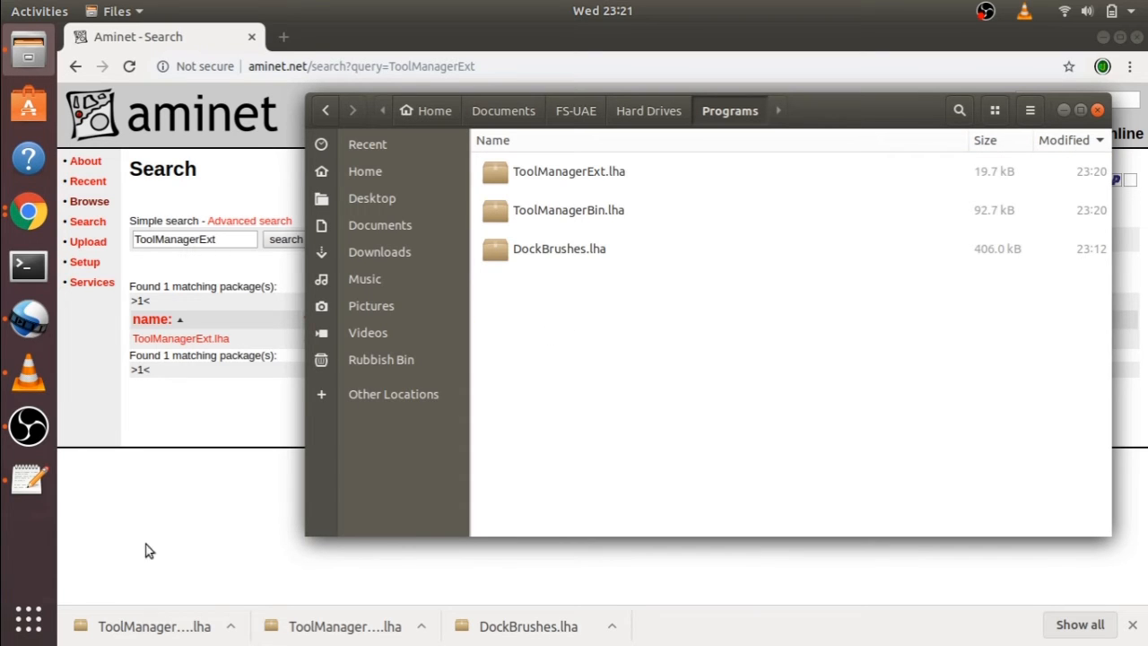
# Switch to FS-UAE Launcher and start the emulation with the A1200 8MB Basic Config.
pyautogui.click(23, 633)
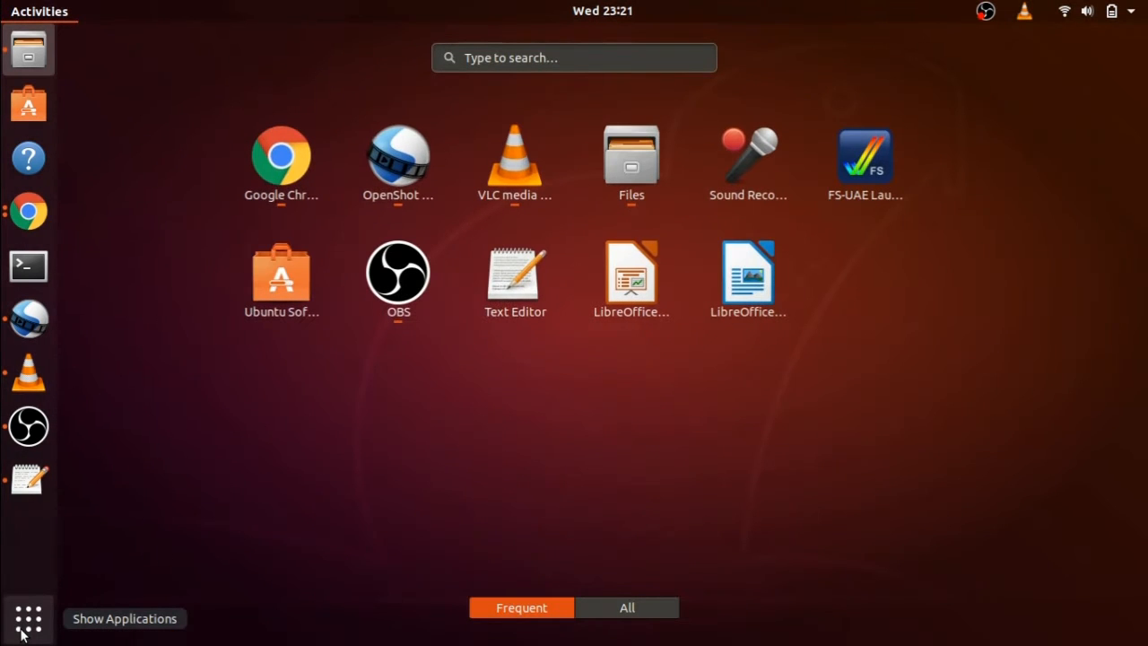
pyautogui.click(861, 169)
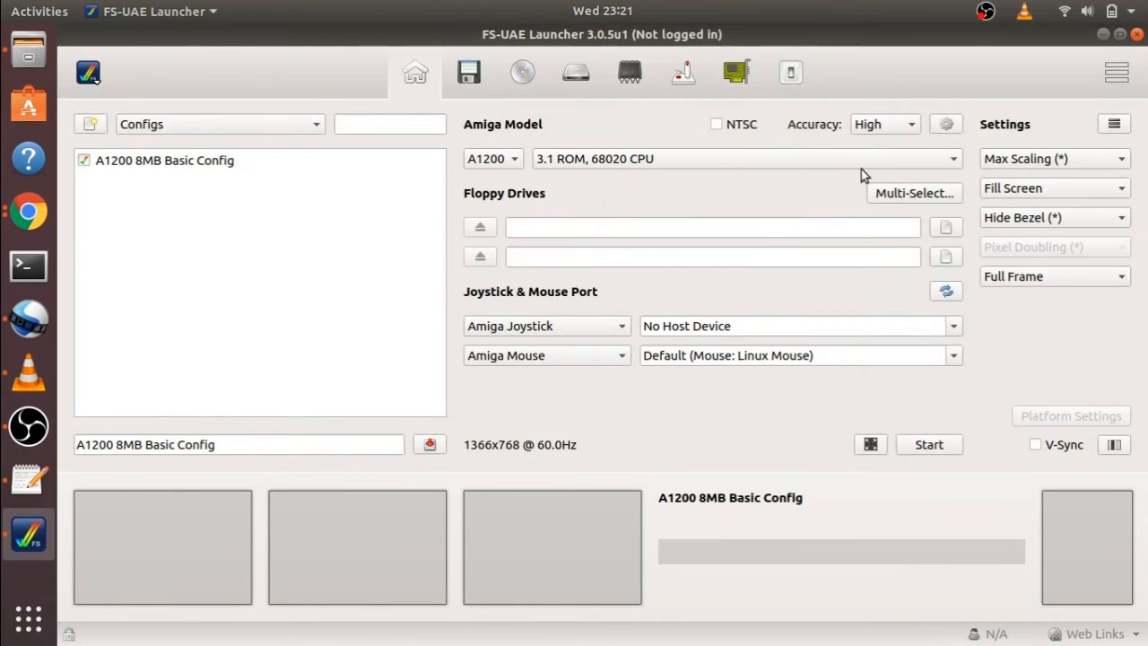
pyautogui.click(948, 451)
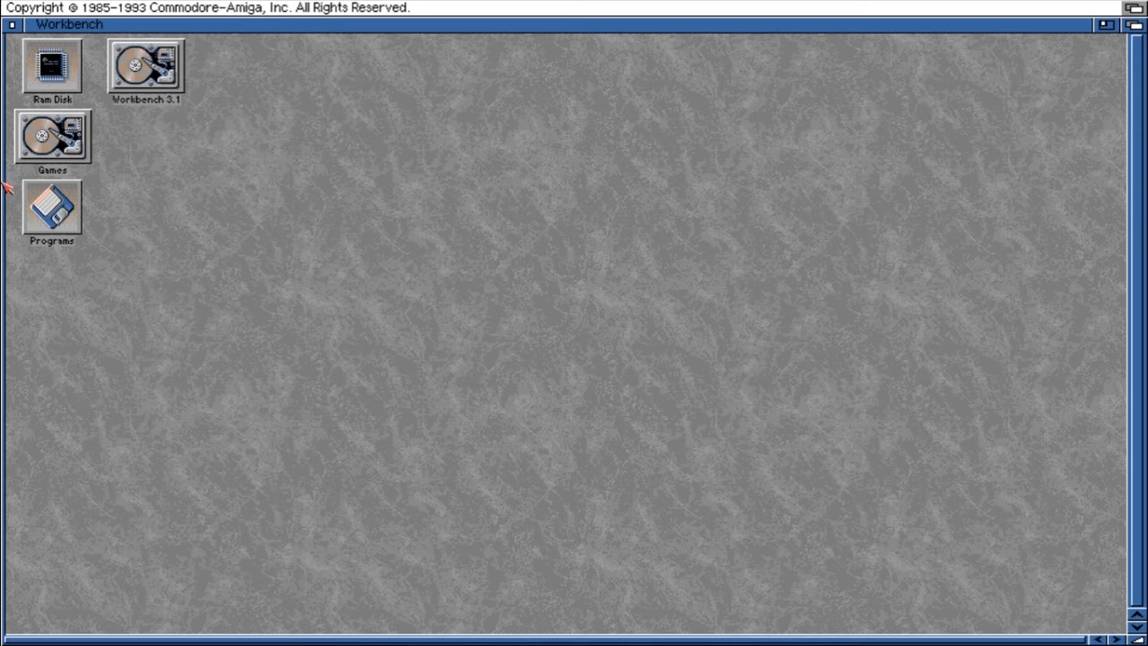
# Turn the Workbench window into a backdrop and open the Programs drive.
pyautogui.rightClick(20, 7)
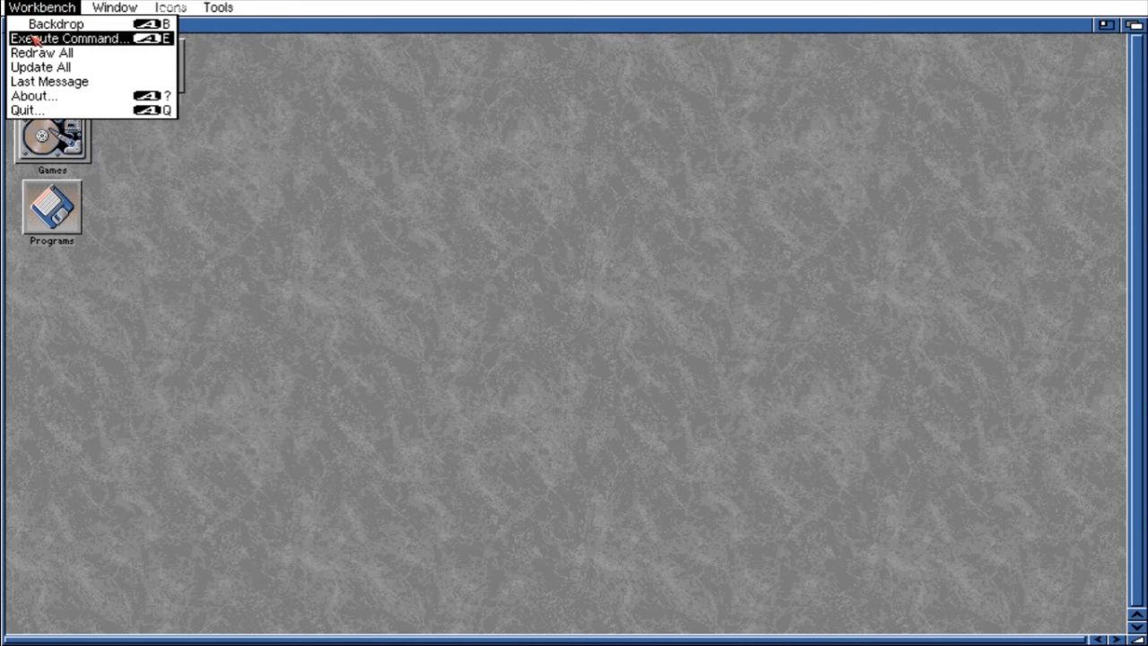
pyautogui.click(36, 25)
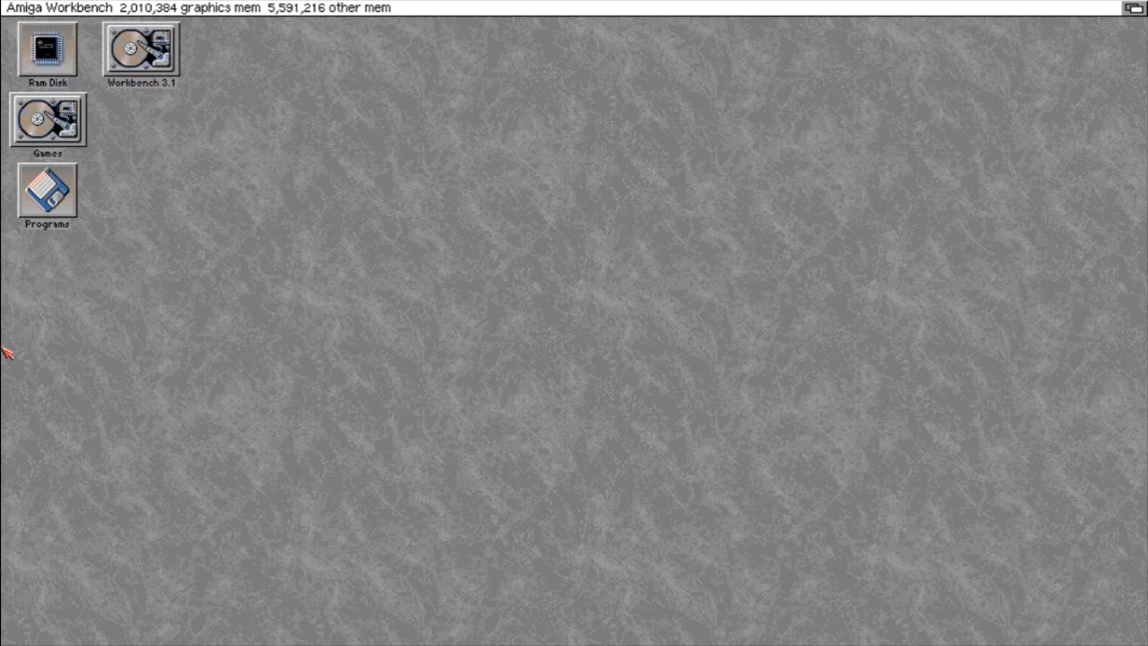
pyautogui.doubleClick(50, 192)
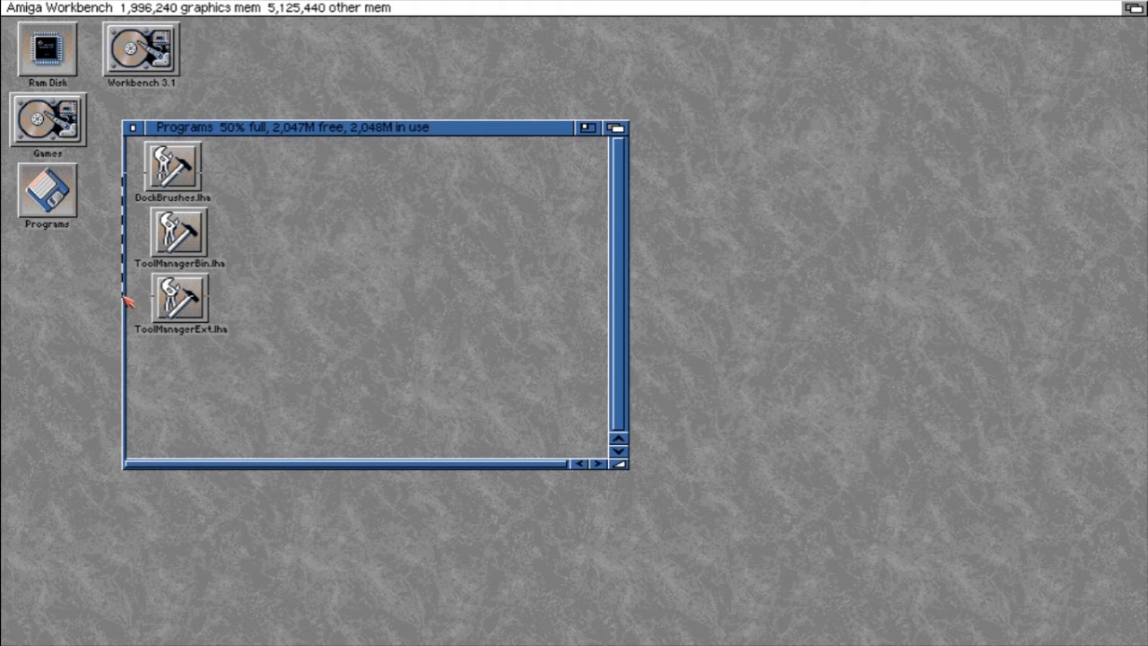
pyautogui.moveTo(160, 343); pyautogui.dragTo(127, 340)
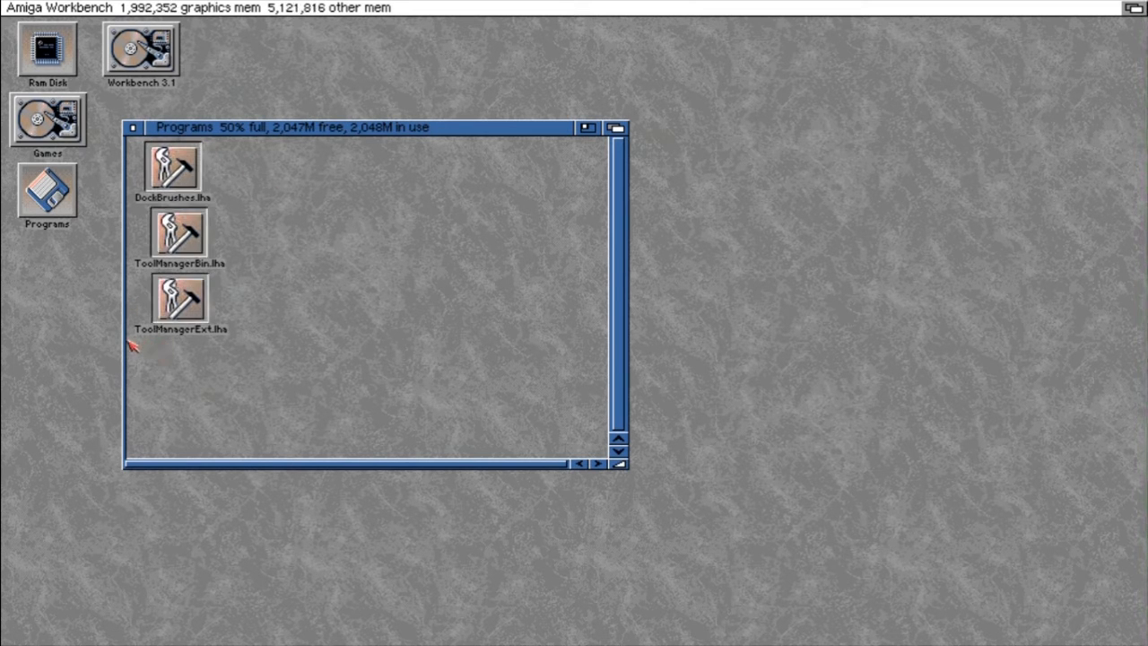
# Extract DockBrushes.lha in the Programs drive by executing the command "lha x DockBrushes.lha".
pyautogui.click(190, 183)
pyautogui.press('super+e')
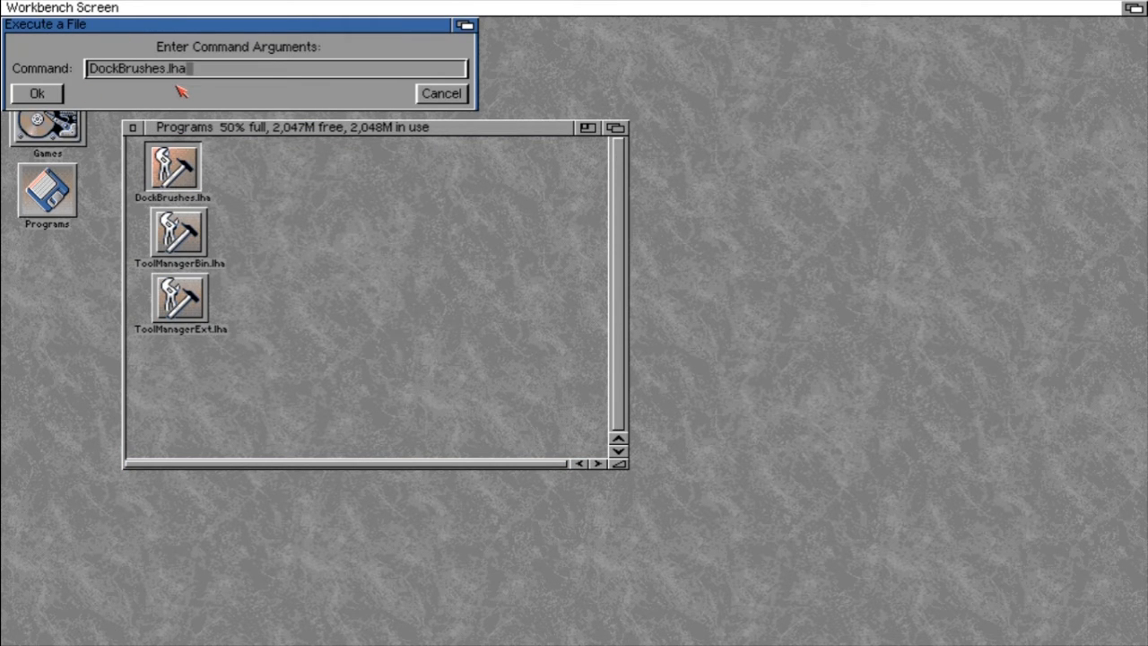
pyautogui.press('Left')
pyautogui.press('Left')
pyautogui.press('Left')
pyautogui.press('Left')
pyautogui.press('Left')
pyautogui.press('Left')
pyautogui.press('Left')
pyautogui.press('Left')
pyautogui.press('Left')
pyautogui.press('Left')
pyautogui.press('Left')
pyautogui.press('Left')
pyautogui.press('Left')
pyautogui.press('Left')
pyautogui.press('Left')
pyautogui.write('lha x')
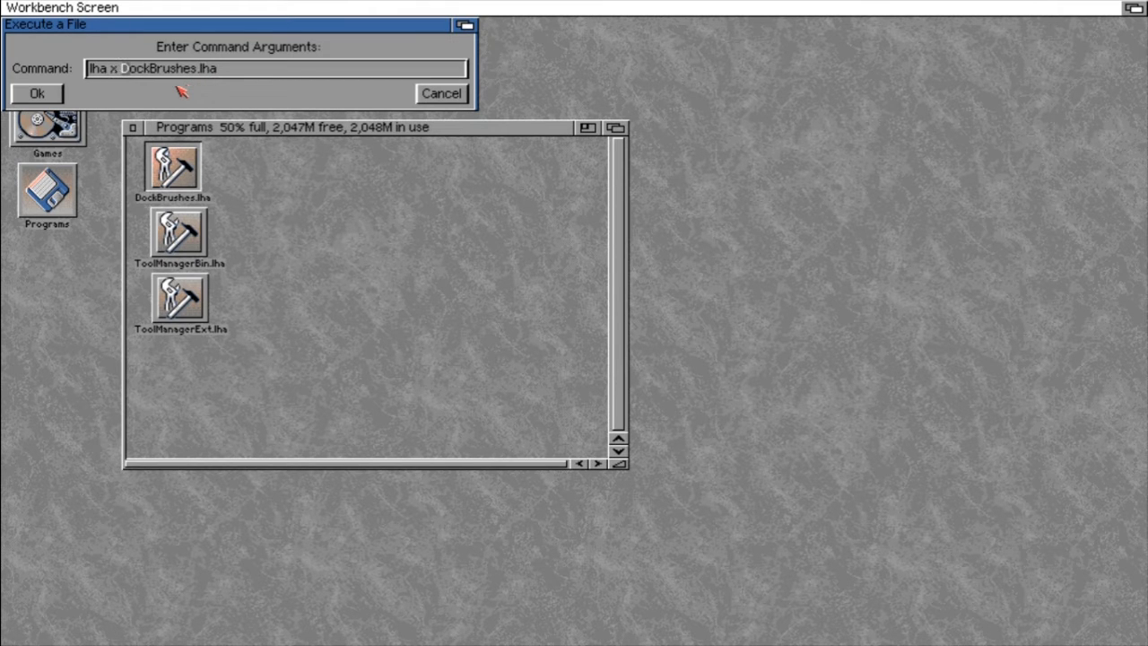
pyautogui.press('Return')
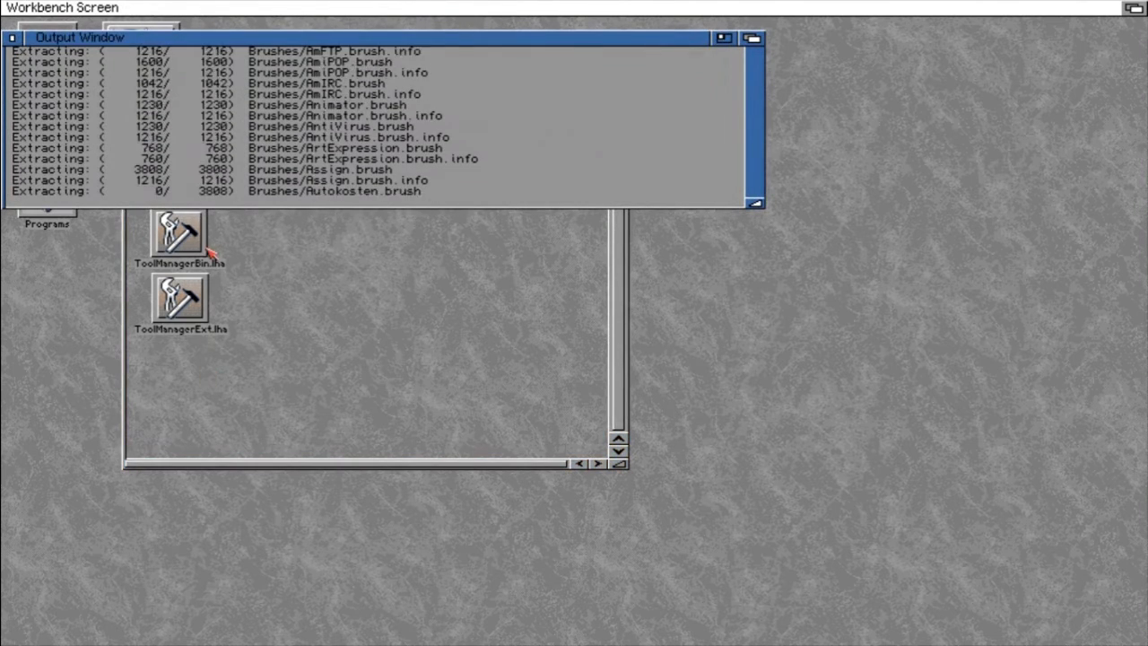
# Extract ToolManagerBin.lha in the Programs drive by executing the command "lha x ToolManagerBin.lha".
pyautogui.doubleClick(202, 243)
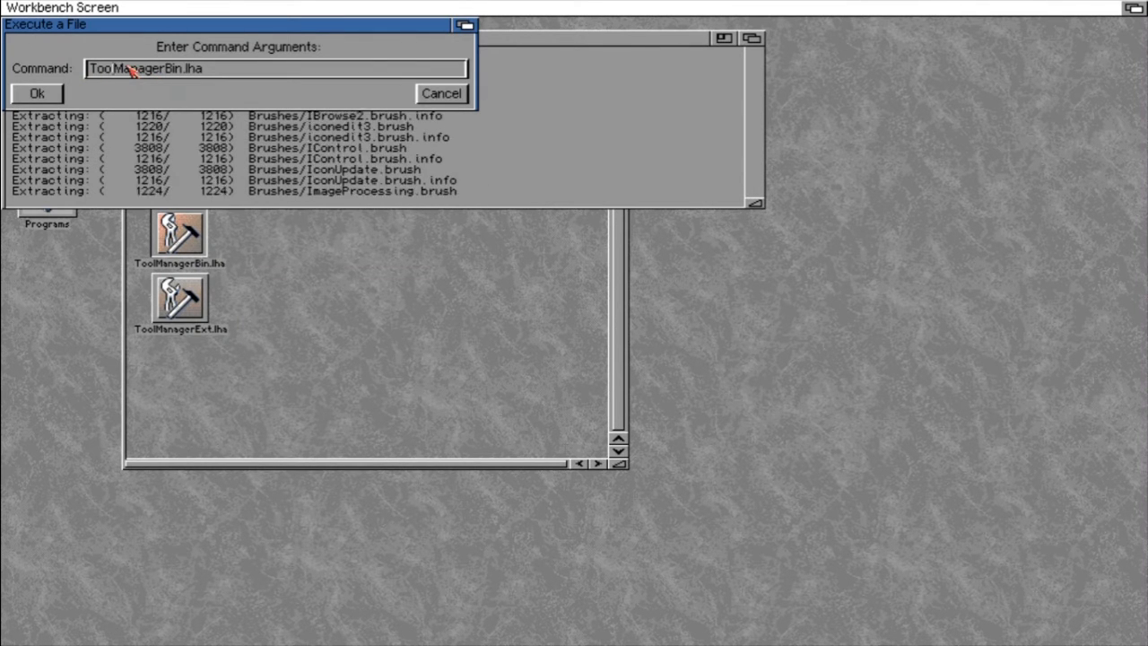
pyautogui.write('lha ')
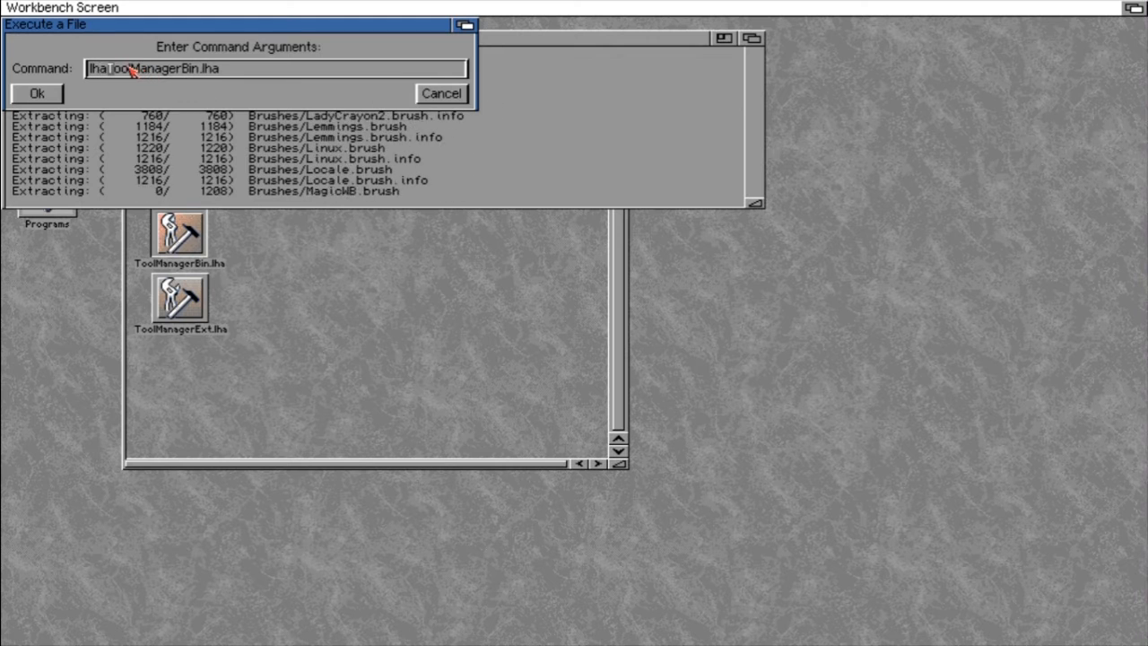
pyautogui.write('x')
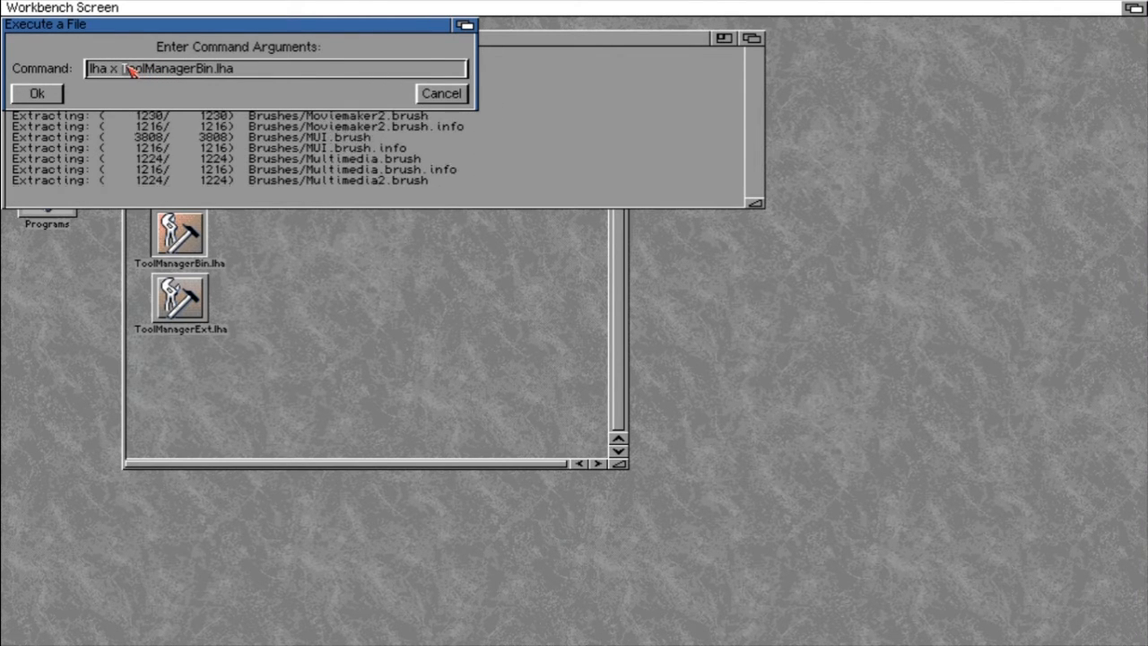
pyautogui.press('Return')
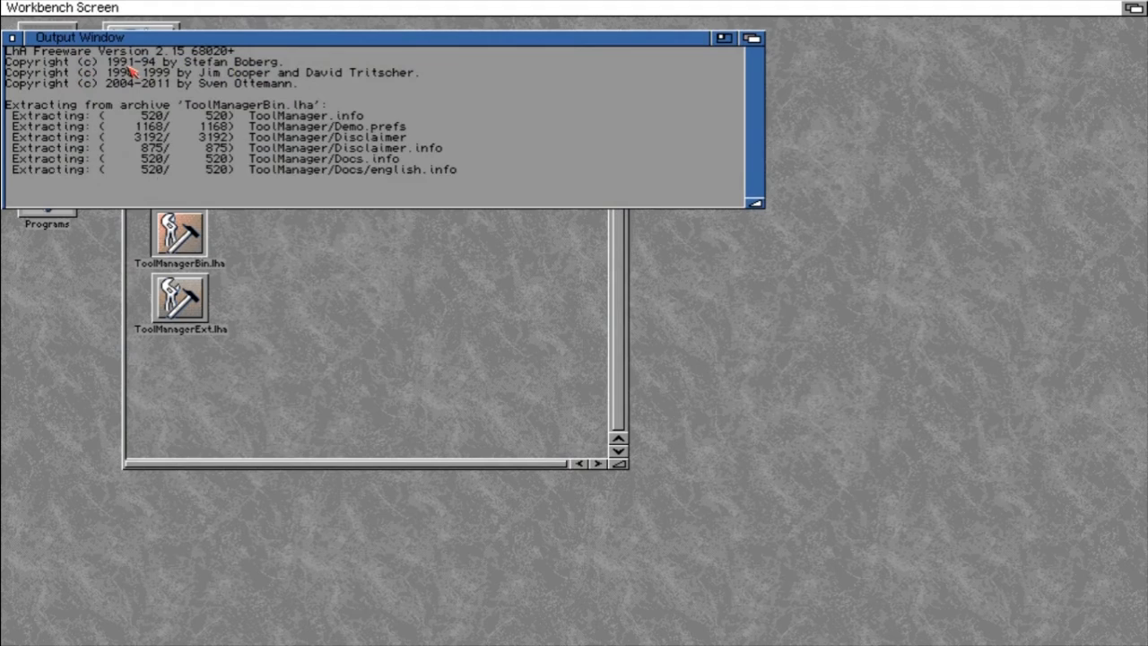
# Execute the command "lha x ToolManagerExt.lha" on the ToolManagerExt.lha archive in the Programs drive.
pyautogui.click(191, 309)
pyautogui.press('super+e')
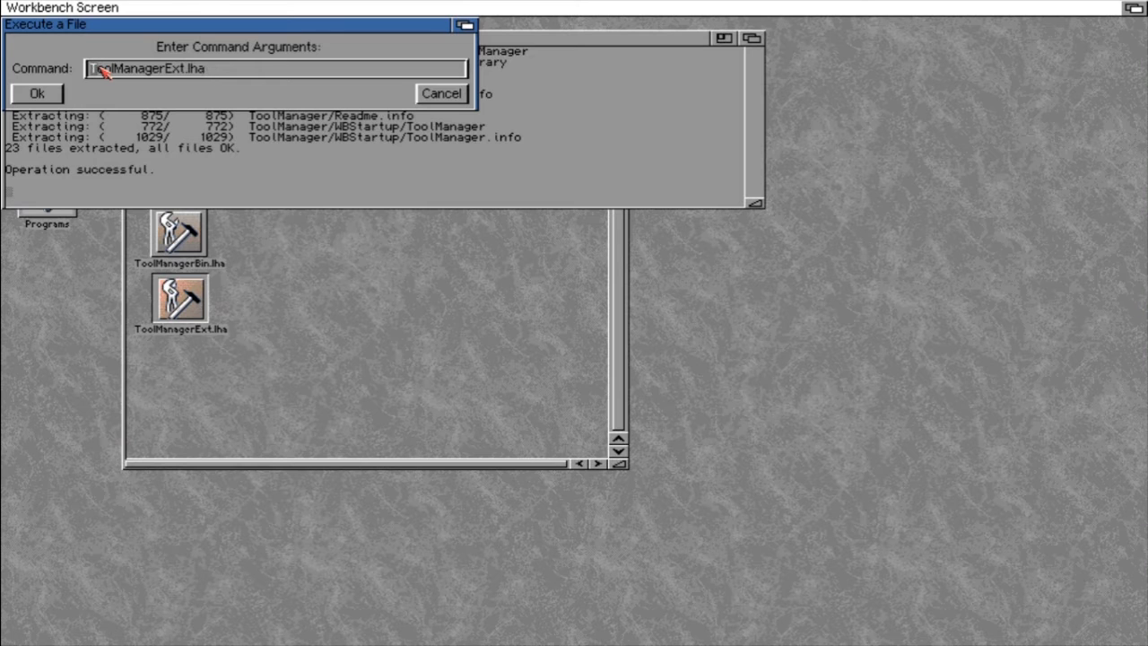
pyautogui.write('lha ')
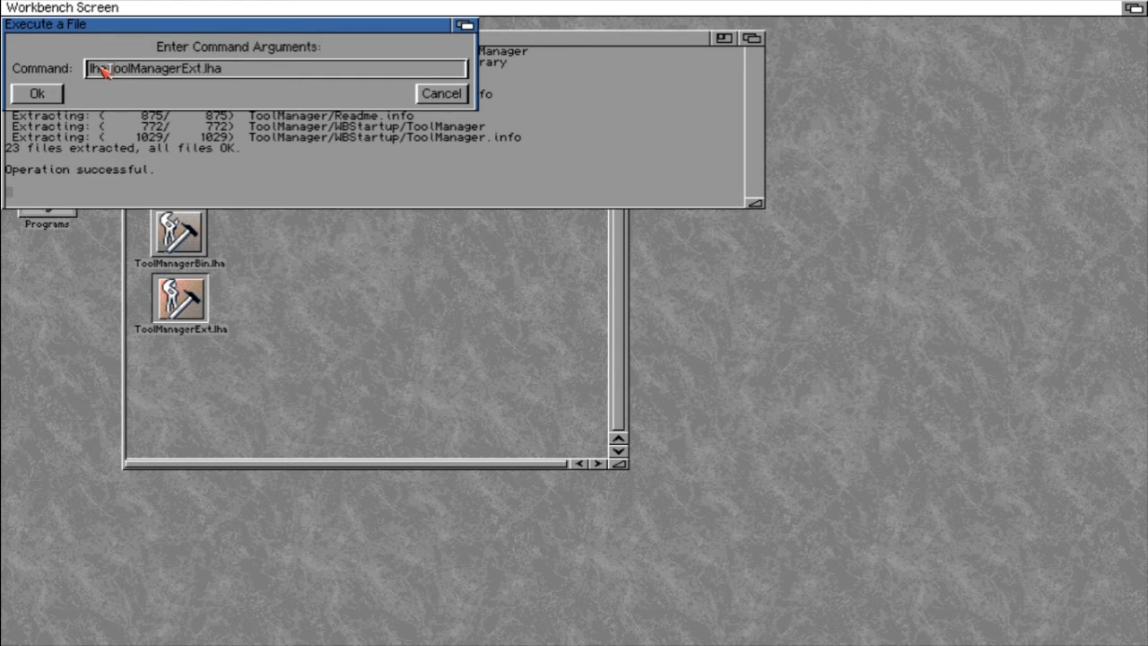
pyautogui.write('x')
pyautogui.press('Return')
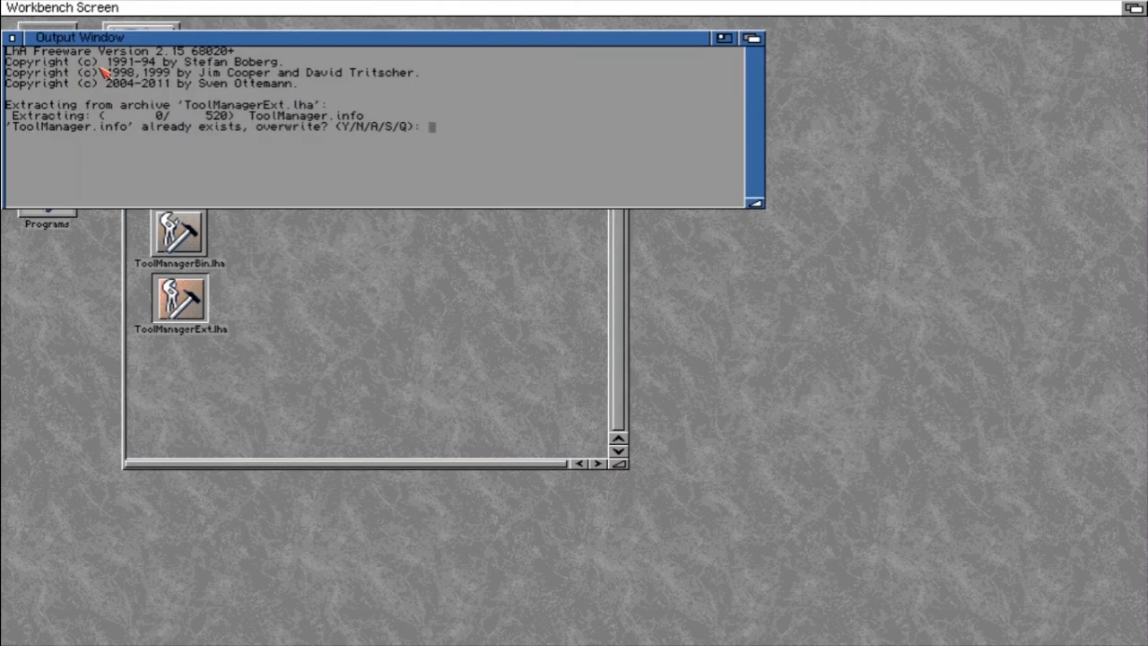
# Move the ToolManagerExt.lha output window clear of the other one and answer y to each overwrite question.
pyautogui.moveTo(313, 94); pyautogui.dragTo(538, 251)
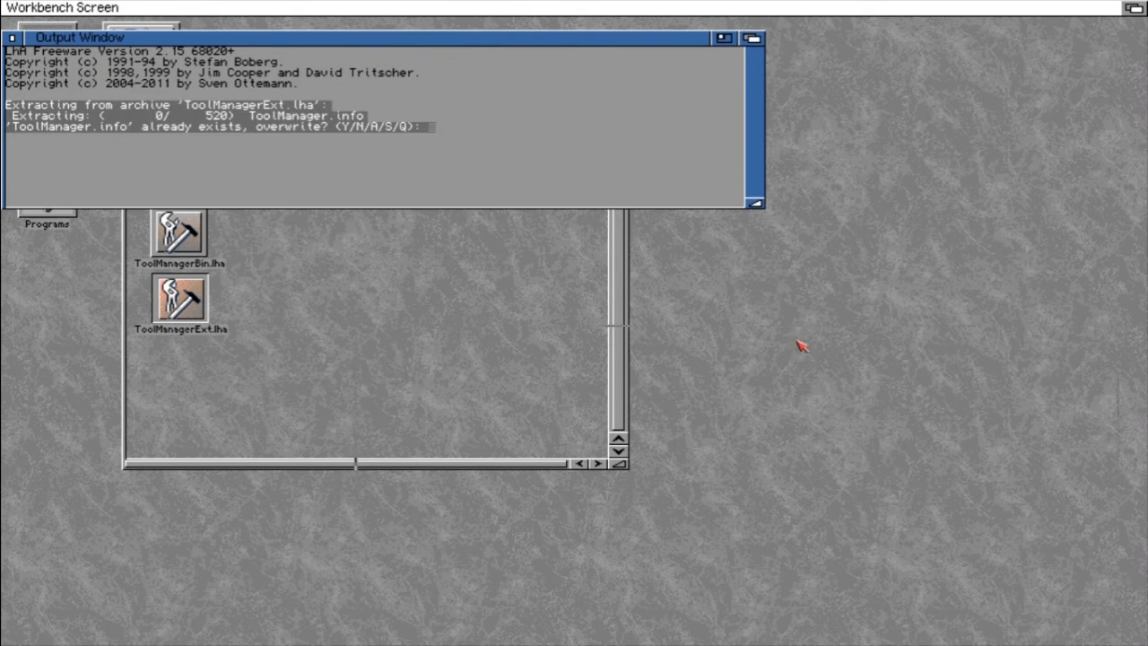
pyautogui.moveTo(797, 341); pyautogui.dragTo(824, 356)
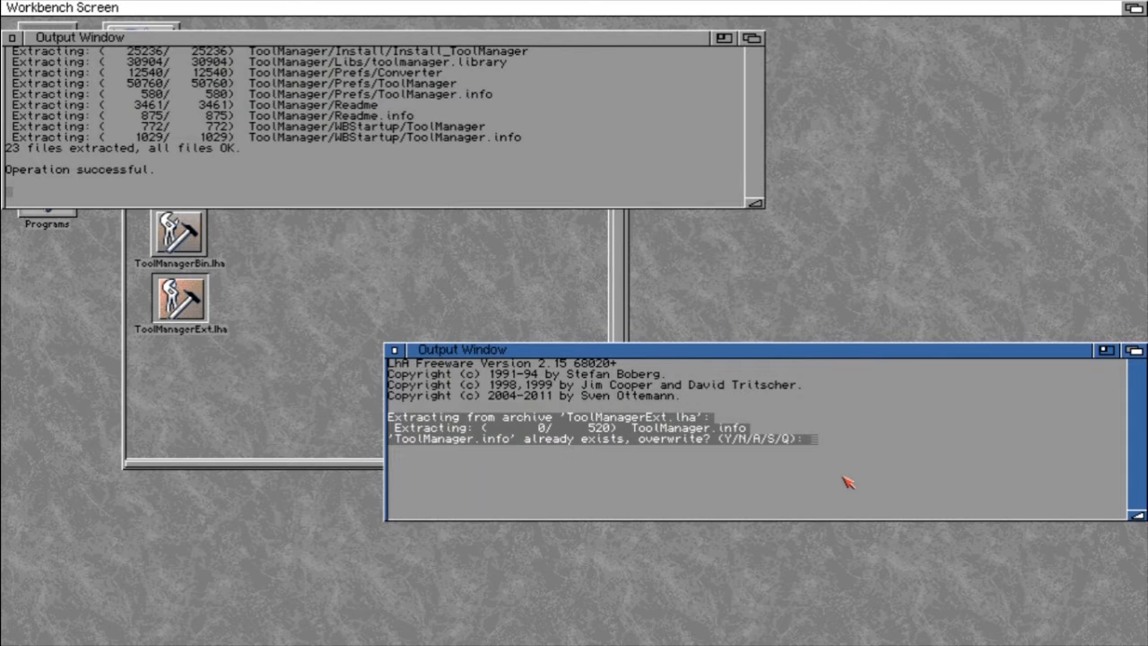
pyautogui.write('y')
pyautogui.press('Return')
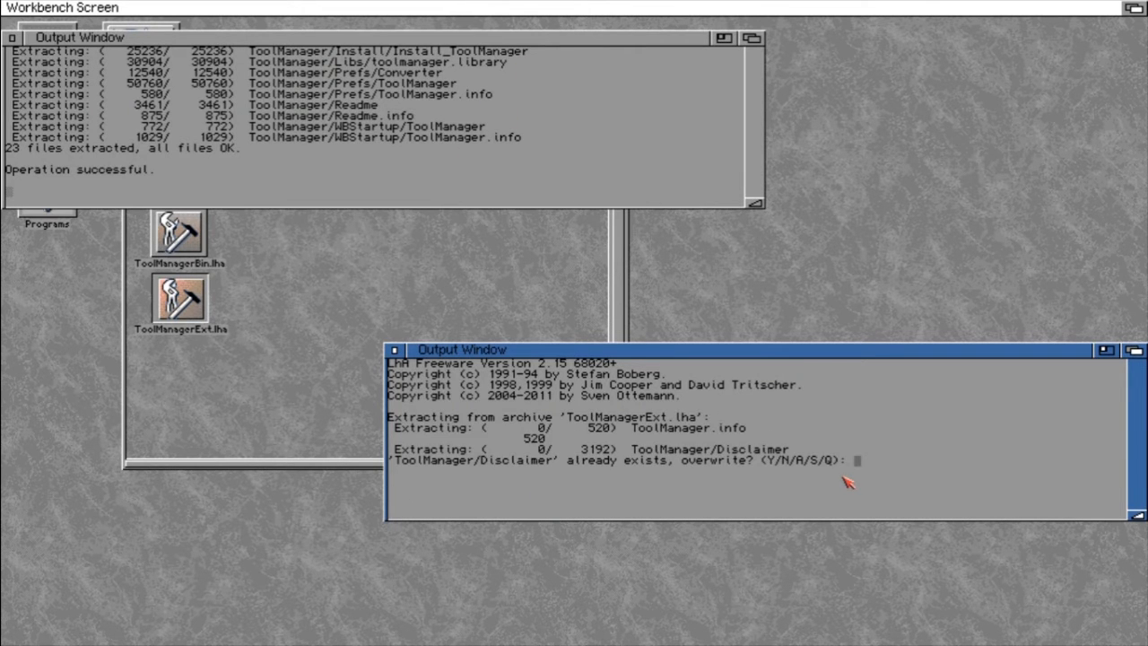
pyautogui.write('y')
pyautogui.press('Return')
pyautogui.write('y')
pyautogui.press('Return')
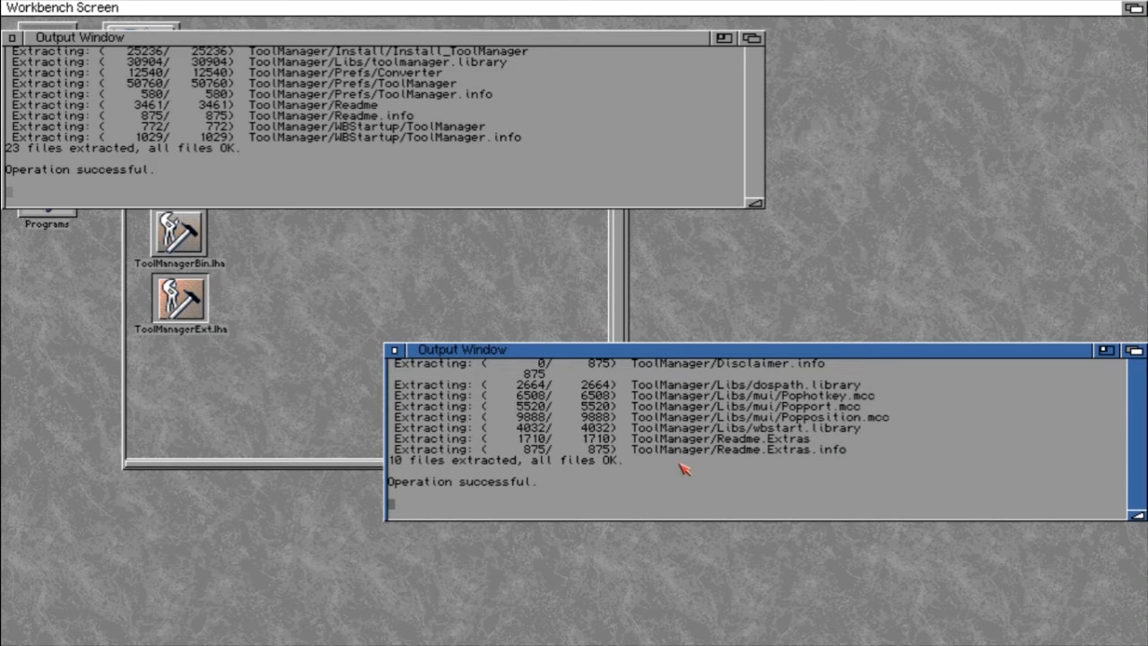
# Close all the extraction output windows and update the contents of the Programs window.
pyautogui.click(393, 351)
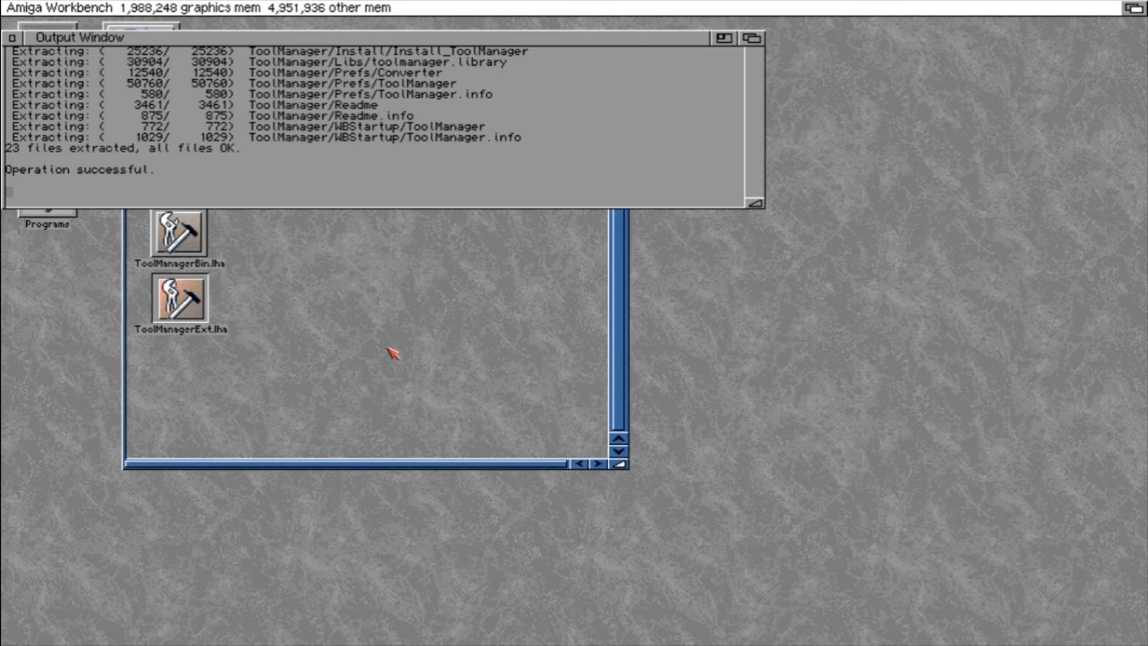
pyautogui.click(12, 40)
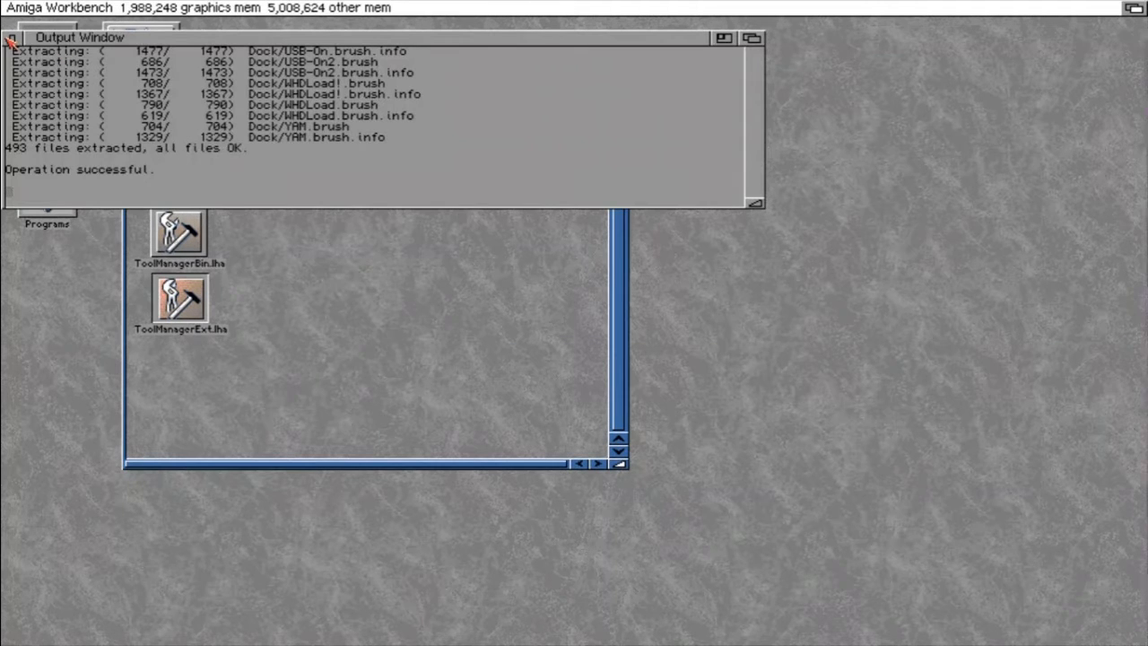
pyautogui.click(12, 40)
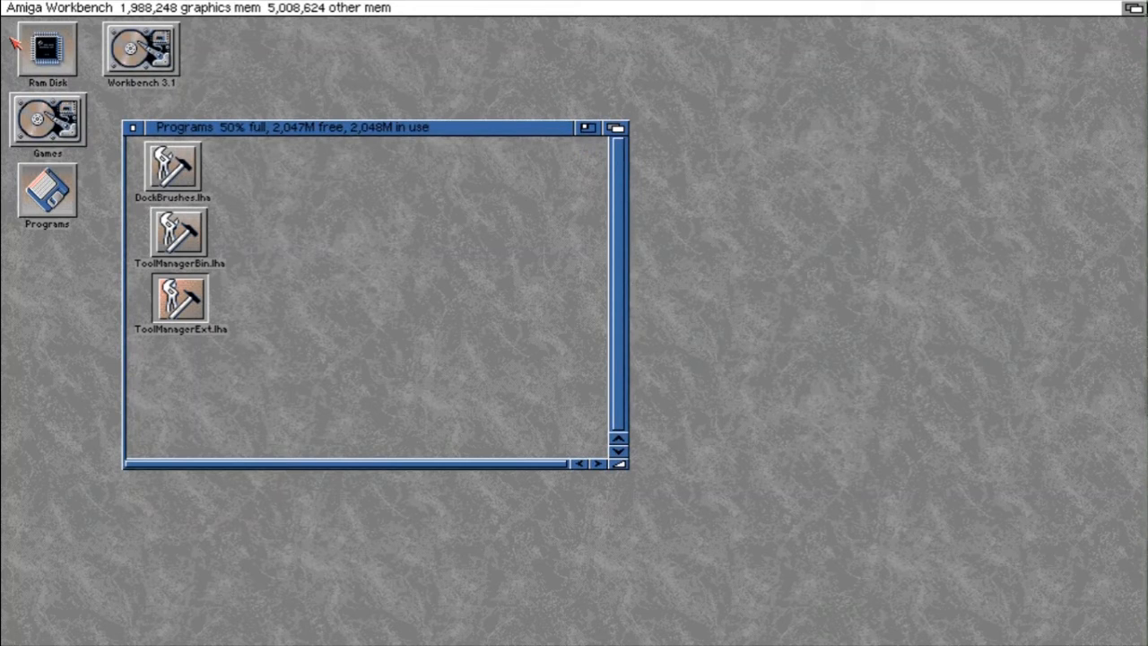
pyautogui.rightClick(133, 5)
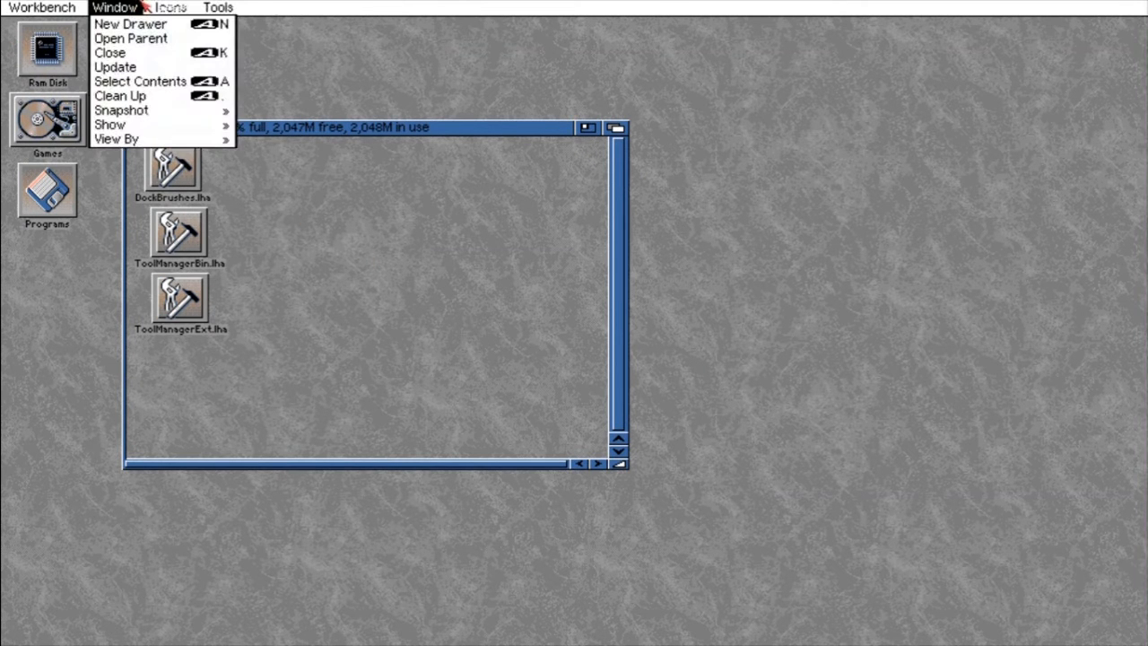
pyautogui.click(146, 67)
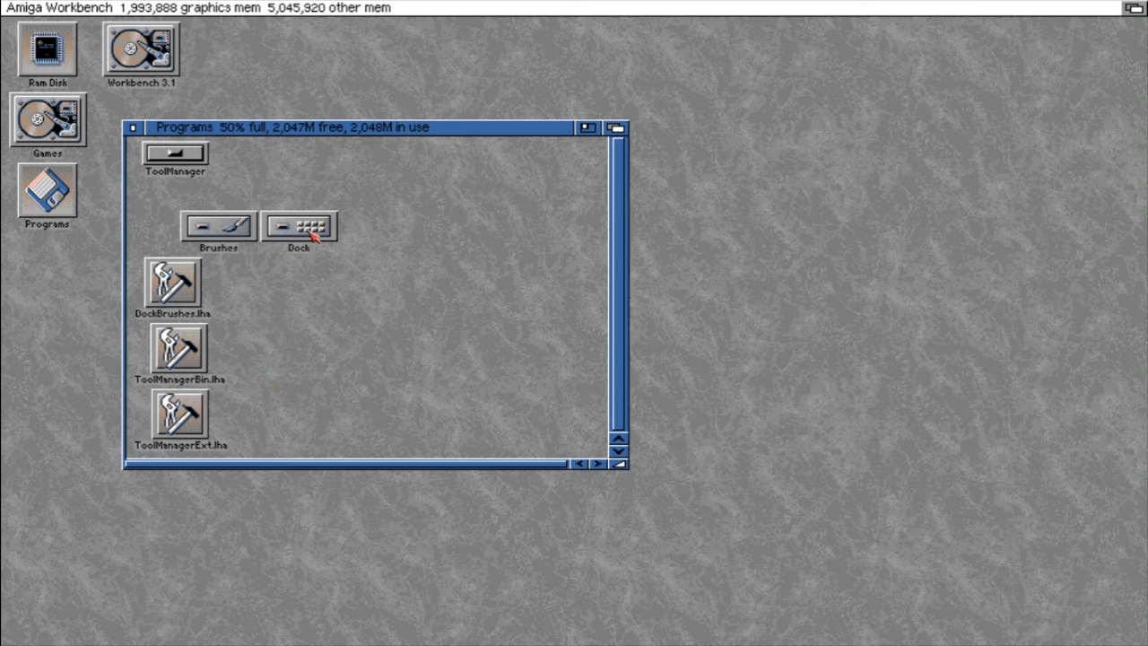
# Move the Dock and Brushes drawers into the free space away from the archives, and check the contents of Brushes.
pyautogui.moveTo(311, 231)
pyautogui.mouseDown()
pyautogui.moveTo(536, 241)
pyautogui.moveTo(531, 233)
pyautogui.mouseUp()
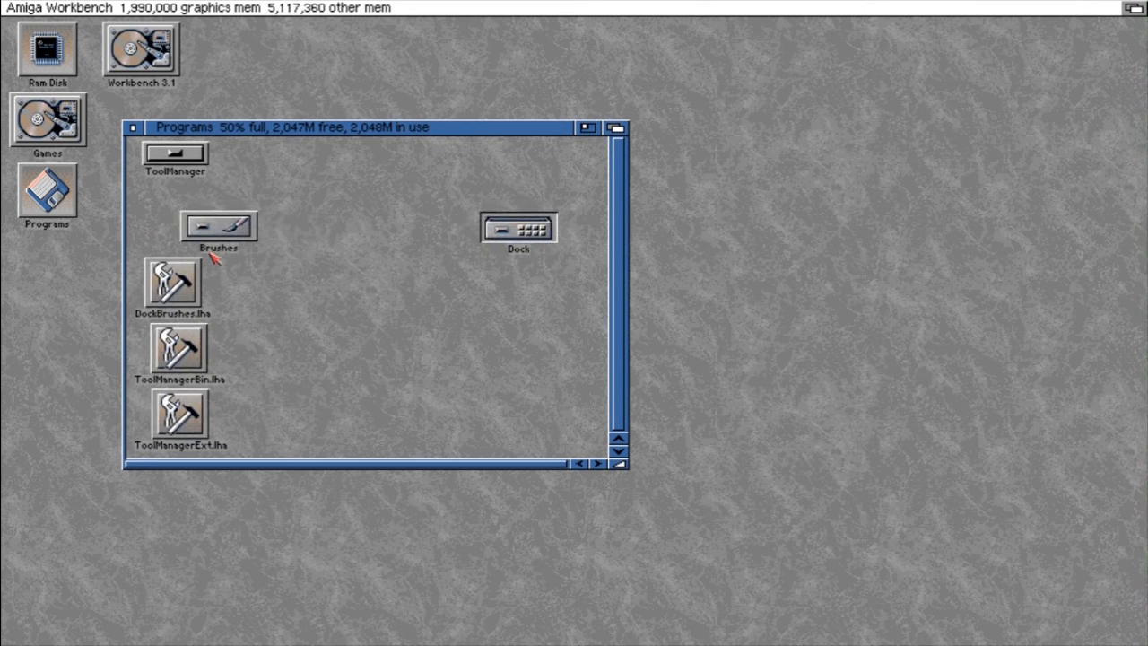
pyautogui.moveTo(224, 228)
pyautogui.mouseDown()
pyautogui.moveTo(446, 213)
pyautogui.moveTo(531, 183)
pyautogui.mouseUp()
pyautogui.doubleClick(531, 182)
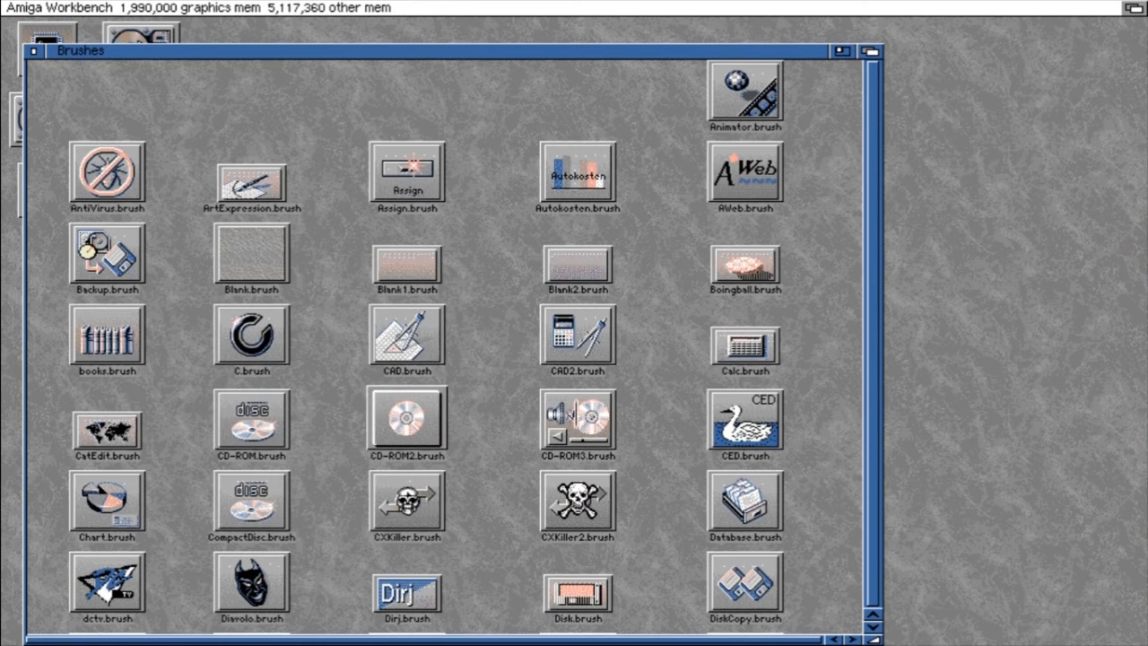
pyautogui.click(35, 52)
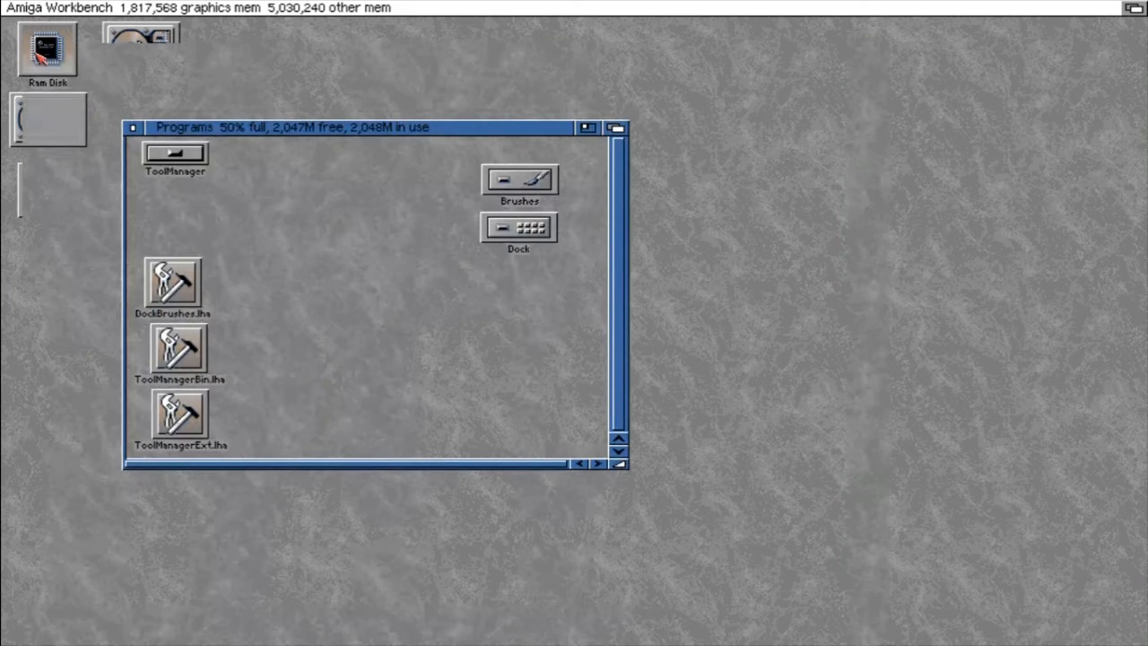
# Start the Install_ToolManager installer from the Install drawer inside the ToolManager drawer.
pyautogui.doubleClick(173, 154)
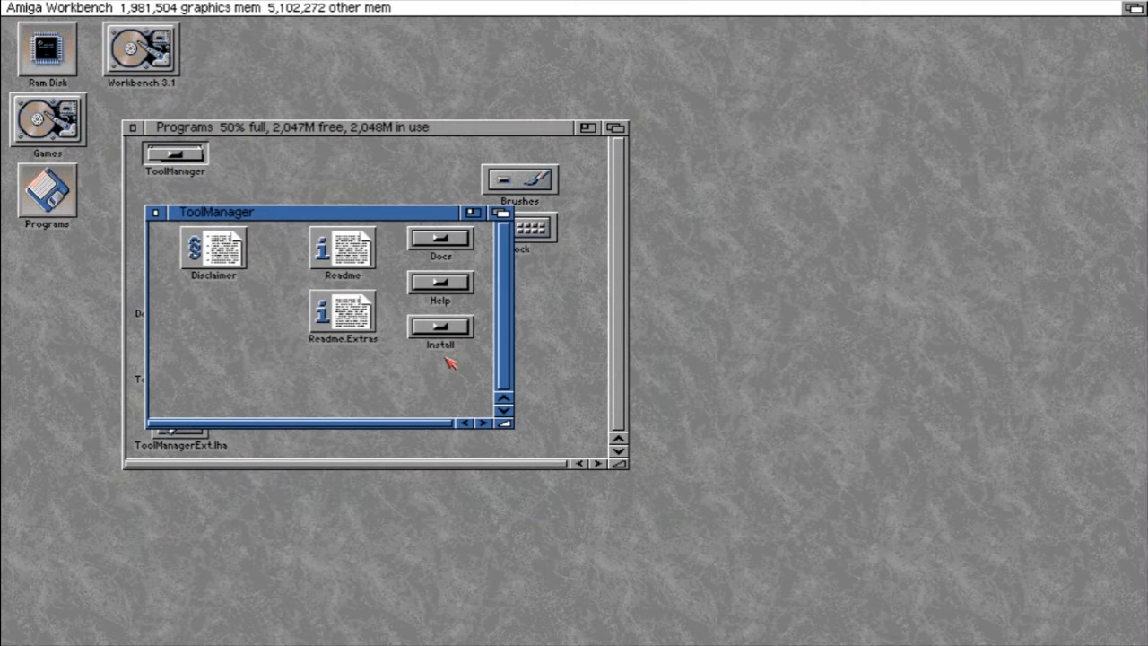
pyautogui.doubleClick(449, 330)
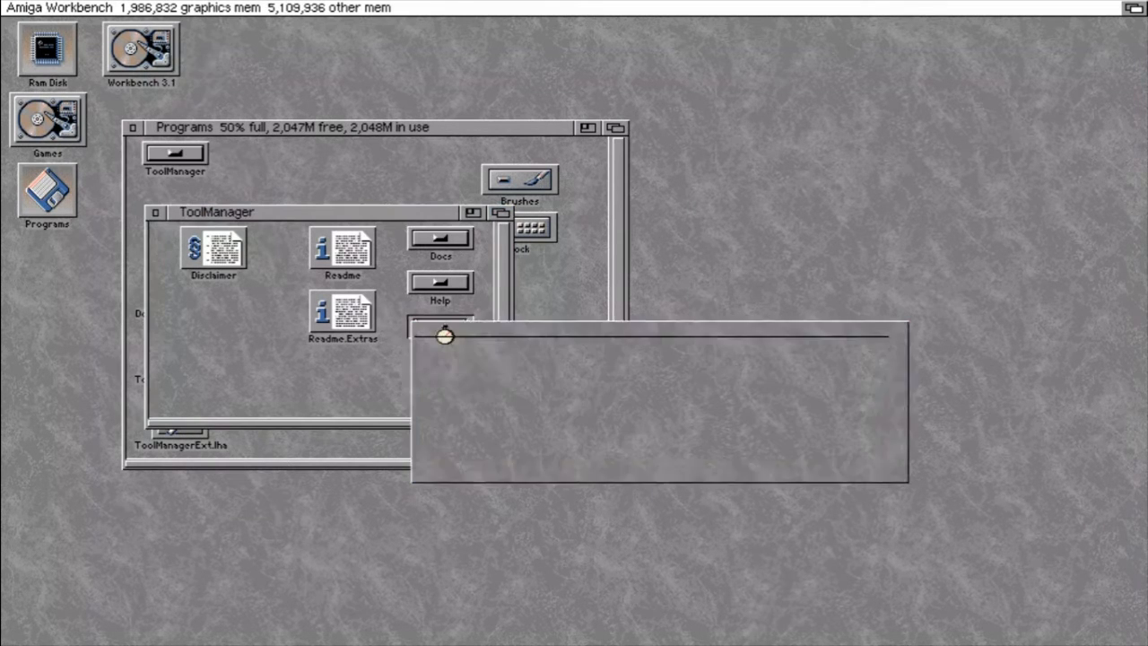
pyautogui.click(465, 381)
pyautogui.doubleClick(466, 384)
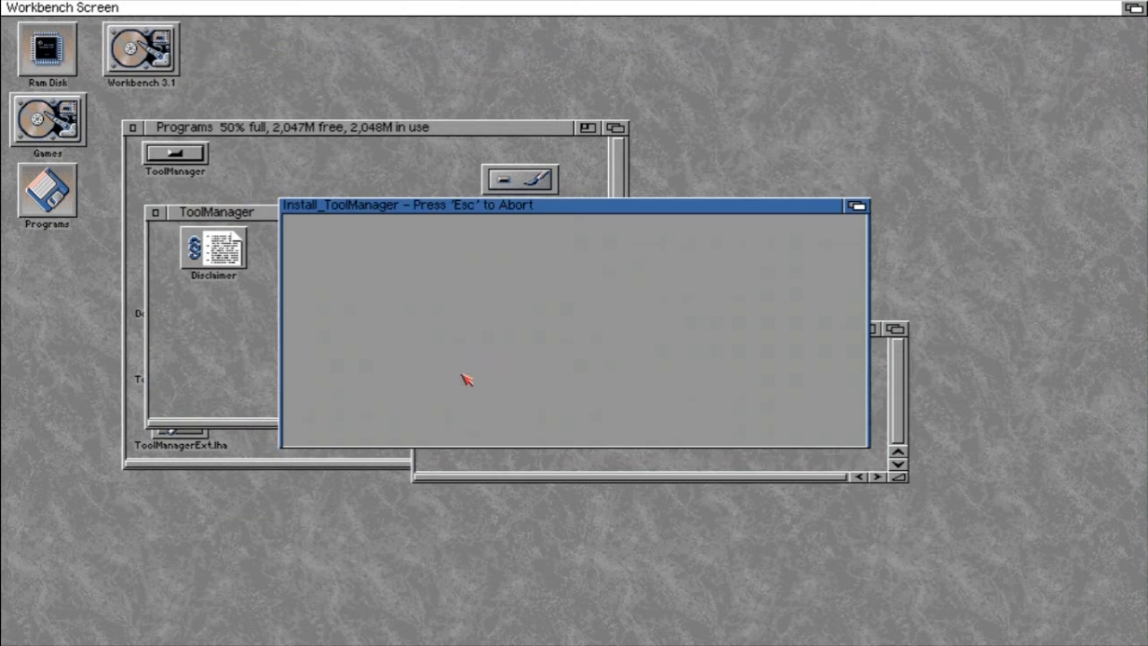
pyautogui.click(520, 437)
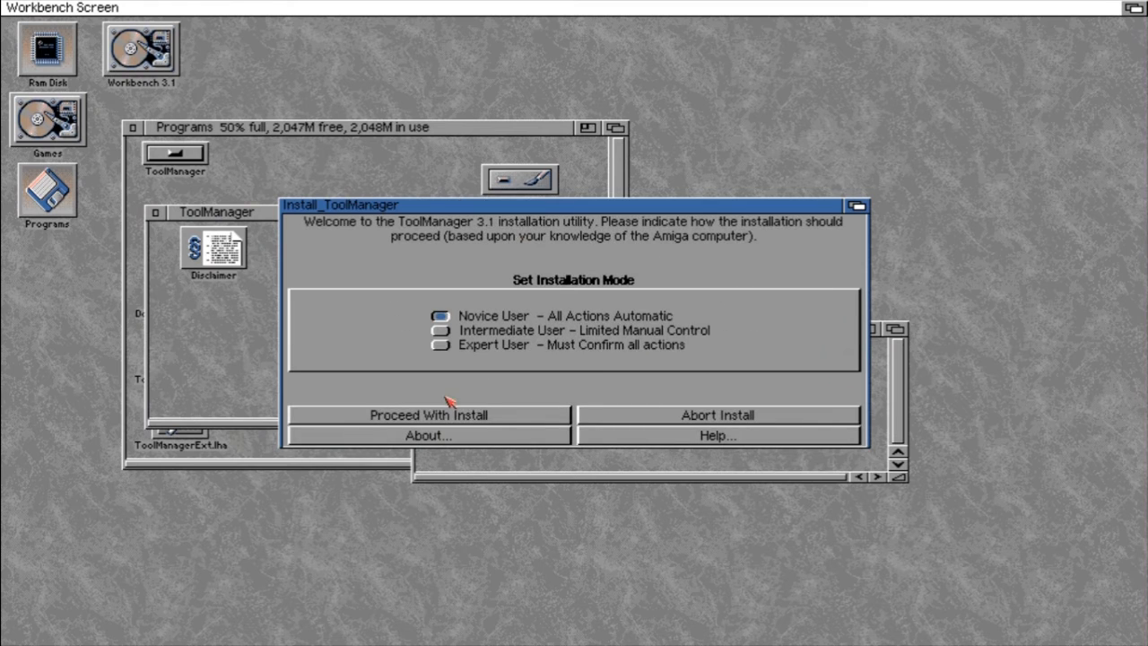
# Set the installation mode to Intermediate User and proceed with Install for Real and logging set to None.
pyautogui.click(440, 331)
pyautogui.click(523, 414)
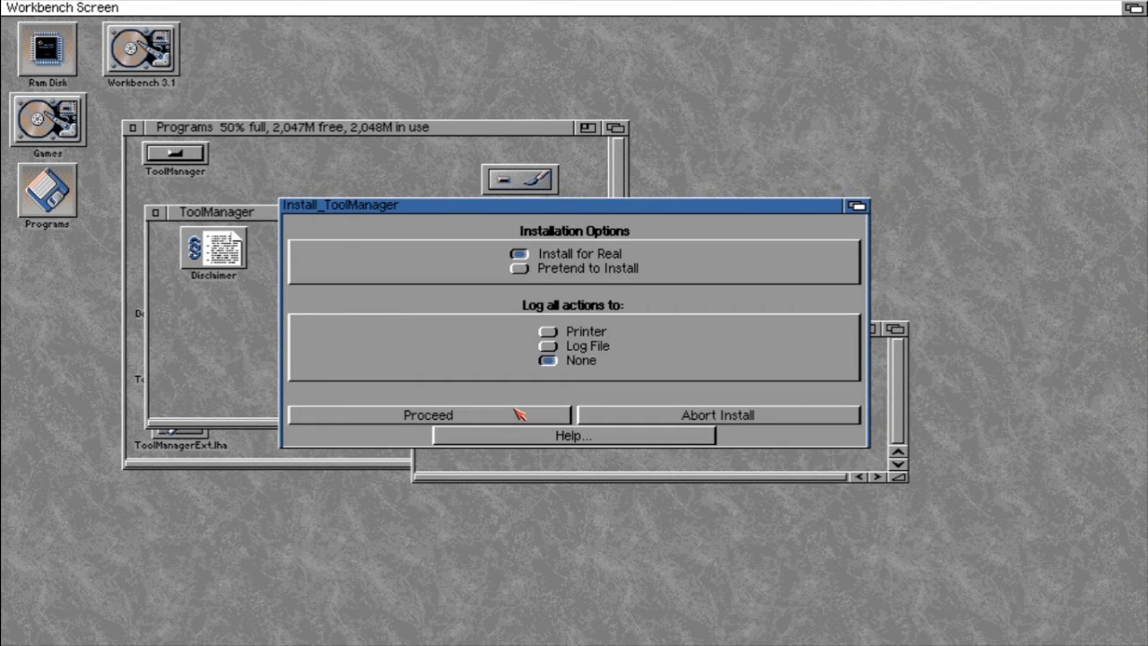
pyautogui.click(516, 413)
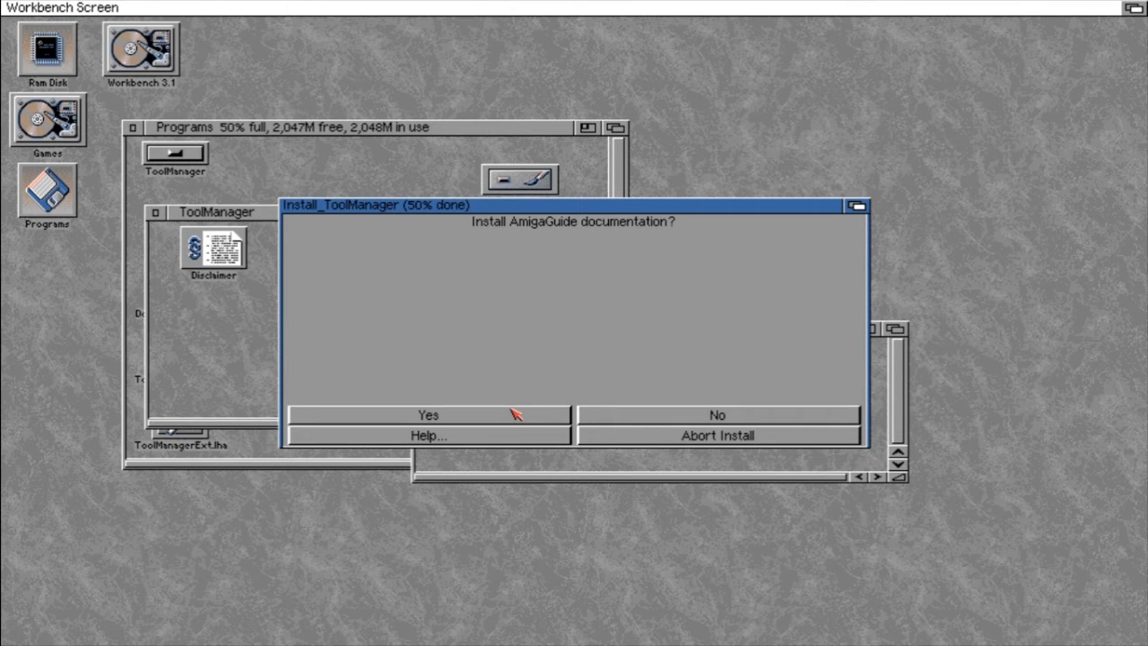
# Decline the AmigaGuide documentation, accept the additional packages, and close the Disclaimer document.
pyautogui.click(643, 416)
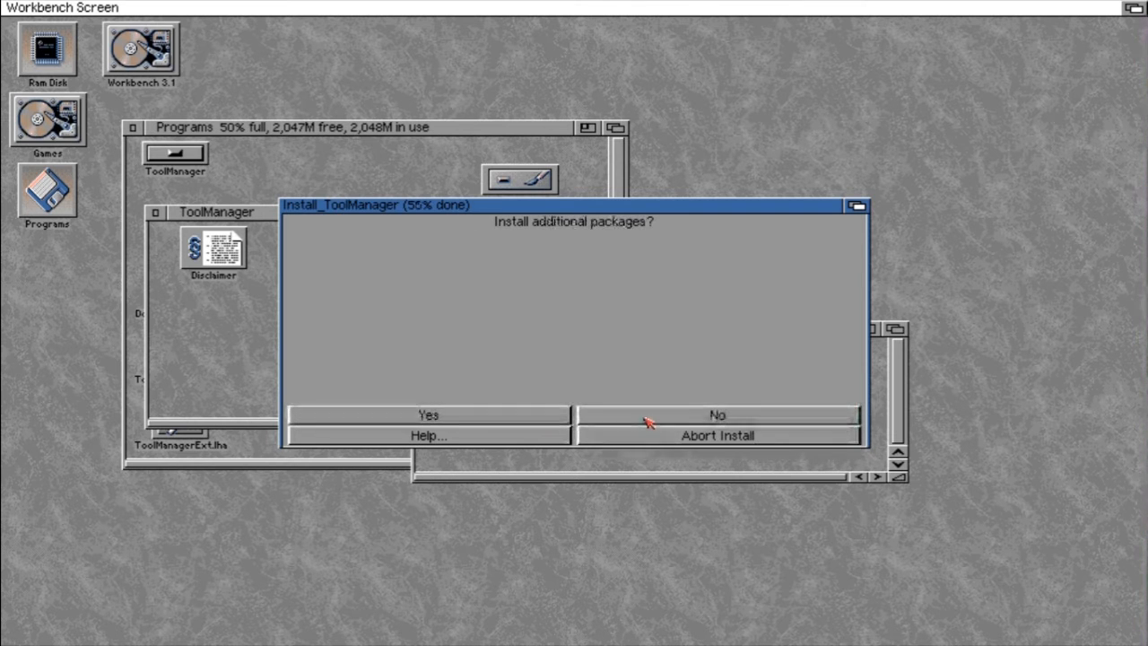
pyautogui.click(527, 414)
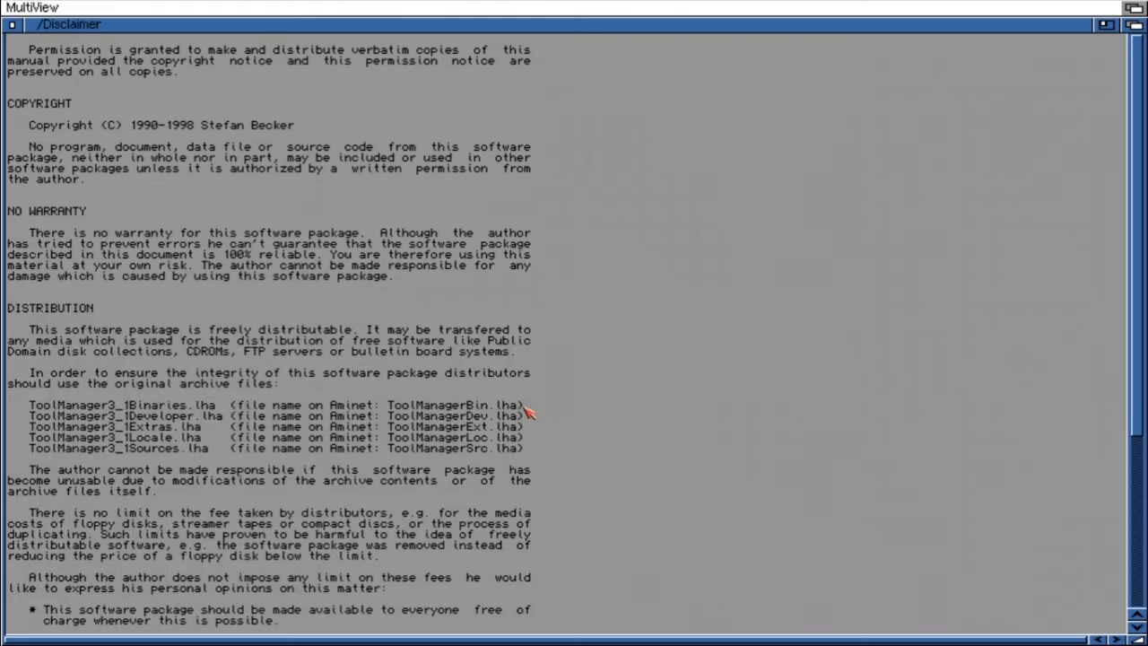
pyautogui.click(13, 26)
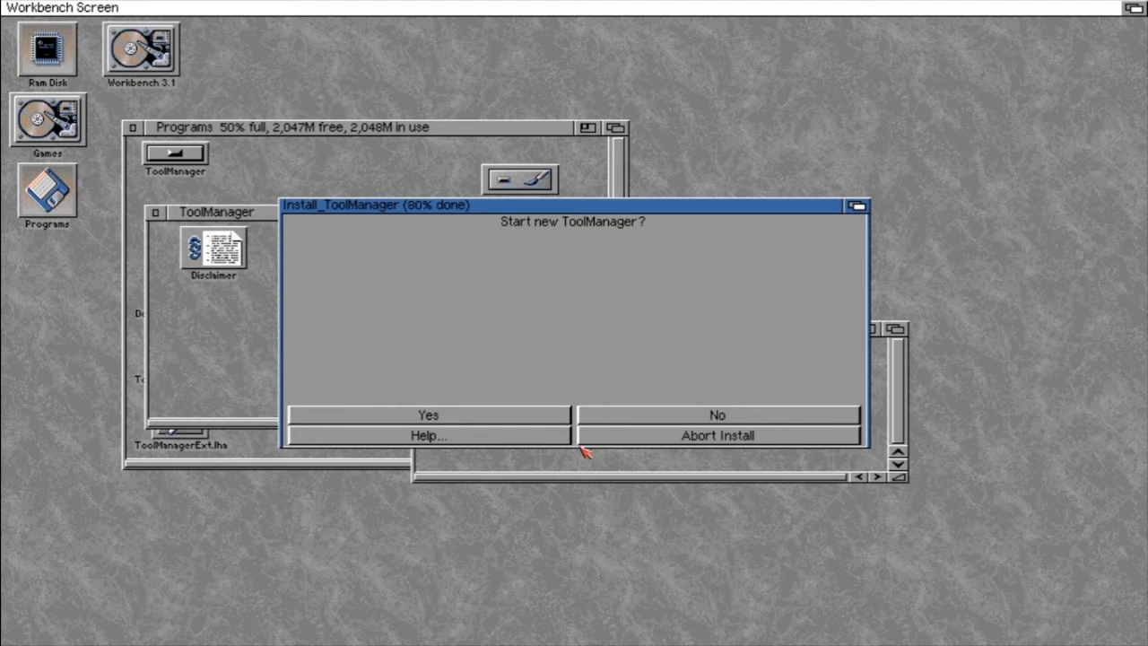
# Start the new ToolManager and its demonstration, and cancel the request for the System3.1 volume.
pyautogui.click(444, 419)
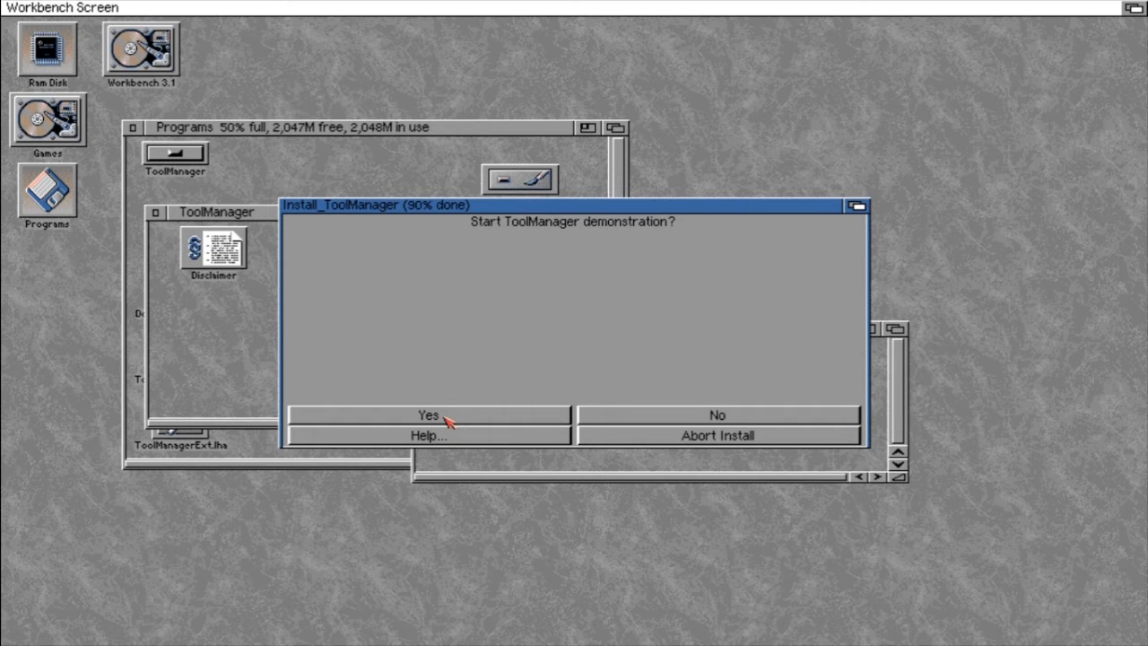
pyautogui.click(447, 418)
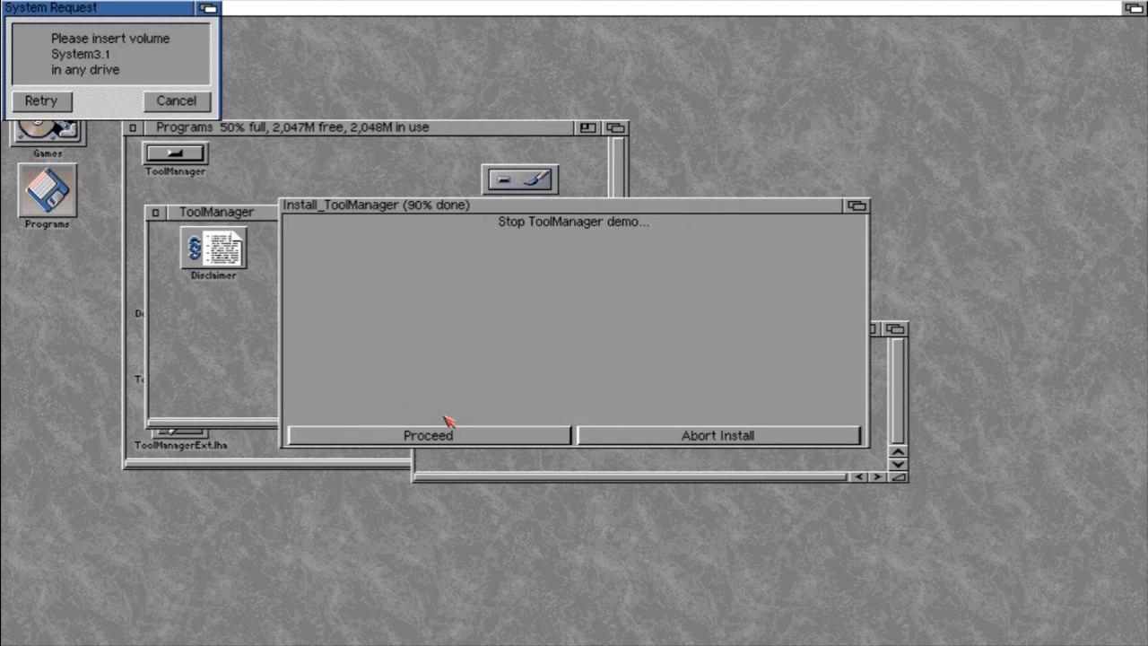
pyautogui.click(189, 107)
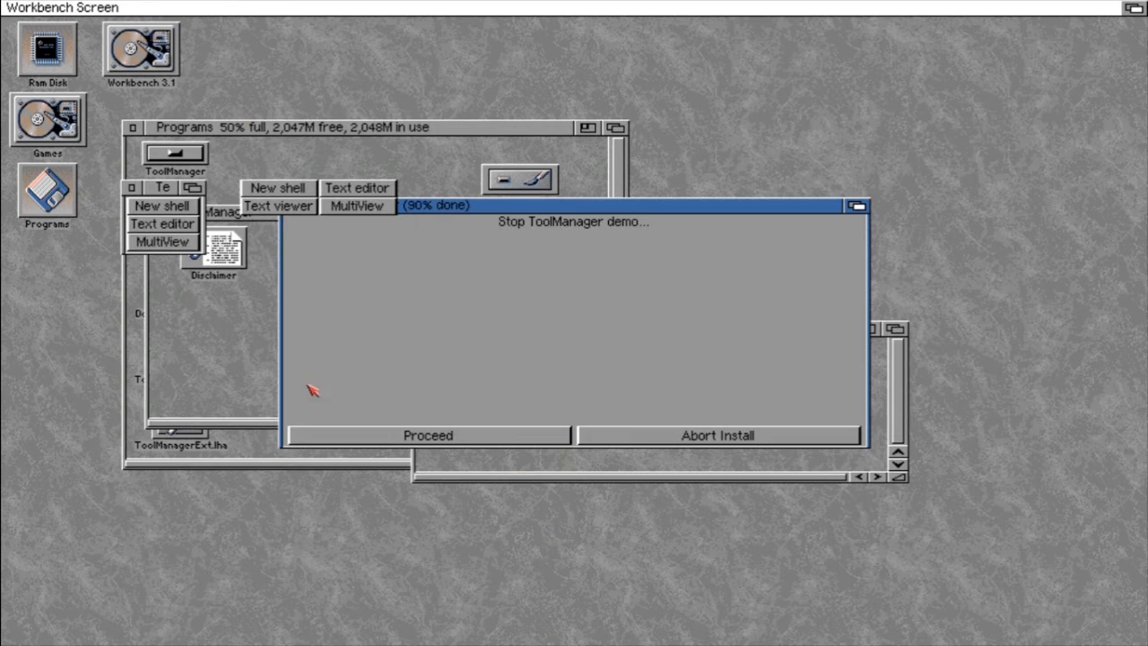
# Try out the demo docks by moving the titled one lower and opening and closing a new shell from the untitled one.
pyautogui.click(166, 185)
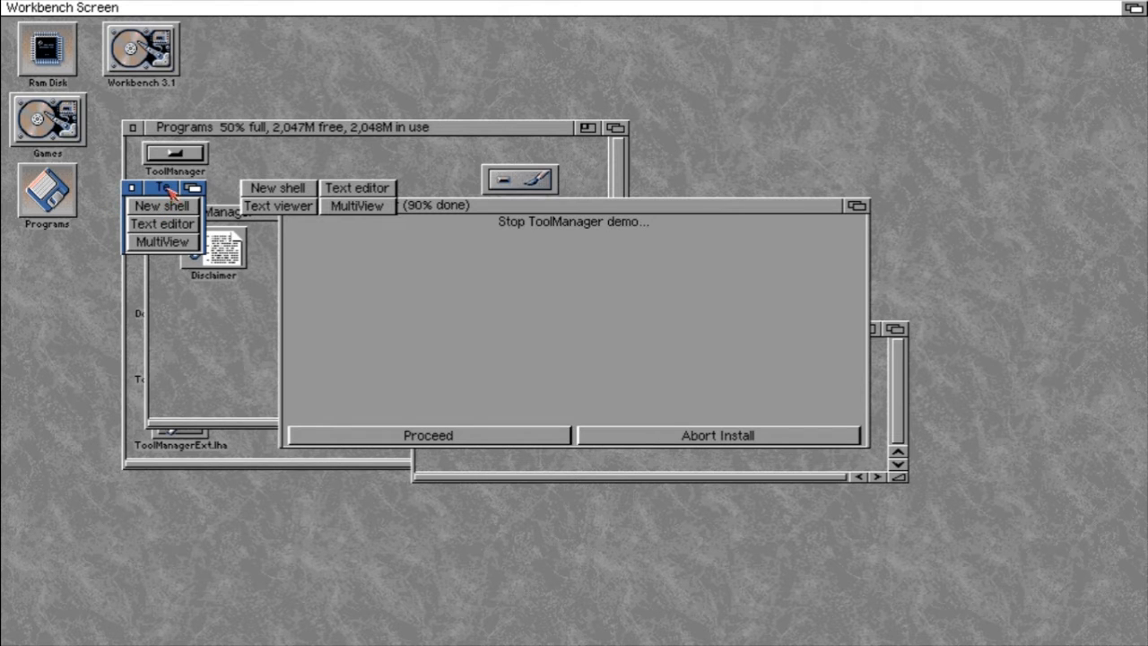
pyautogui.moveTo(168, 192); pyautogui.dragTo(163, 301)
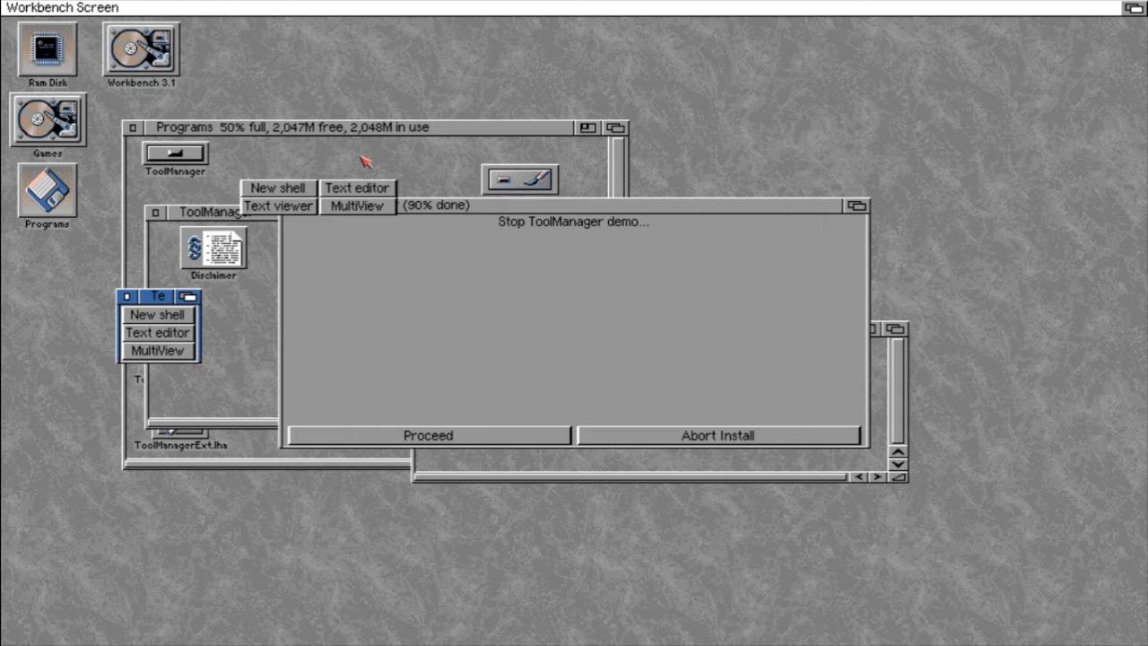
pyautogui.click(278, 188)
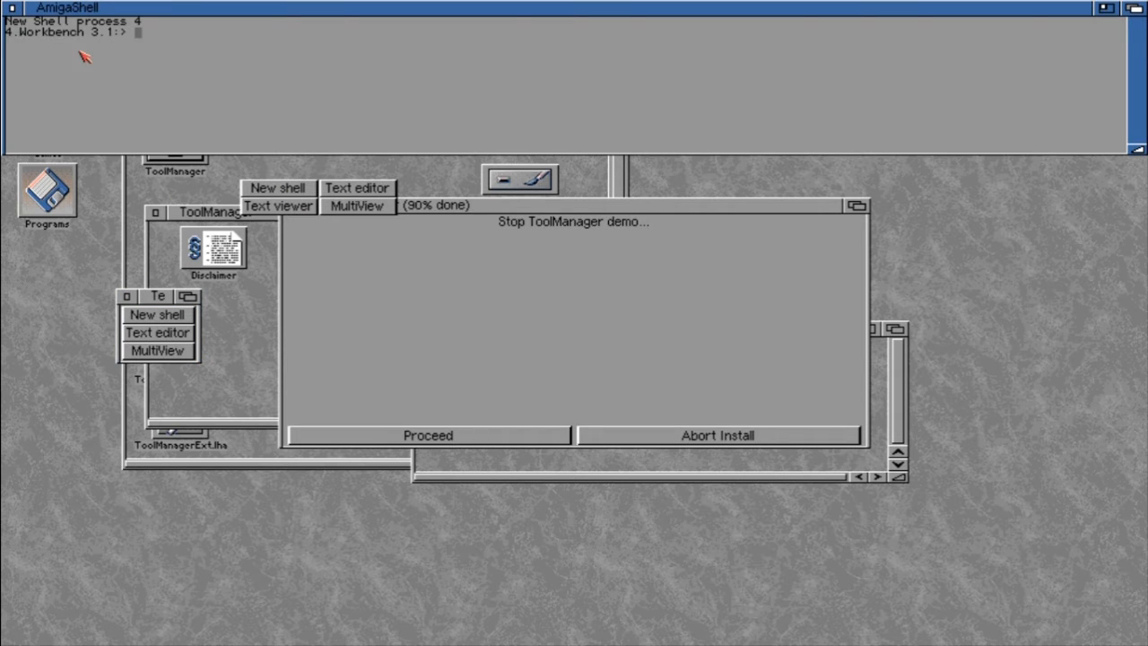
pyautogui.click(14, 9)
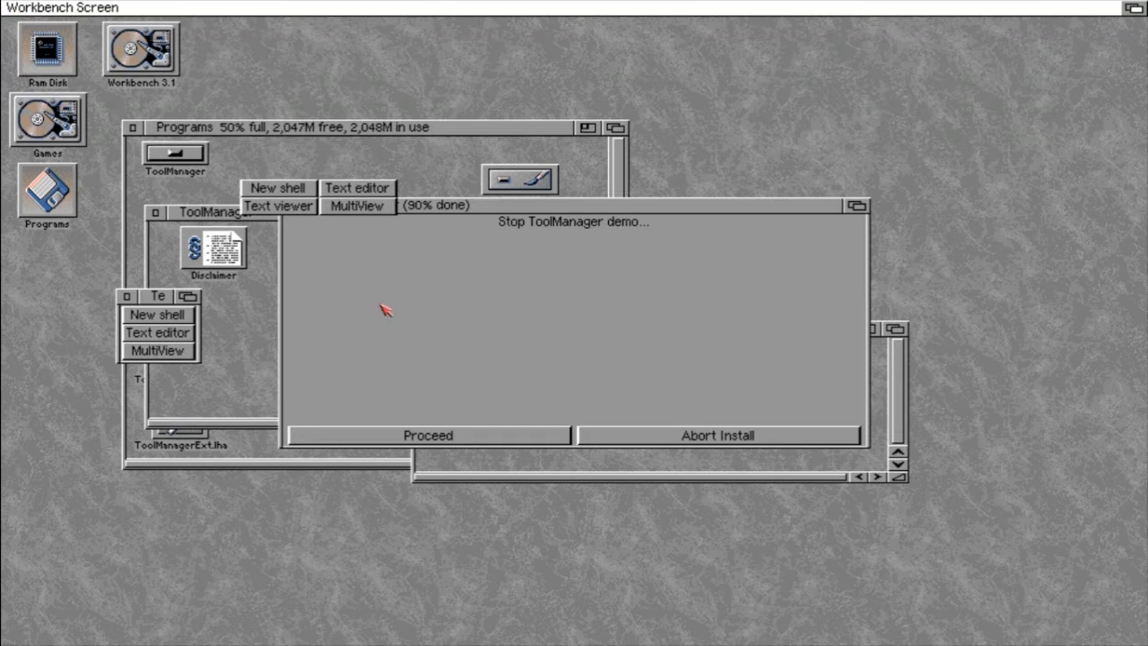
# Stop the ToolManager demo, finish the installer, and close the Install and ToolManager drawers.
pyautogui.click(528, 436)
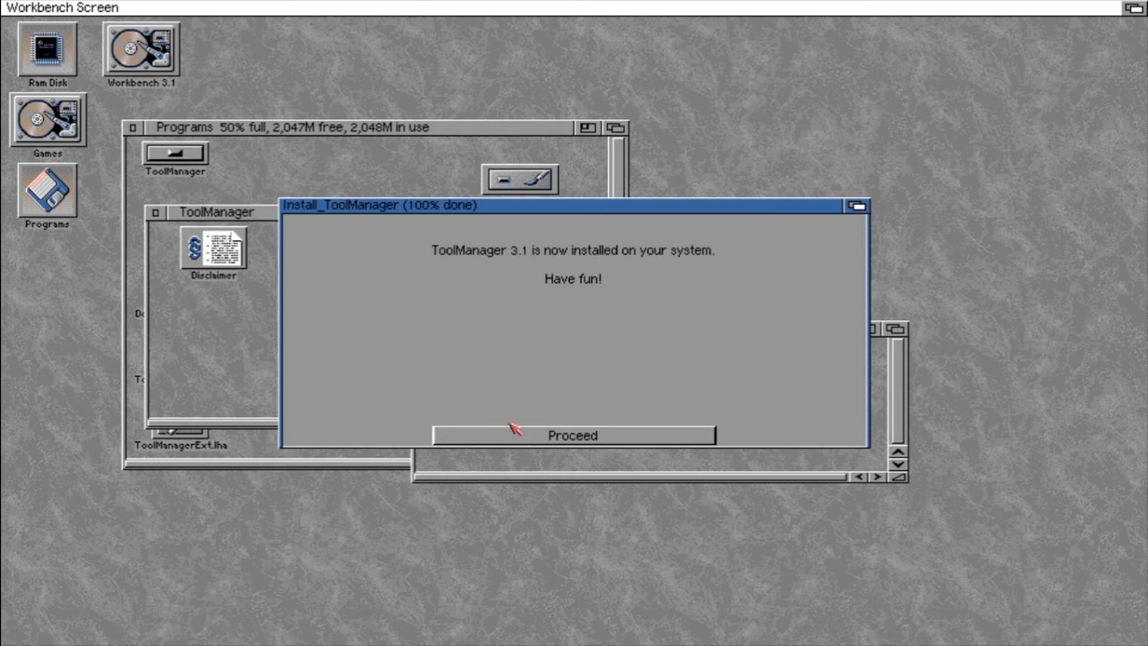
pyautogui.click(559, 439)
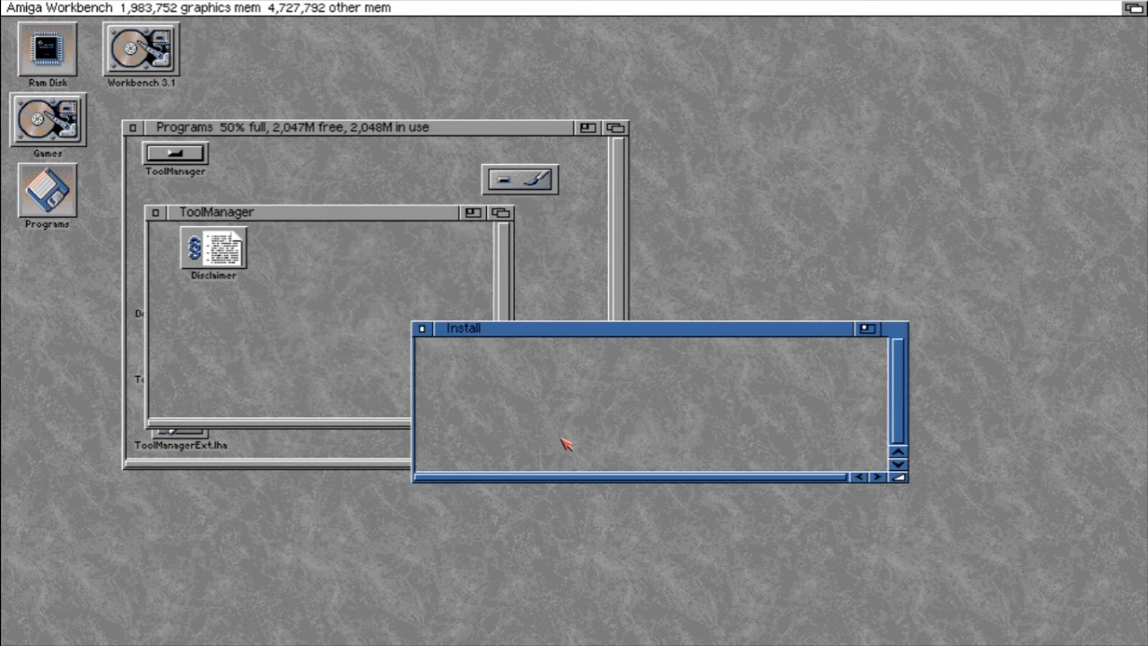
pyautogui.click(423, 329)
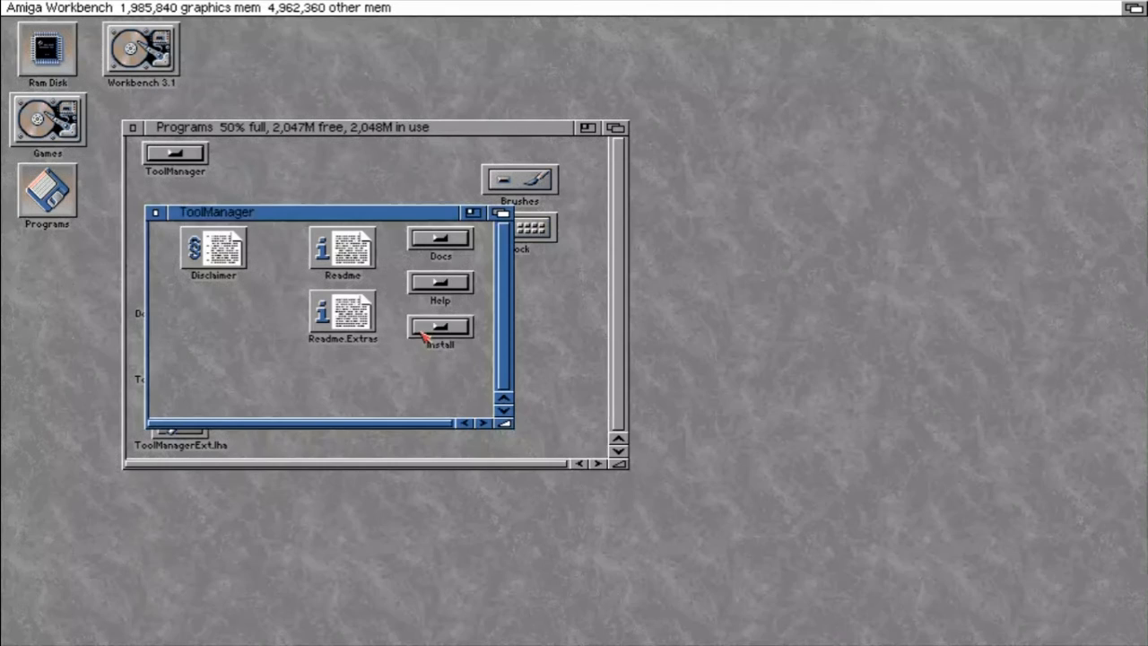
pyautogui.click(156, 212)
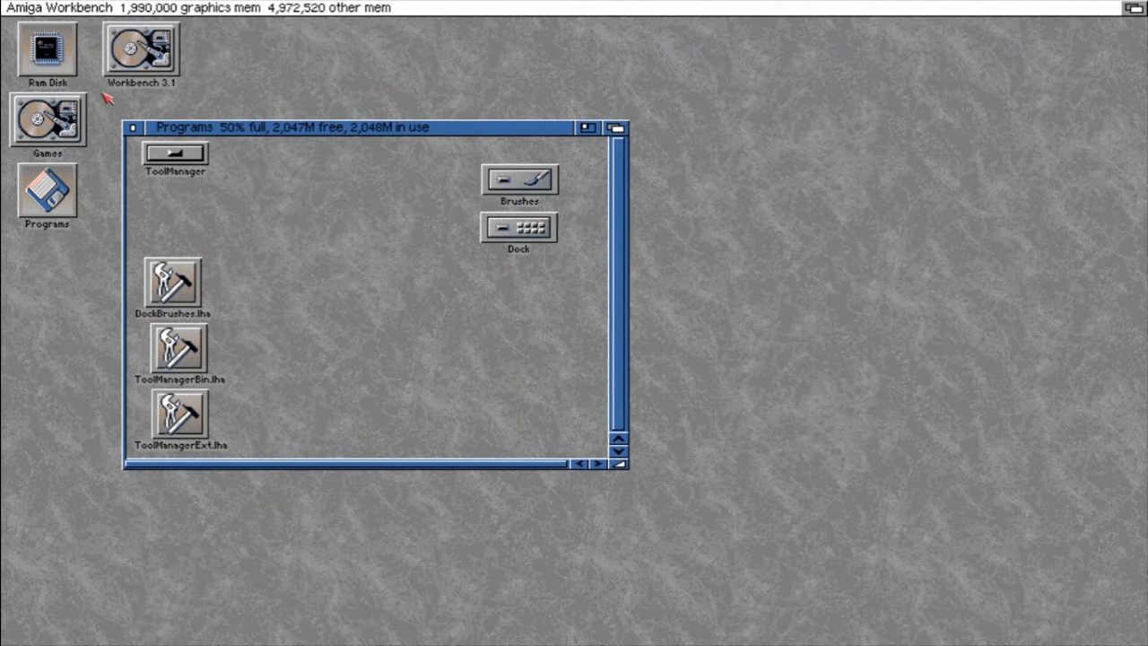
# Open the Prefs drawer on the Workbench 3.1 drive, enlarge its window and clean up its icons.
pyautogui.doubleClick(147, 76)
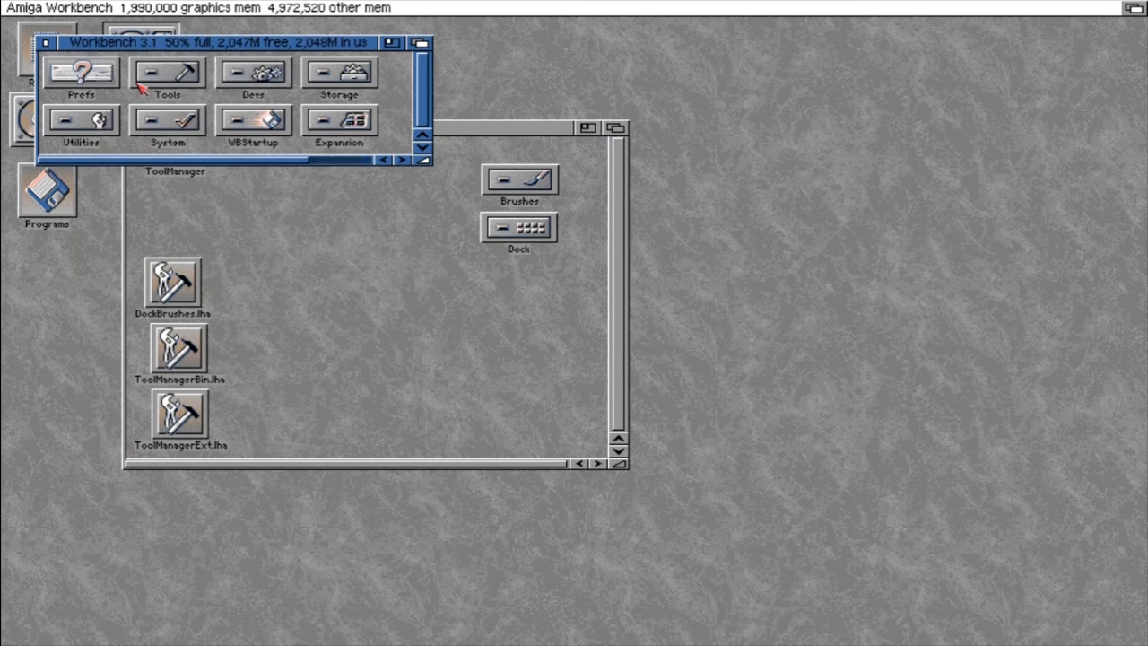
pyautogui.doubleClick(87, 80)
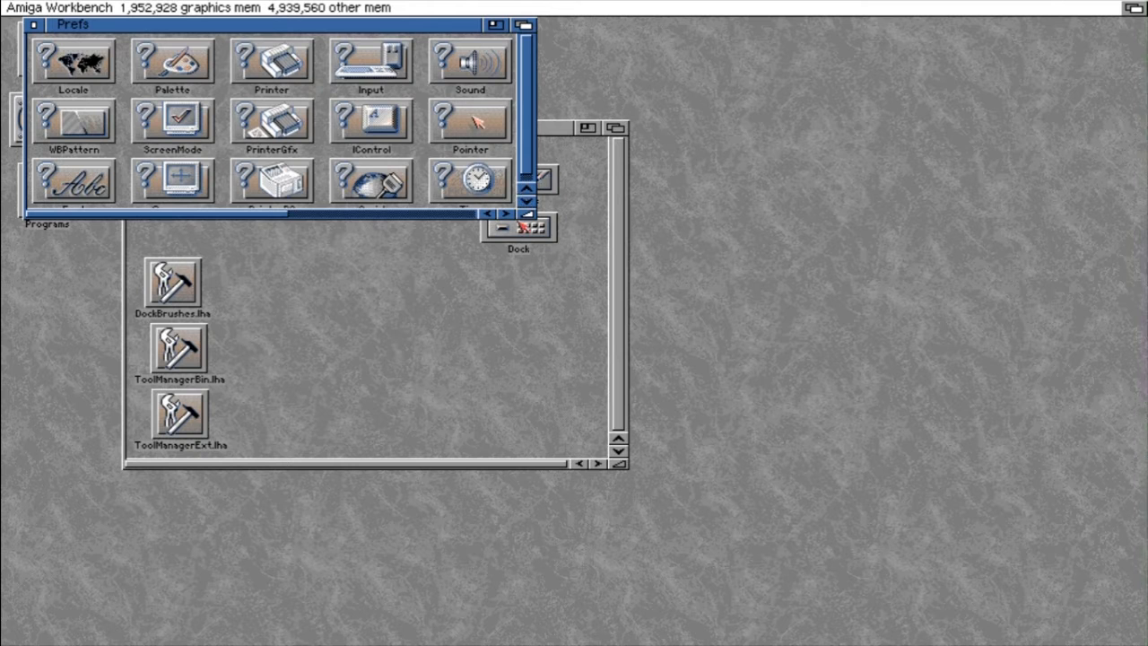
pyautogui.moveTo(529, 219); pyautogui.dragTo(601, 309)
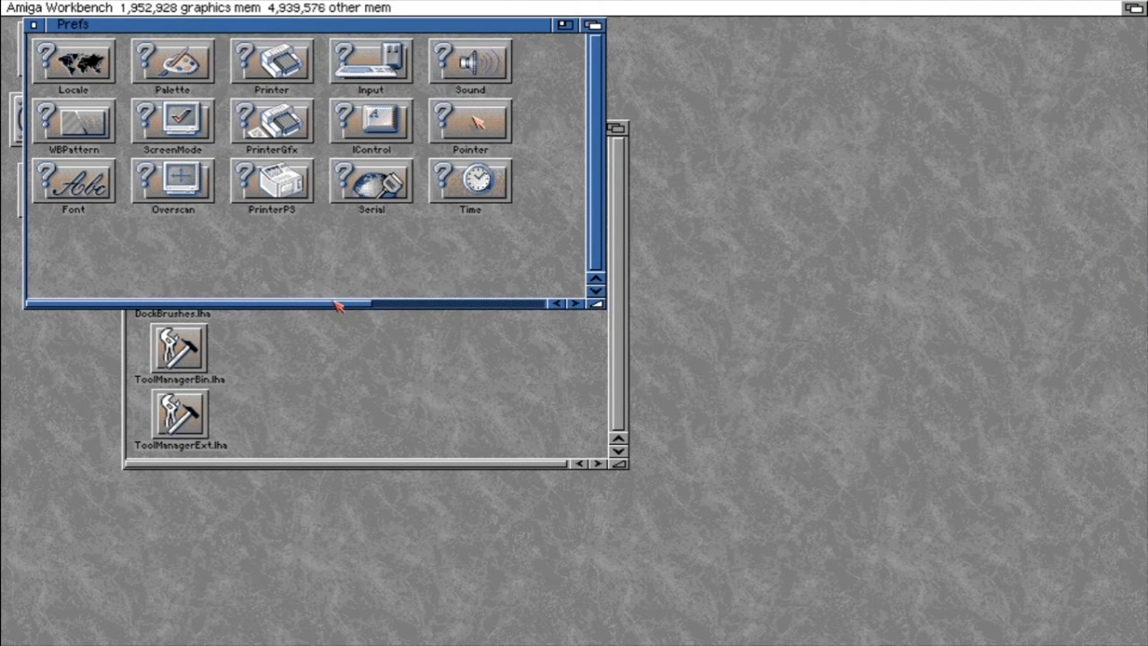
pyautogui.click(406, 305)
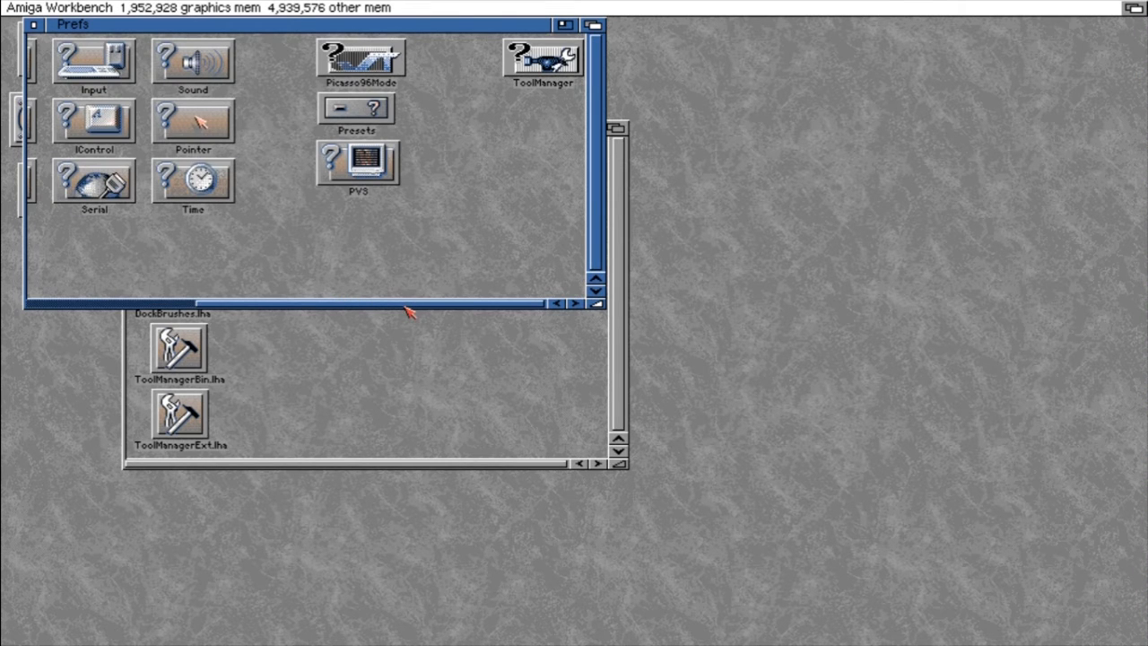
pyautogui.click(407, 305)
pyautogui.rightClick(151, 10)
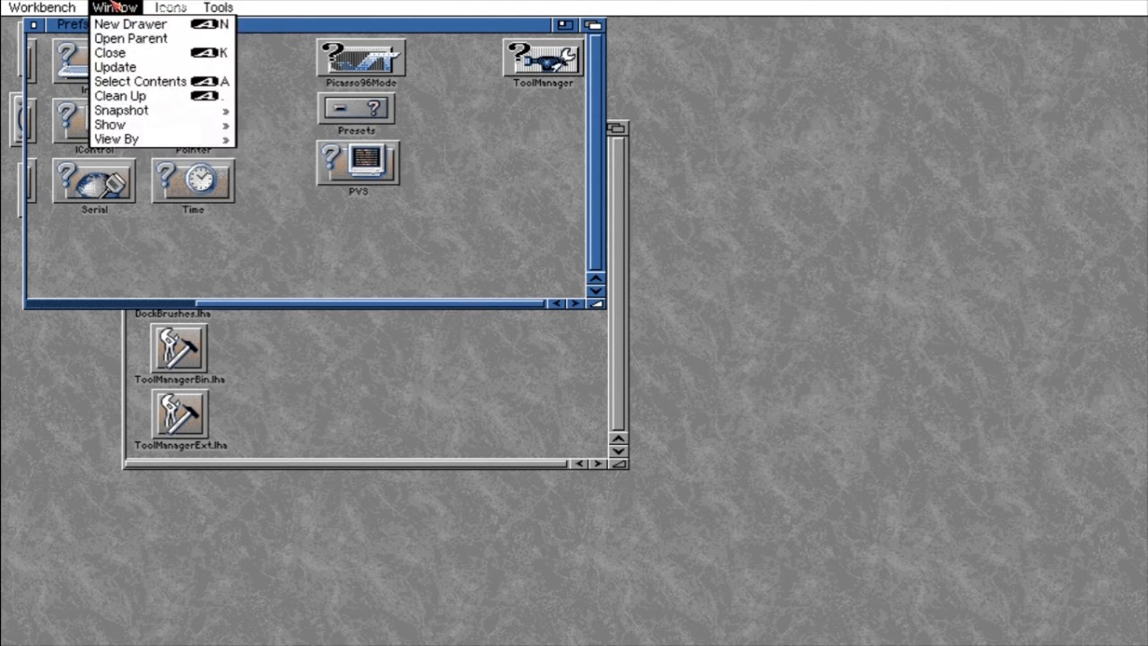
pyautogui.rightClick(141, 99)
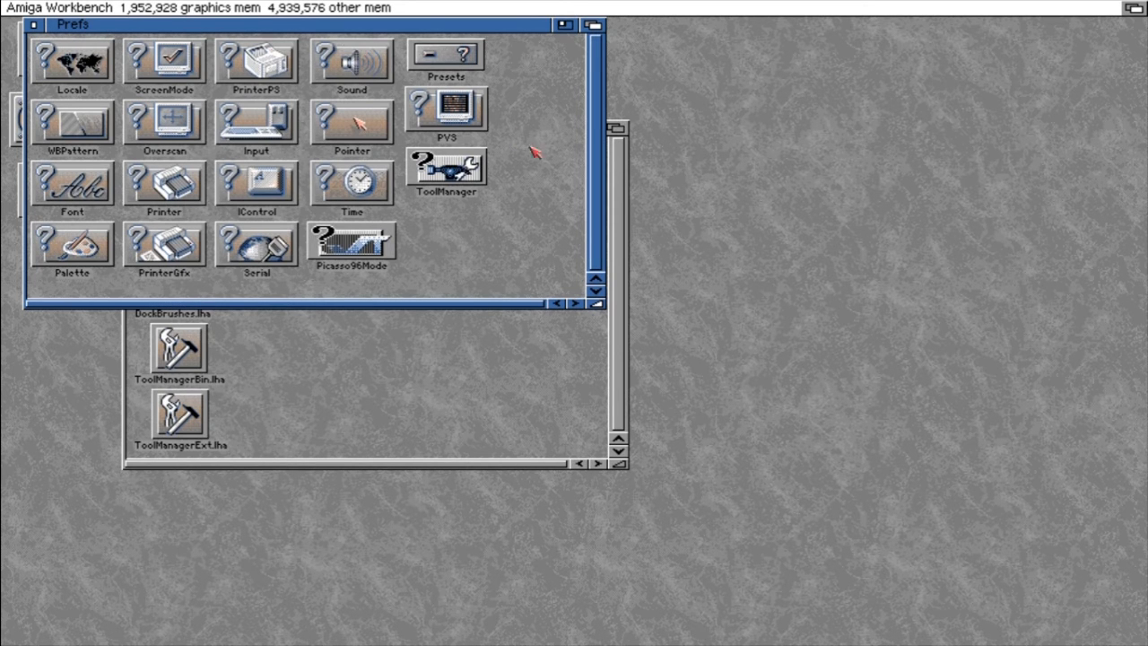
pyautogui.click(318, 404)
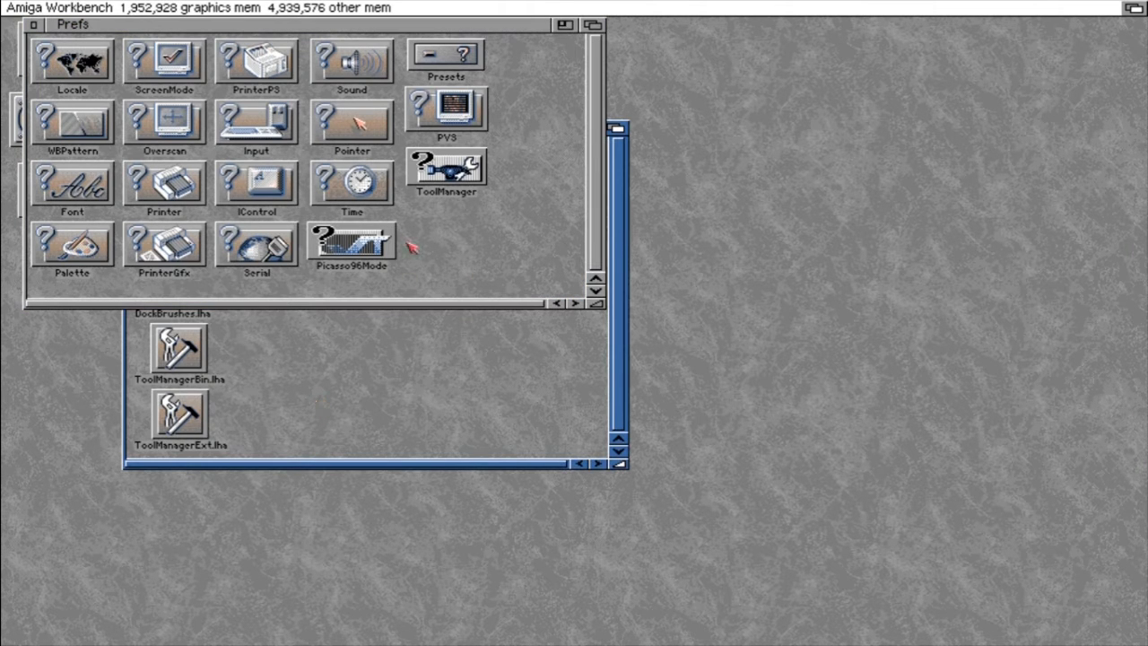
# Open ToolManager from Prefs, dismiss the ENV:ToolManager.prefs error, and look through the Image and Sound object categories.
pyautogui.click(453, 161)
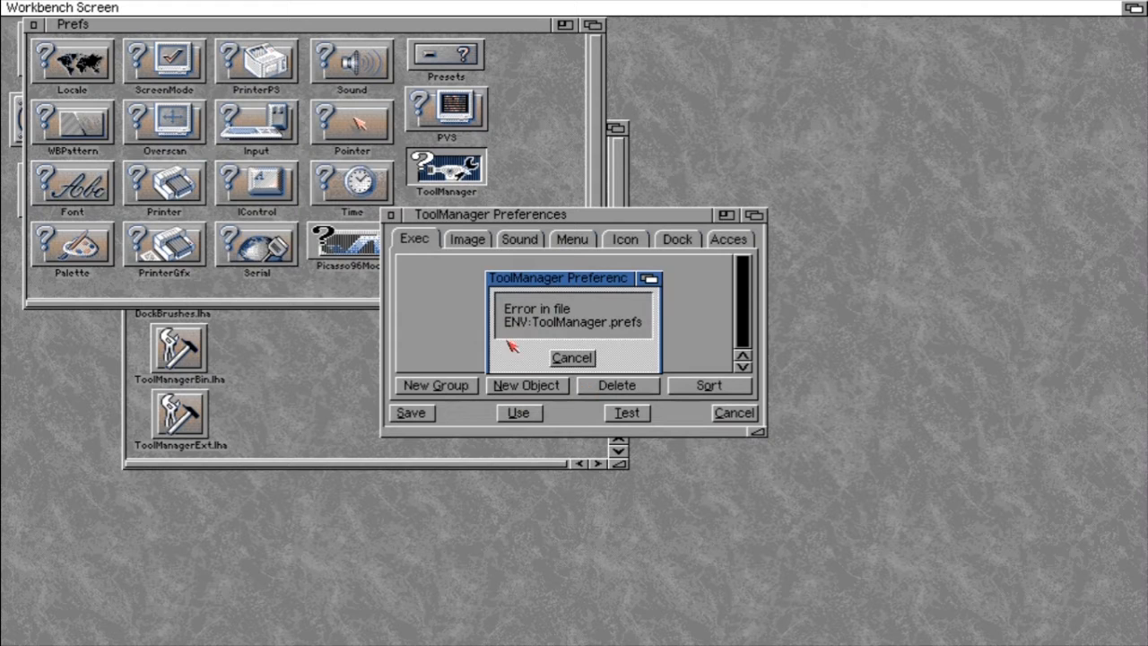
pyautogui.click(574, 357)
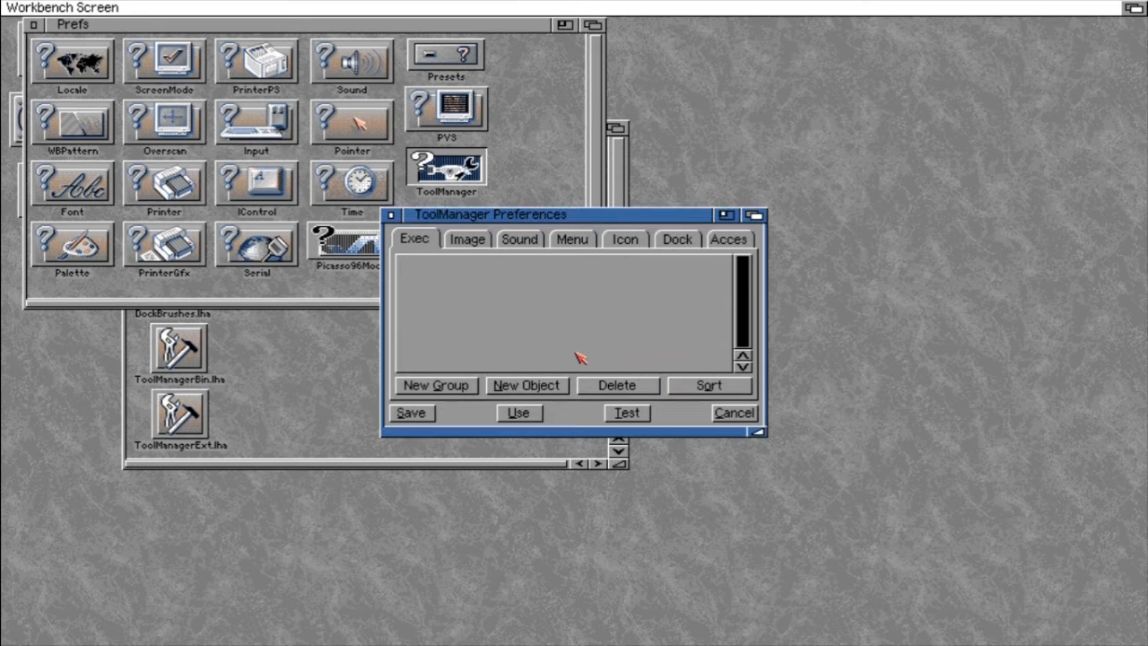
pyautogui.click(482, 244)
pyautogui.click(540, 239)
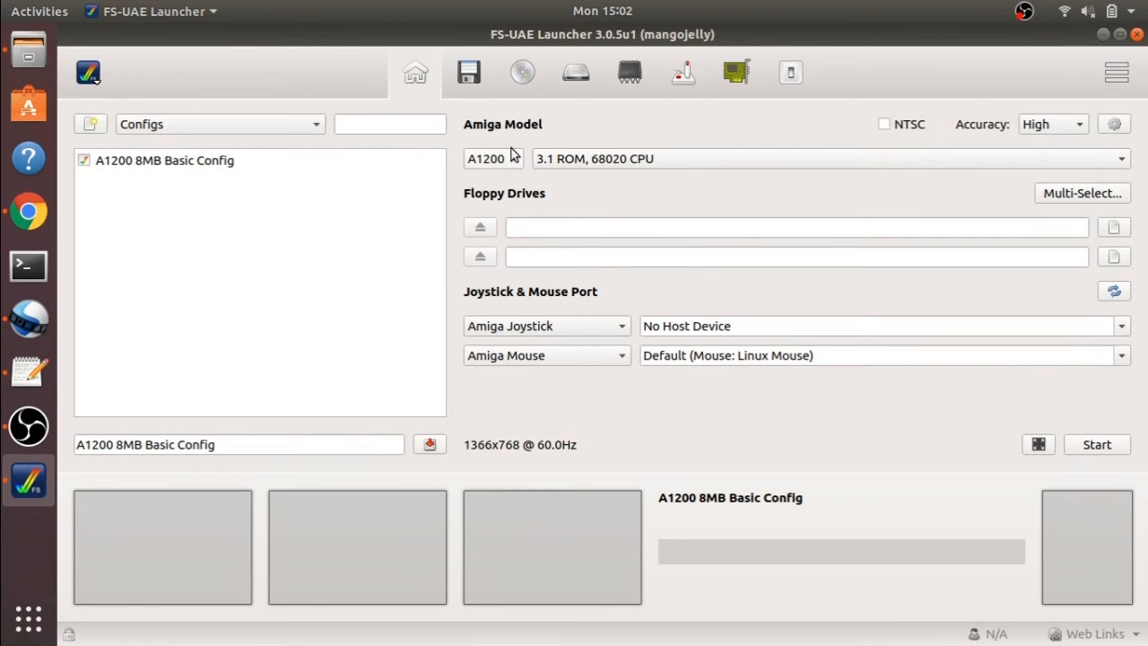
# Switch to FS-UAE Launcher, start the A1200 8MB Basic Config, and open the ToolManager preferences from the Workbench dock.
pyautogui.click(226, 170)
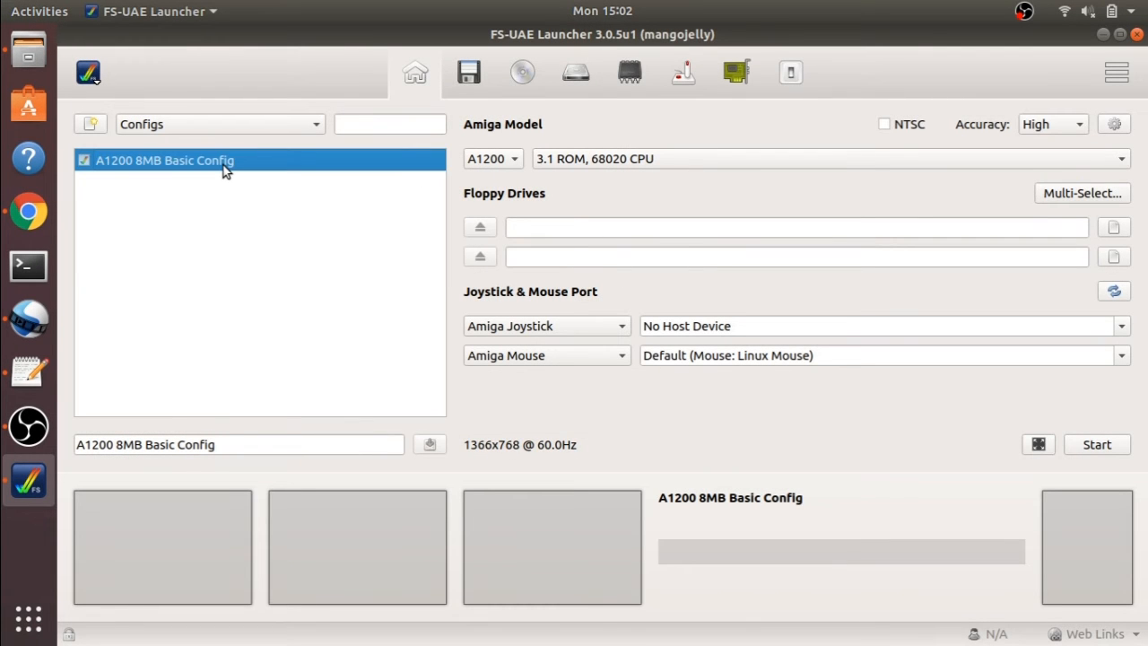
pyautogui.doubleClick(225, 171)
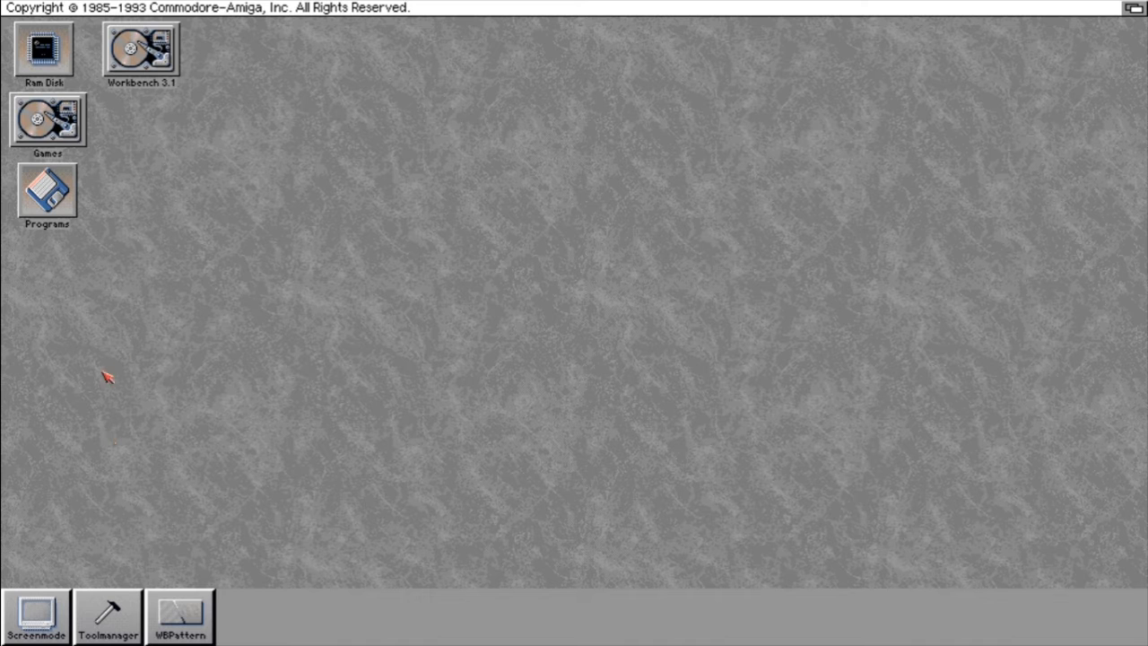
pyautogui.click(122, 636)
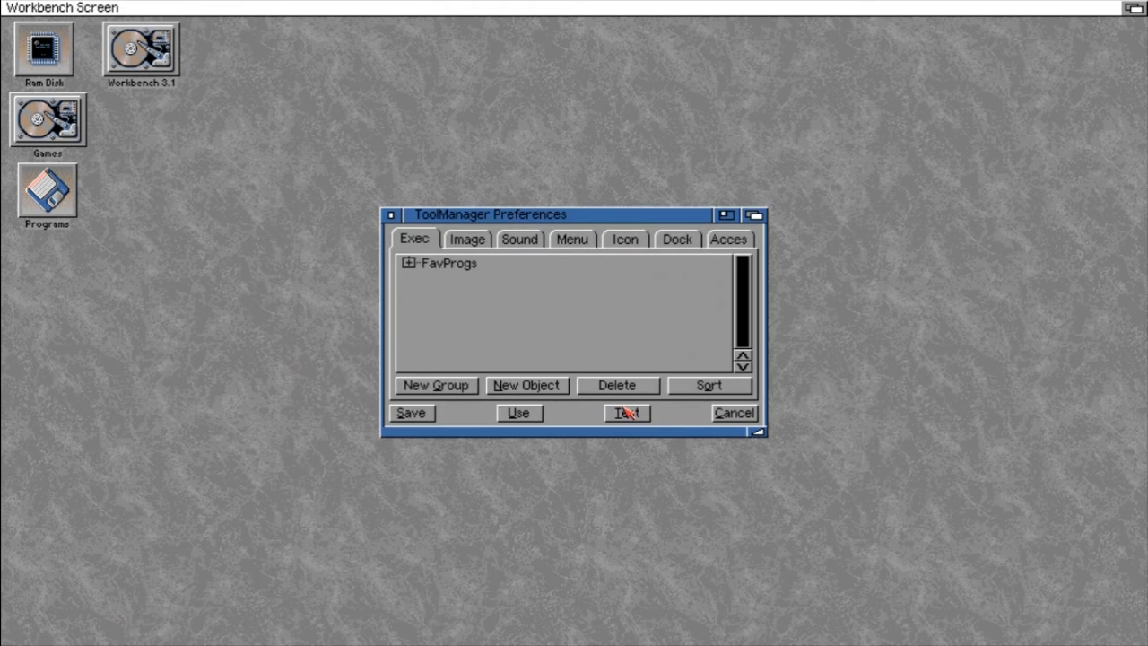
# Examine the FavProgs Exec entries and the MyFavProgsDock settings in the MyDock group, and close the dock editor.
pyautogui.click(409, 265)
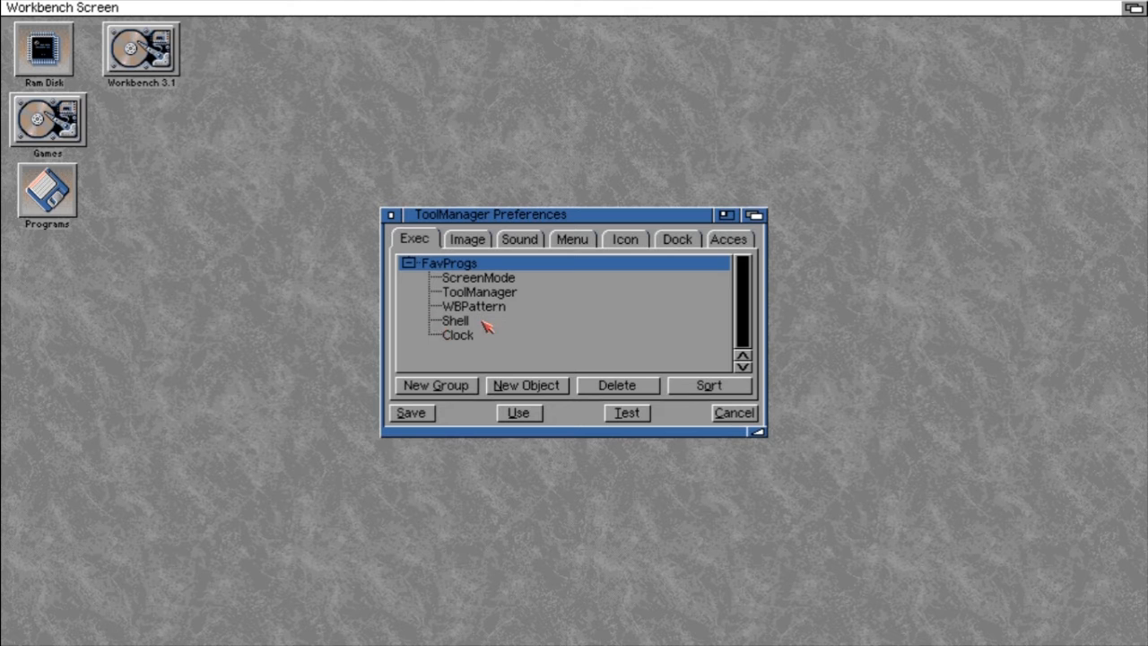
pyautogui.click(679, 242)
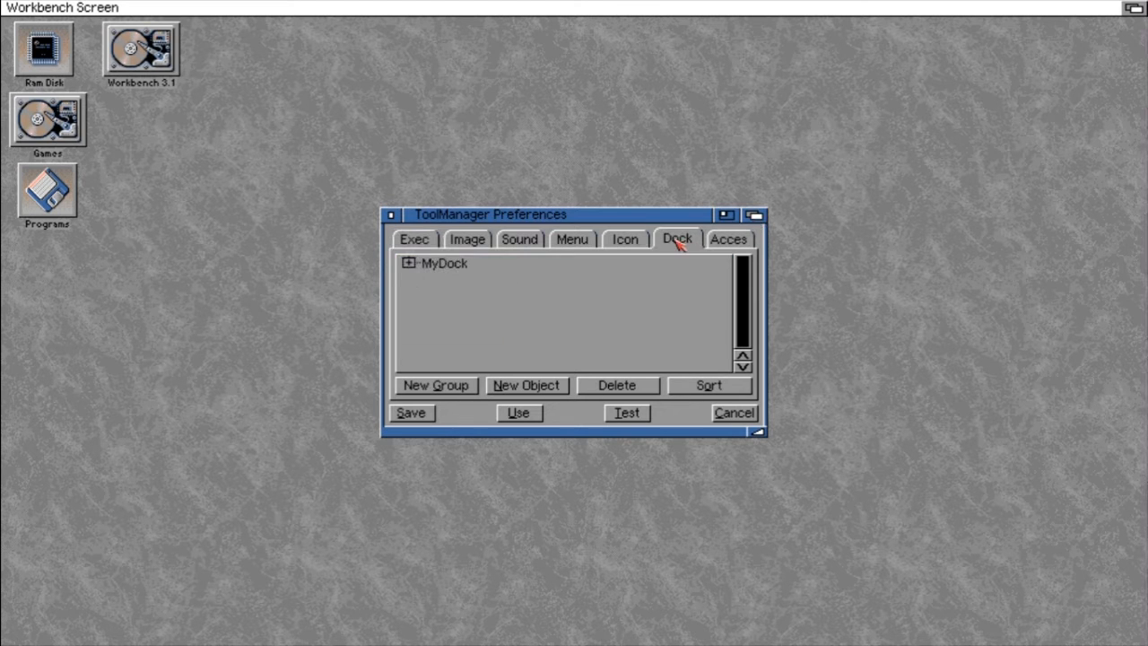
pyautogui.click(408, 264)
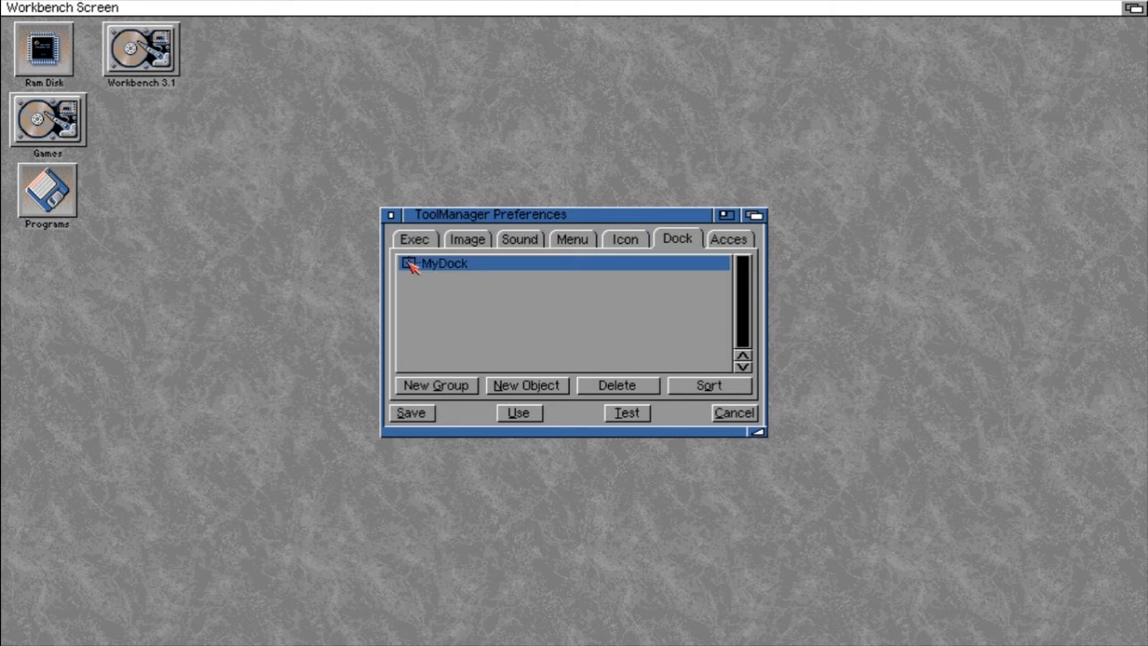
pyautogui.click(481, 280)
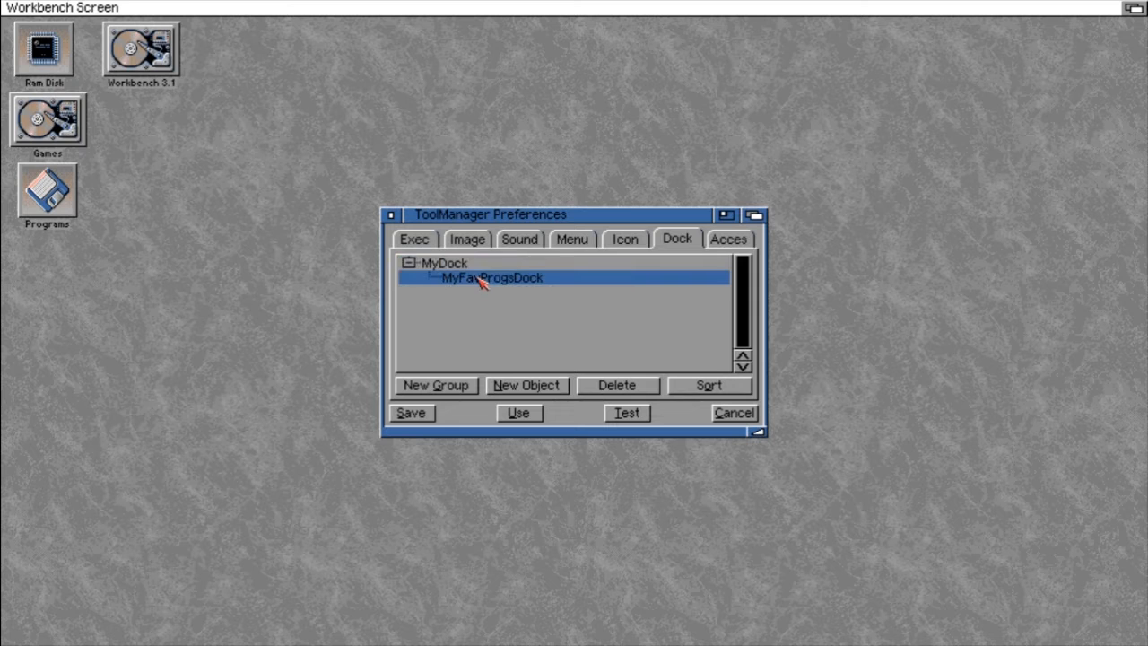
pyautogui.doubleClick(482, 280)
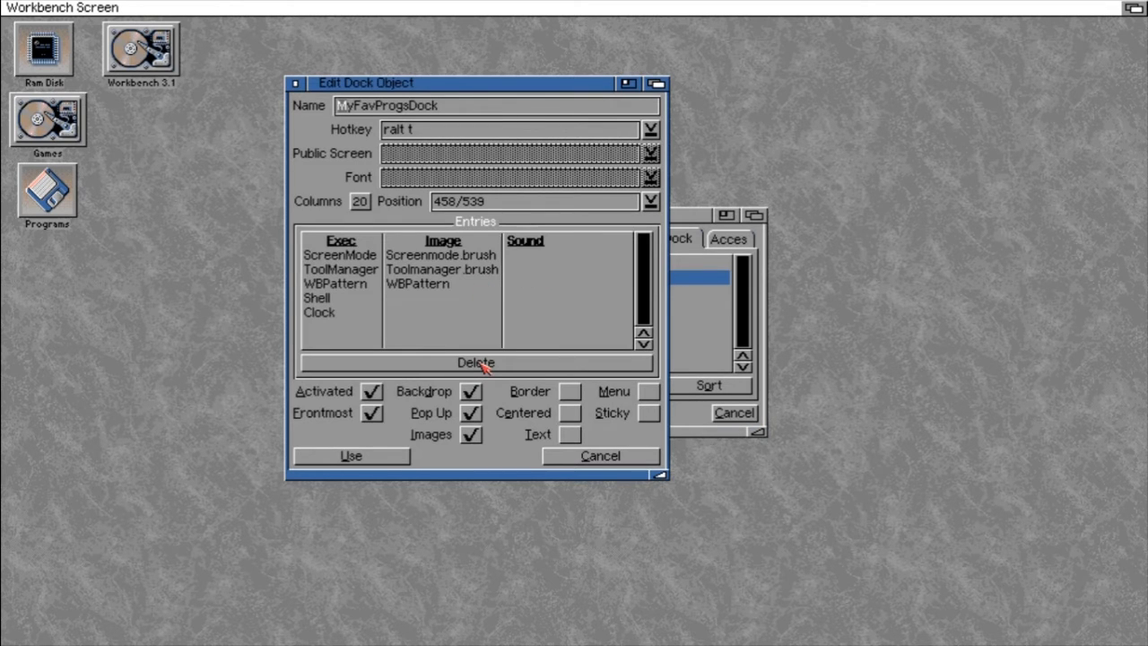
pyautogui.click(297, 84)
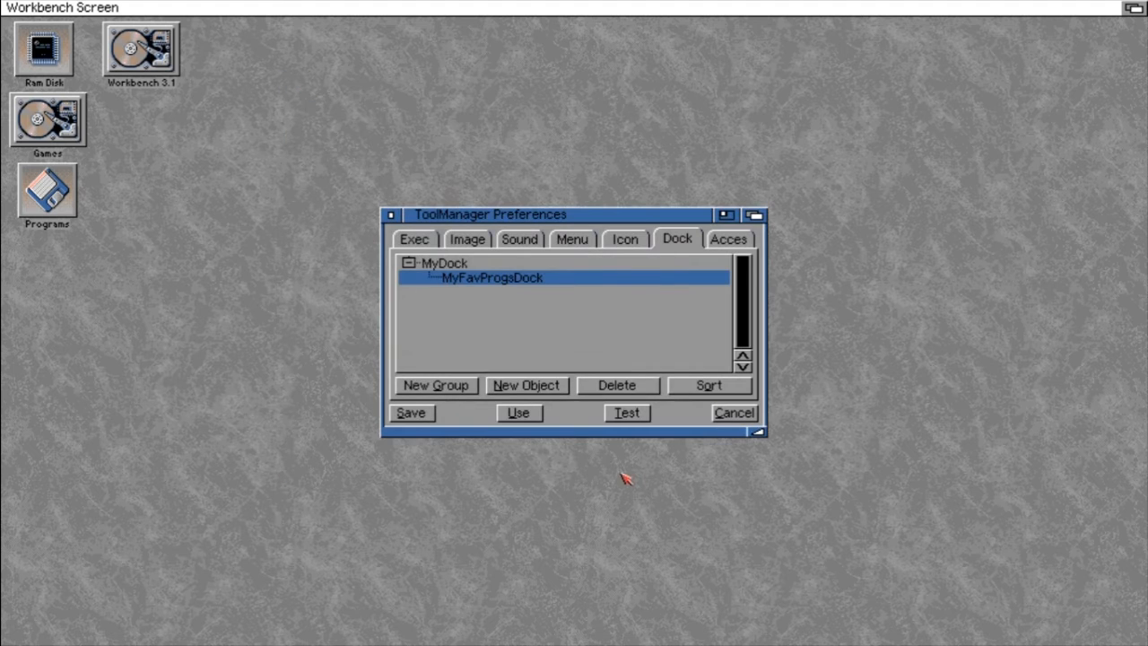
# Delete the MyFavProgsDock object, the MyDock group and the FavProgs group, and save the ToolManager preferences.
pyautogui.click(639, 384)
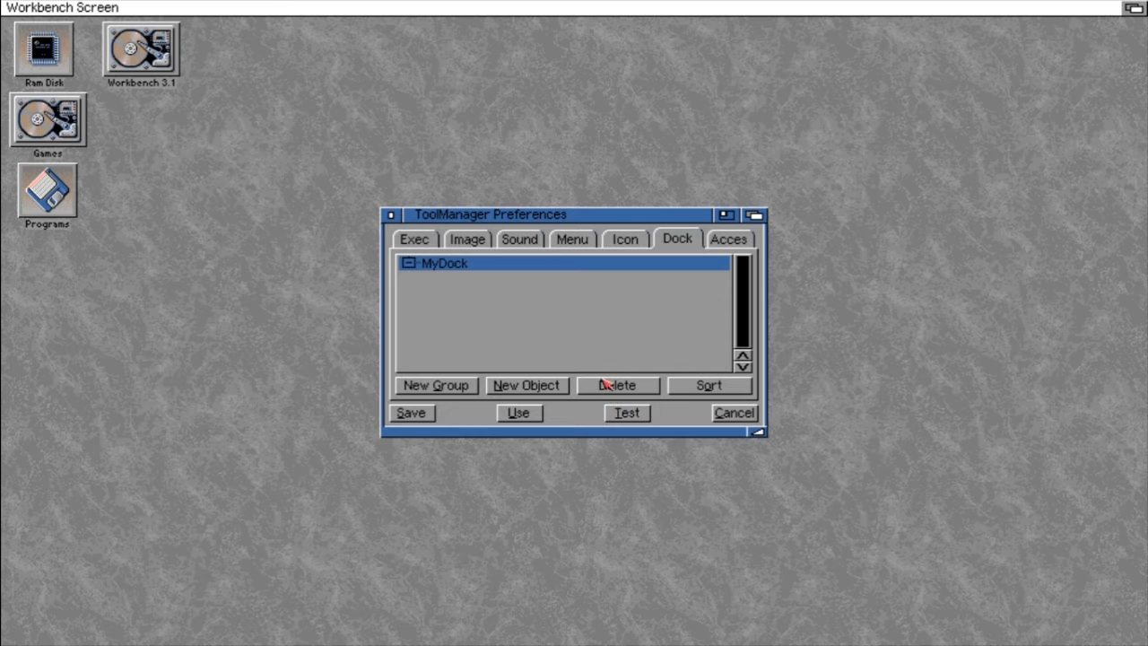
pyautogui.click(606, 385)
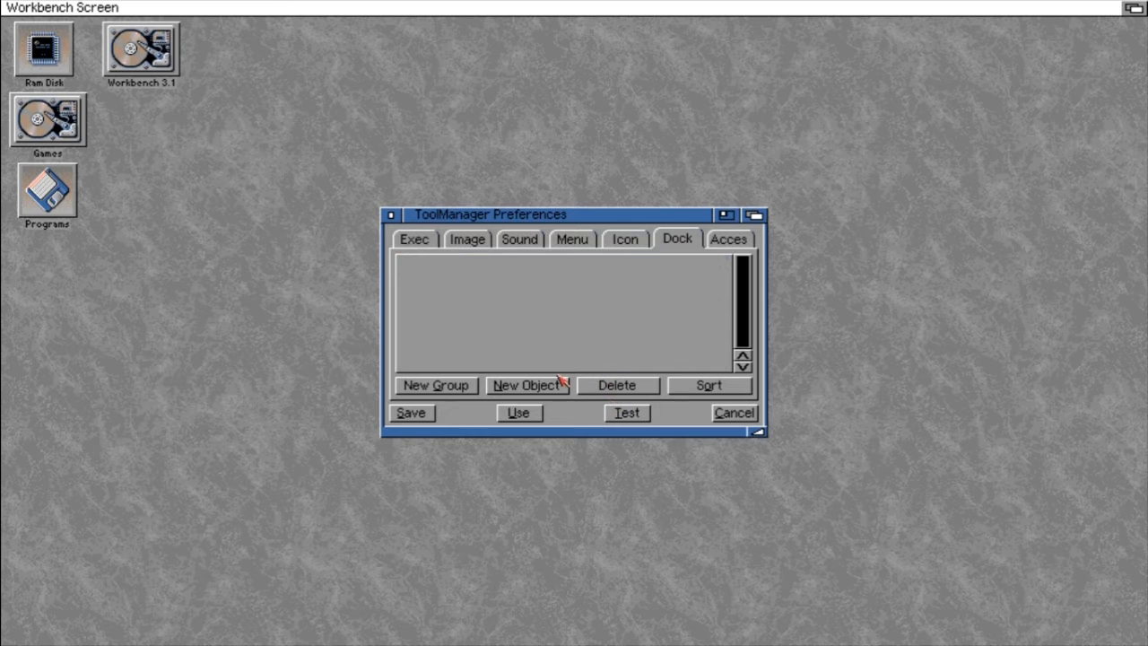
pyautogui.click(408, 247)
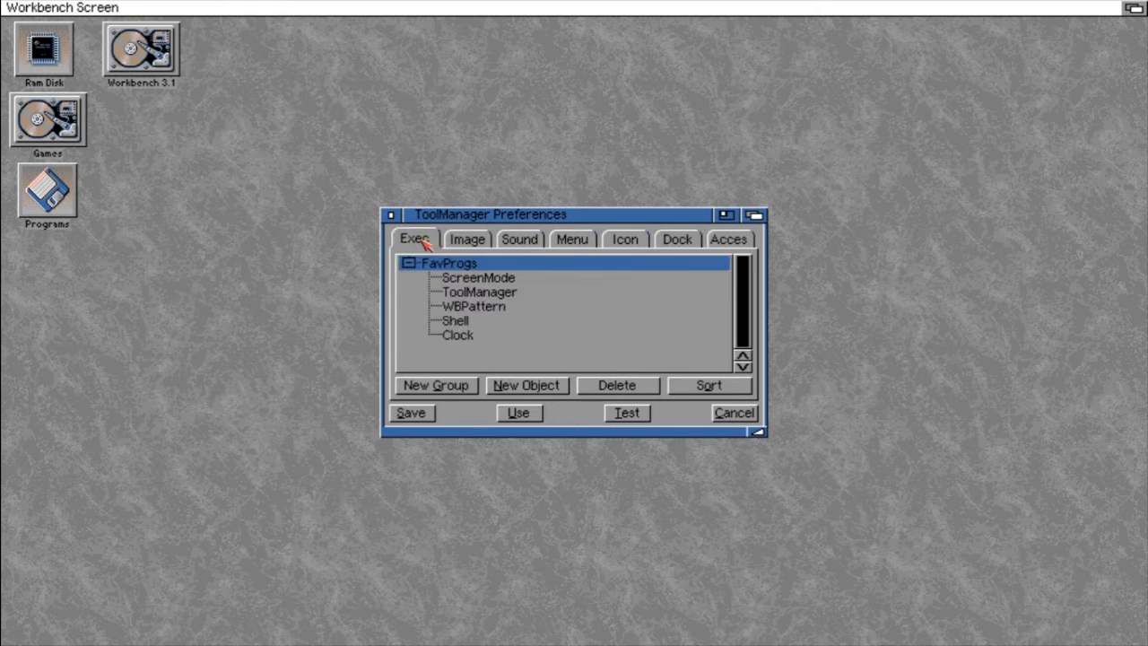
pyautogui.click(640, 391)
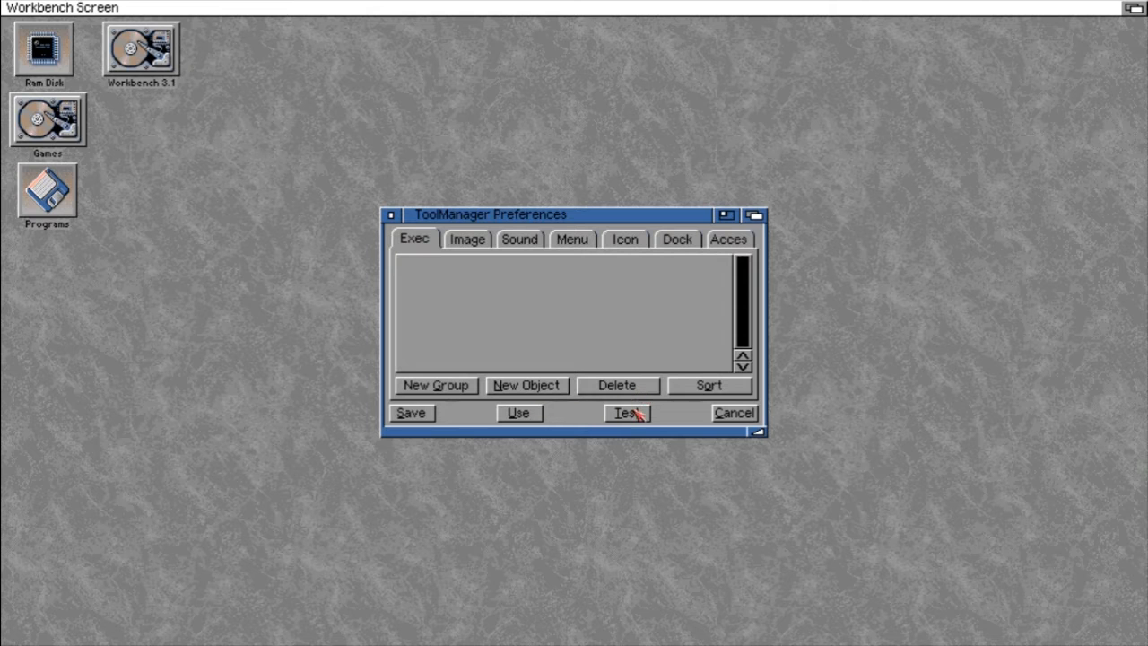
pyautogui.click(415, 416)
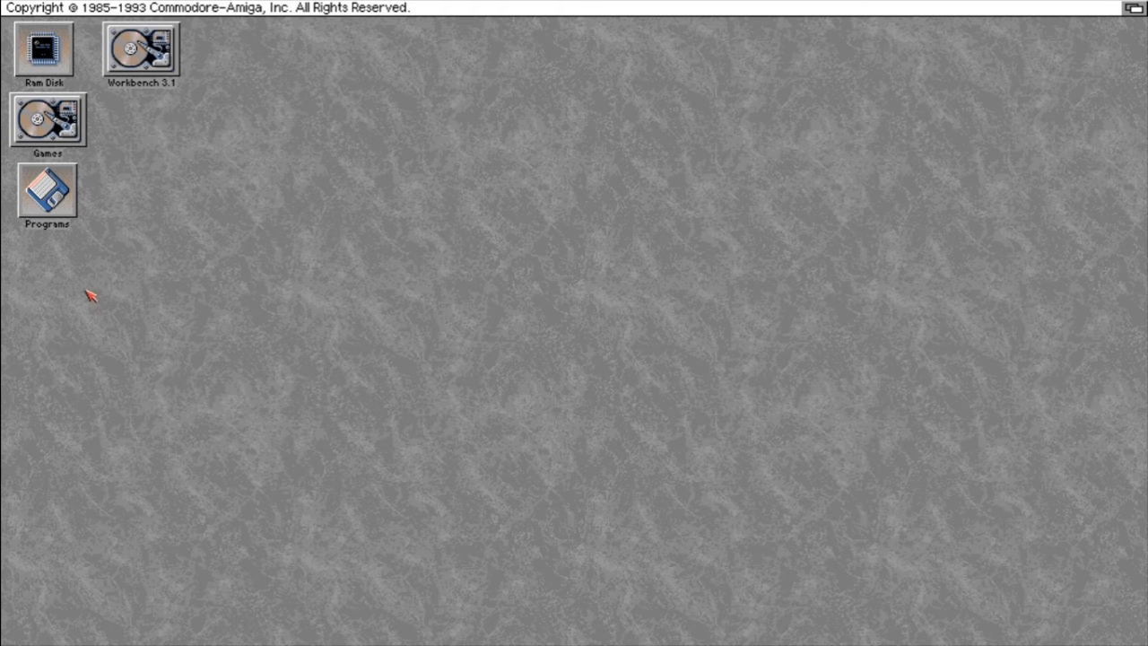
# Open the Prefs drawer on Workbench 3.1, clean up its icons and snapshot the new arrangement.
pyautogui.doubleClick(144, 40)
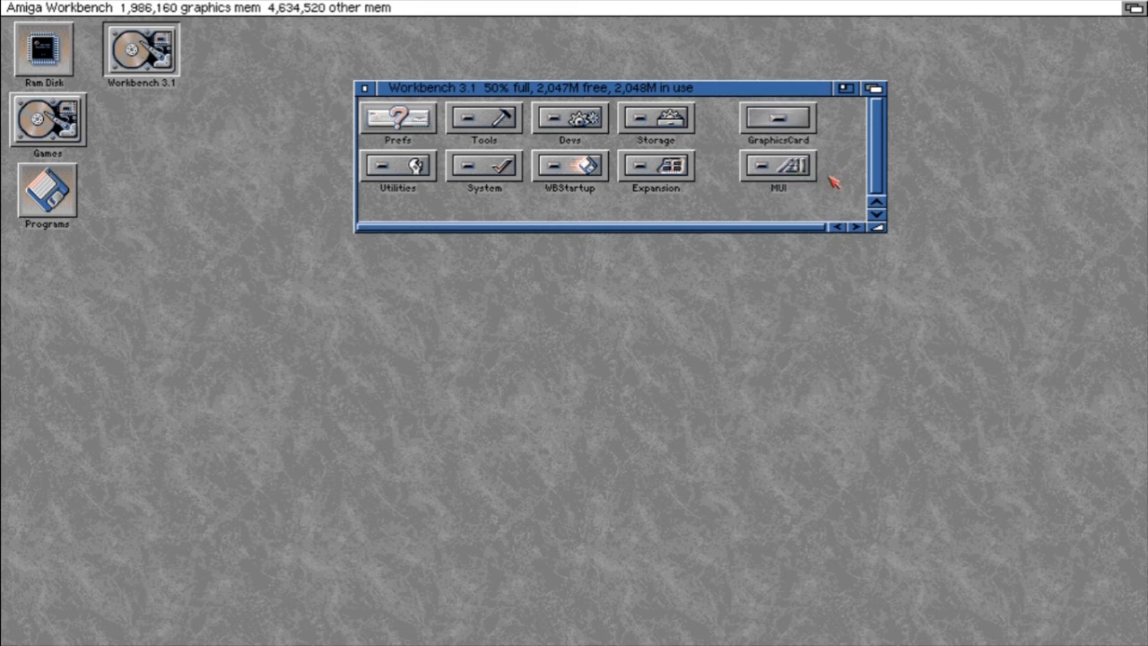
pyautogui.doubleClick(393, 125)
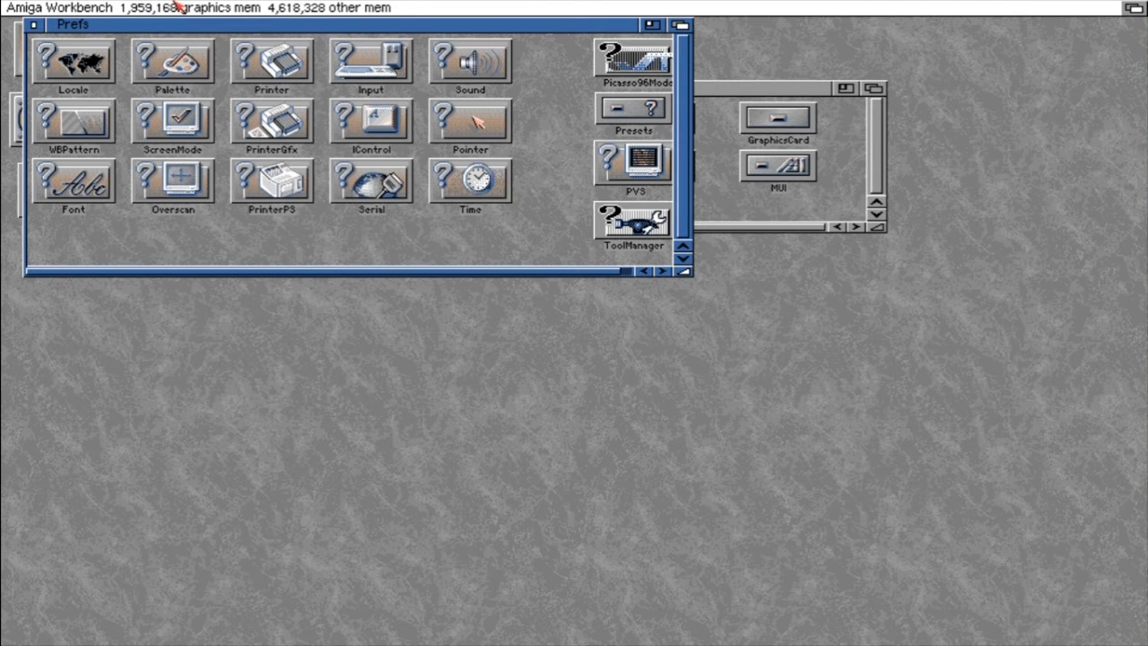
pyautogui.rightClick(179, 6)
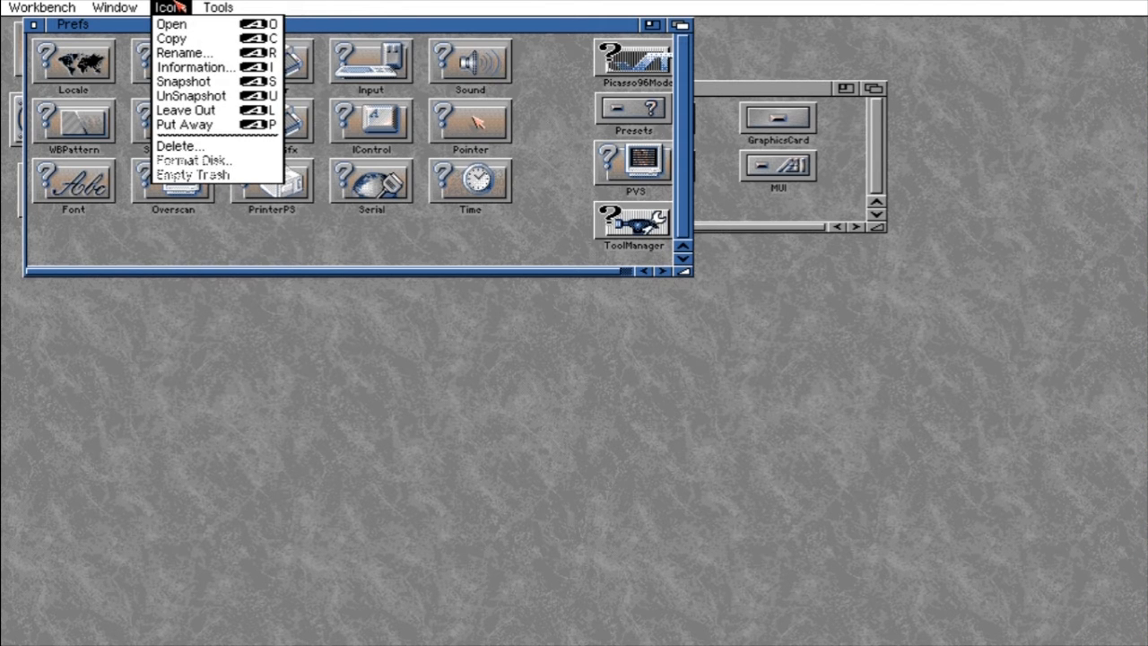
pyautogui.moveTo(137, 7)
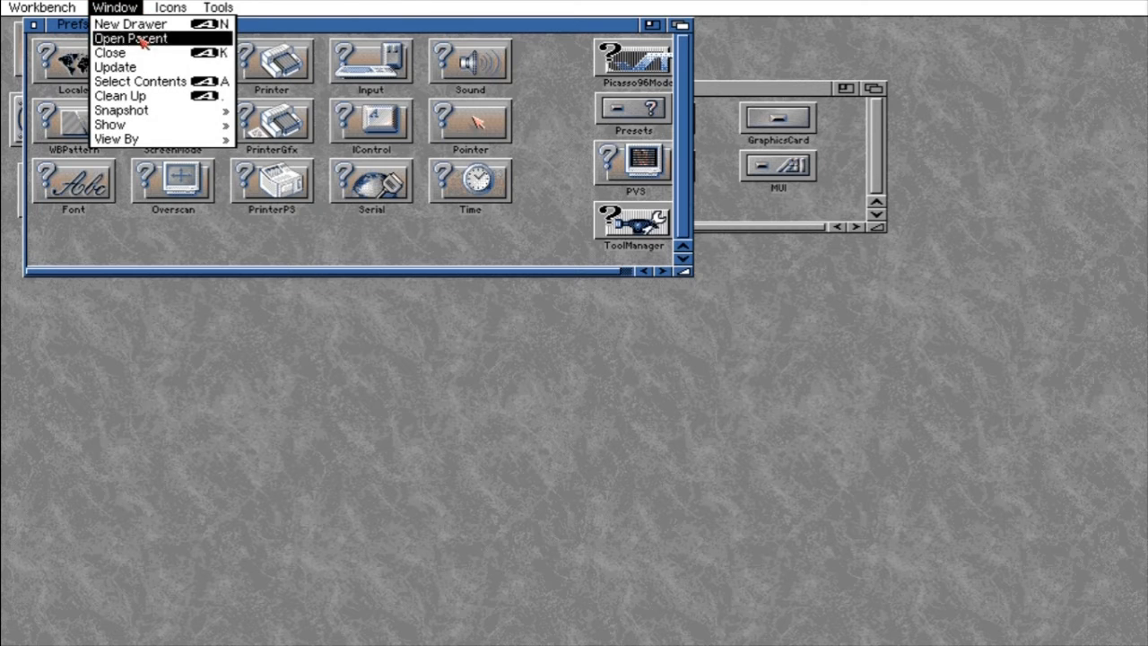
pyautogui.rightClick(148, 97)
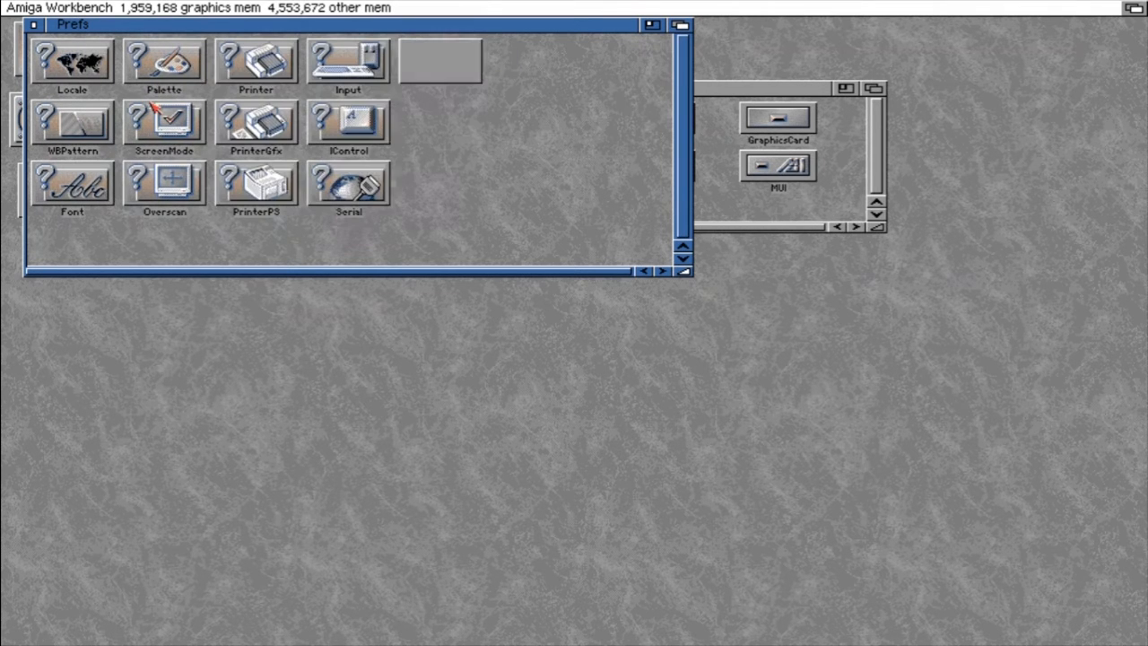
pyautogui.rightClick(141, 8)
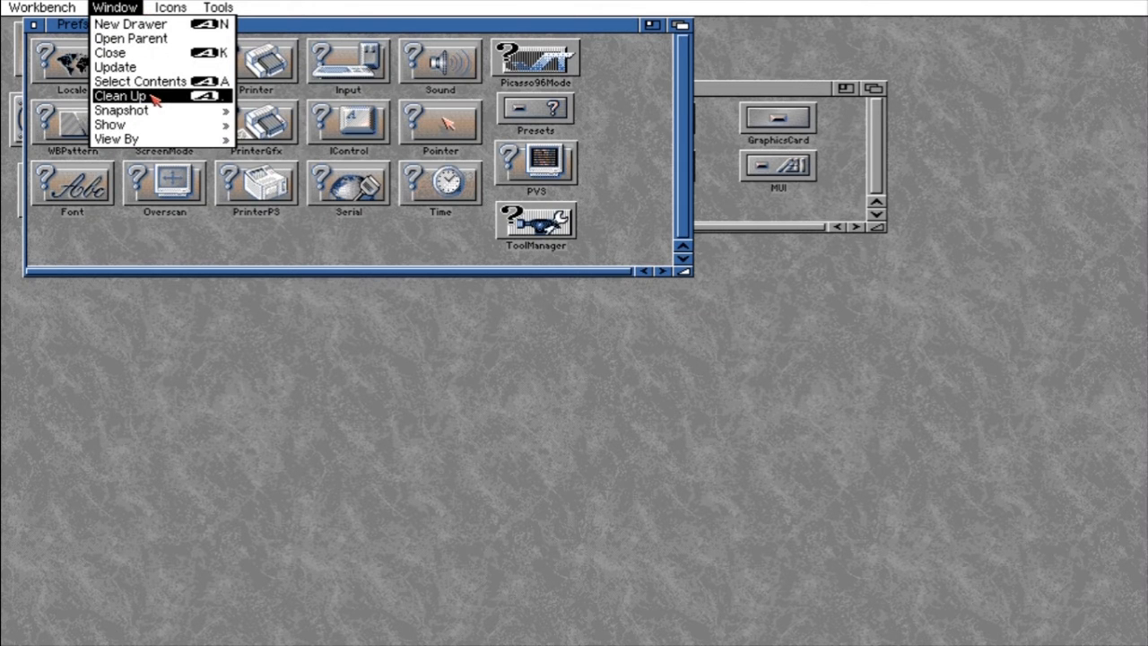
pyautogui.moveTo(154, 112)
pyautogui.click(203, 112)
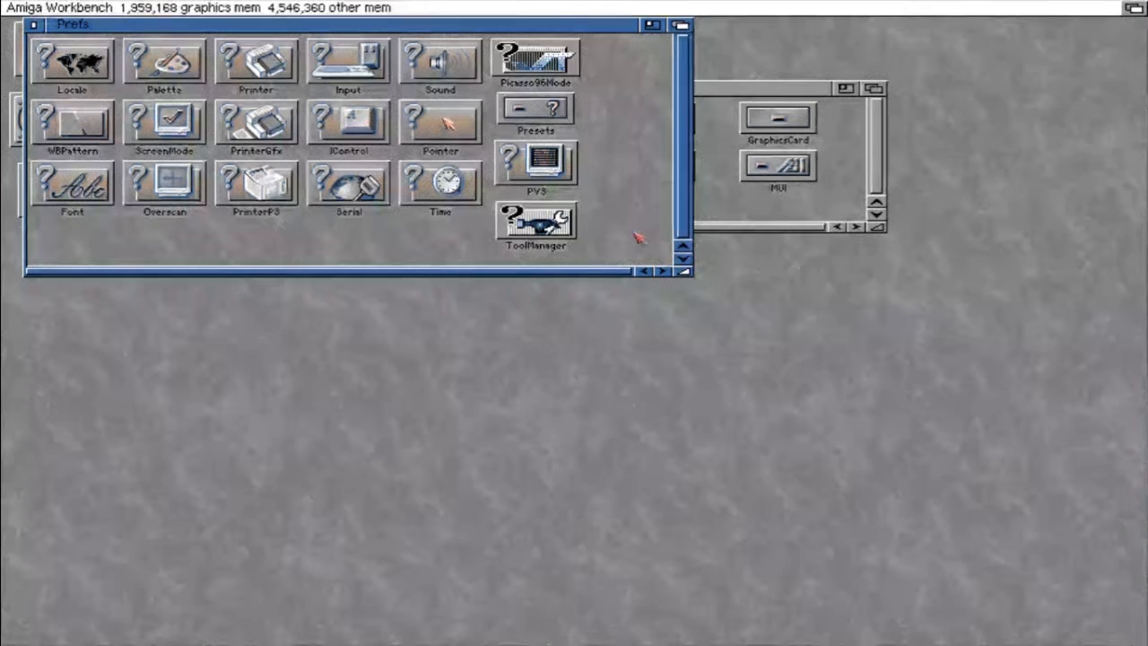
# Open the ToolManager preferences and look through the Image, Sound, Menu, Icon, Dock and Access categories.
pyautogui.click(543, 222)
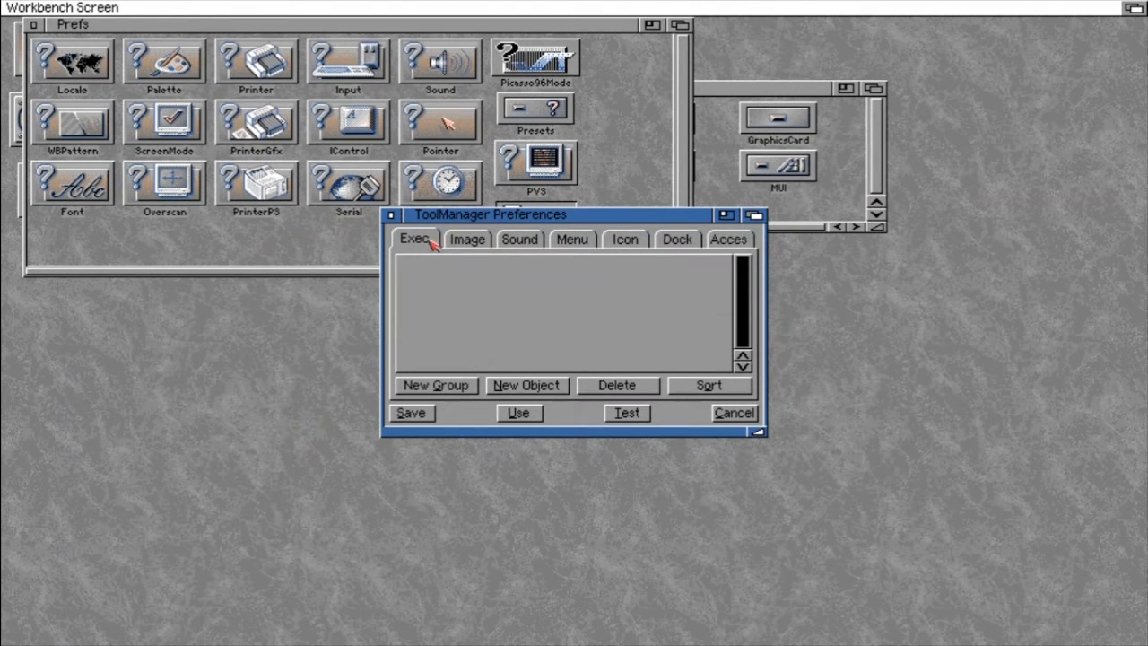
pyautogui.click(463, 240)
pyautogui.click(531, 241)
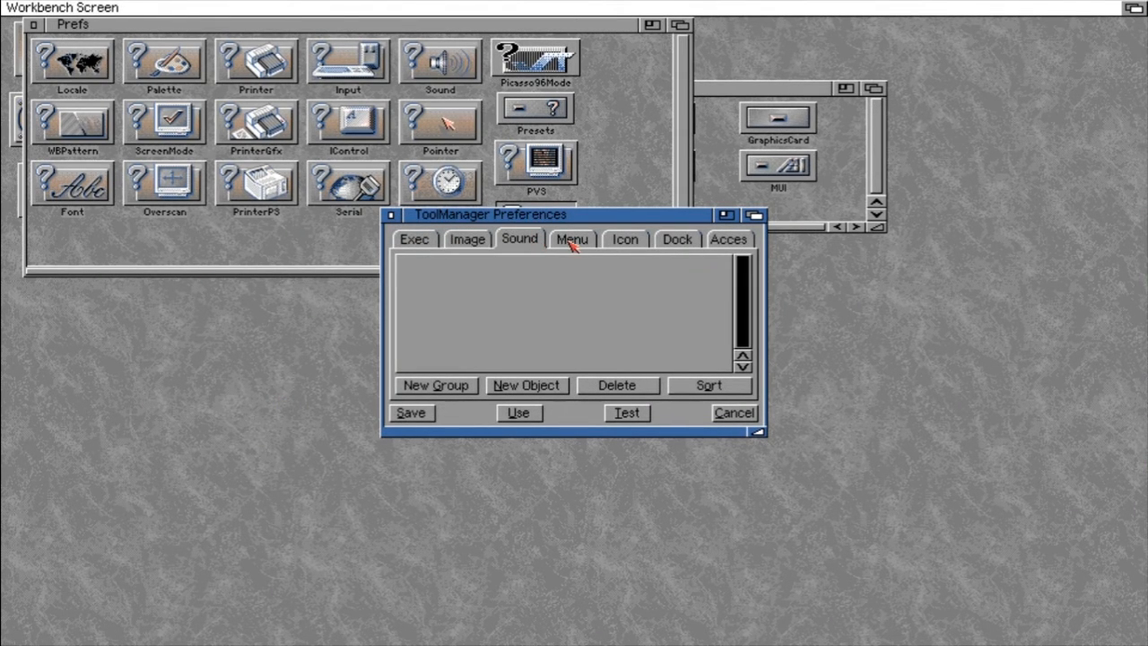
pyautogui.click(572, 244)
pyautogui.click(639, 246)
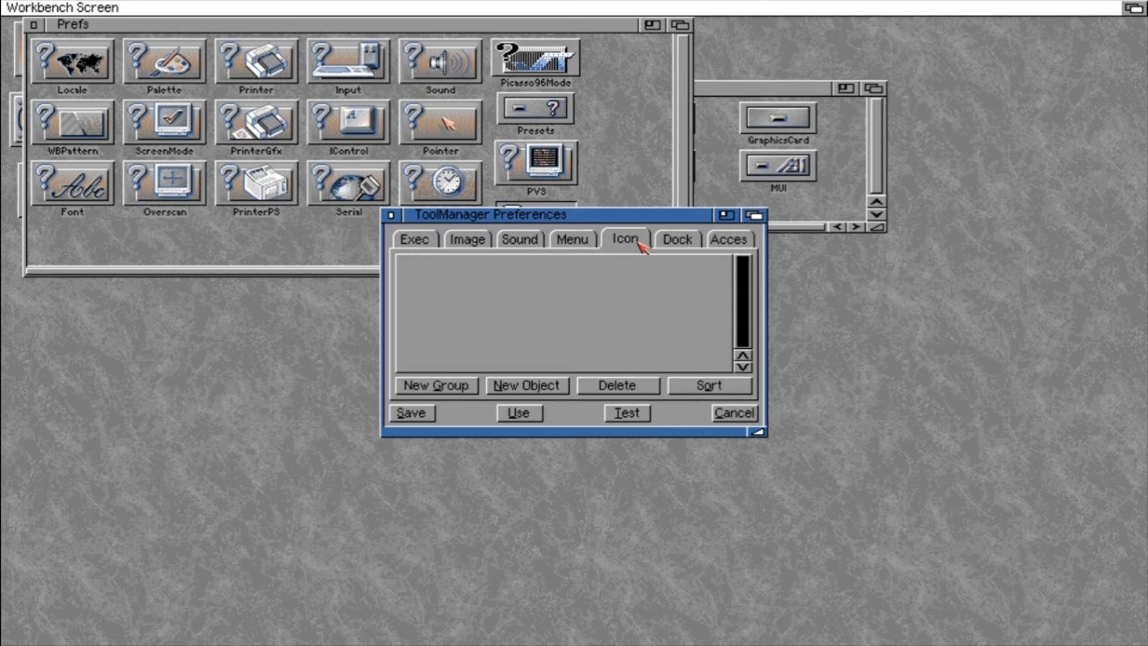
pyautogui.click(692, 242)
pyautogui.click(725, 247)
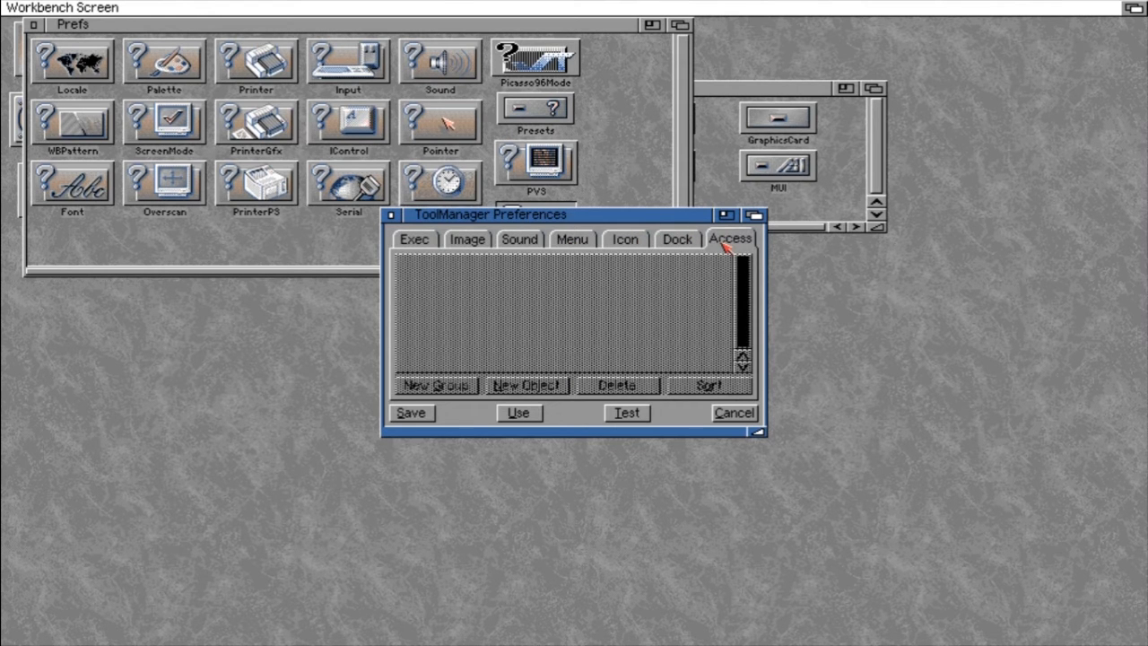
# Create a new group in the Exec category and name it MyFavProgs.
pyautogui.click(413, 242)
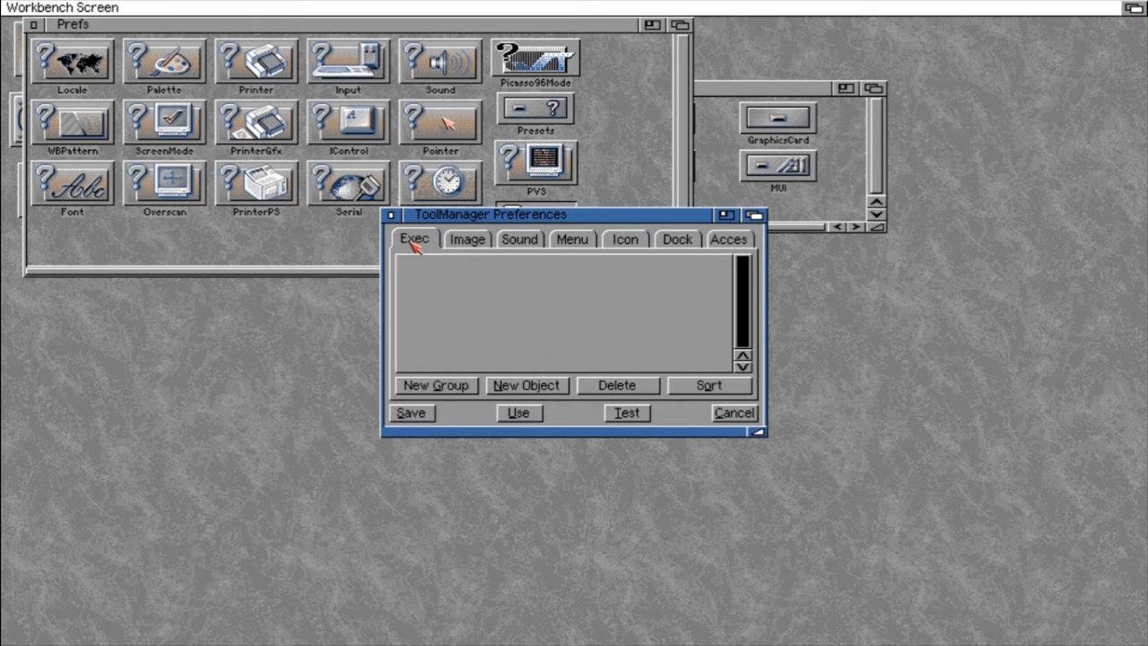
pyautogui.click(437, 385)
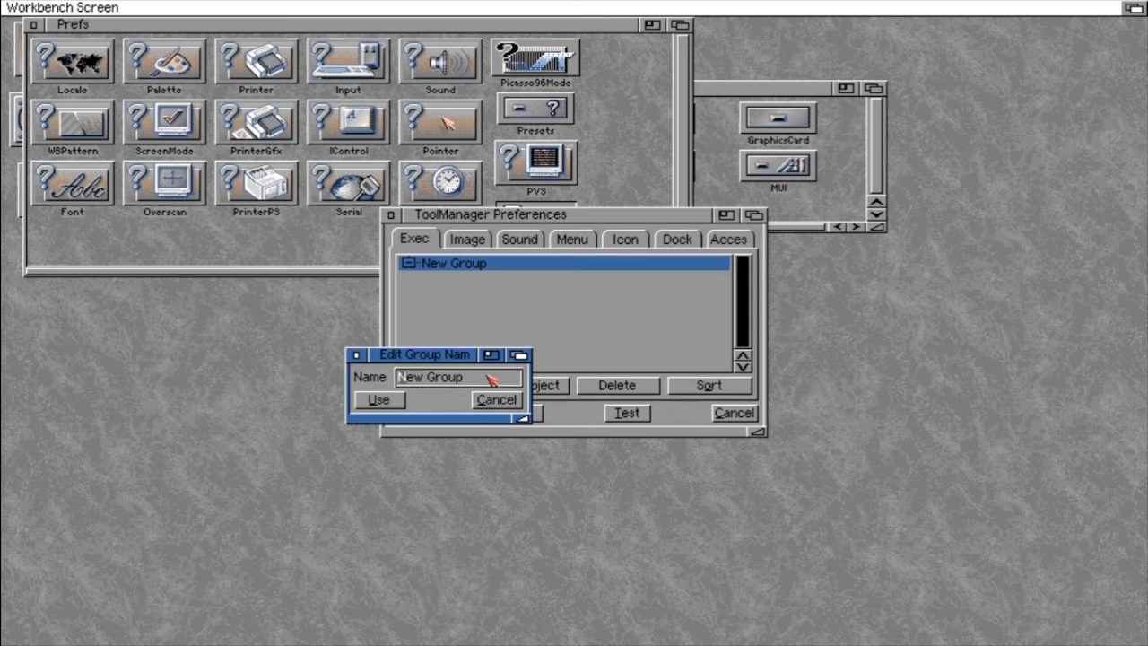
pyautogui.press('Right')
pyautogui.press('Right')
pyautogui.press('Right')
pyautogui.press('Right')
pyautogui.press('Right')
pyautogui.press('Right')
pyautogui.press('Right')
pyautogui.press('Right')
pyautogui.press('BackSpace')
pyautogui.press('BackSpace')
pyautogui.press('BackSpace')
pyautogui.press('BackSpace')
pyautogui.press('BackSpace')
pyautogui.press('BackSpace')
pyautogui.press('BackSpace')
pyautogui.press('BackSpace')
pyautogui.press('BackSpace')
pyautogui.write('MyFavPro')
pyautogui.click(379, 403)
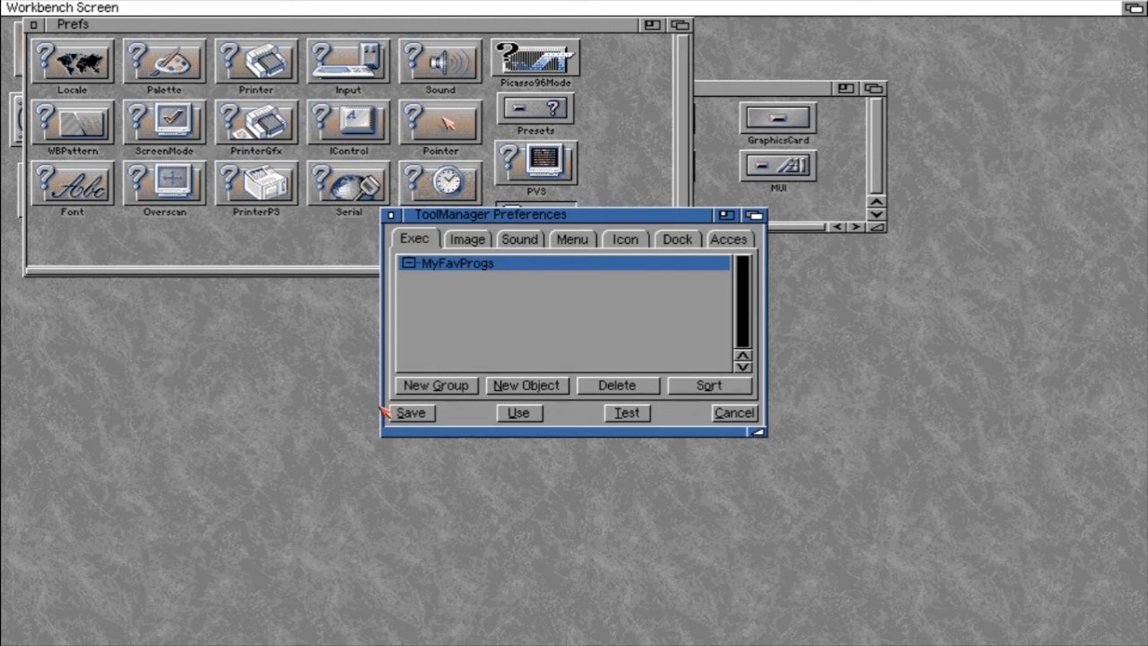
# Move the ToolManager Preferences window clear of the Prefs drawer and add the ToolManager icon to MyFavProgs as an Exec object.
pyautogui.click(410, 263)
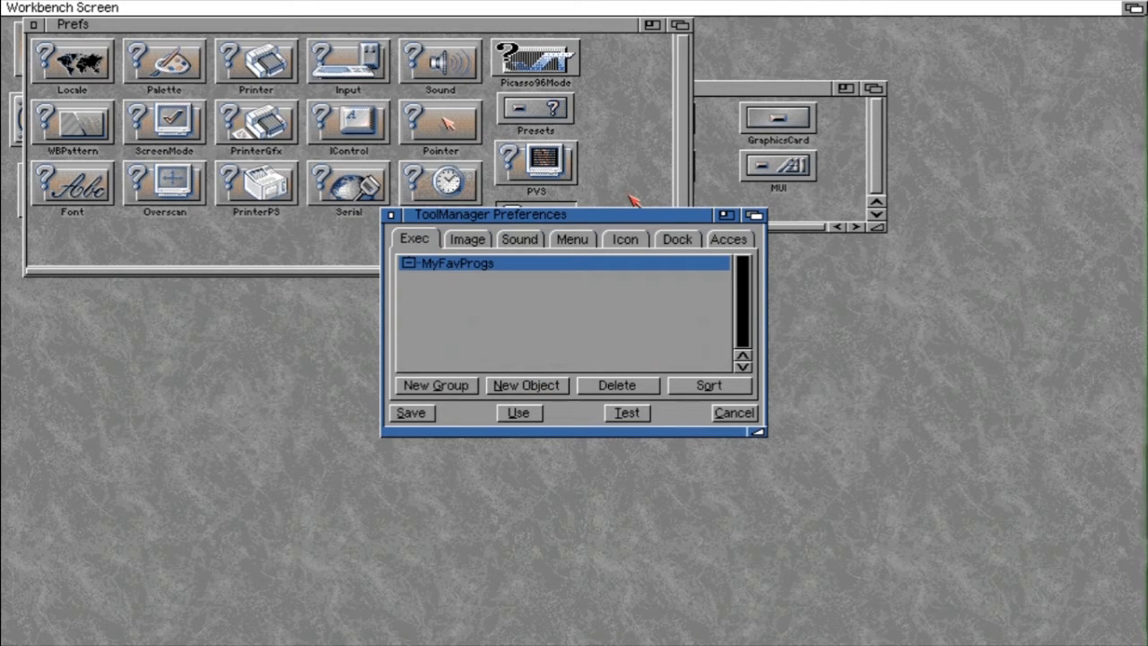
pyautogui.moveTo(586, 224); pyautogui.dragTo(734, 382)
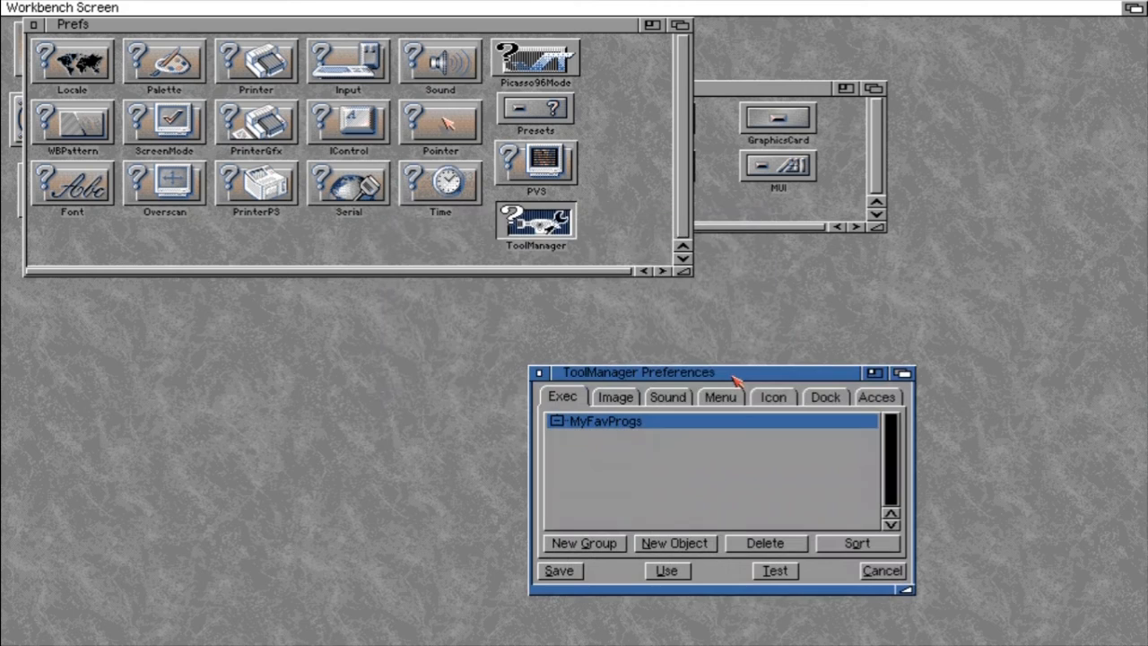
pyautogui.moveTo(535, 219); pyautogui.dragTo(626, 419)
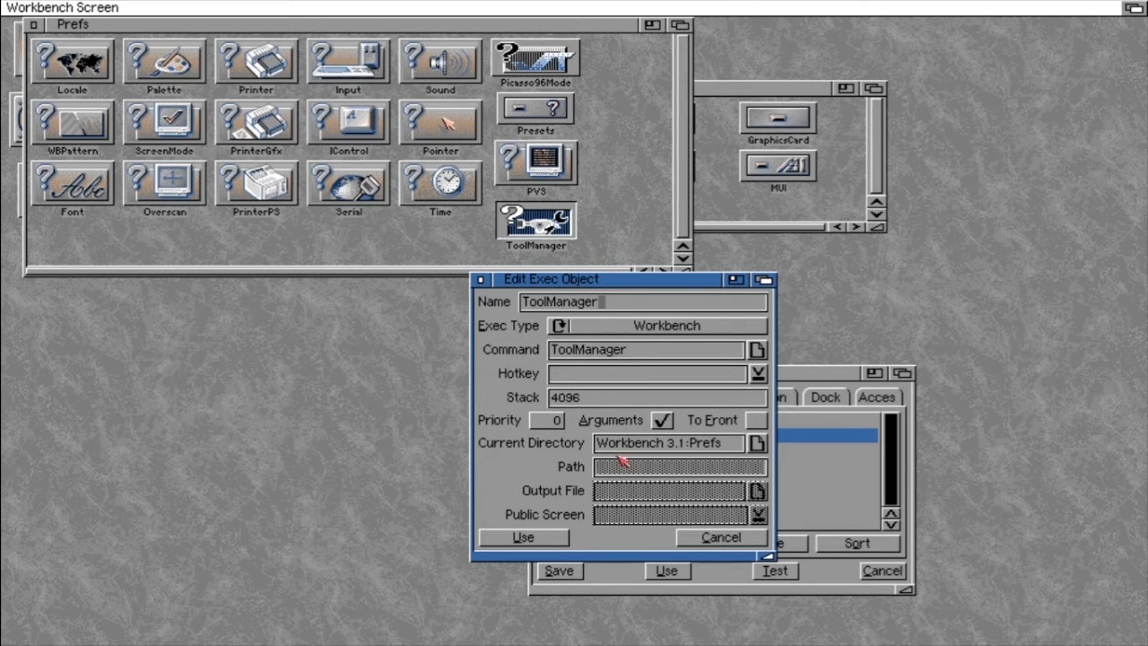
pyautogui.click(530, 537)
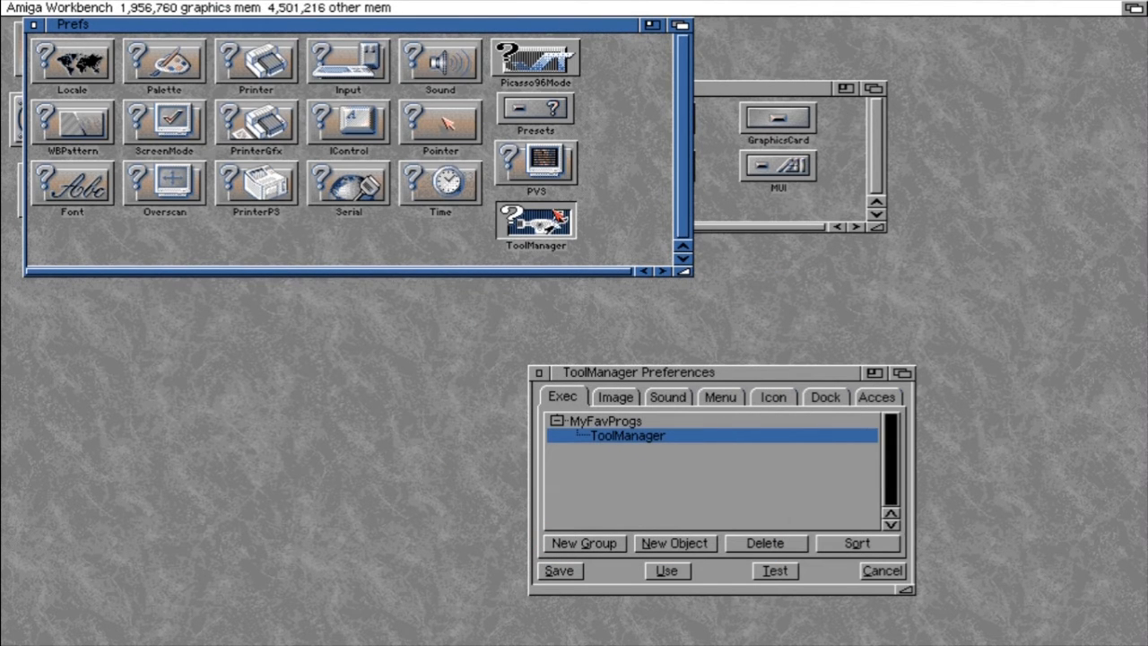
# Add Picasso96Mode and ScreenMode from the Prefs drawer to the MyFavProgs group, accepting their default Exec settings.
pyautogui.click(537, 57)
pyautogui.moveTo(538, 57); pyautogui.dragTo(613, 425)
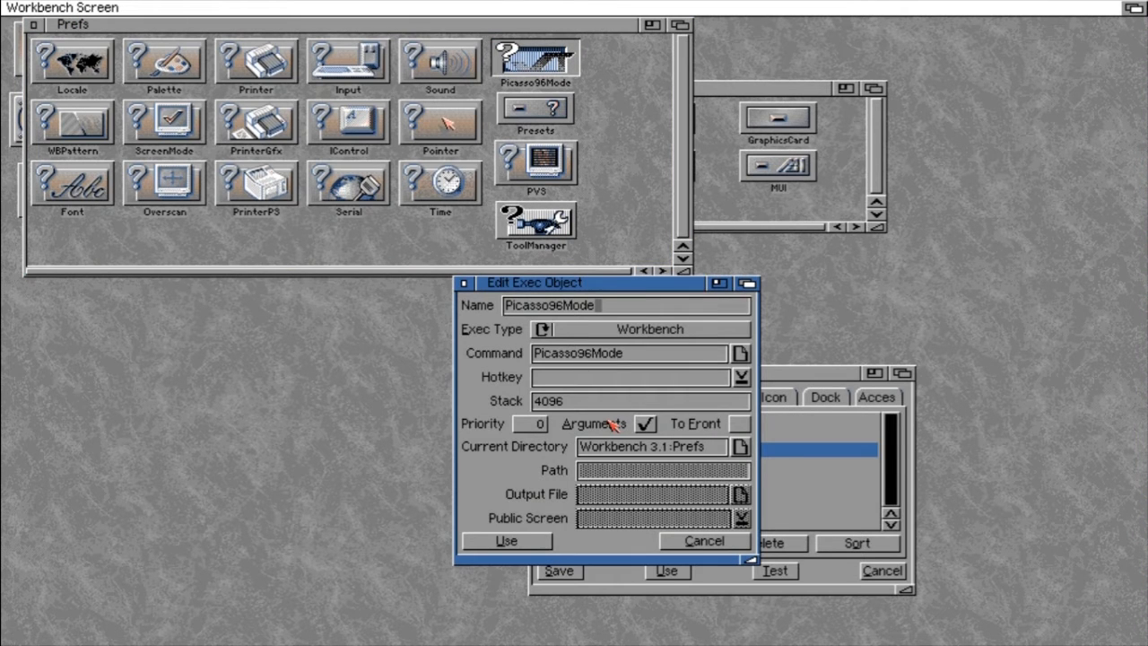
pyautogui.click(504, 542)
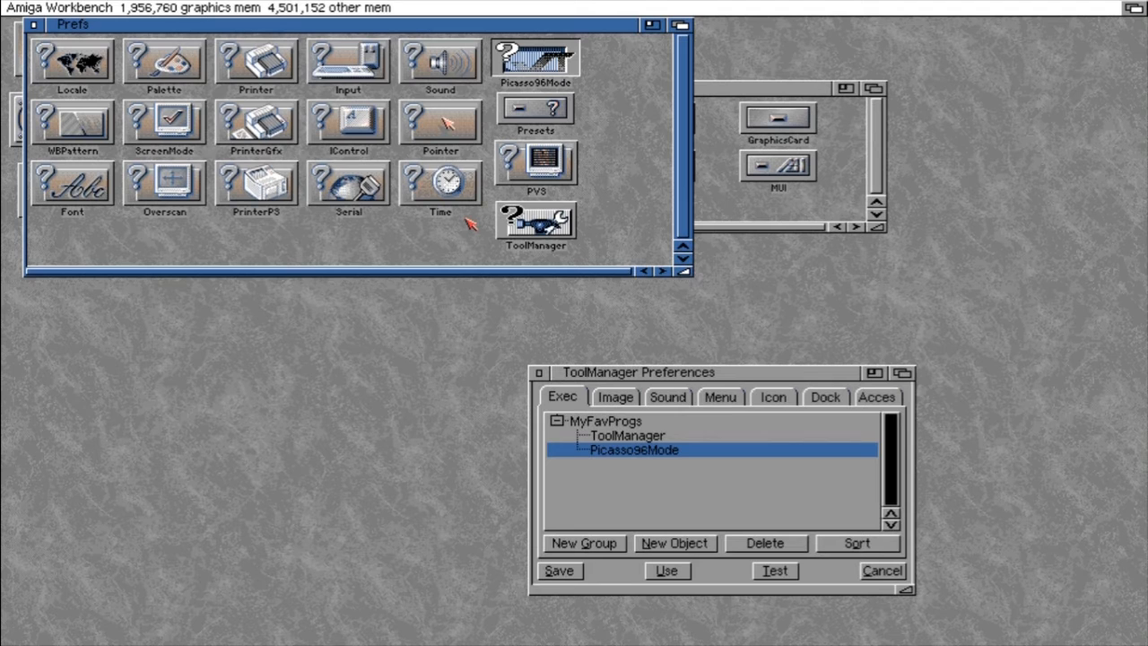
pyautogui.moveTo(175, 133); pyautogui.dragTo(617, 422)
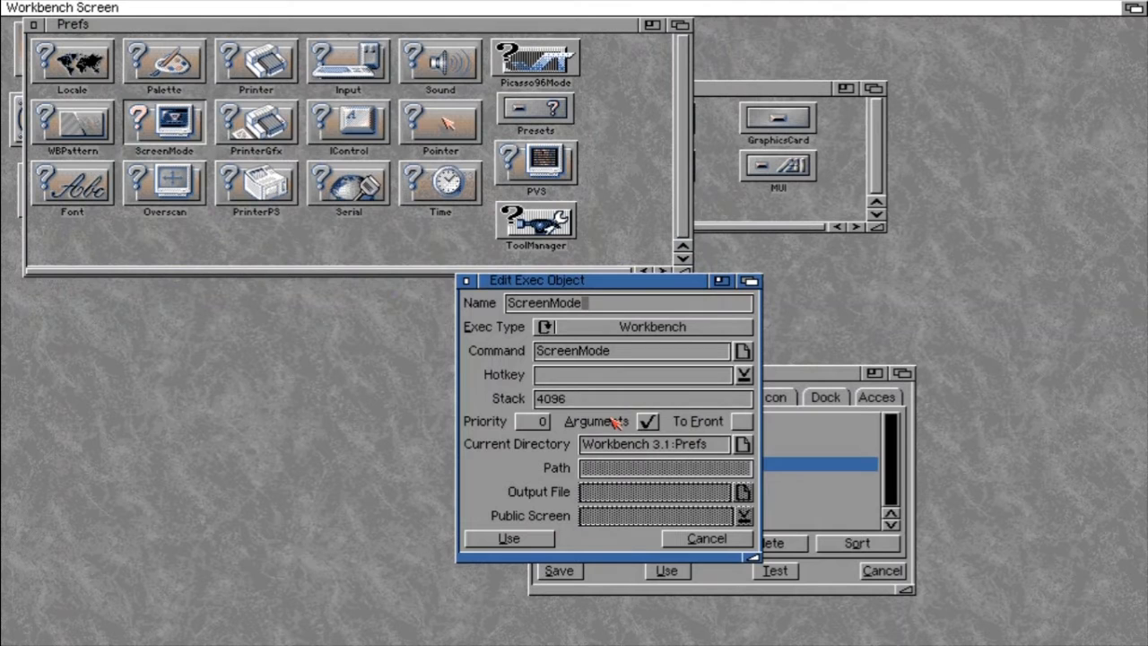
pyautogui.click(510, 539)
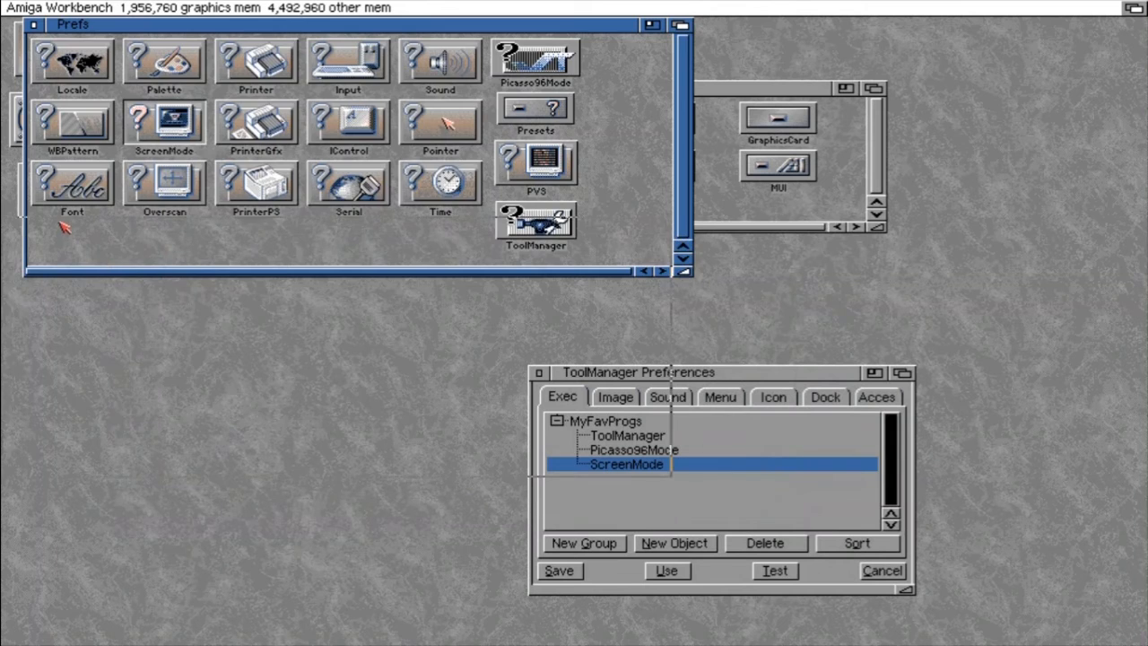
# Move the Prefs window to uncover the Workbench 3.1 window, and look through the Utilities and Tools drawers.
pyautogui.moveTo(658, 24); pyautogui.dragTo(637, 215)
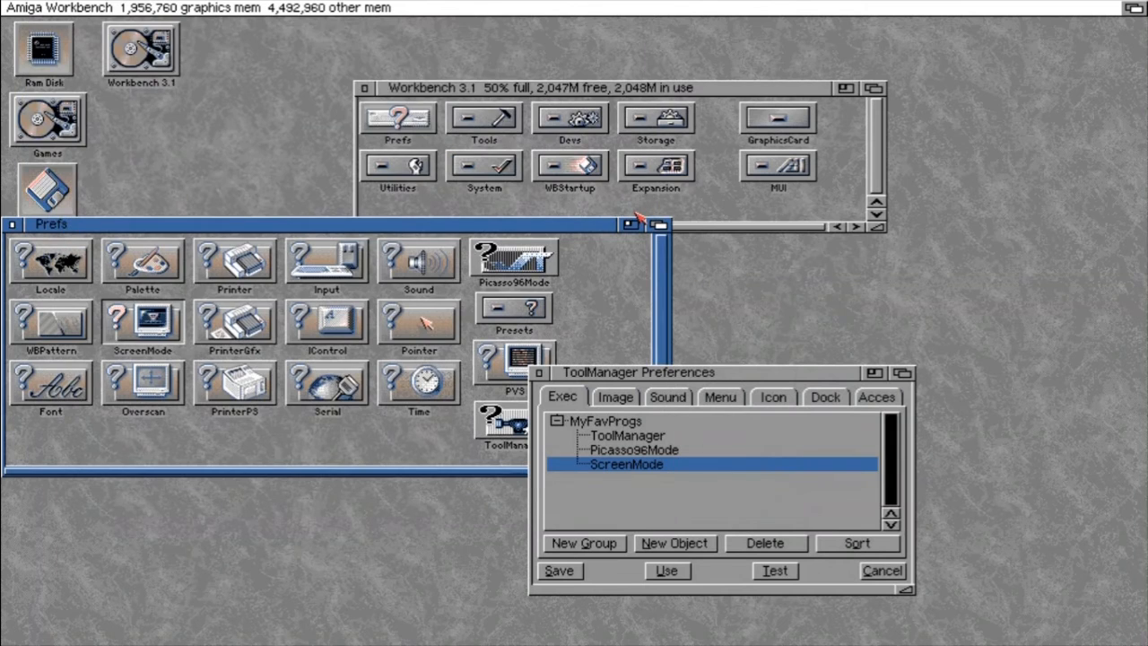
pyautogui.doubleClick(421, 187)
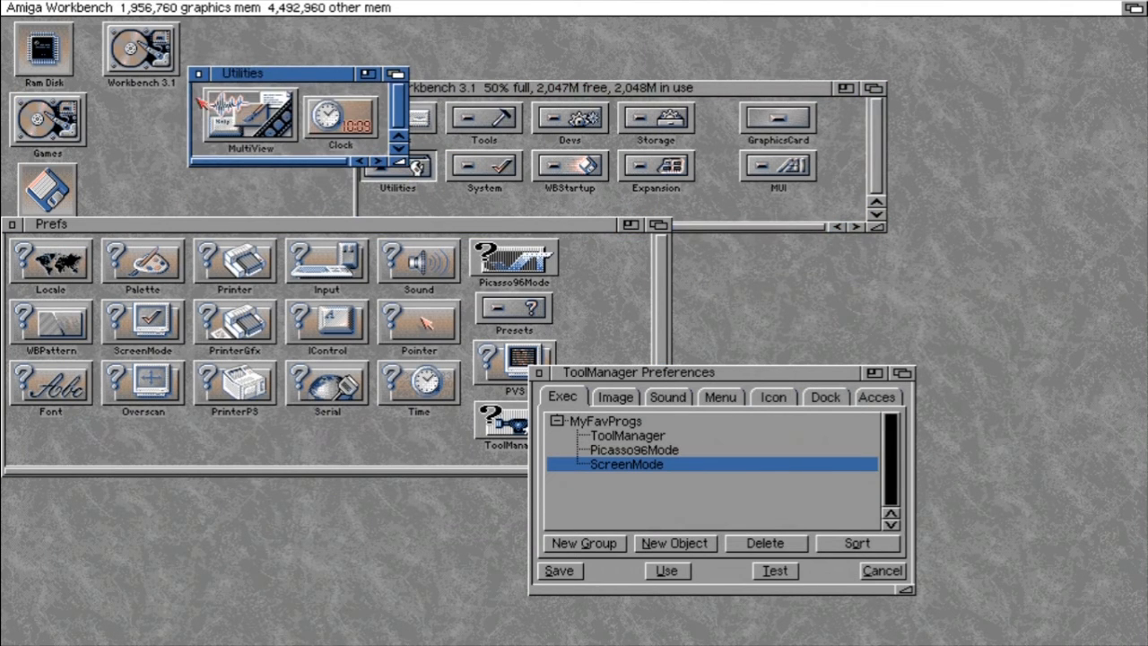
pyautogui.click(203, 72)
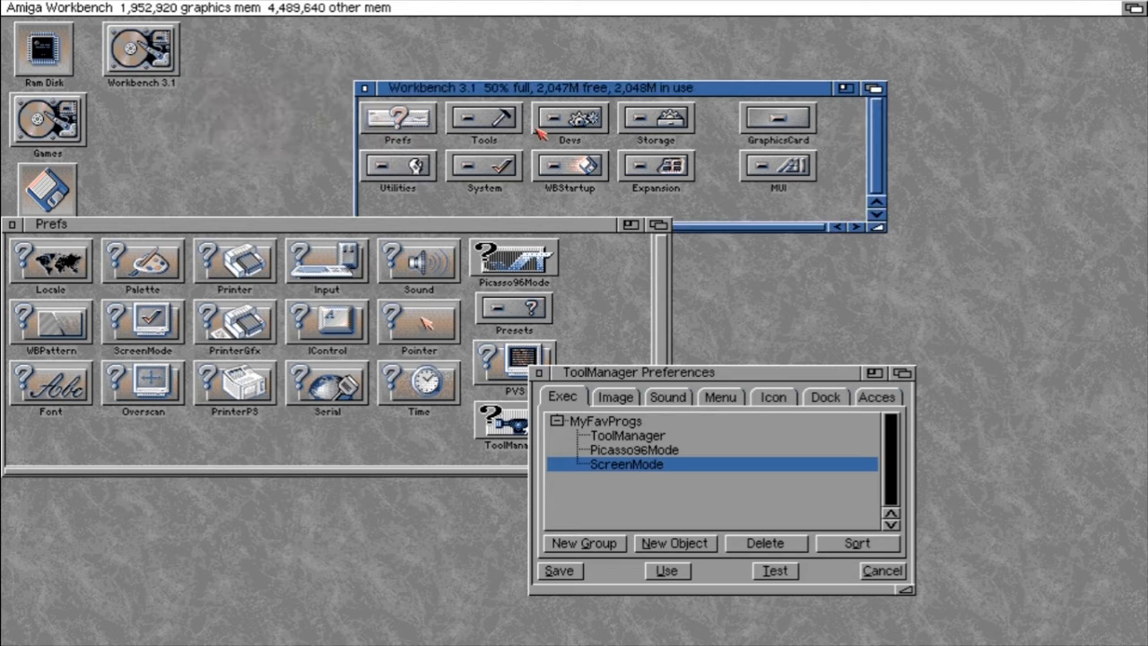
pyautogui.doubleClick(493, 130)
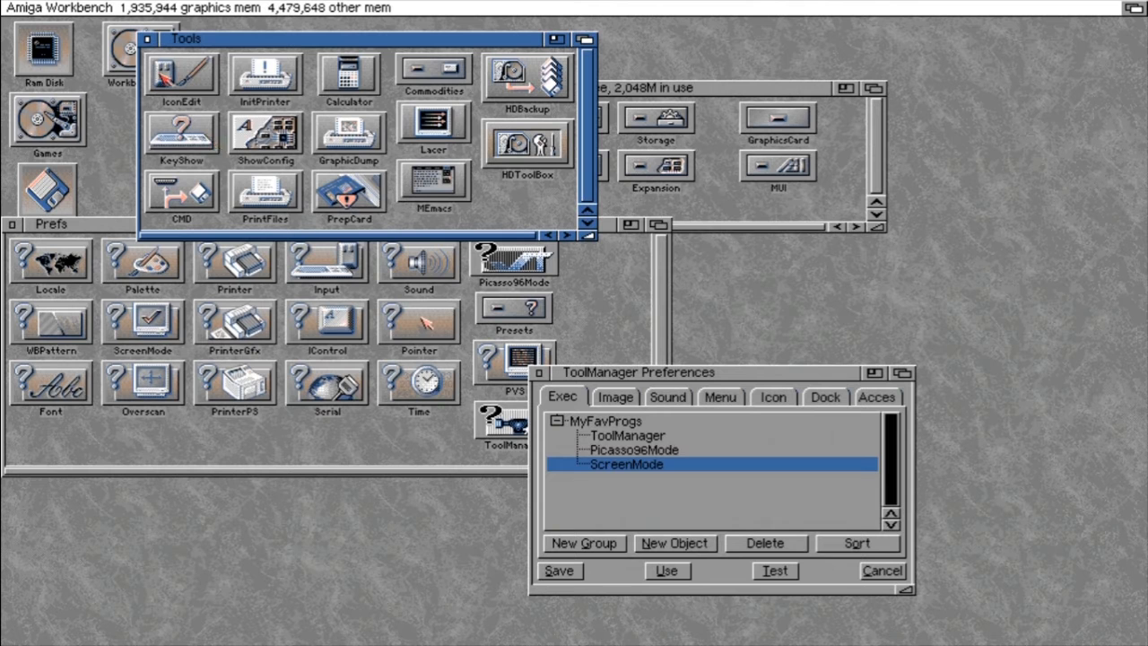
pyautogui.click(148, 41)
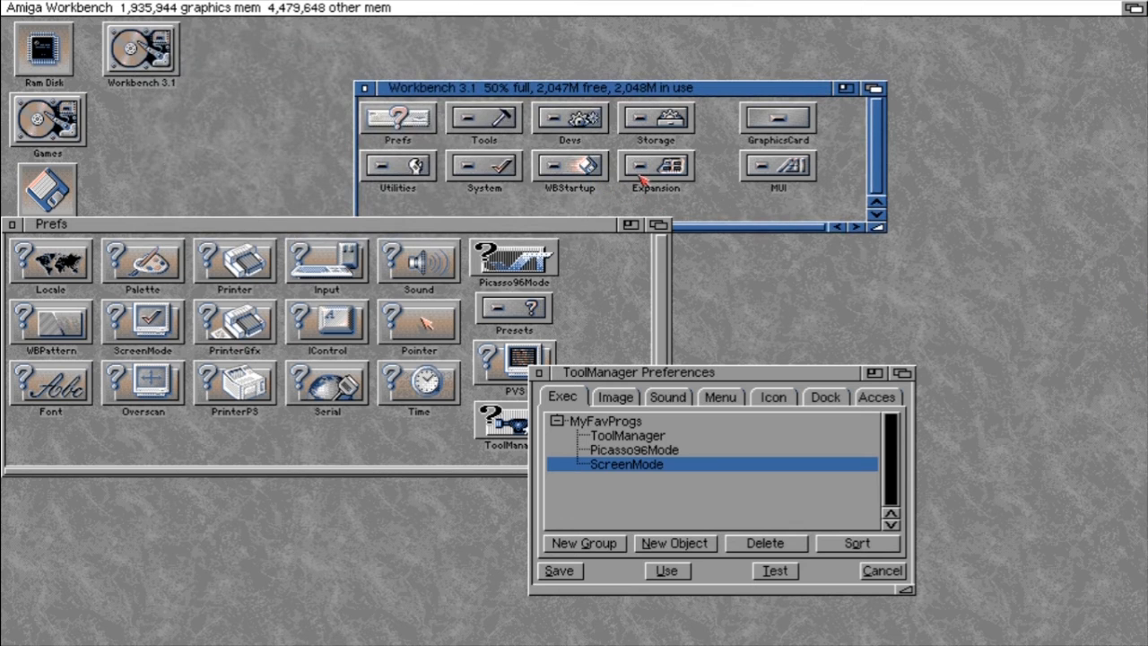
# Add Clock and MultiView from the Utilities drawer to the MyFavProgs group, accepting their default Exec settings.
pyautogui.doubleClick(410, 175)
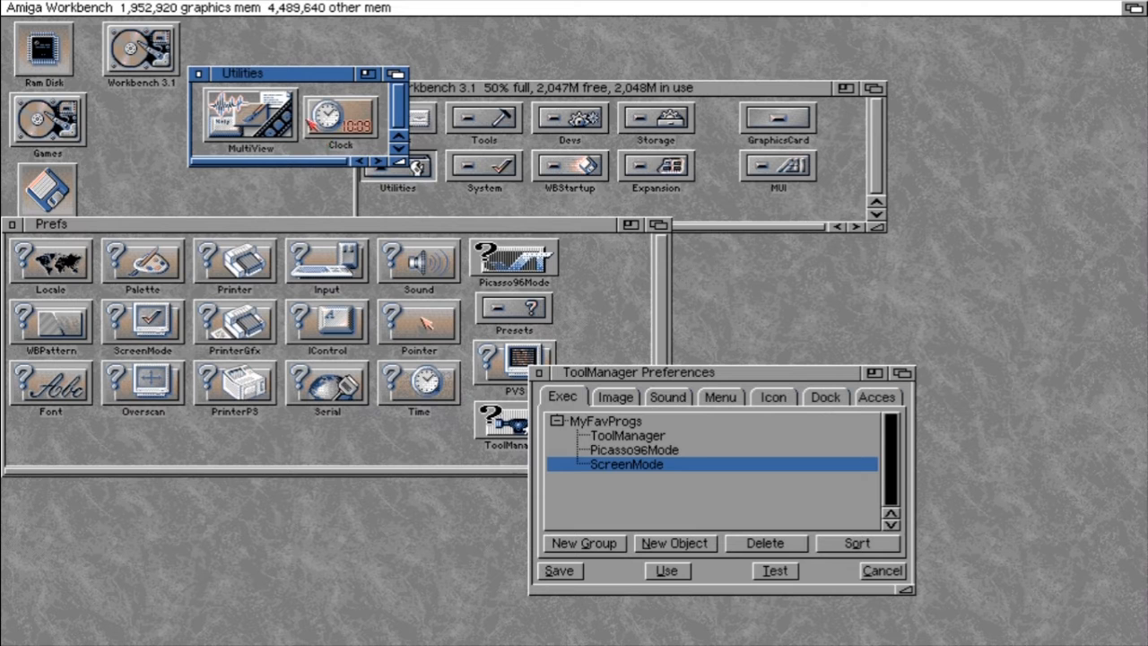
pyautogui.moveTo(330, 115); pyautogui.dragTo(599, 440)
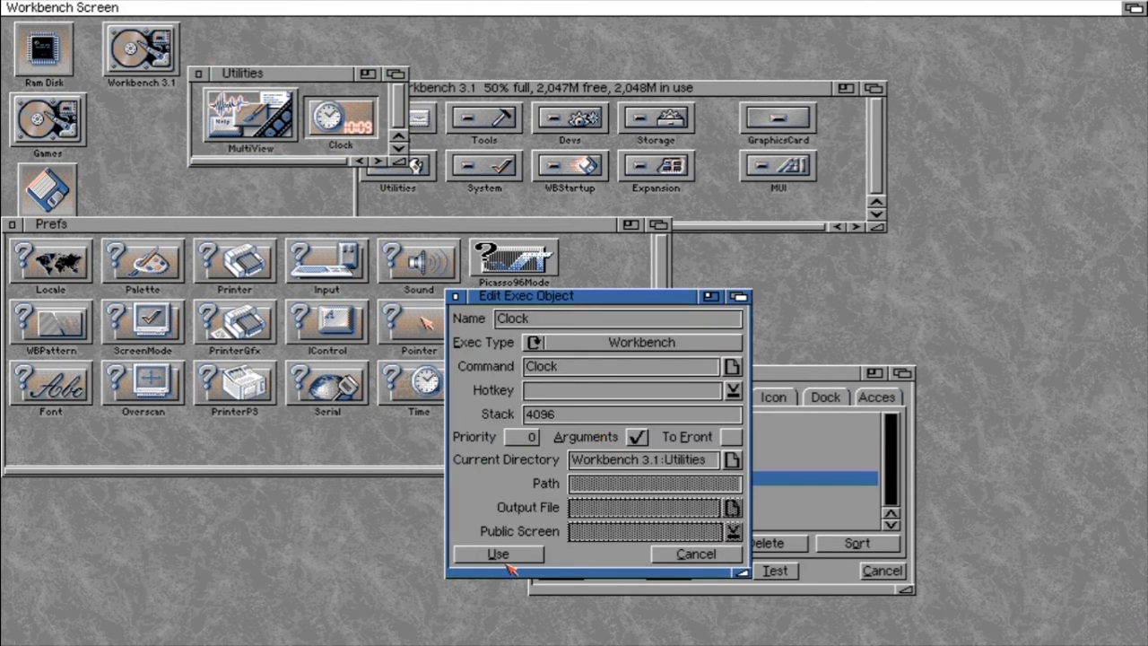
pyautogui.click(491, 560)
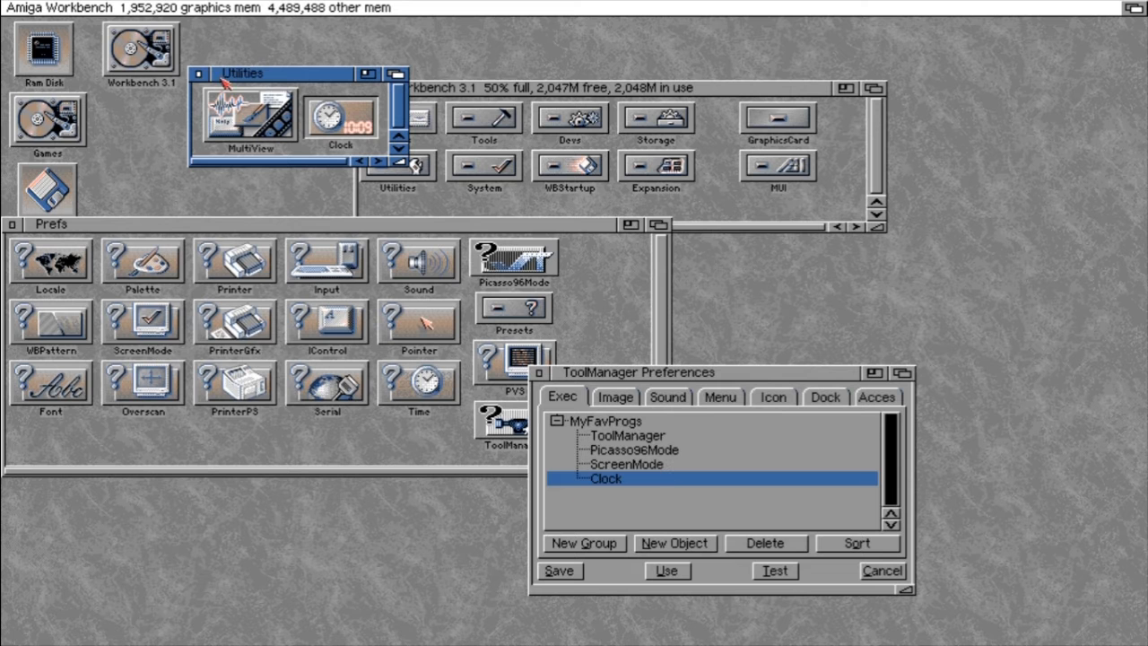
pyautogui.moveTo(251, 115); pyautogui.dragTo(628, 474)
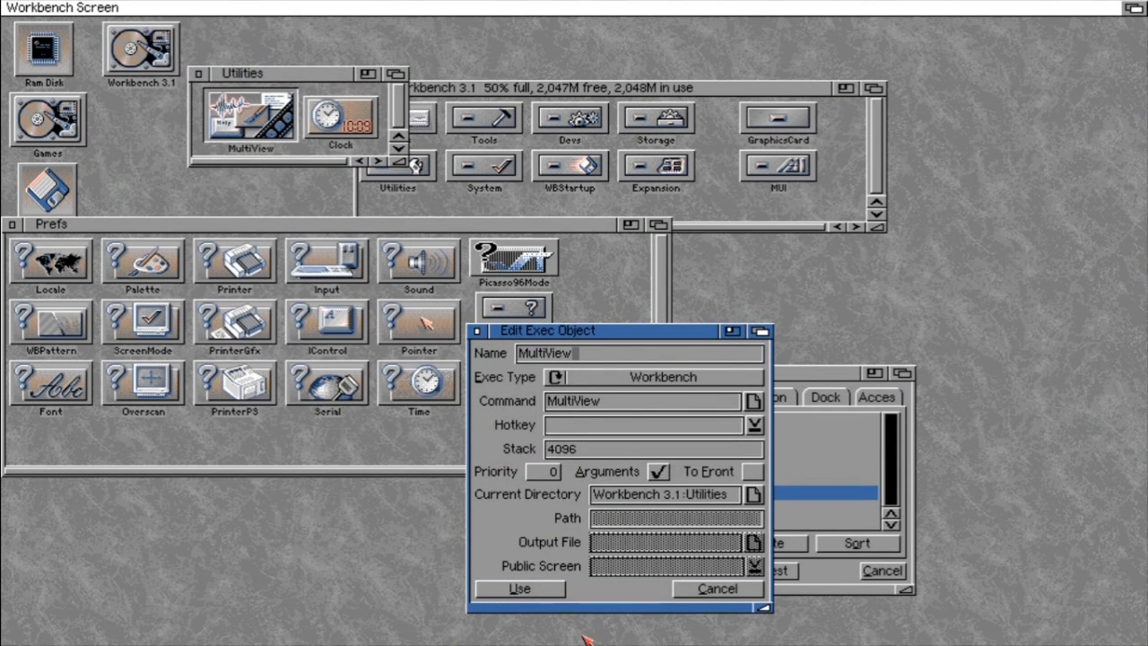
pyautogui.click(547, 588)
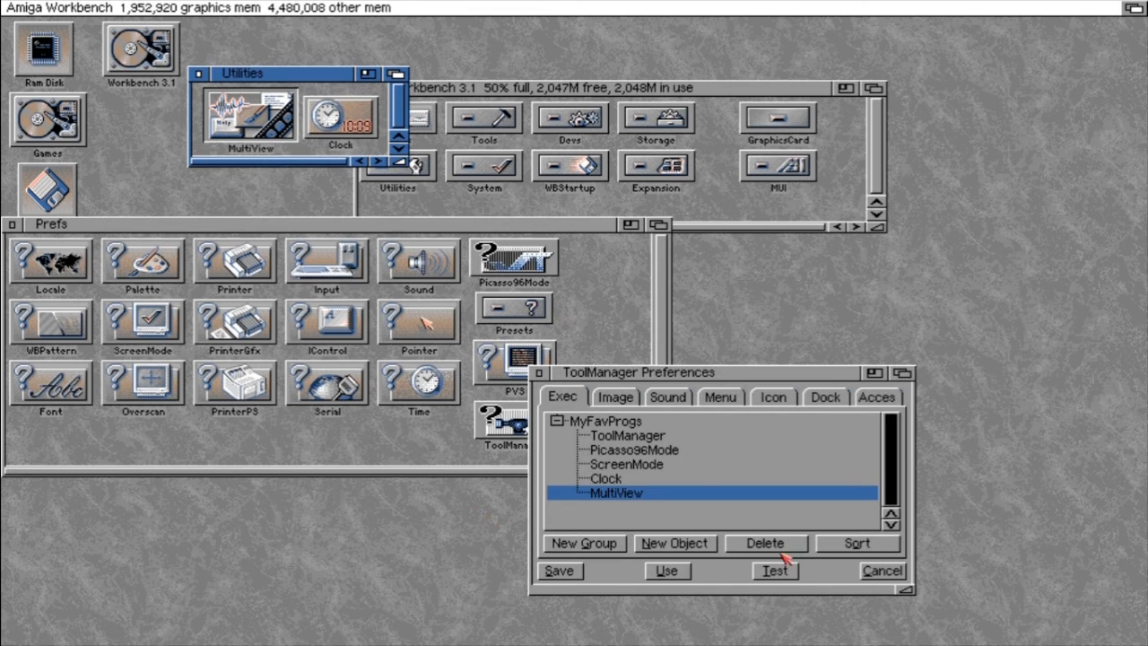
# Test the current ToolManager configuration and show the Dock category.
pyautogui.click(793, 579)
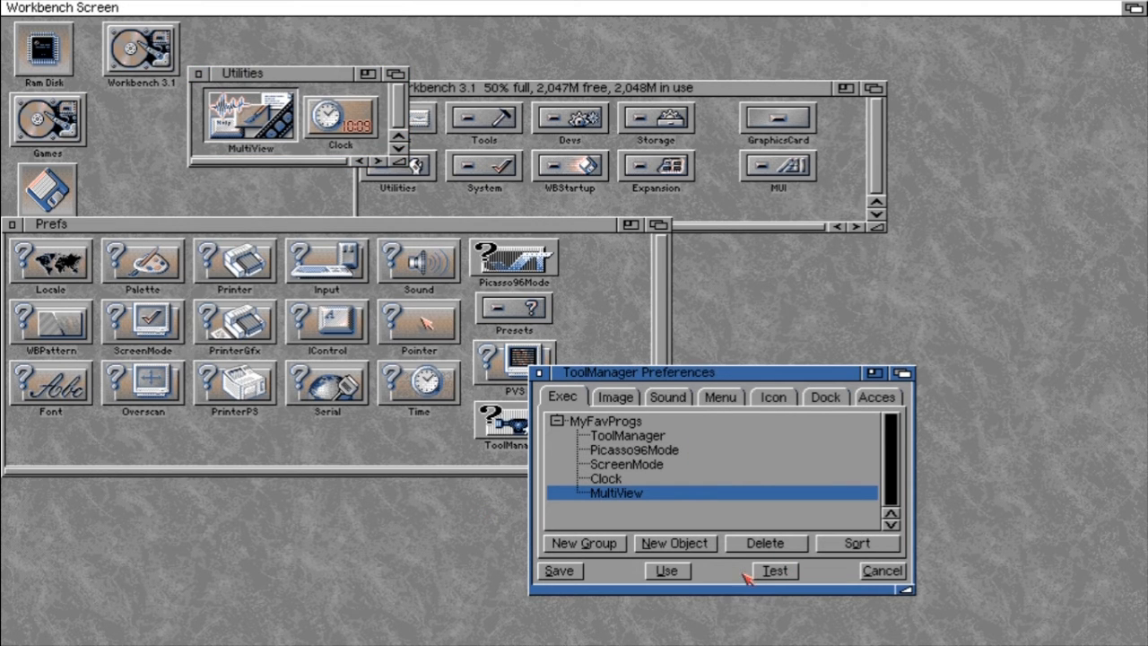
pyautogui.click(775, 573)
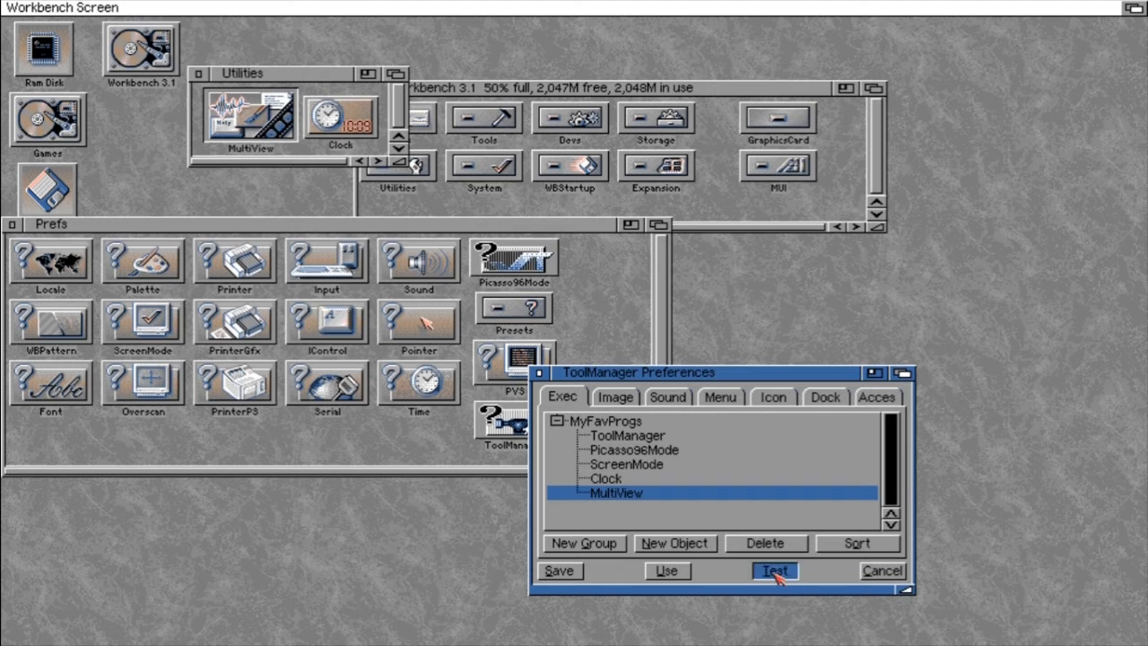
pyautogui.click(827, 402)
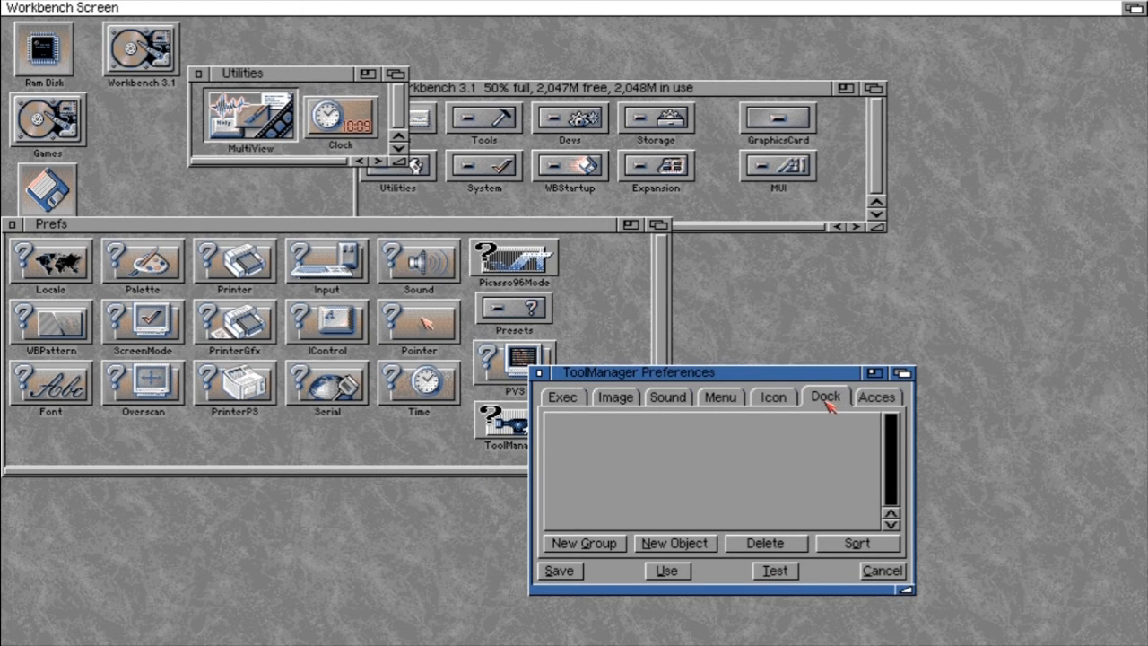
# Create a new dock group named MyFavProgsDock.
pyautogui.click(615, 544)
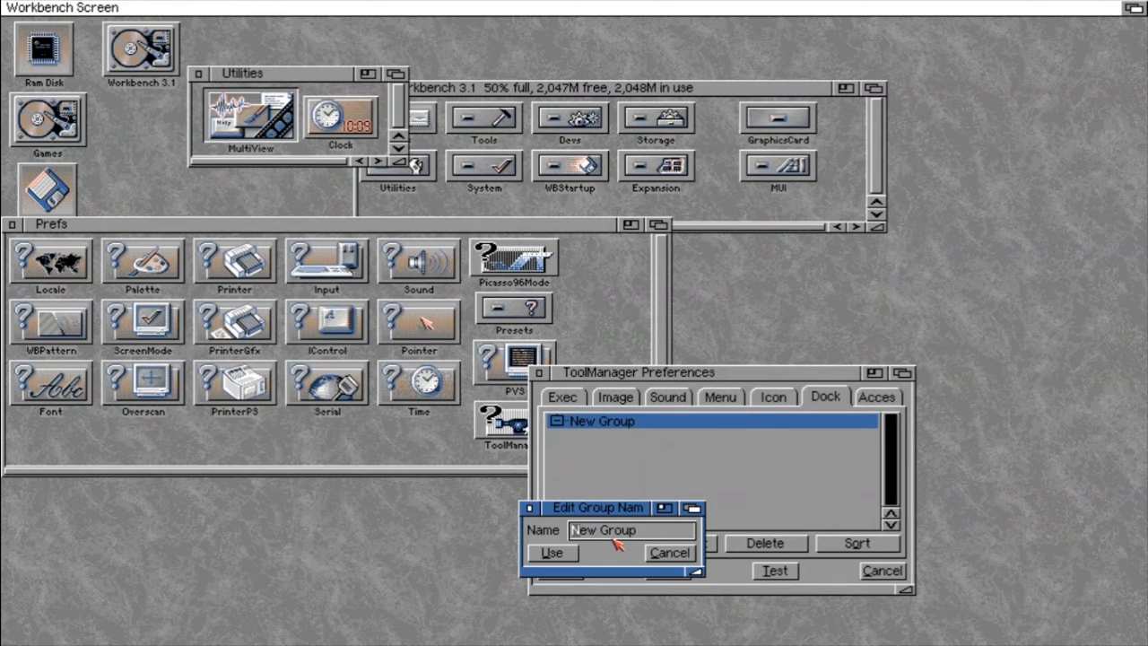
pyautogui.press('Right')
pyautogui.press('Right')
pyautogui.press('Right')
pyautogui.press('Right')
pyautogui.press('Right')
pyautogui.press('Right')
pyautogui.press('Right')
pyautogui.press('Right')
pyautogui.press('Right')
pyautogui.hotkey('shift', 'Left')
pyautogui.hotkey('shift', 'Right')
pyautogui.press('BackSpace')
pyautogui.press('BackSpace')
pyautogui.press('BackSpace')
pyautogui.press('BackSpace')
pyautogui.press('BackSpace')
pyautogui.press('BackSpace')
pyautogui.press('BackSpace')
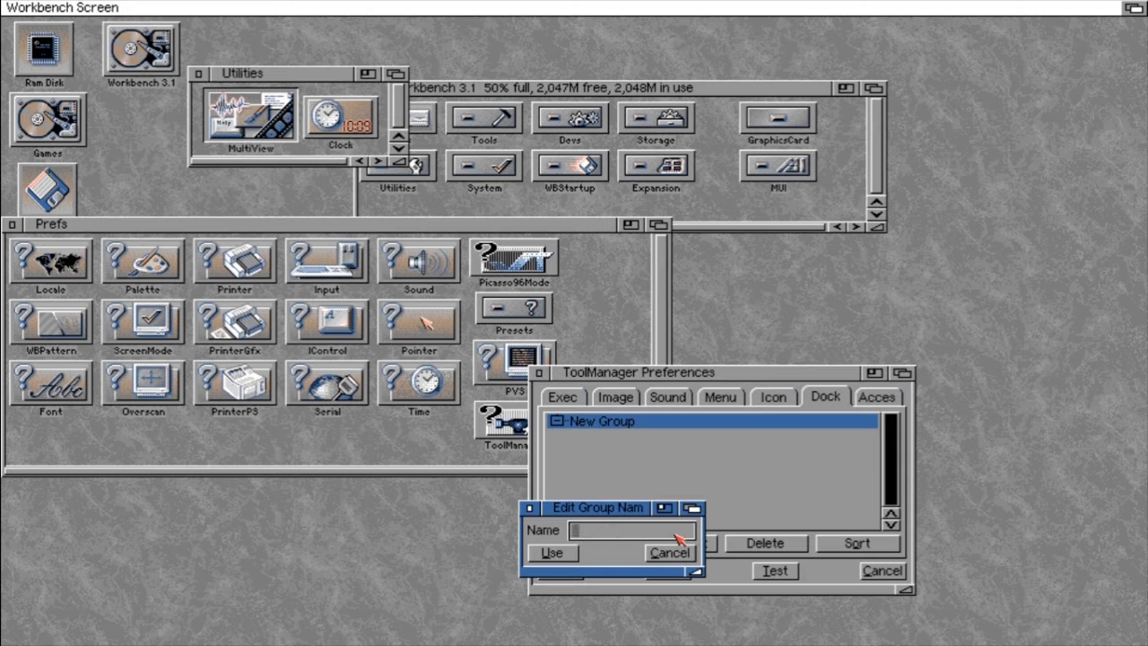
pyautogui.write('MyFavProgsDock')
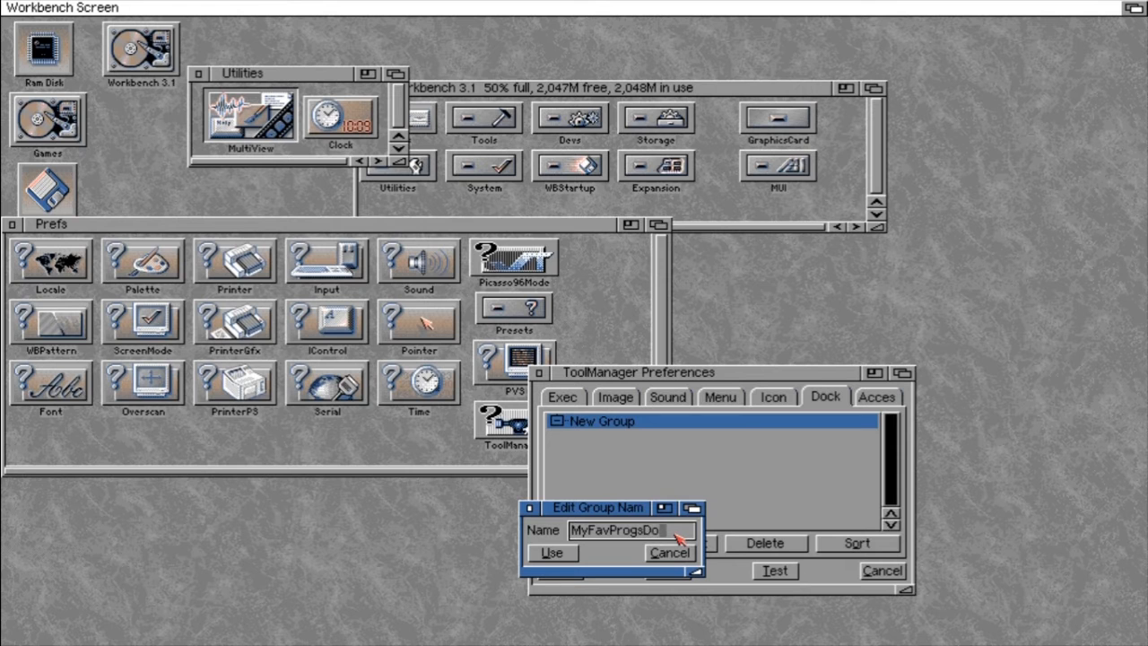
pyautogui.click(552, 553)
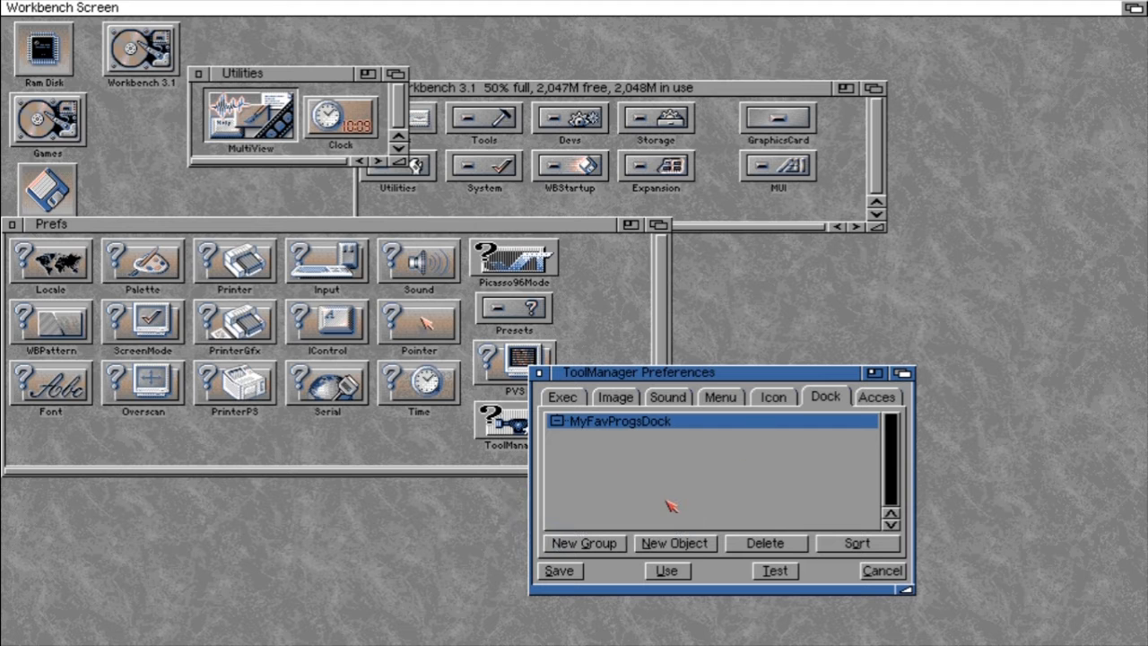
# Create a new dock object in the MyFavProgsDock group and name it MyFavProgs.
pyautogui.click(671, 549)
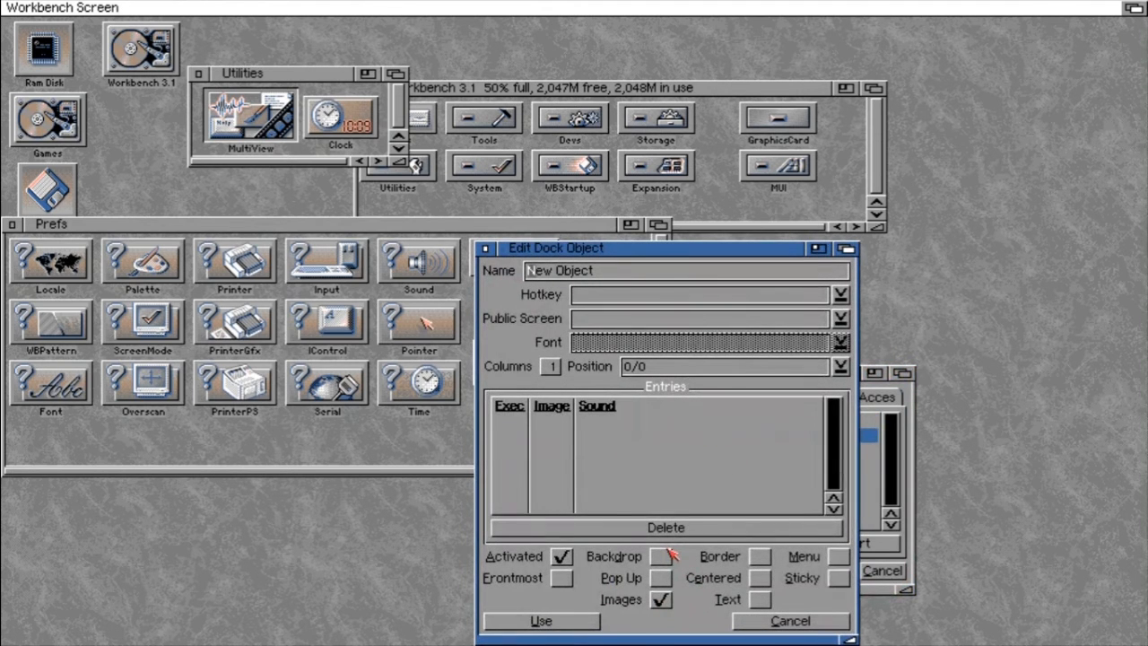
pyautogui.press('Right')
pyautogui.press('Right')
pyautogui.press('Right')
pyautogui.press('Right')
pyautogui.press('Right')
pyautogui.press('Right')
pyautogui.press('Right')
pyautogui.press('Right')
pyautogui.press('Right')
pyautogui.press('Right')
pyautogui.press('BackSpace')
pyautogui.press('BackSpace')
pyautogui.press('BackSpace')
pyautogui.press('BackSpace')
pyautogui.press('BackSpace')
pyautogui.press('BackSpace')
pyautogui.press('BackSpace')
pyautogui.press('BackSpace')
pyautogui.press('BackSpace')
pyautogui.write('My')
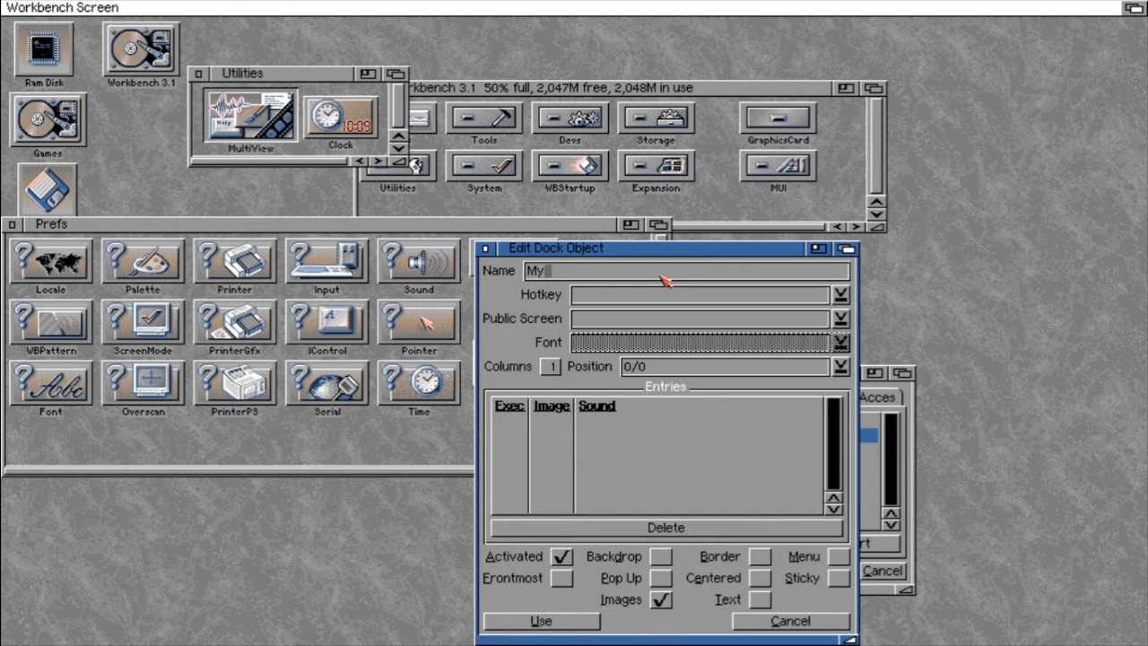
pyautogui.write('FavProgs')
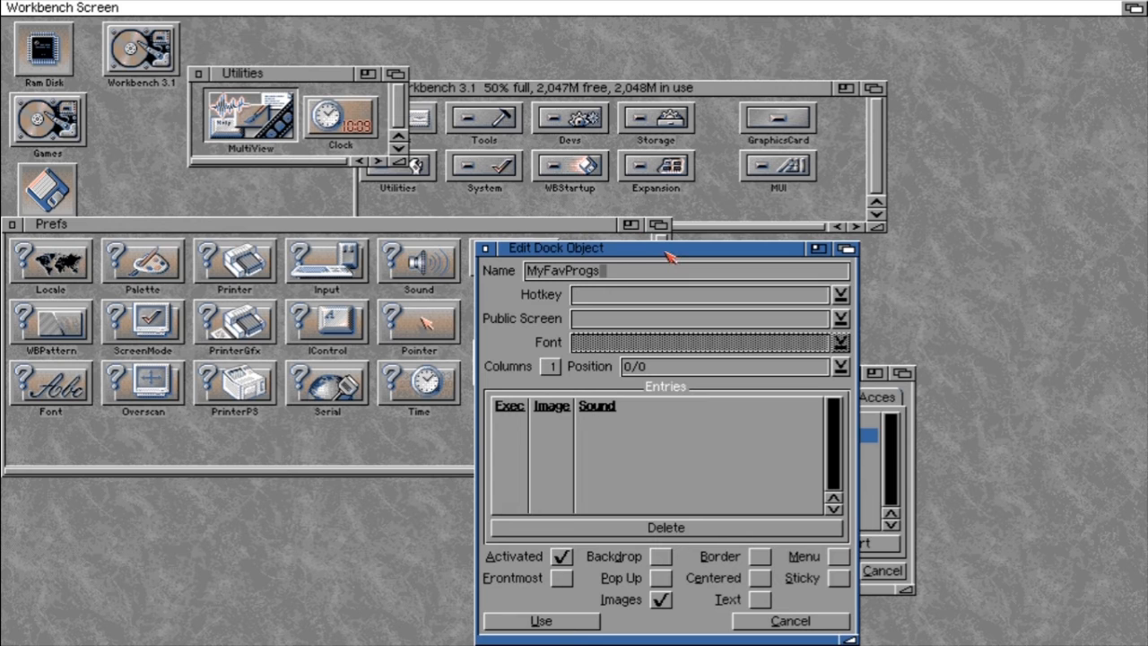
pyautogui.press('Return')
# Close the Prefs, Utilities and Workbench 3.1 windows and arrange the Edit Dock Object window beside ToolManager's Exec list.
pyautogui.moveTo(556, 256); pyautogui.dragTo(728, 13)
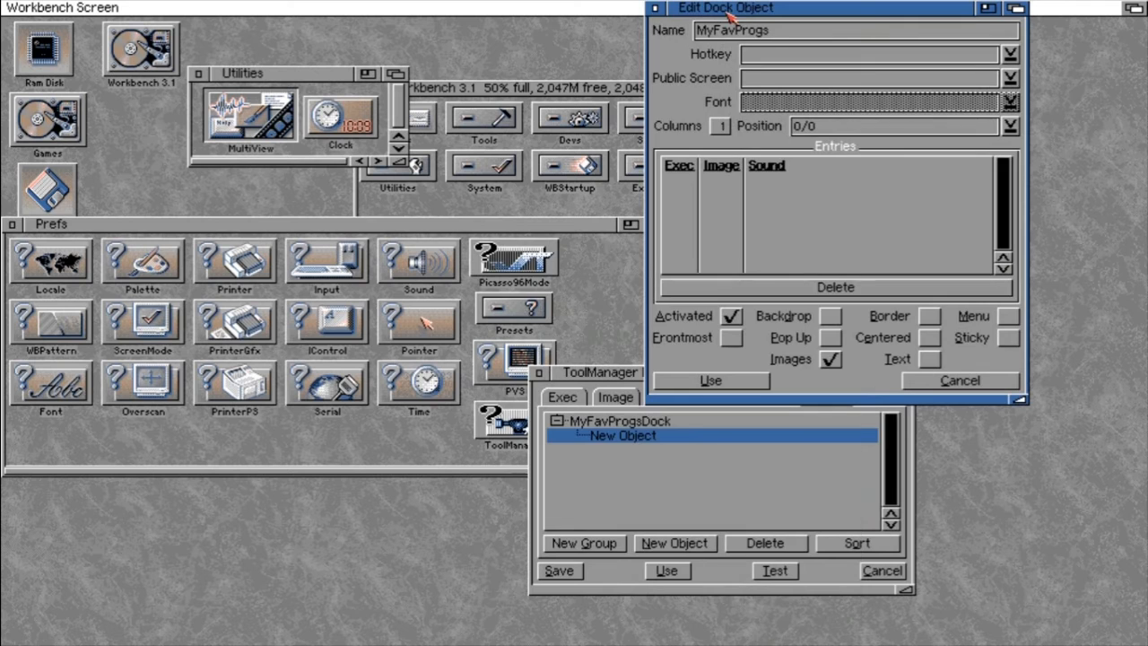
pyautogui.click(565, 396)
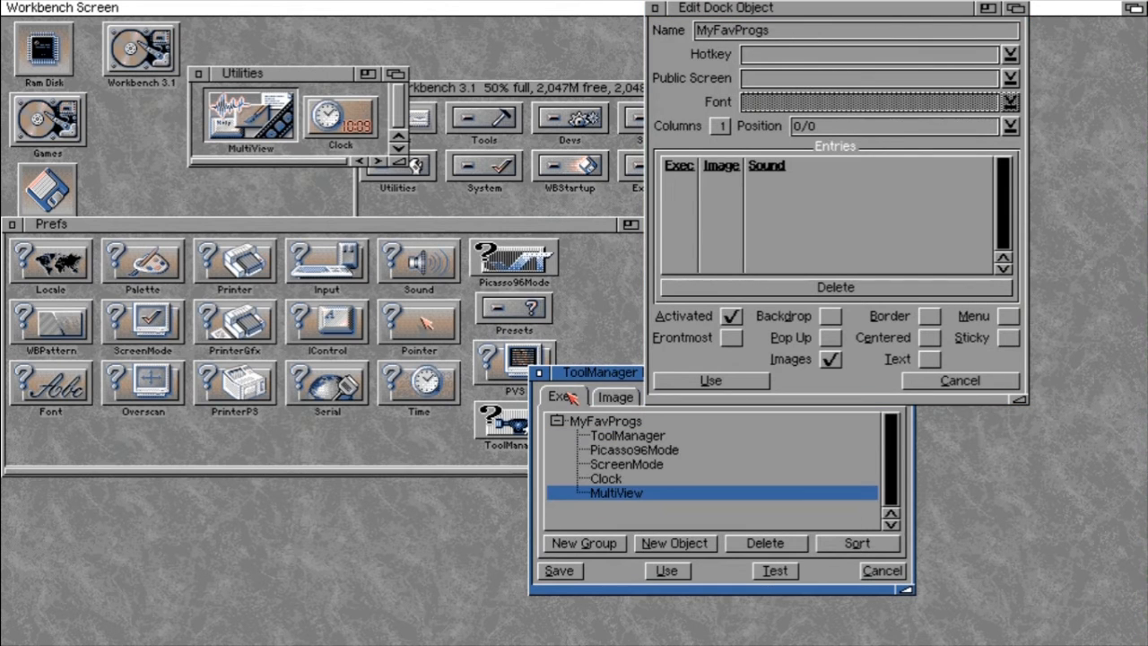
pyautogui.click(11, 225)
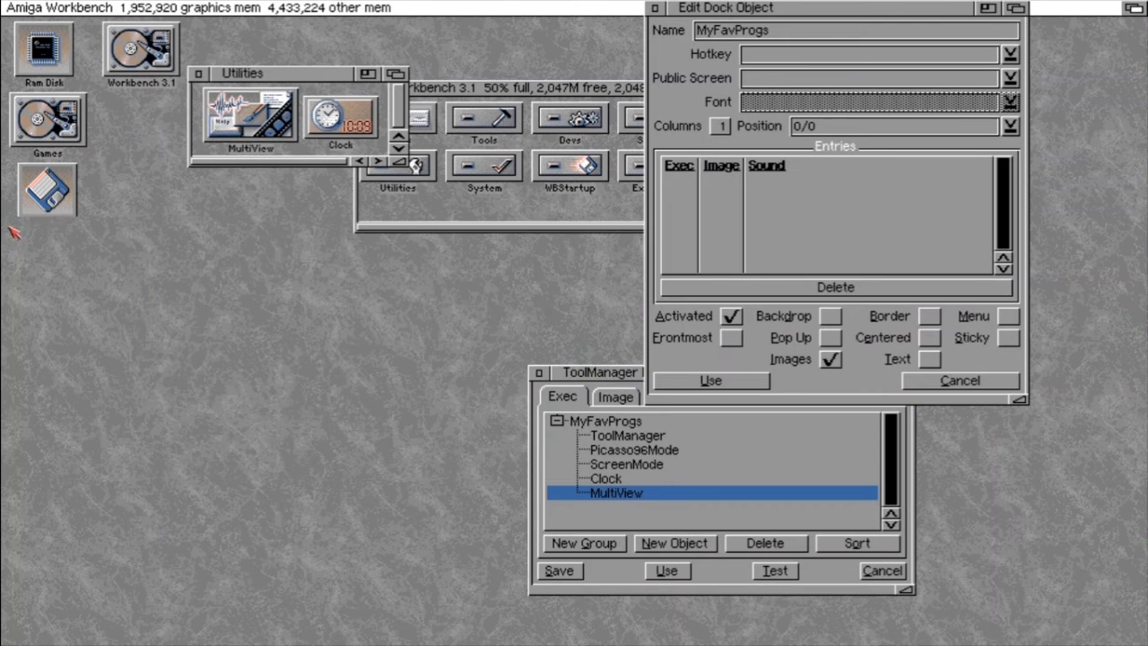
pyautogui.click(195, 75)
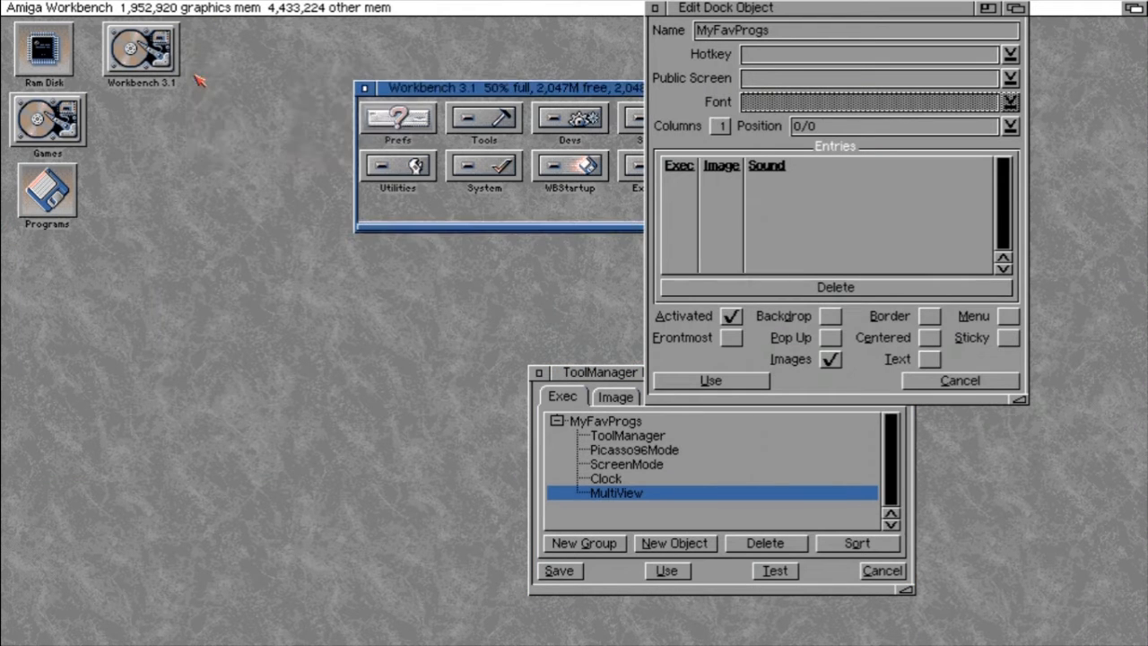
pyautogui.click(364, 87)
pyautogui.click(596, 373)
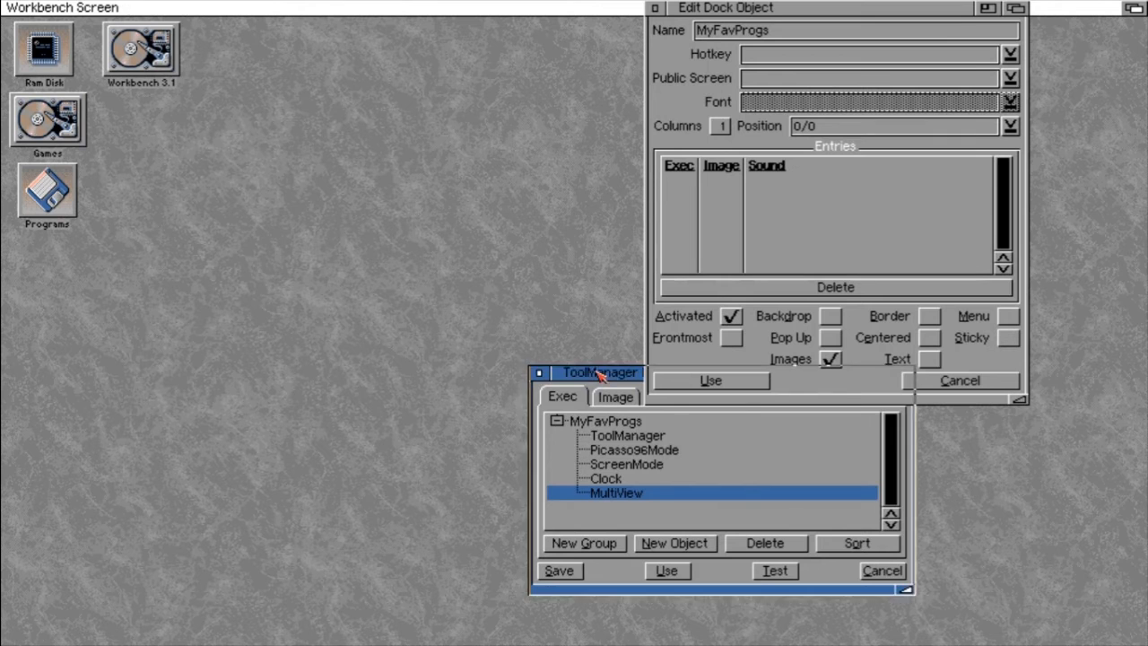
pyautogui.moveTo(308, 136); pyautogui.dragTo(287, 97)
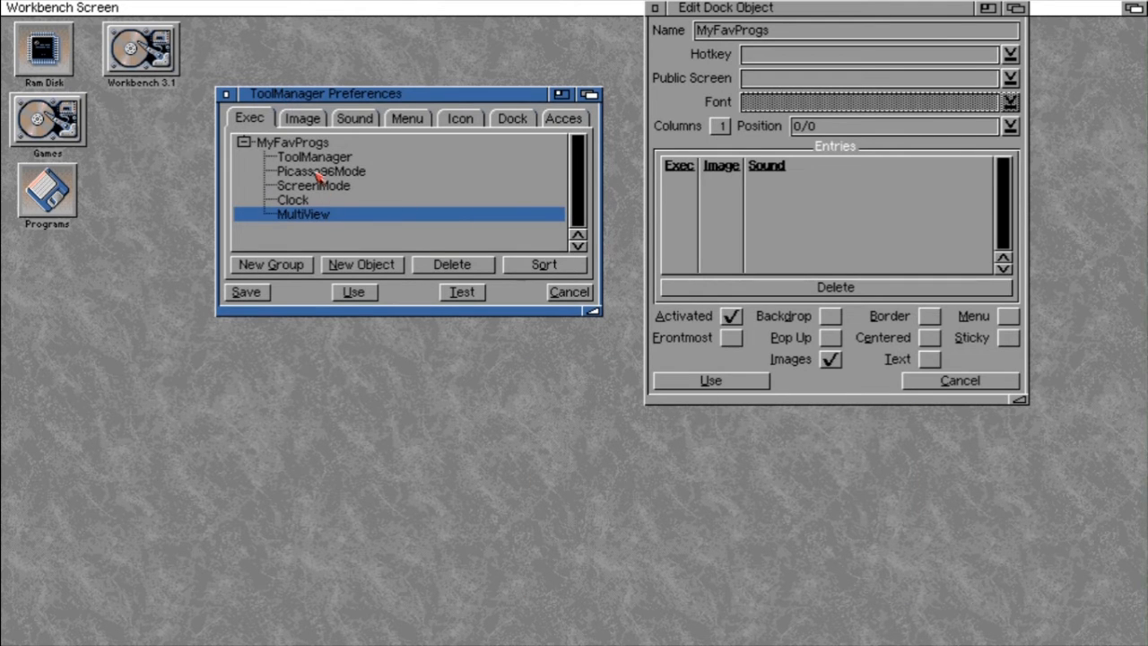
# Add ToolManager, Picasso96Mode, ScreenMode, Clock and MultiView from the Exec list to the MyFavProgs dock's entries.
pyautogui.moveTo(330, 159); pyautogui.dragTo(694, 203)
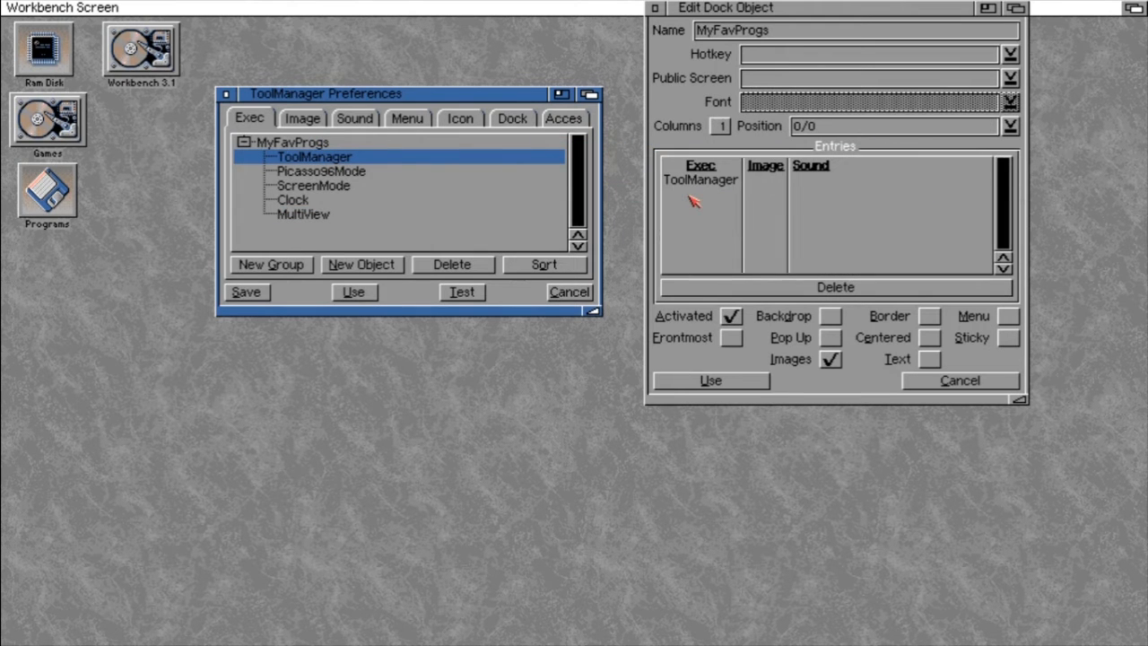
pyautogui.moveTo(296, 176); pyautogui.dragTo(718, 217)
pyautogui.moveTo(316, 185); pyautogui.dragTo(745, 239)
pyautogui.moveTo(305, 201); pyautogui.dragTo(734, 244)
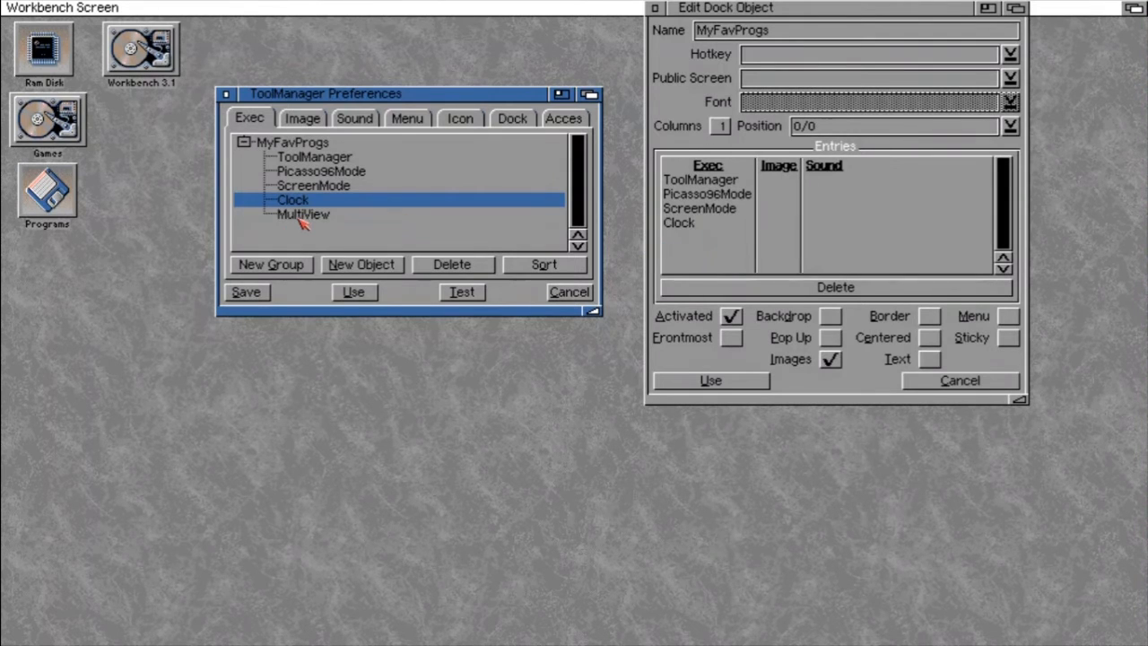
pyautogui.moveTo(303, 216); pyautogui.dragTo(717, 257)
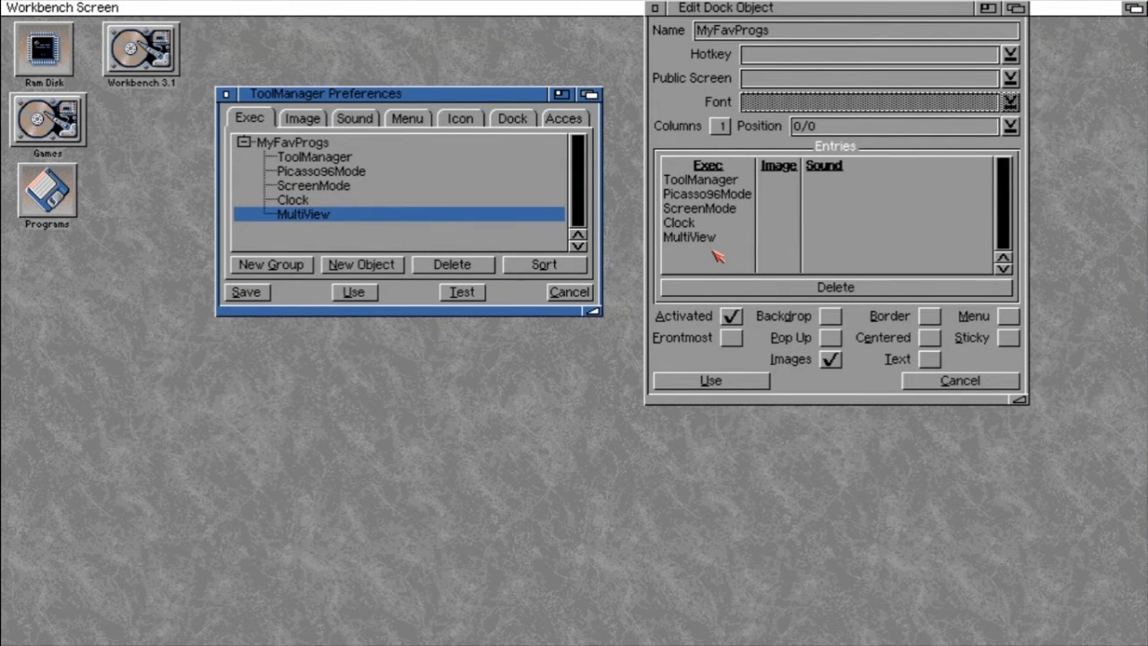
# Make the MyFavProgs dock show text instead of images, and test the configuration.
pyautogui.click(839, 359)
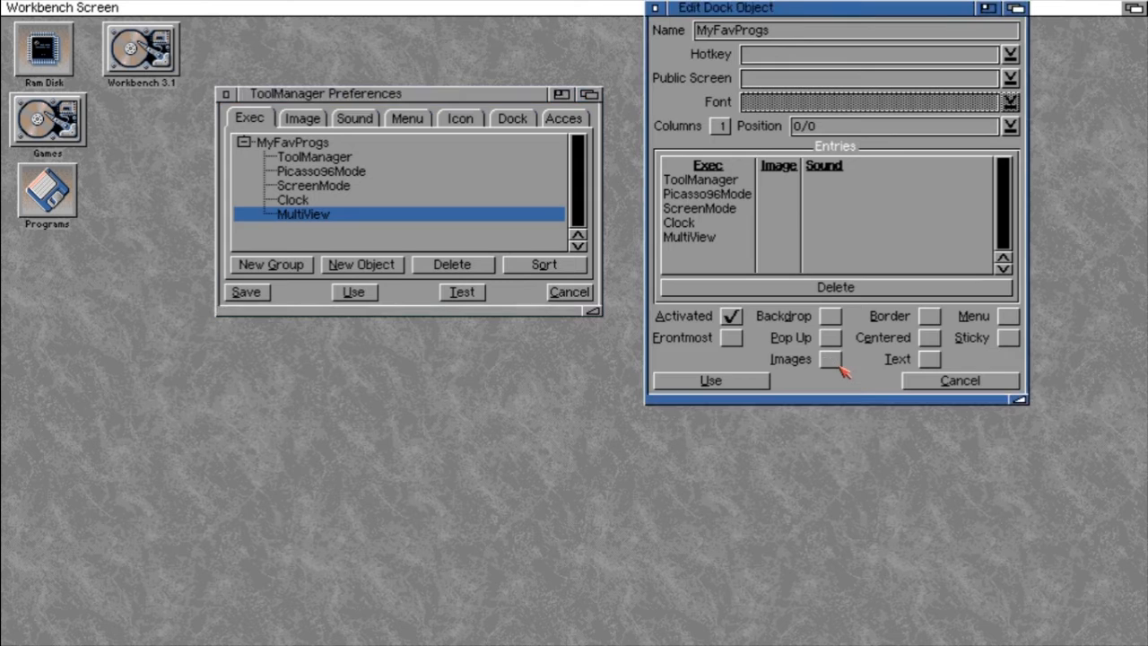
pyautogui.click(931, 359)
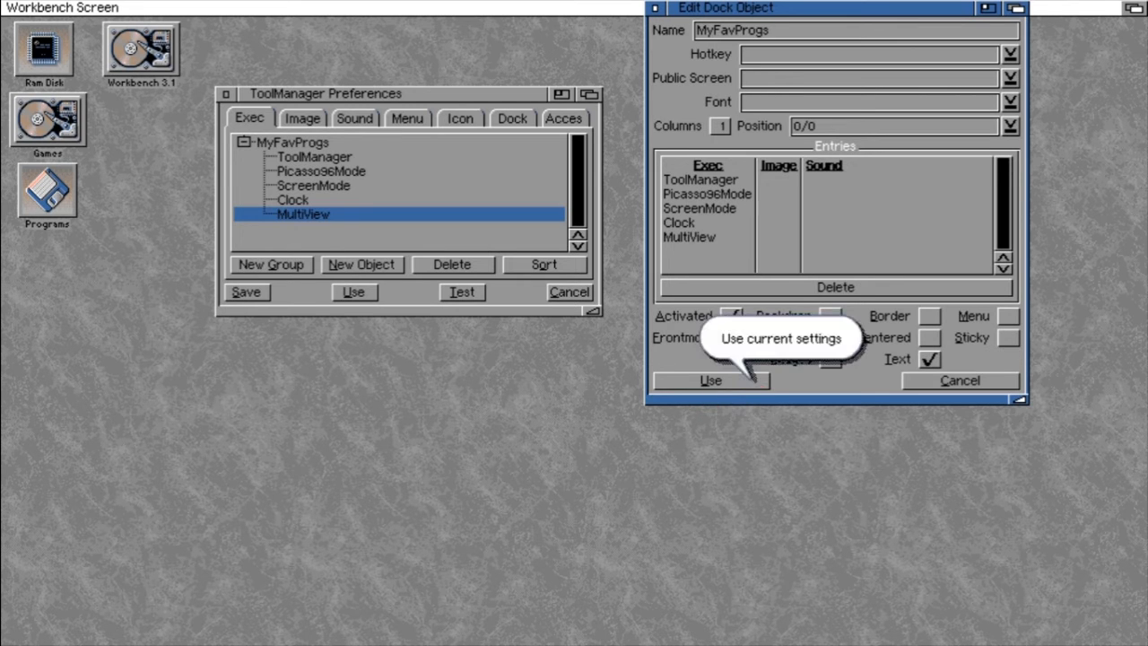
pyautogui.click(754, 380)
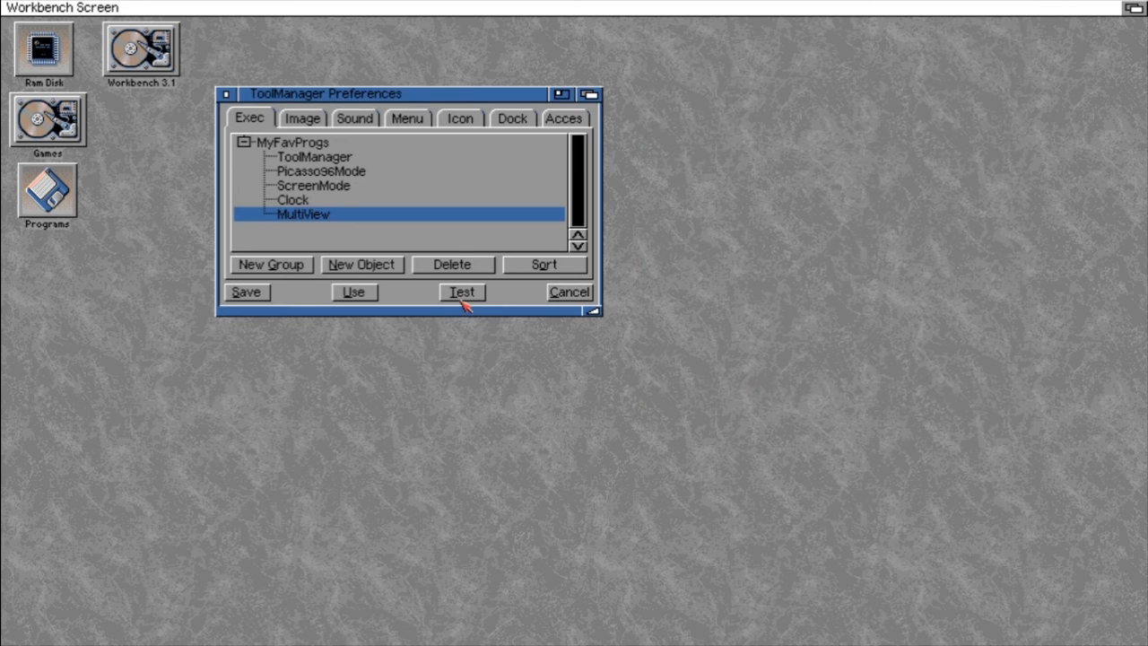
pyautogui.click(462, 293)
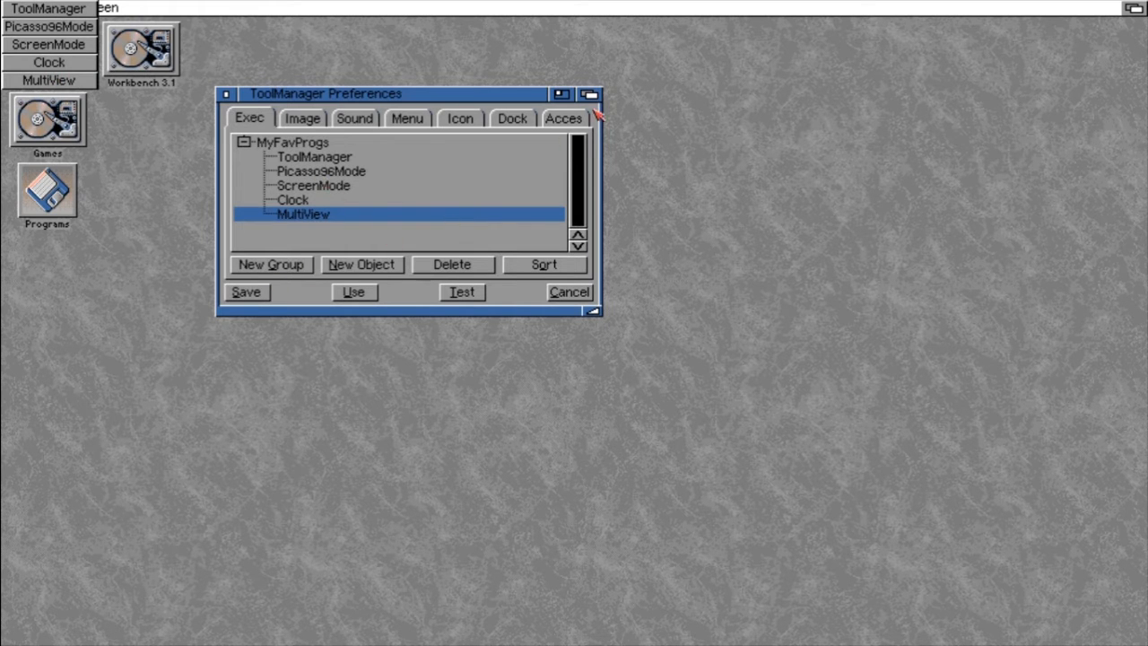
# Reopen the MyFavProgs dock object, enable its Backdrop option, and test the configuration.
pyautogui.click(512, 124)
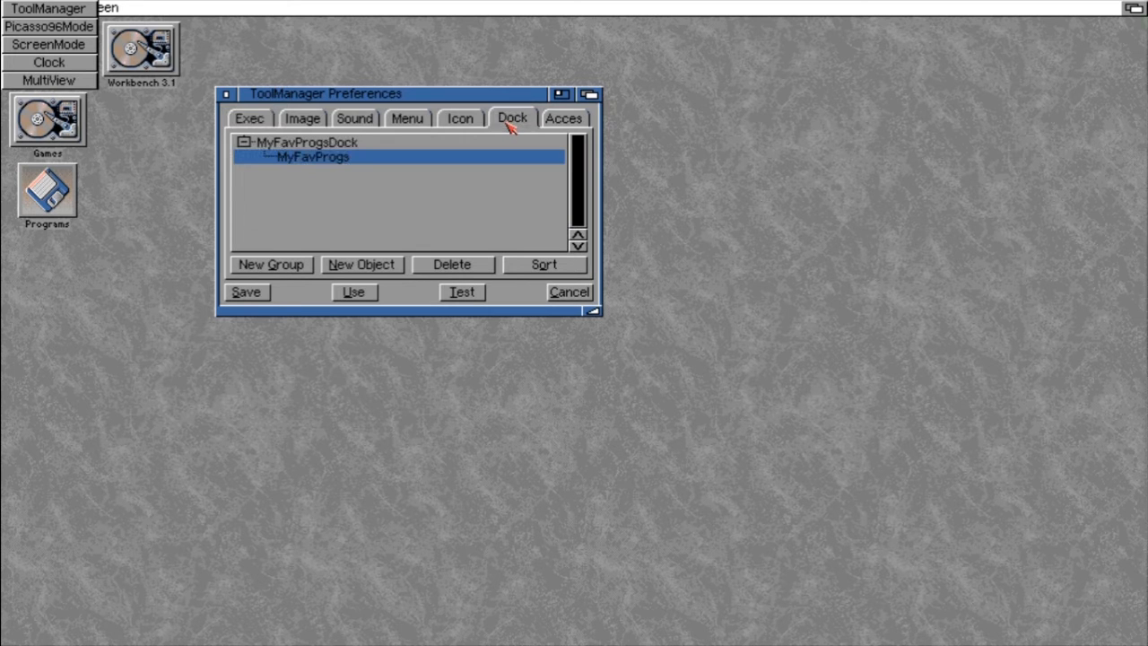
pyautogui.doubleClick(324, 160)
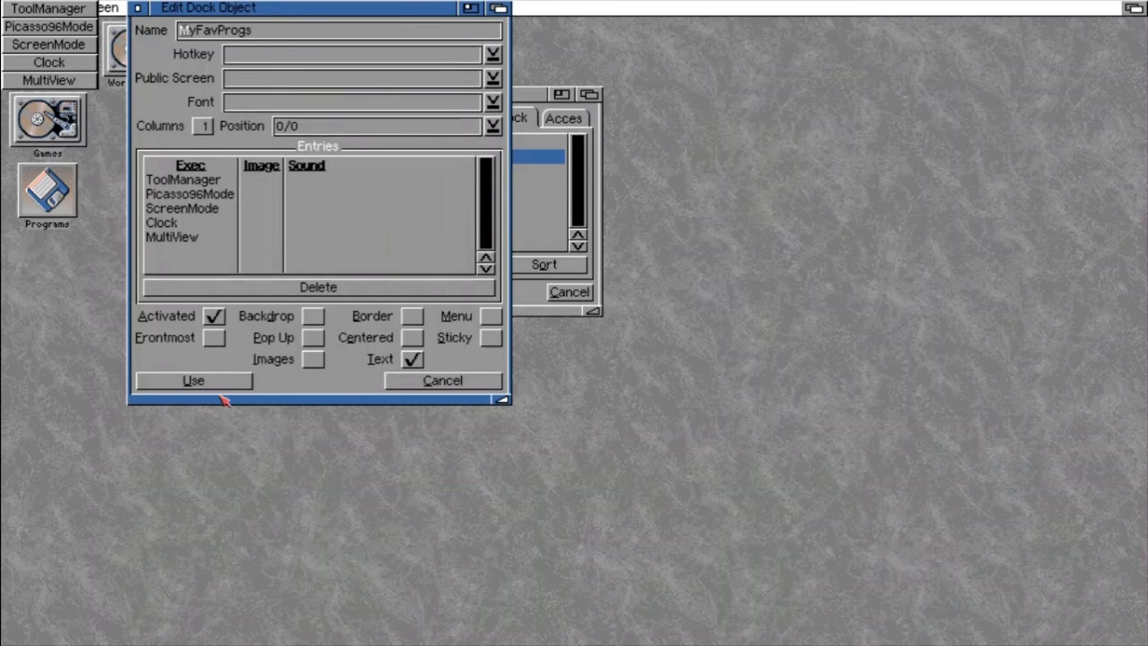
pyautogui.moveTo(306, 10); pyautogui.dragTo(714, 161)
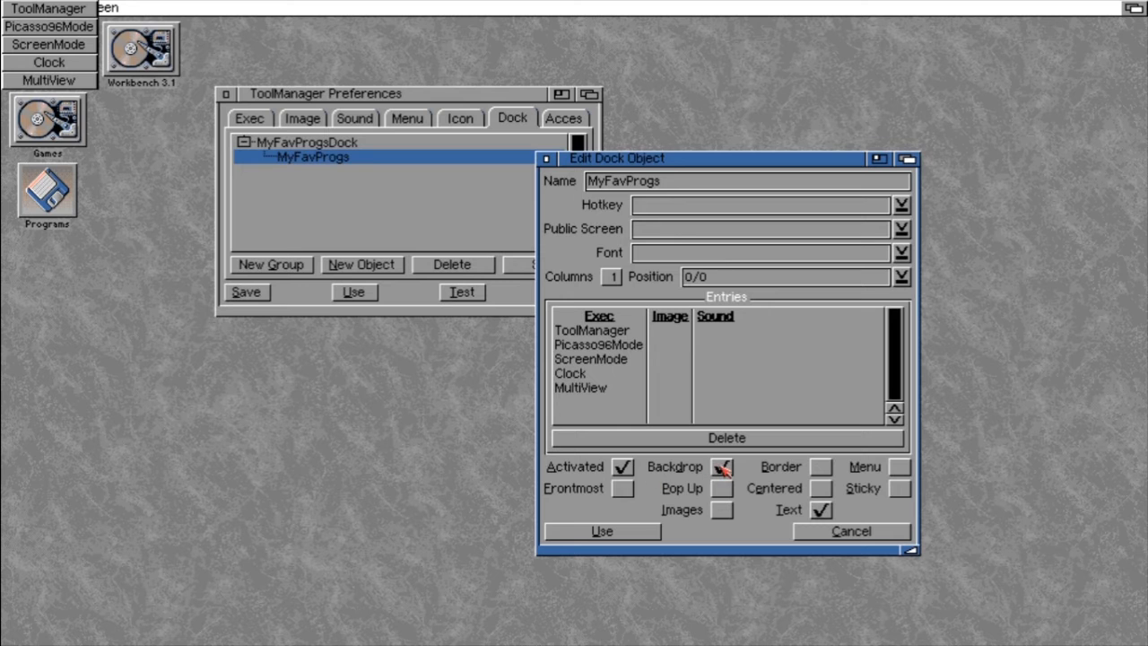
pyautogui.click(631, 532)
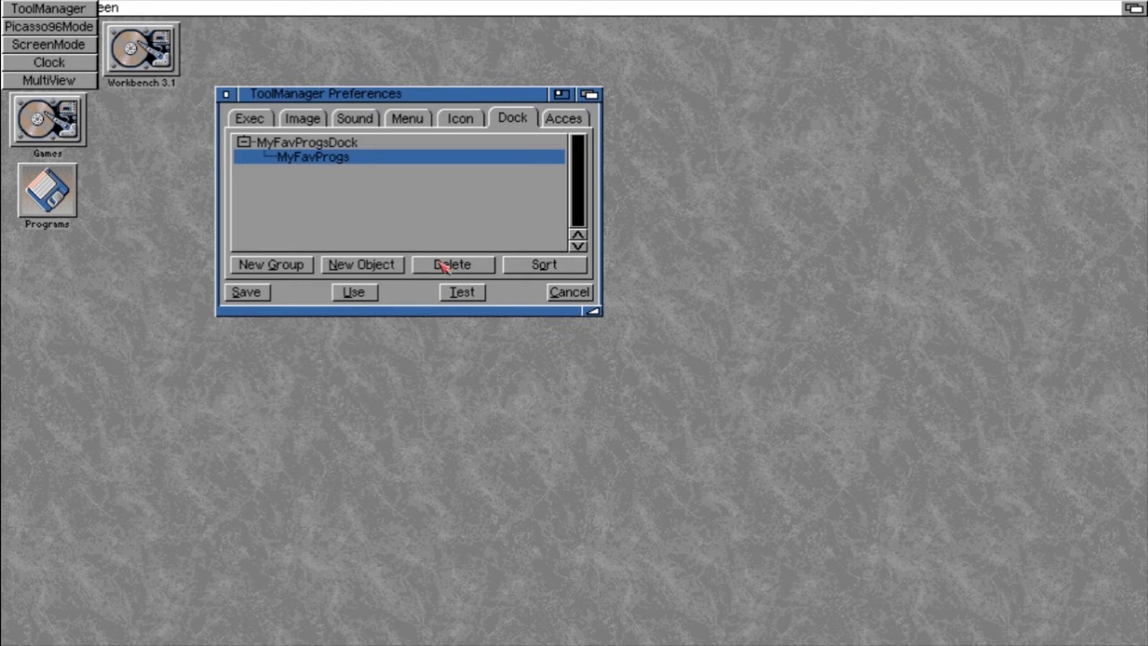
pyautogui.click(473, 293)
# Turn off Workbench's Backdrop mode so that the desktop opens as a window.
pyautogui.rightClick(42, 5)
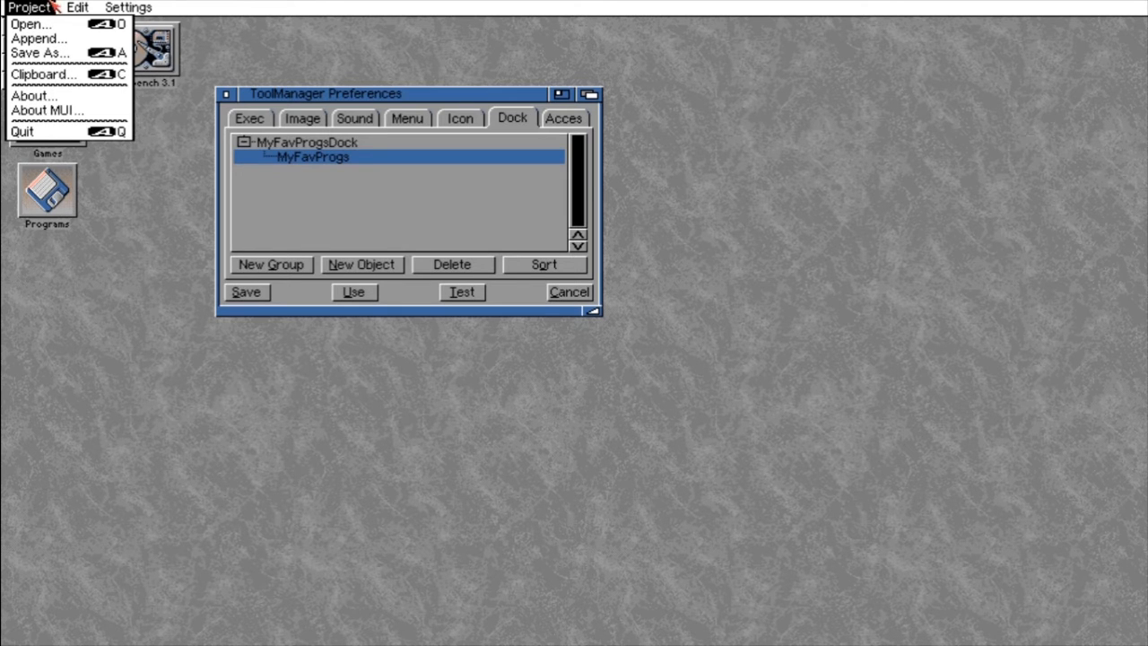
pyautogui.click(290, 61)
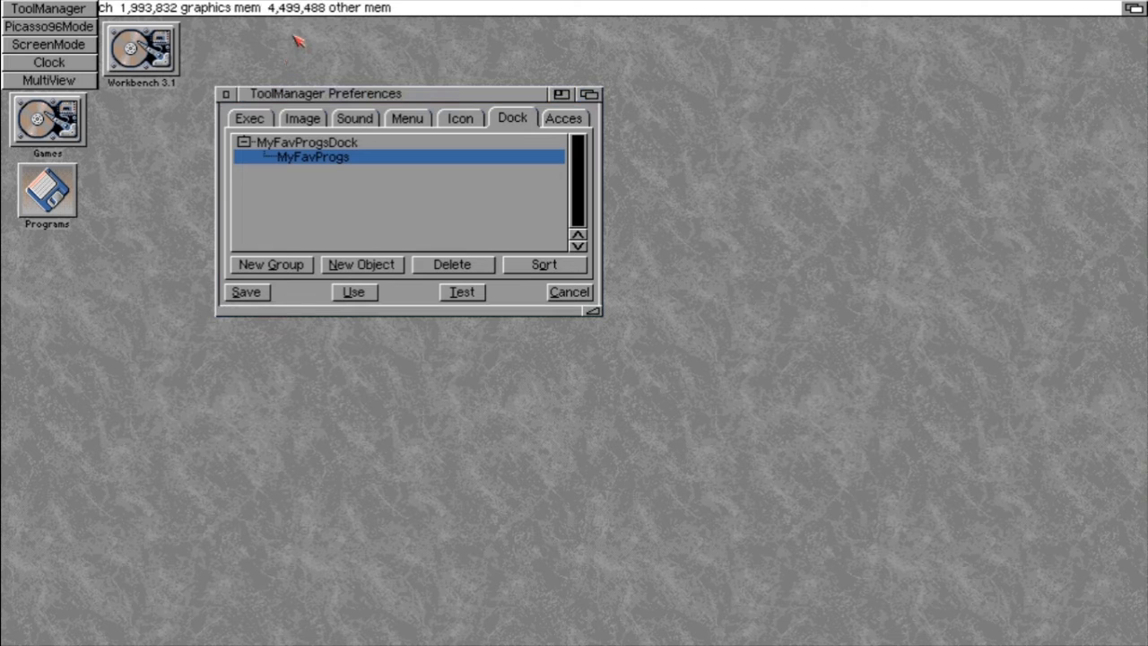
pyautogui.rightClick(123, 6)
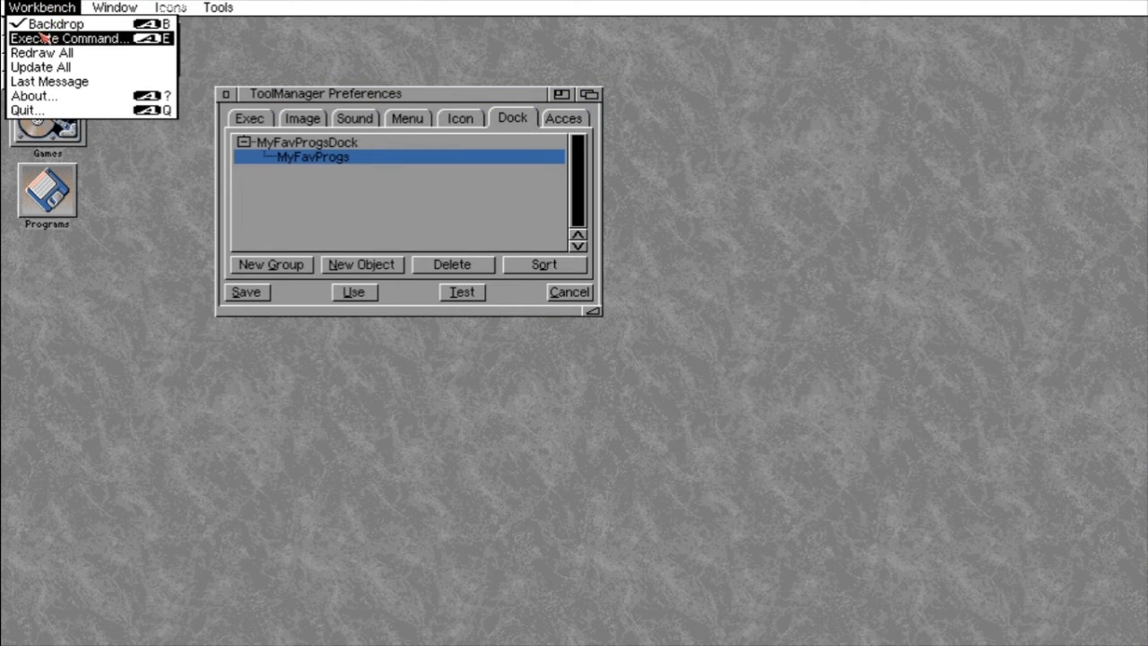
pyautogui.rightClick(40, 25)
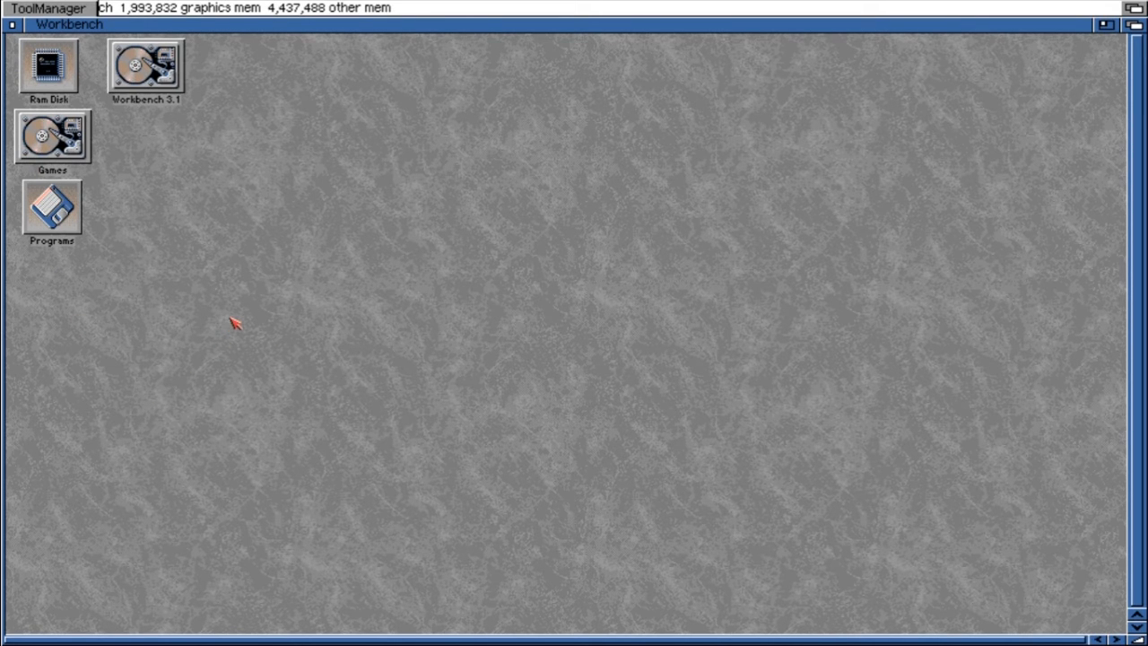
# Try to launch ToolManager again from the Prefs drawer of the Workbench 3.1 disk.
pyautogui.click(176, 78)
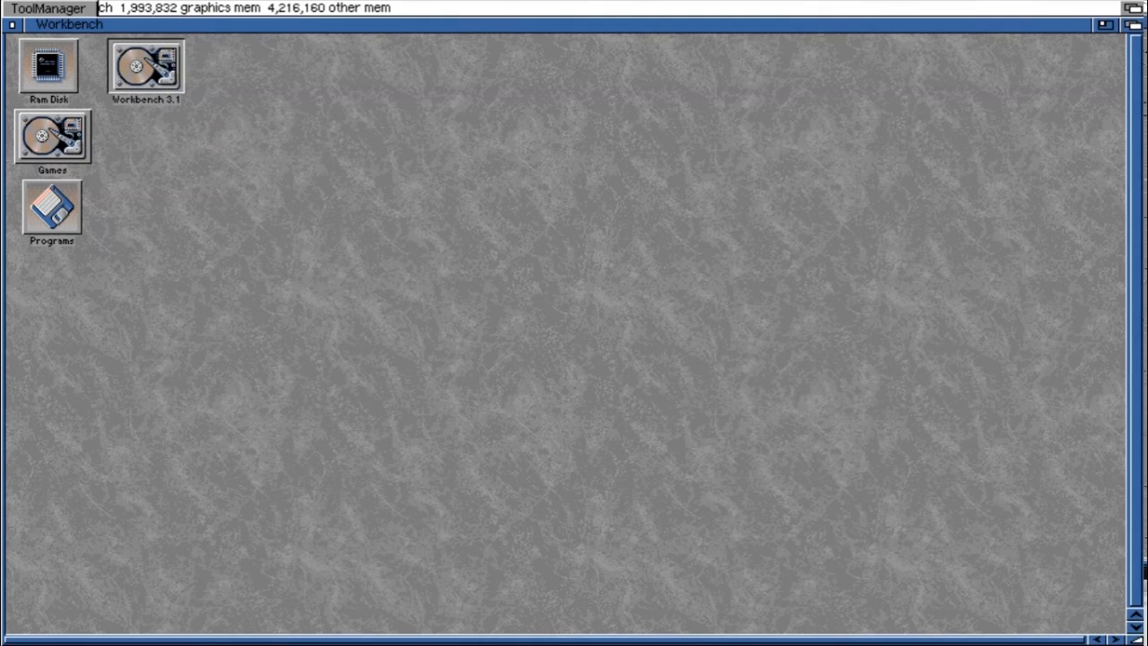
pyautogui.doubleClick(176, 78)
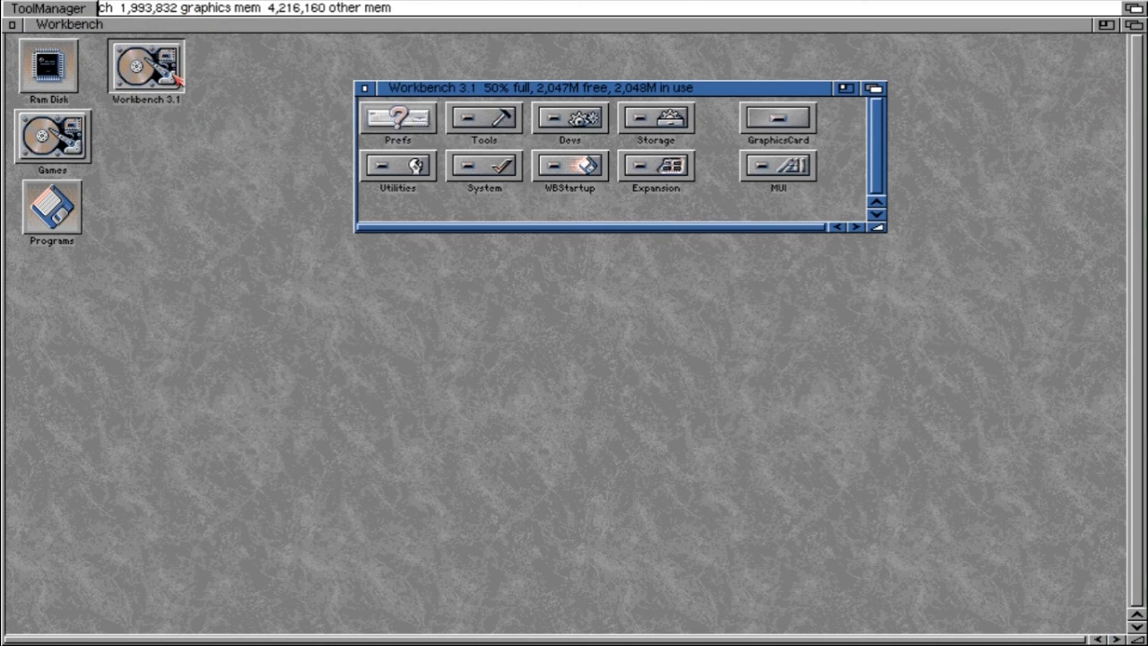
pyautogui.doubleClick(395, 120)
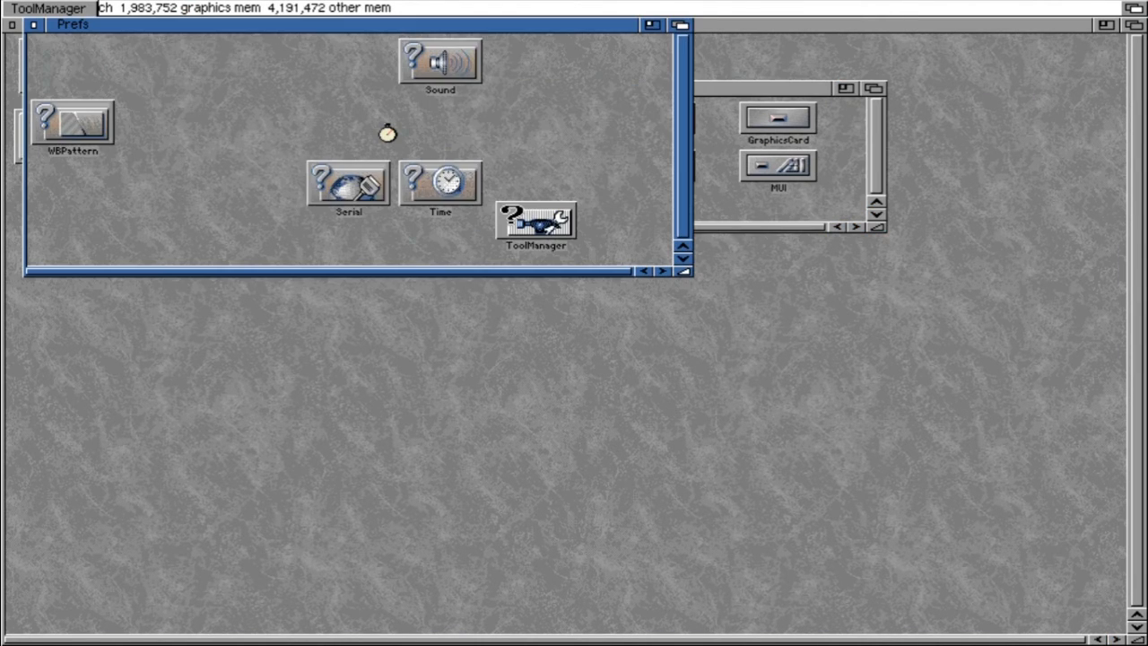
pyautogui.click(541, 232)
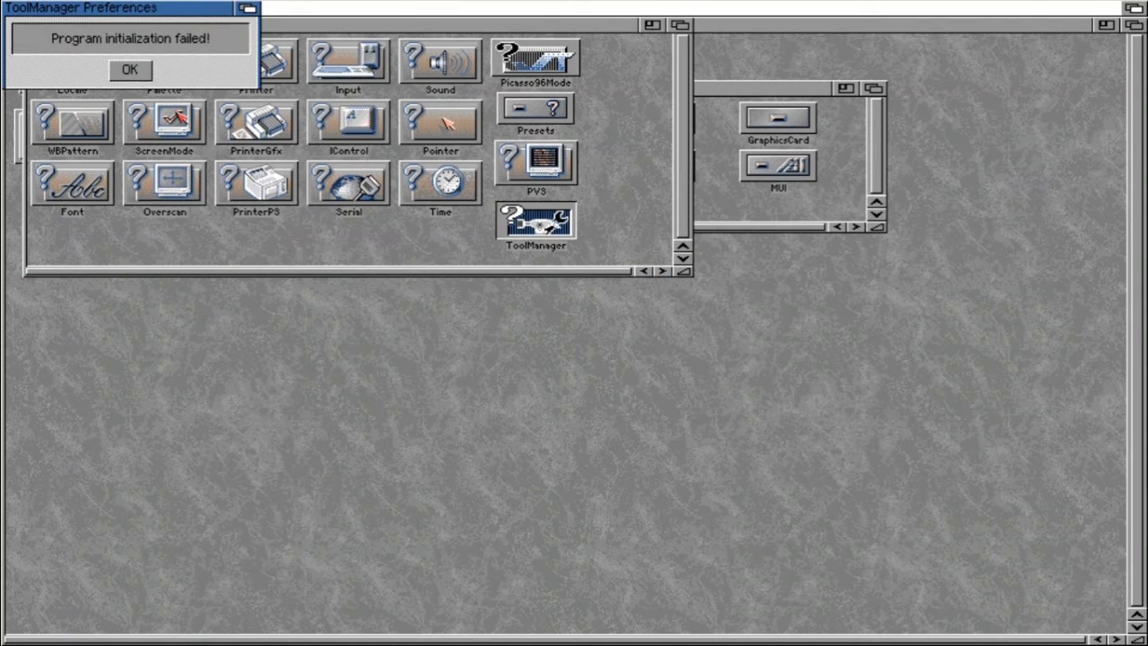
pyautogui.click(131, 66)
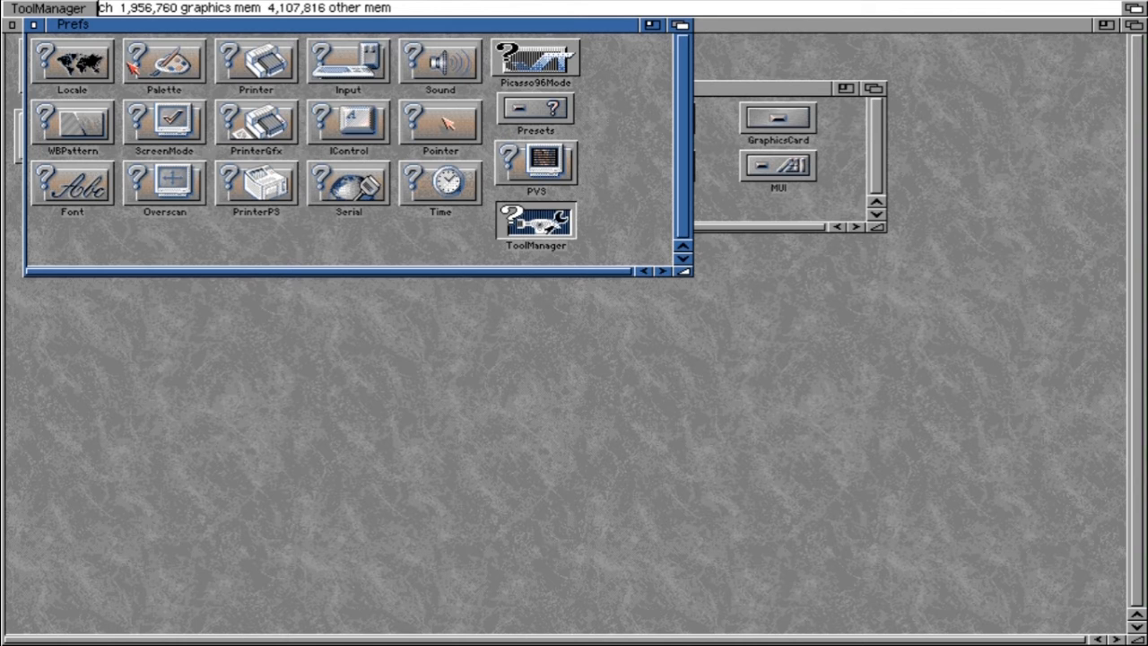
# Turn Workbench's Backdrop mode back on to uncover the windows behind the desktop.
pyautogui.rightClick(207, 23)
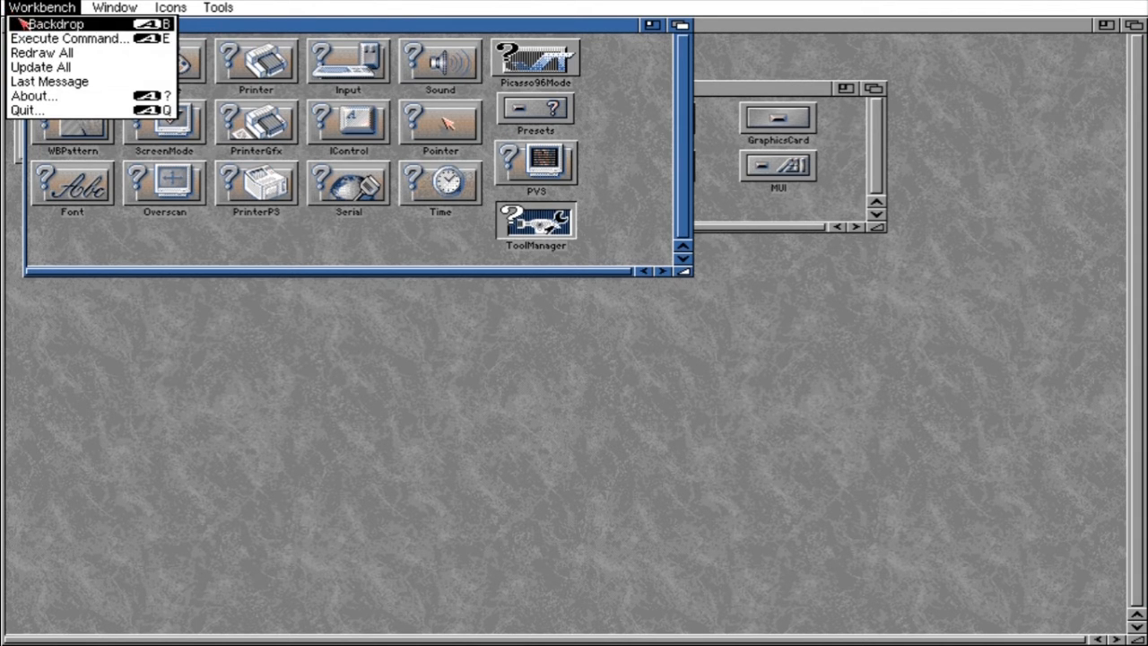
pyautogui.rightClick(20, 24)
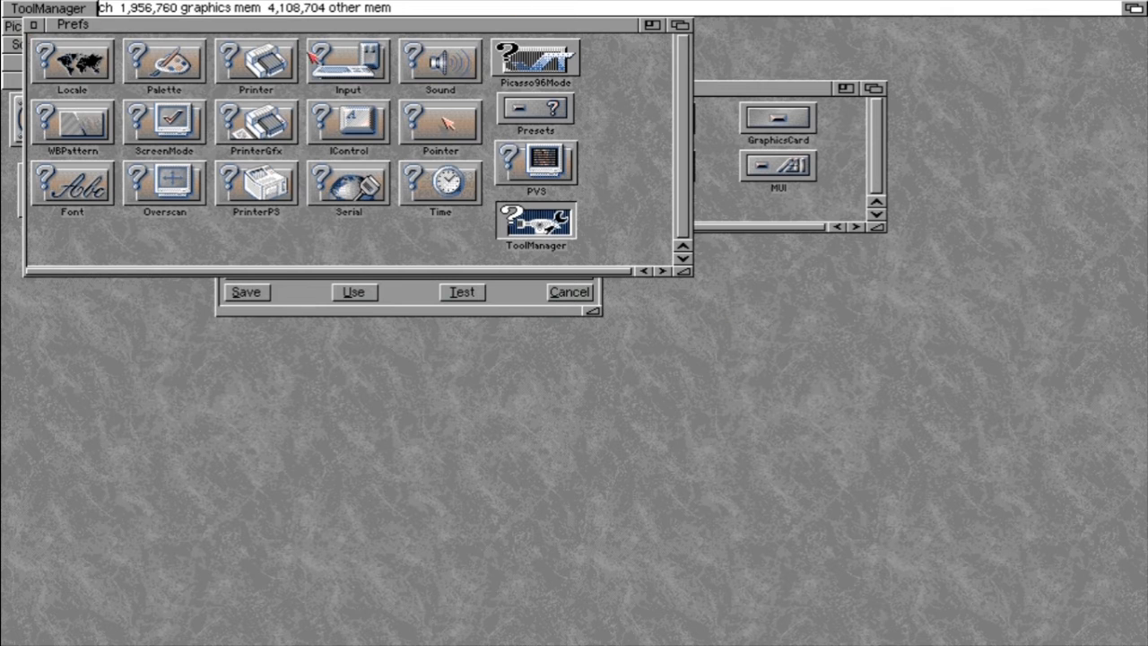
# Close the Prefs and Workbench 3.1 windows, and restart ToolManager Preferences from the dock after cancelling the open session.
pyautogui.click(33, 25)
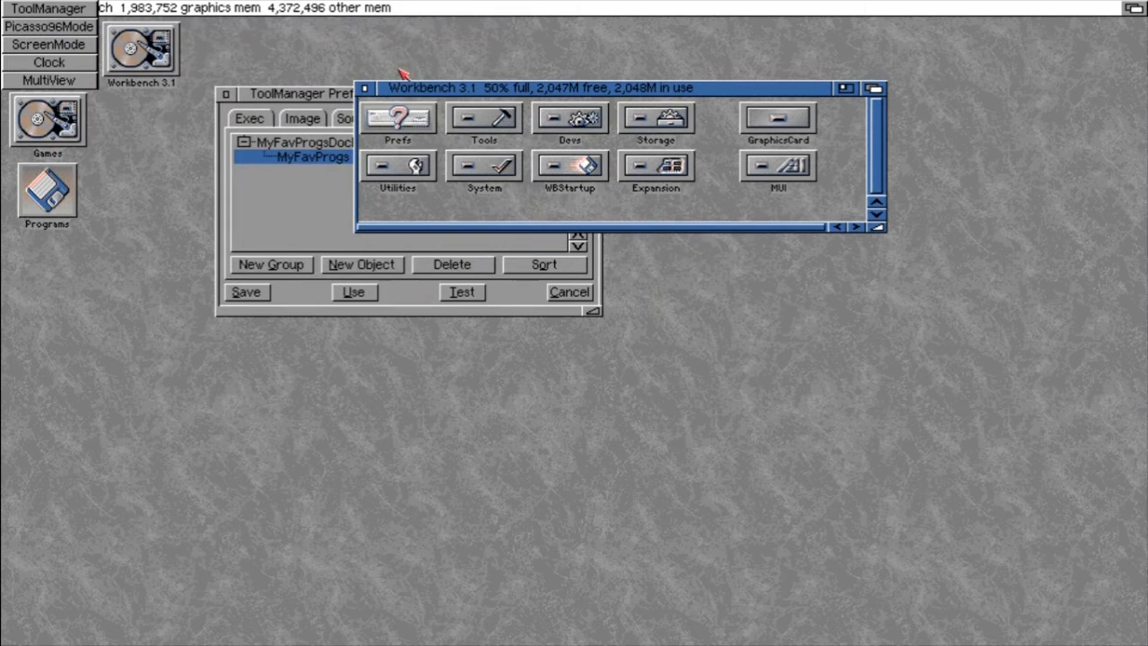
pyautogui.click(365, 89)
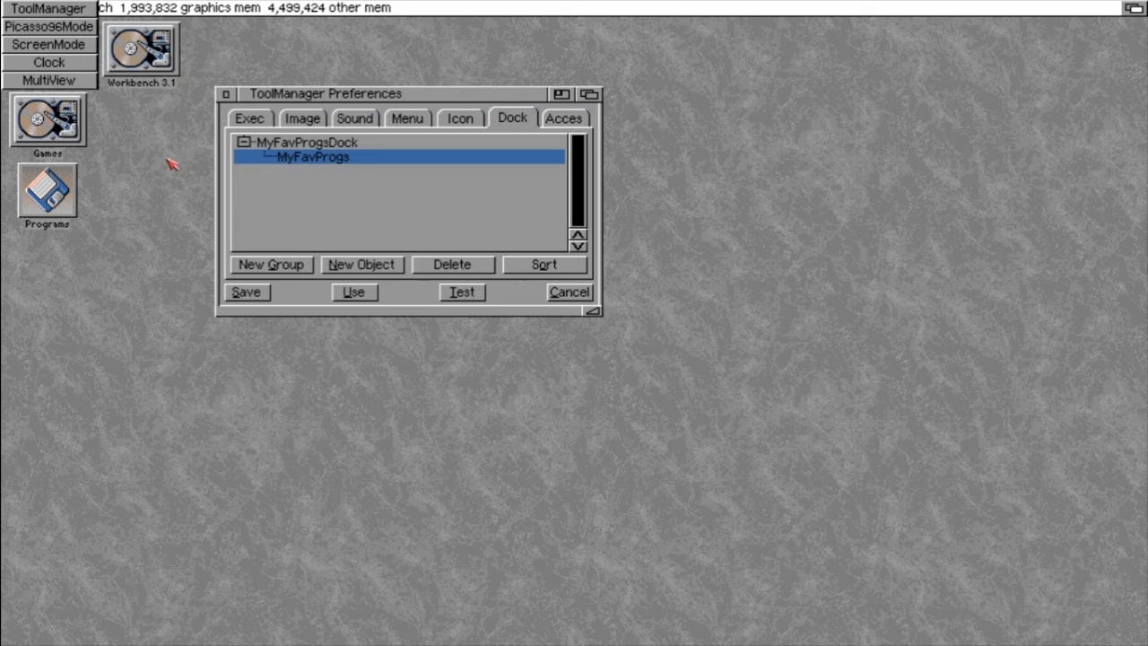
pyautogui.click(47, 9)
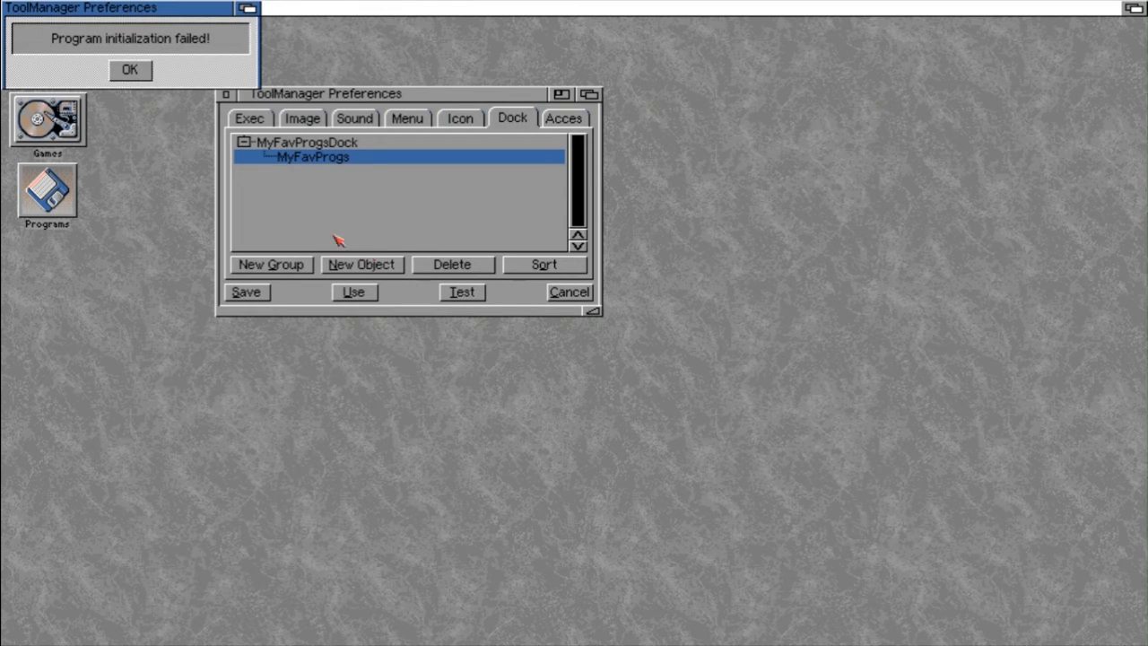
pyautogui.click(151, 68)
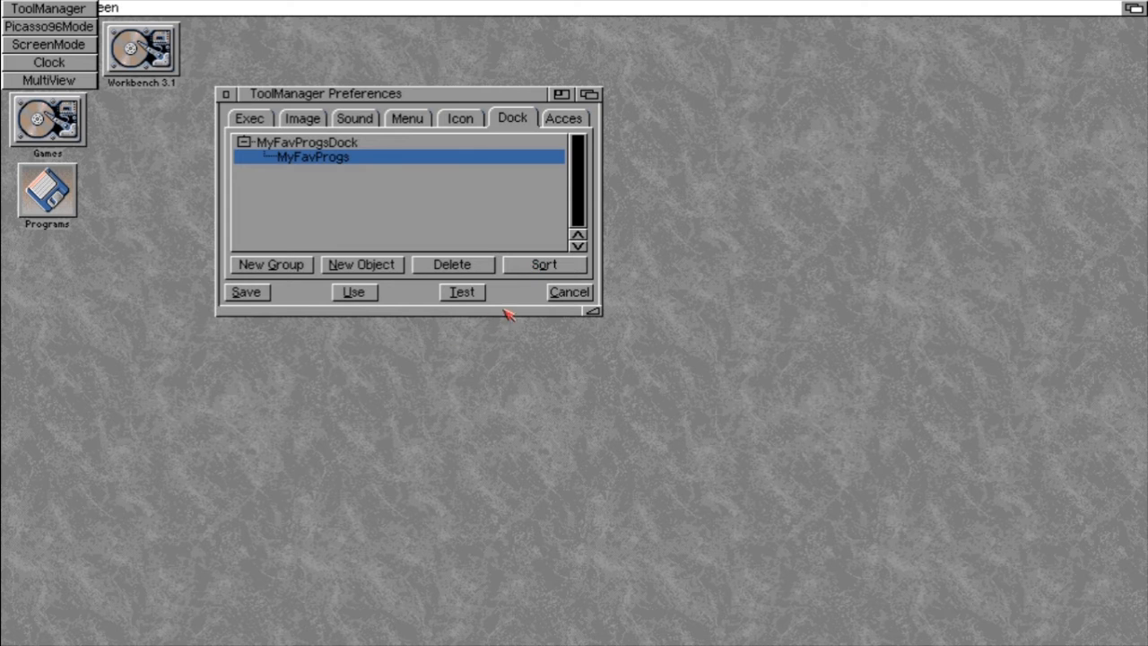
pyautogui.click(584, 296)
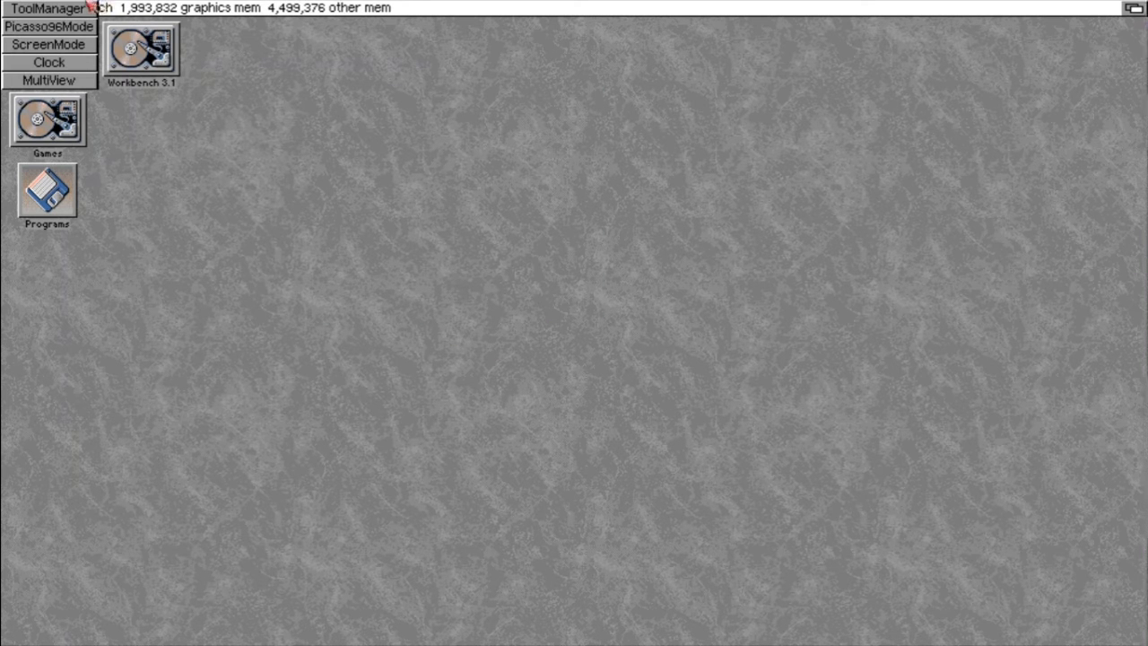
pyautogui.click(88, 9)
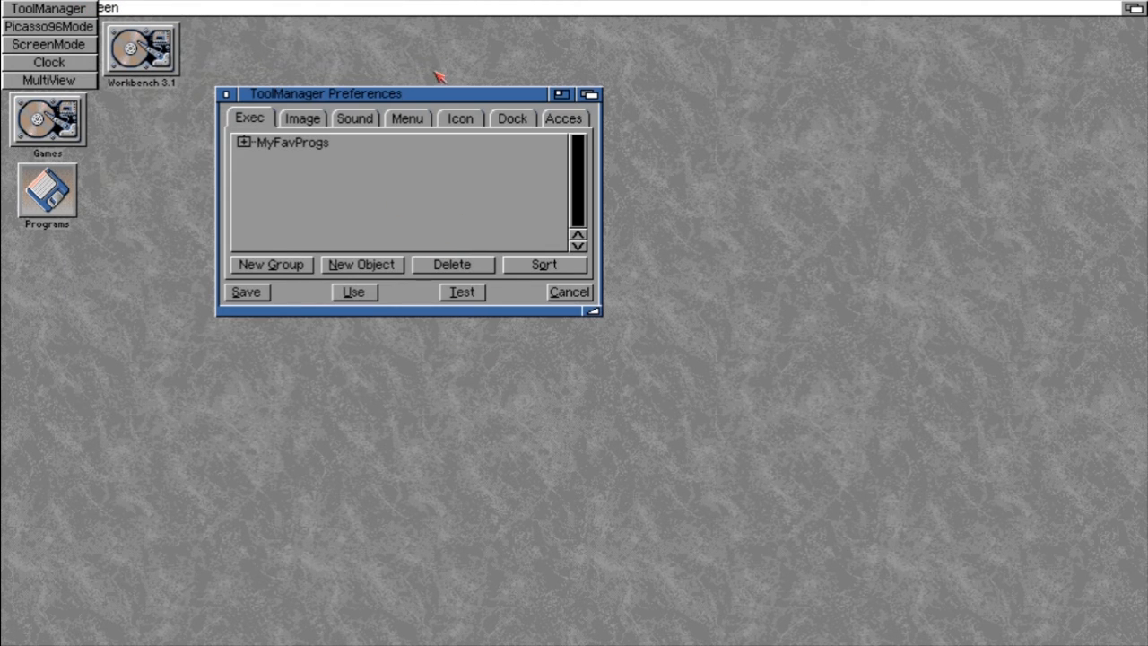
# Test the dock's launch entries by starting and closing ScreenMode and Clock.
pyautogui.click(59, 44)
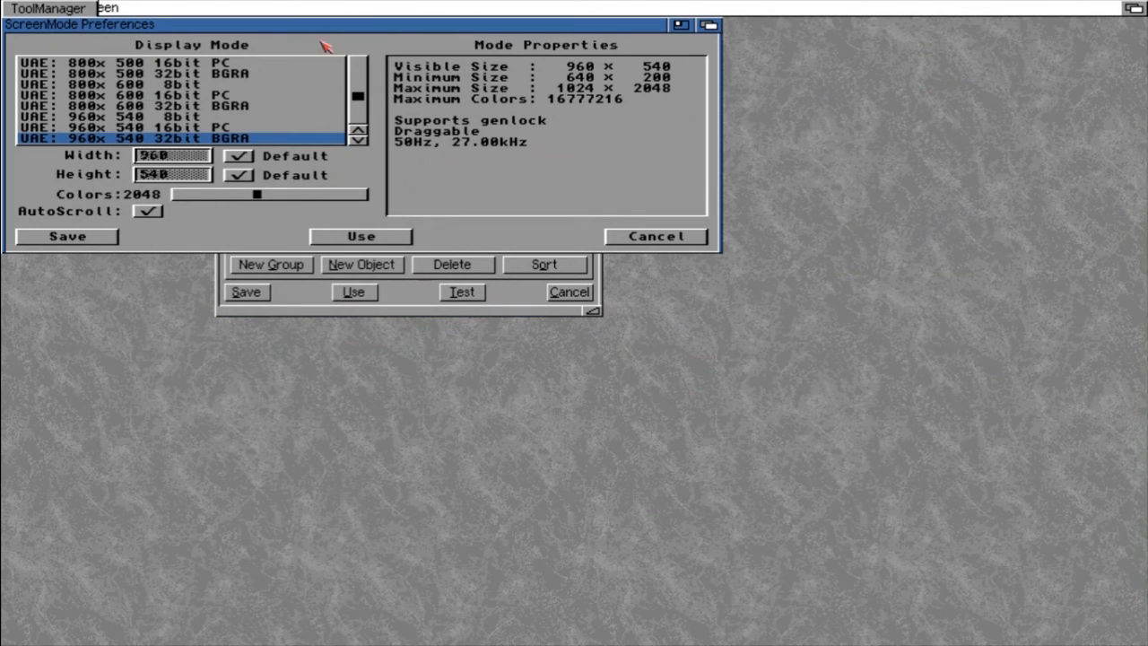
pyautogui.click(698, 239)
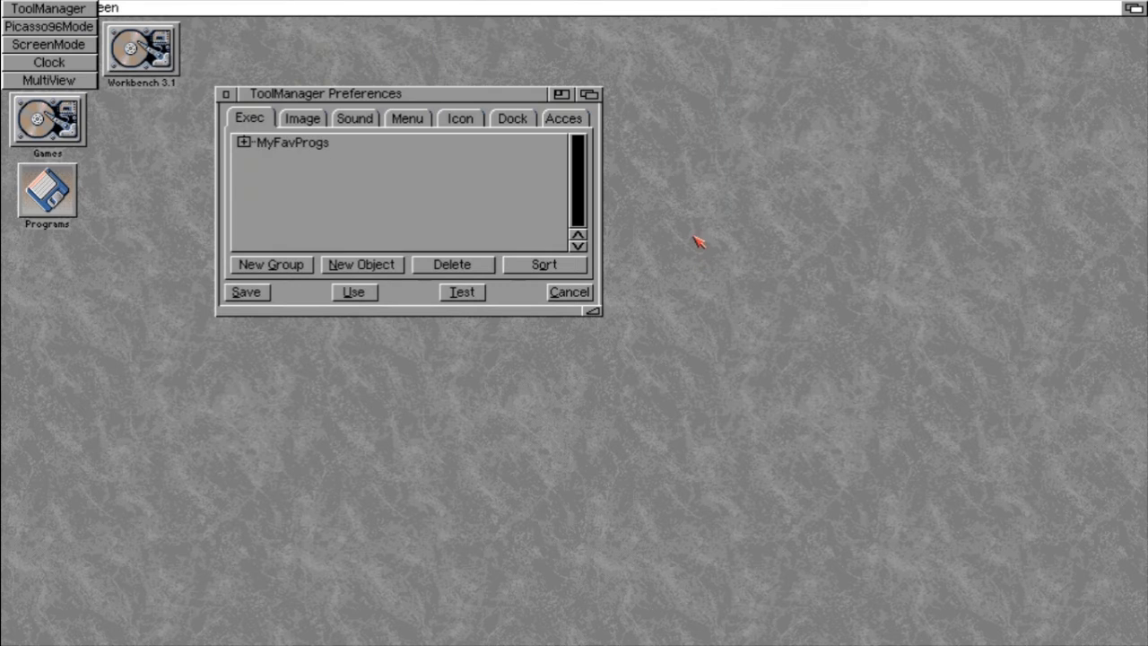
pyautogui.click(57, 64)
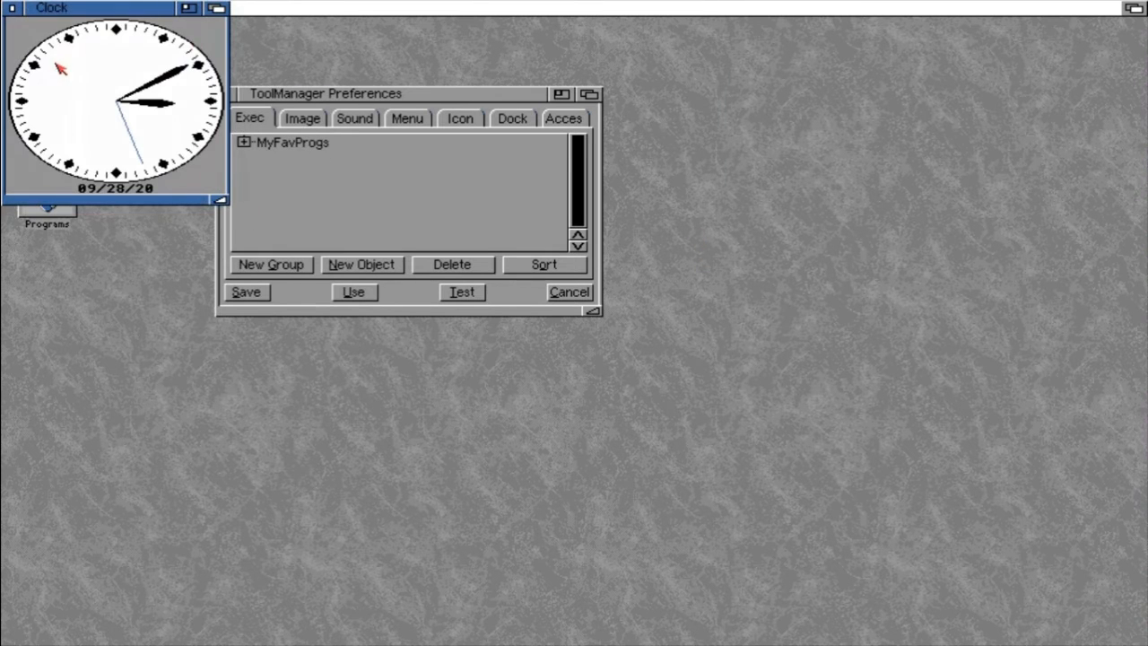
pyautogui.click(12, 8)
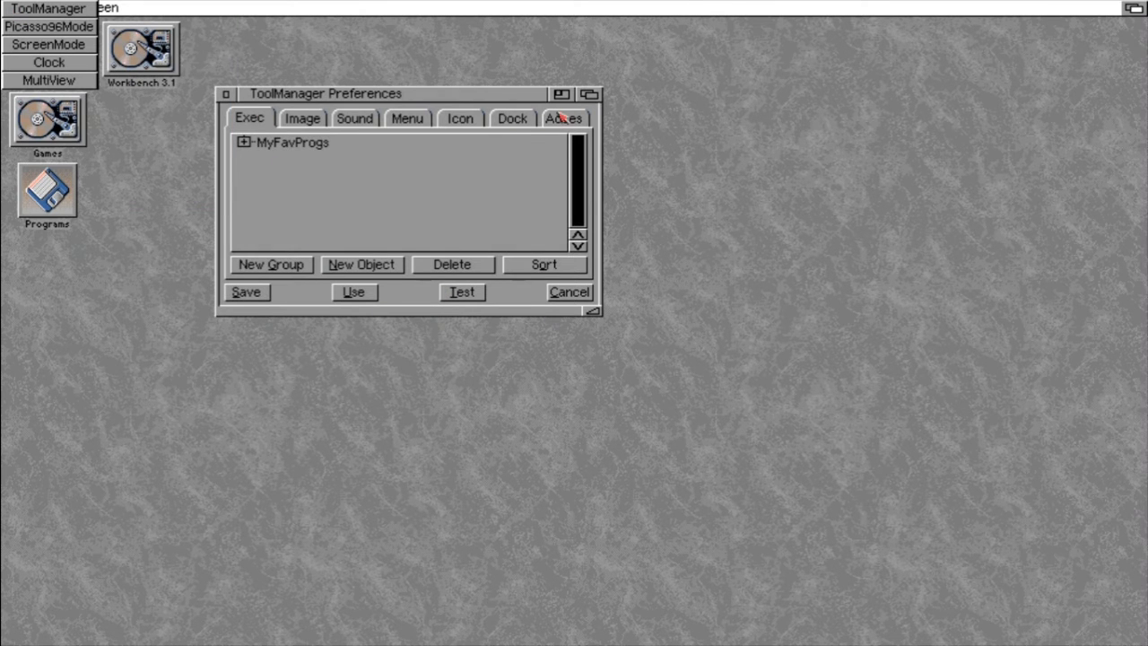
# Show the dock objects in ToolManager Preferences and expand the MyFavProgsDock group without renaming it.
pyautogui.click(519, 131)
pyautogui.click(513, 119)
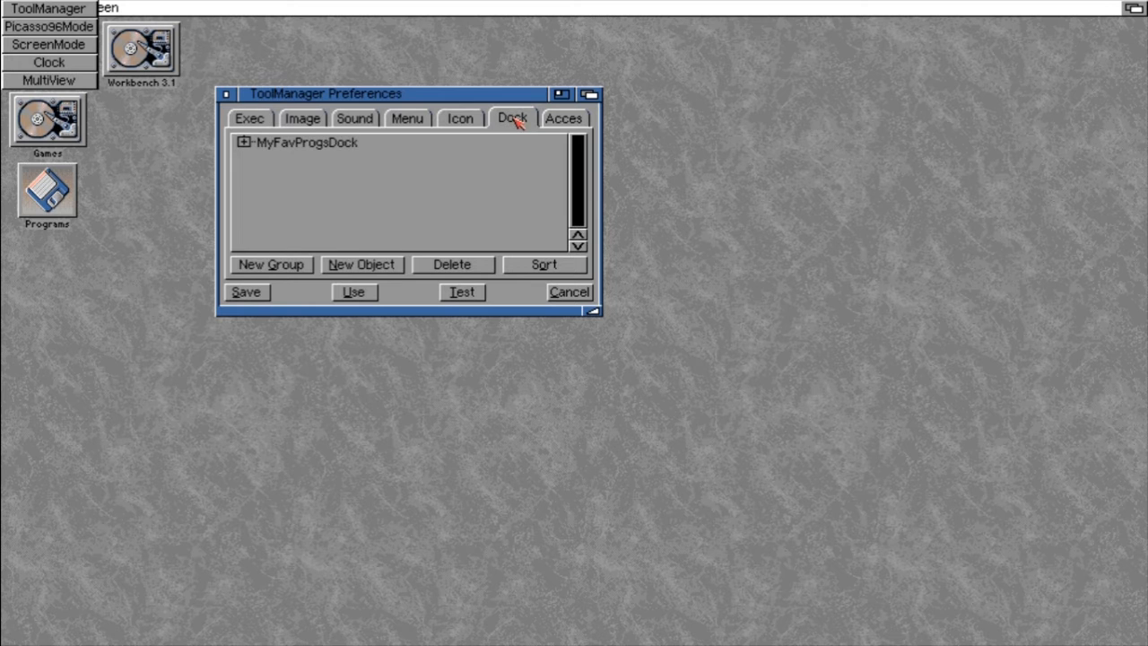
pyautogui.click(317, 142)
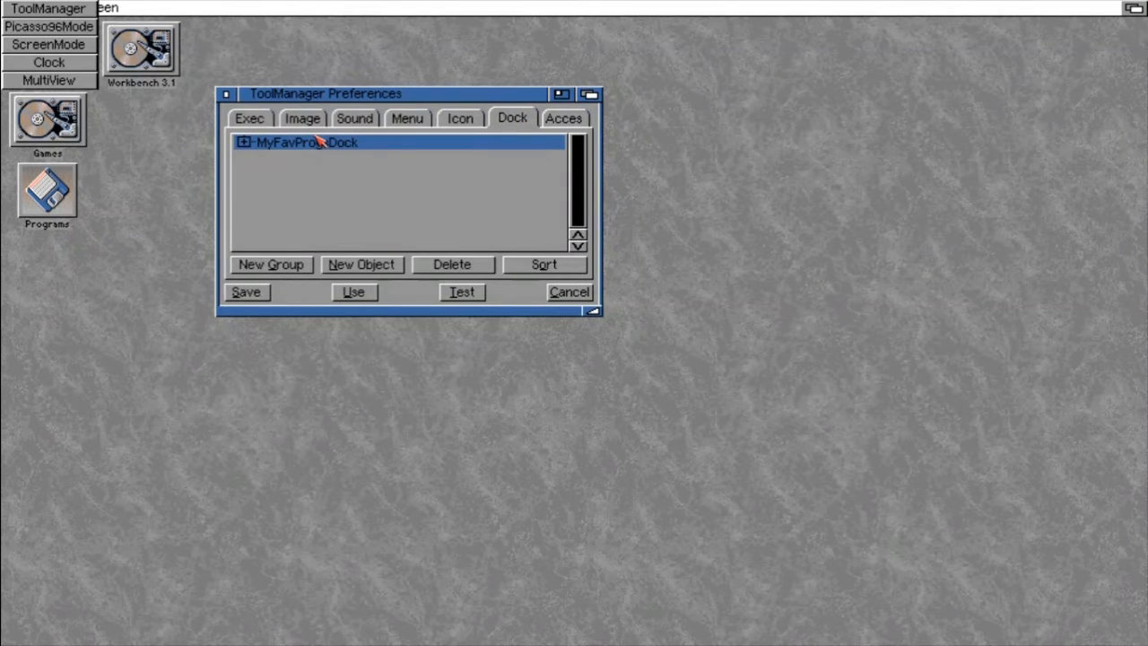
pyautogui.doubleClick(317, 142)
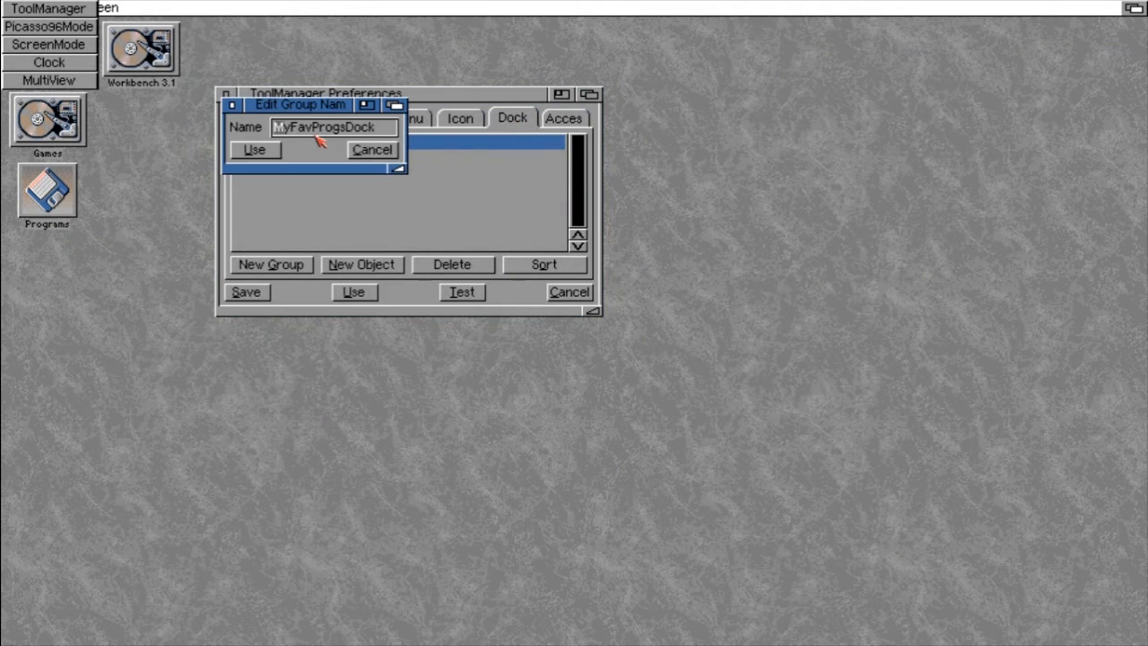
pyautogui.click(372, 150)
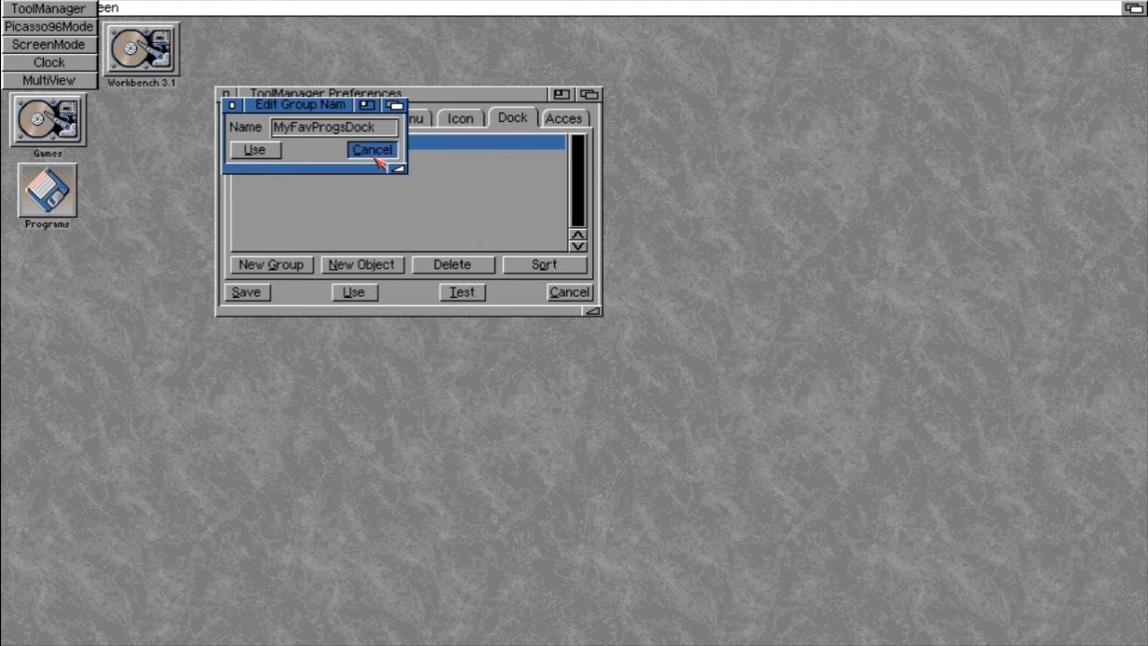
pyautogui.click(245, 142)
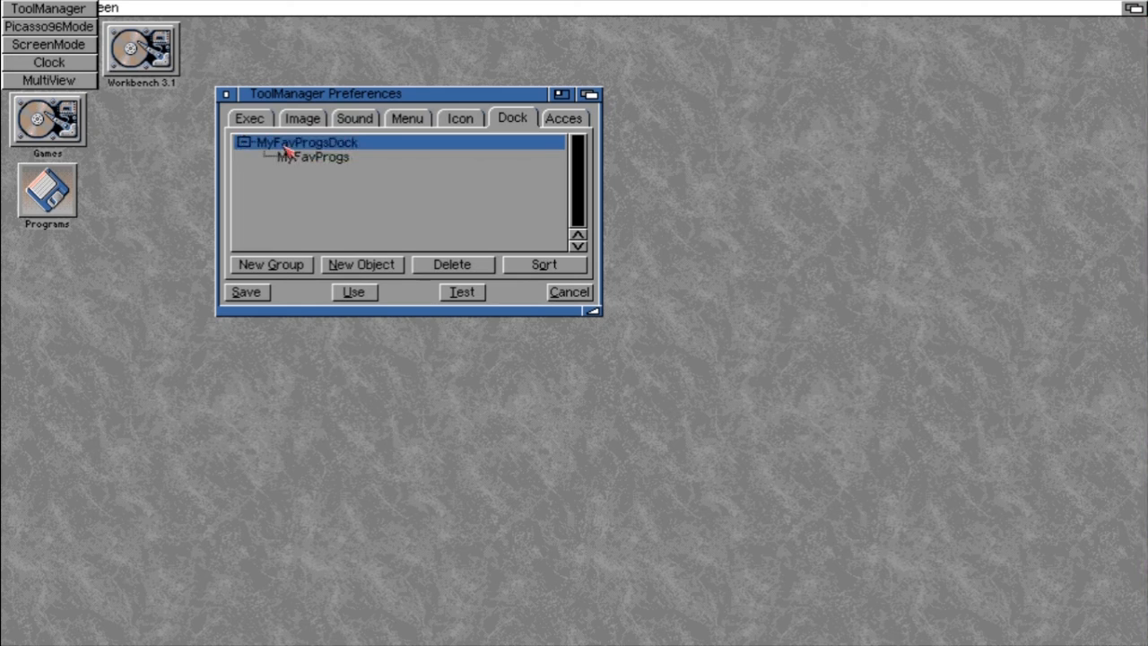
# Set the MyFavProgs dock's position to 479/491 near the desktop's lower middle and test the configuration.
pyautogui.doubleClick(310, 158)
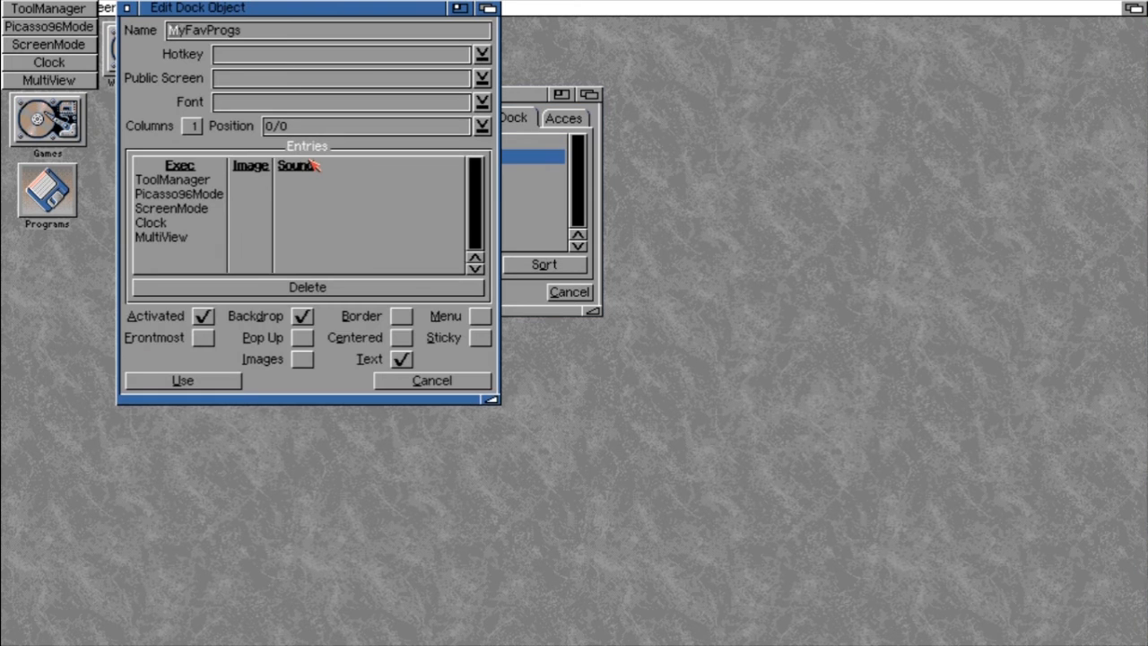
pyautogui.click(489, 128)
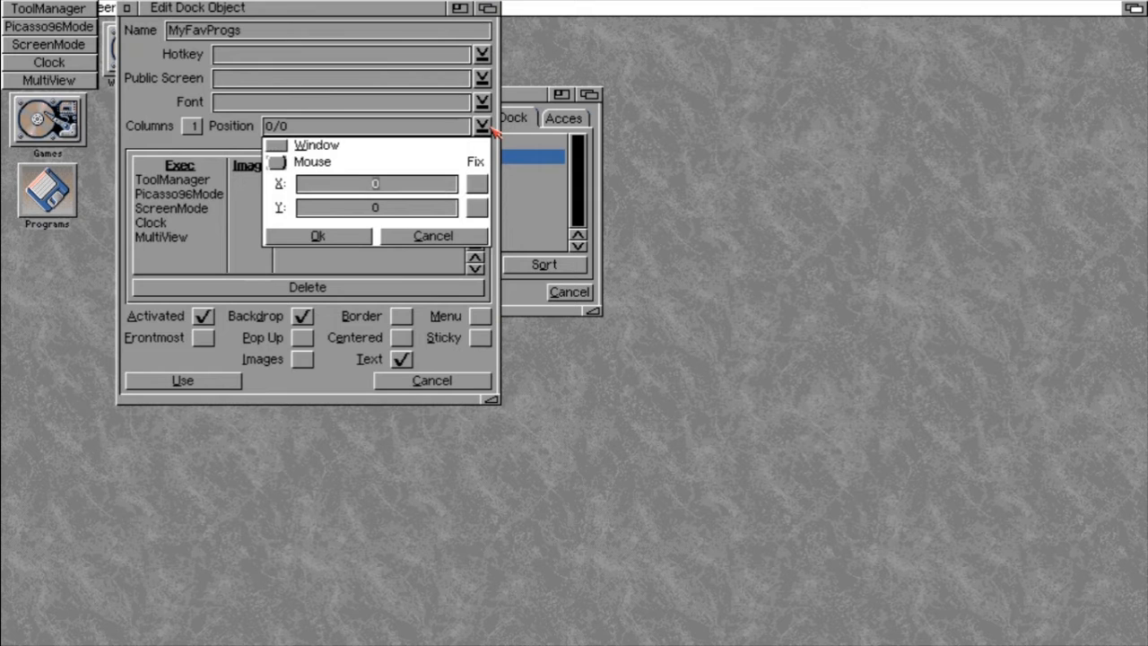
pyautogui.click(280, 163)
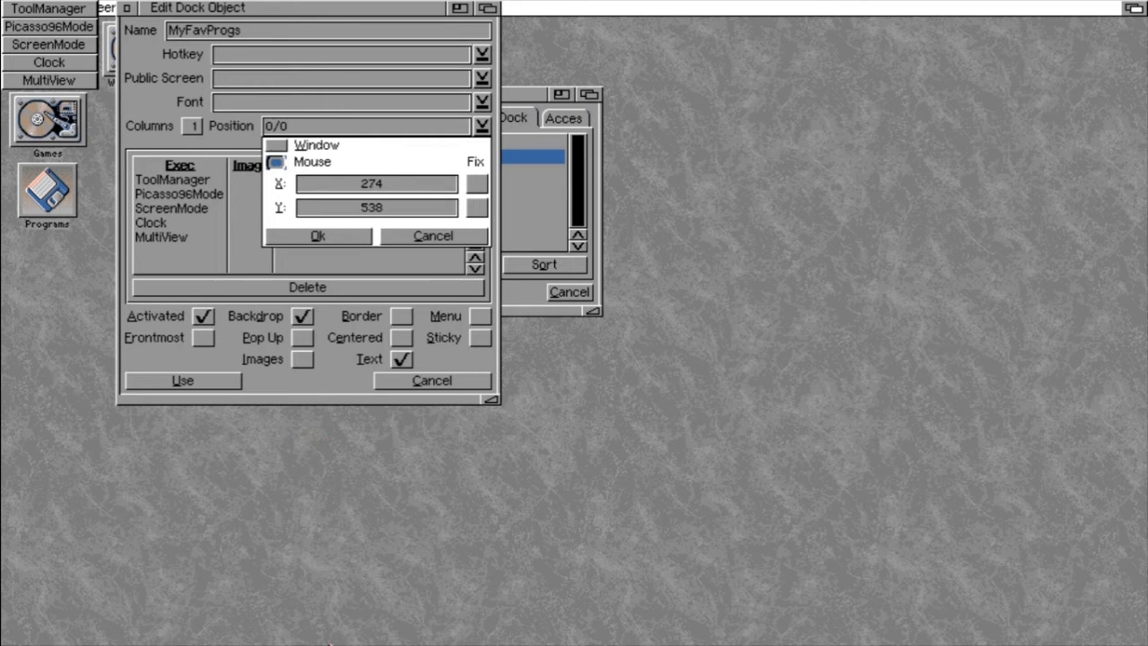
pyautogui.click(575, 588)
pyautogui.click(320, 236)
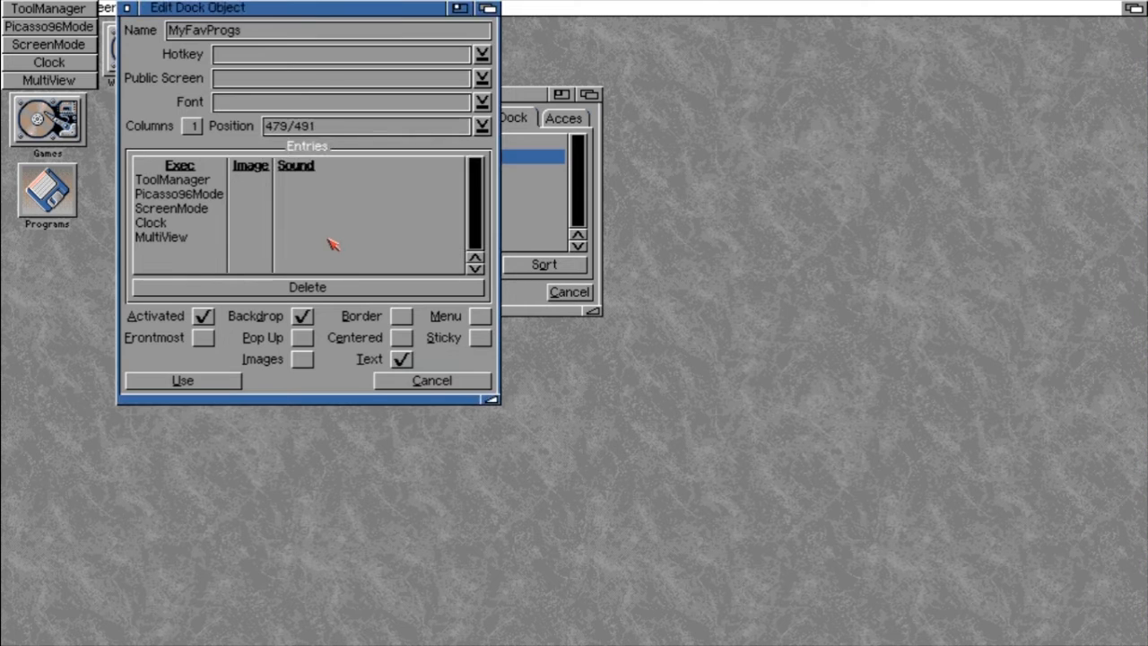
pyautogui.click(204, 381)
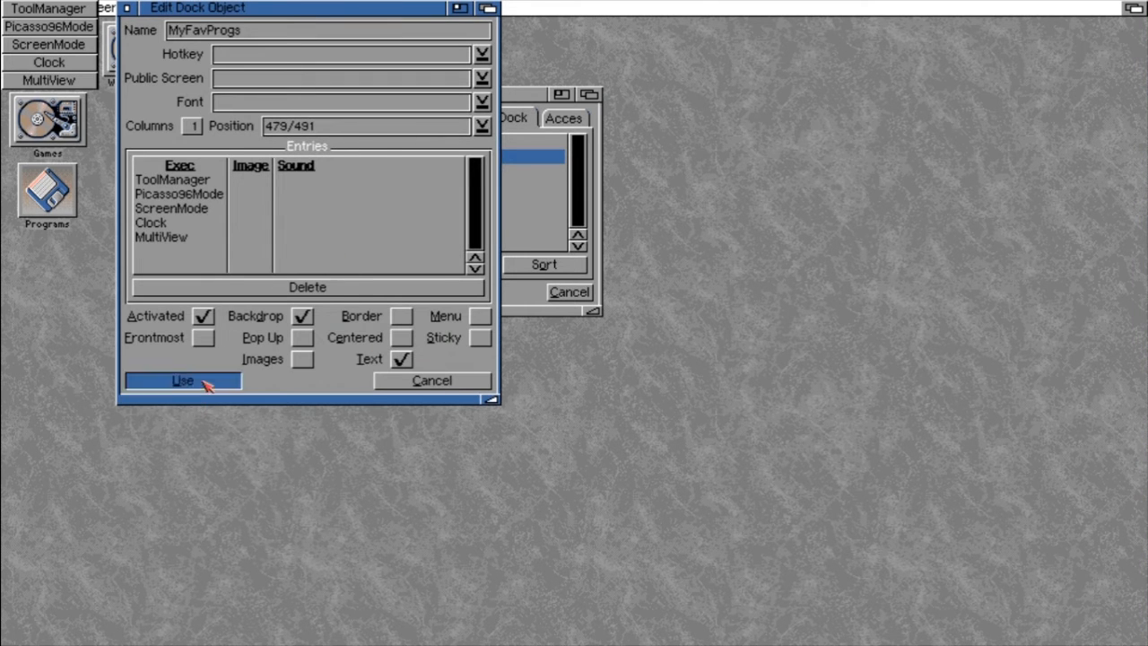
pyautogui.click(462, 293)
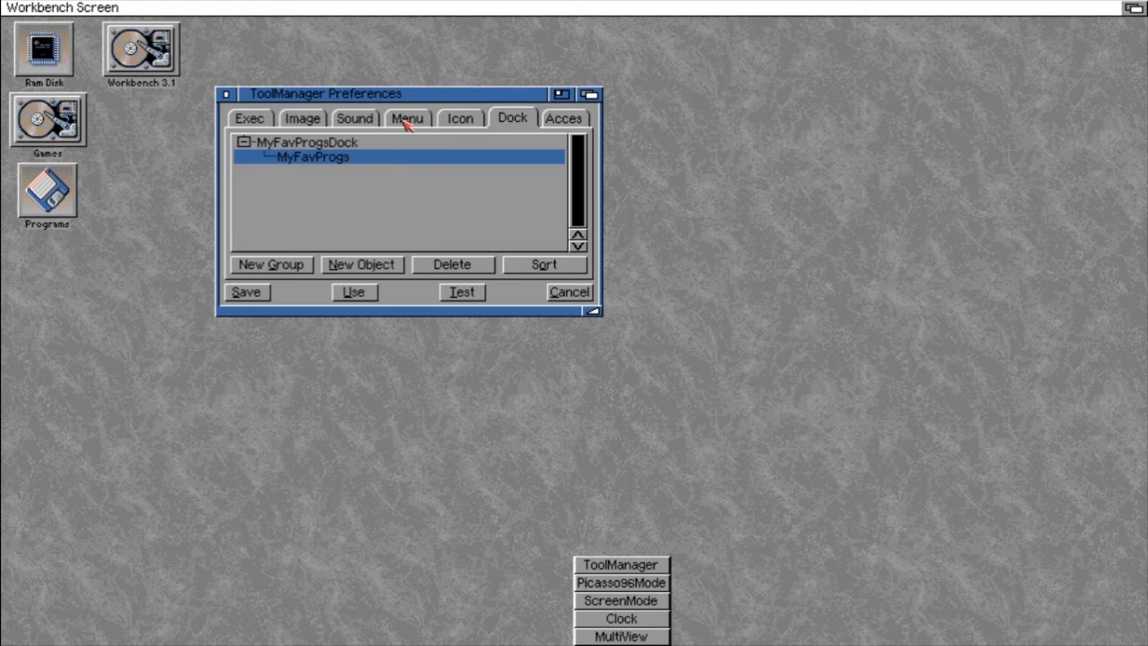
# Move the MyFavProgs dock to position 0/156 at the desktop's left edge and test the configuration.
pyautogui.doubleClick(333, 165)
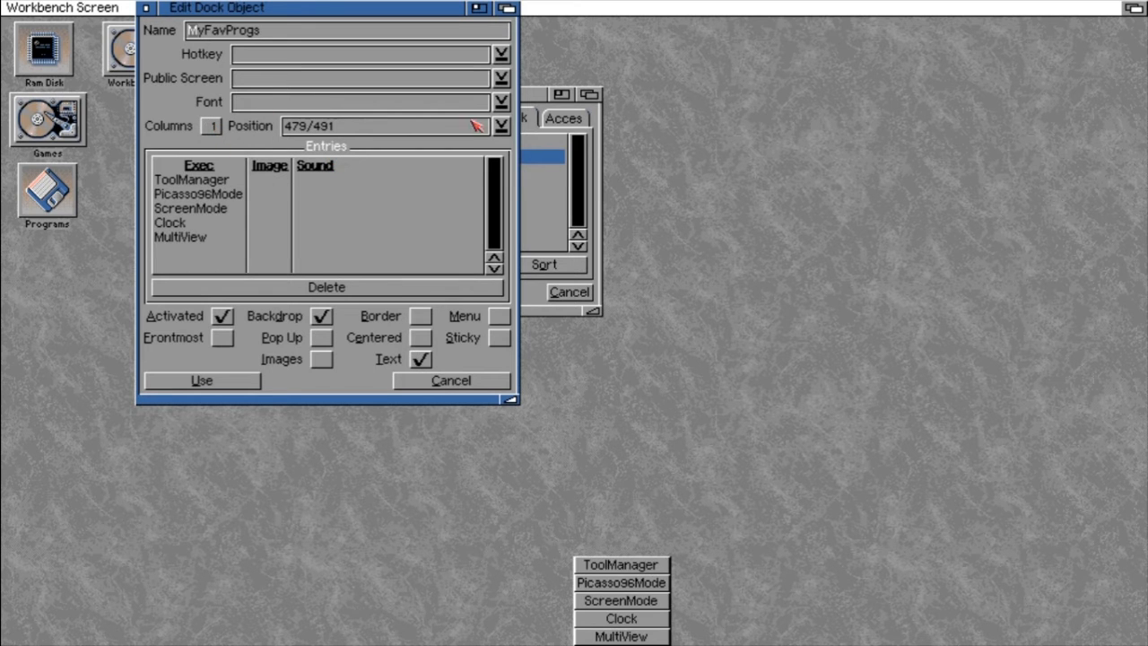
pyautogui.click(500, 127)
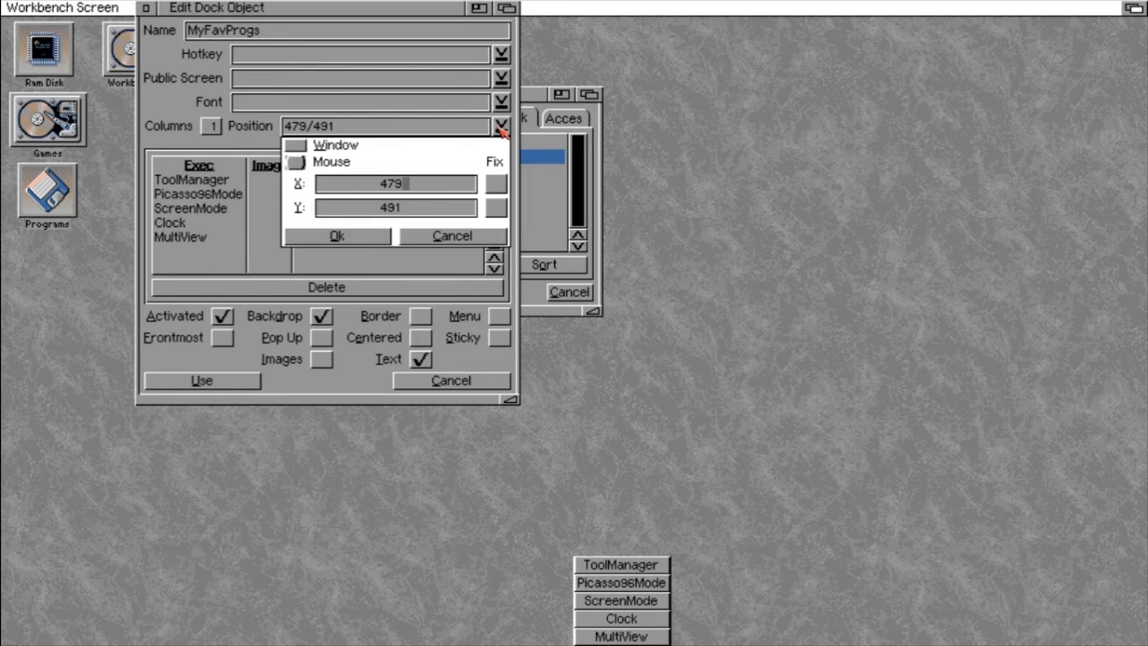
pyautogui.click(301, 164)
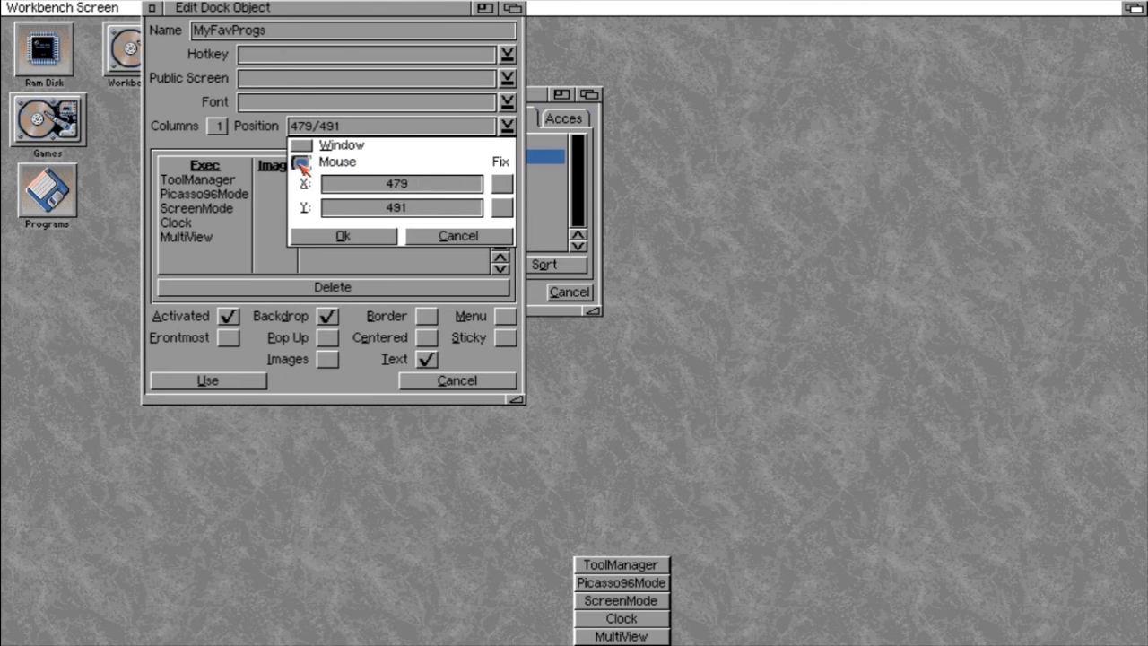
pyautogui.moveTo(301, 163); pyautogui.dragTo(1, 188)
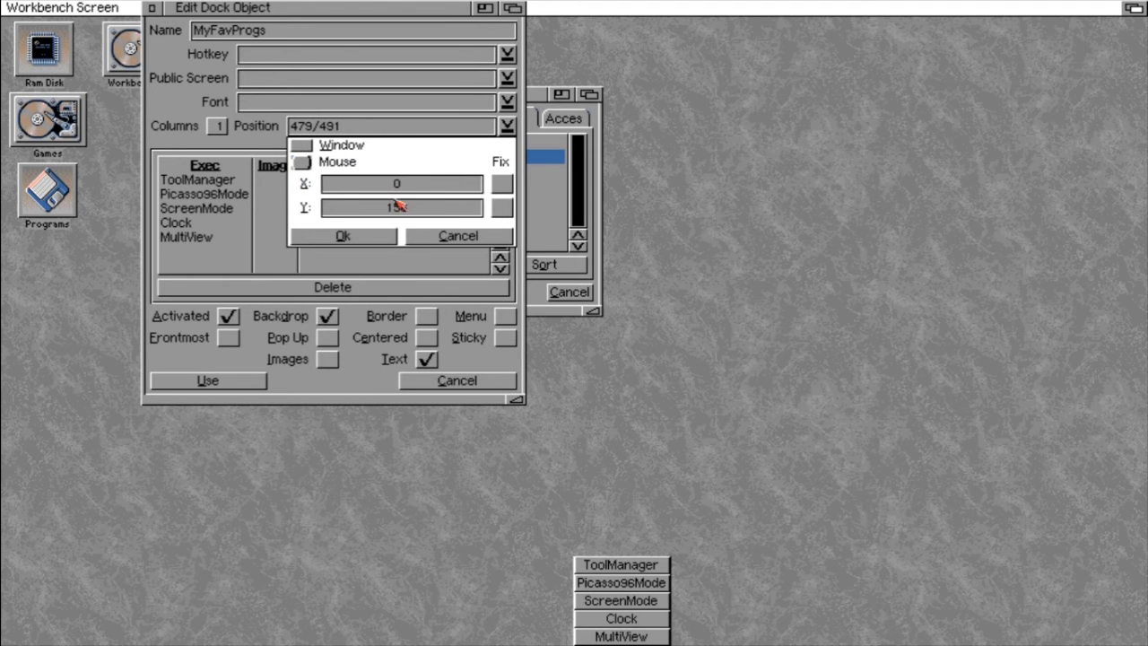
pyautogui.click(375, 239)
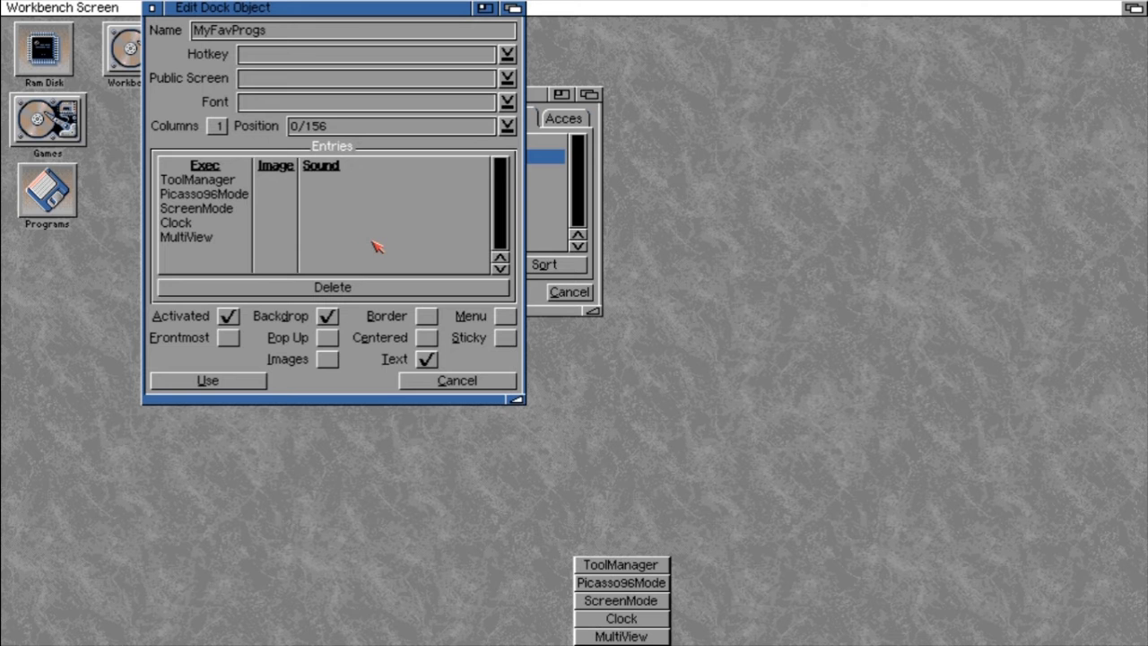
pyautogui.click(236, 384)
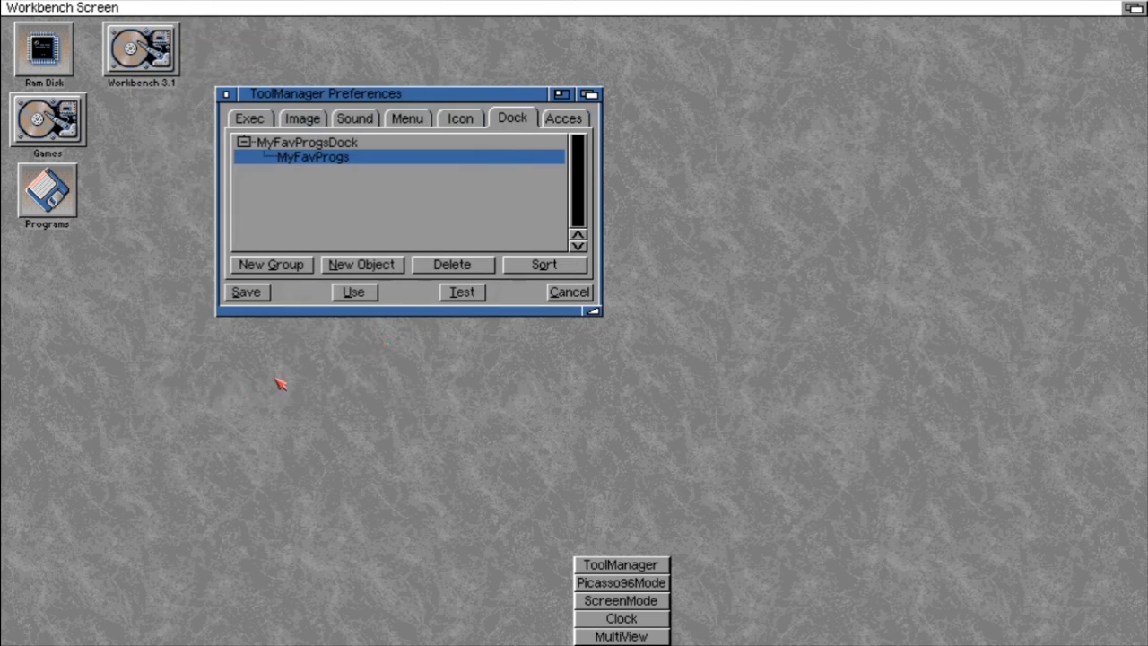
pyautogui.click(477, 296)
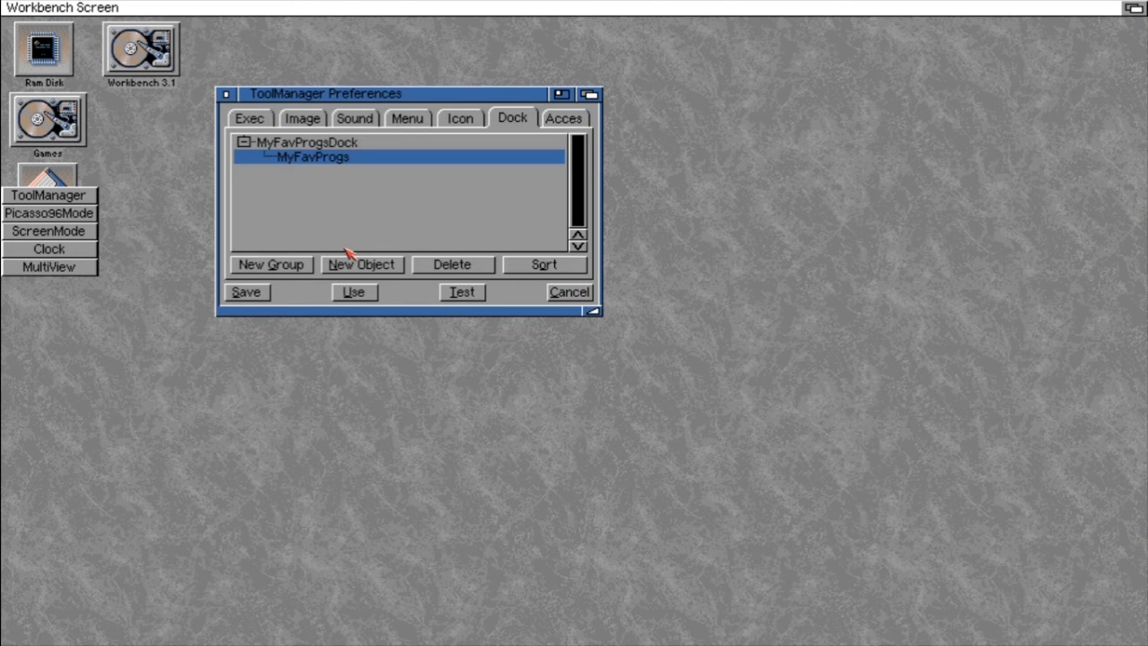
# Place the MyFavProgs dock at position 959/539 in the desktop's lower-right corner and test the configuration.
pyautogui.doubleClick(321, 157)
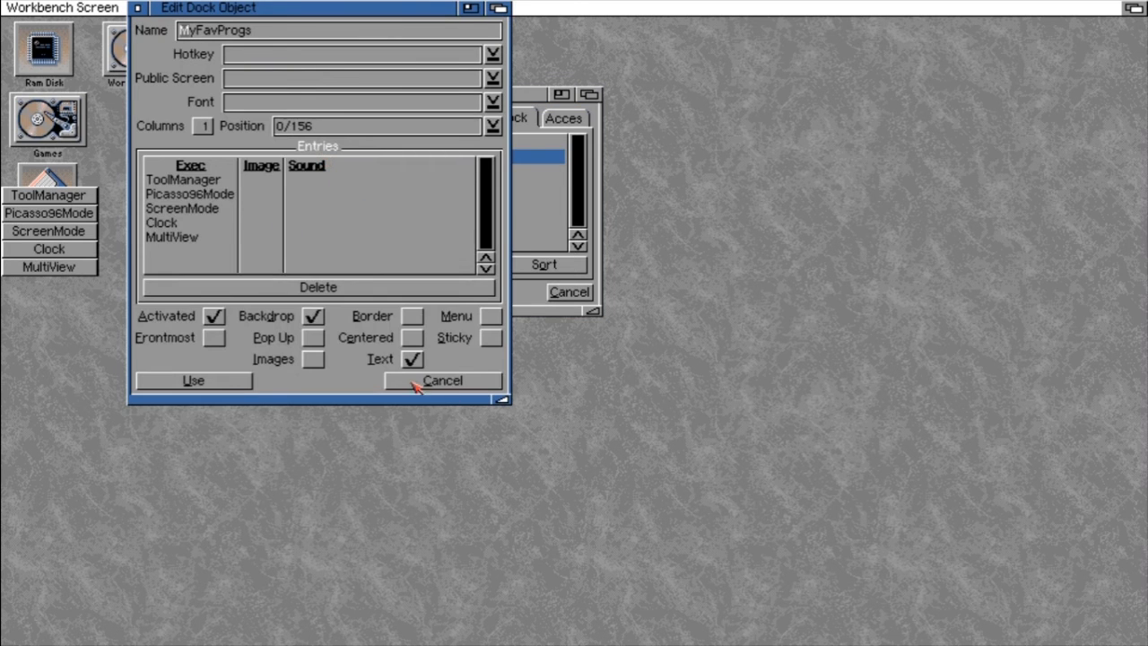
pyautogui.click(493, 126)
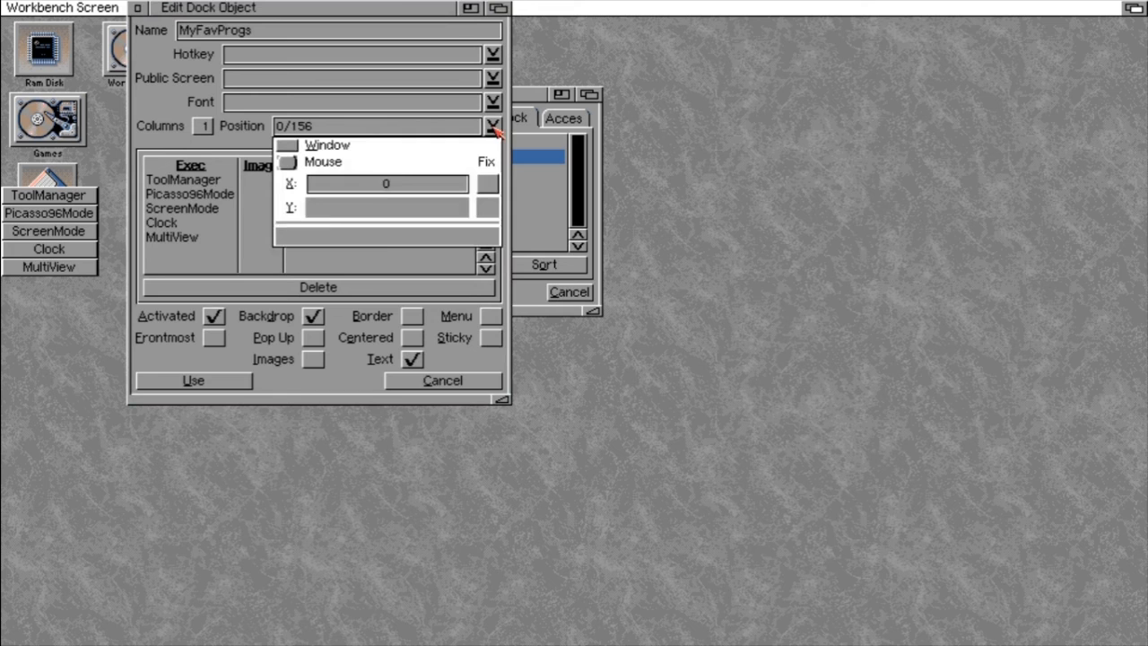
pyautogui.click(288, 164)
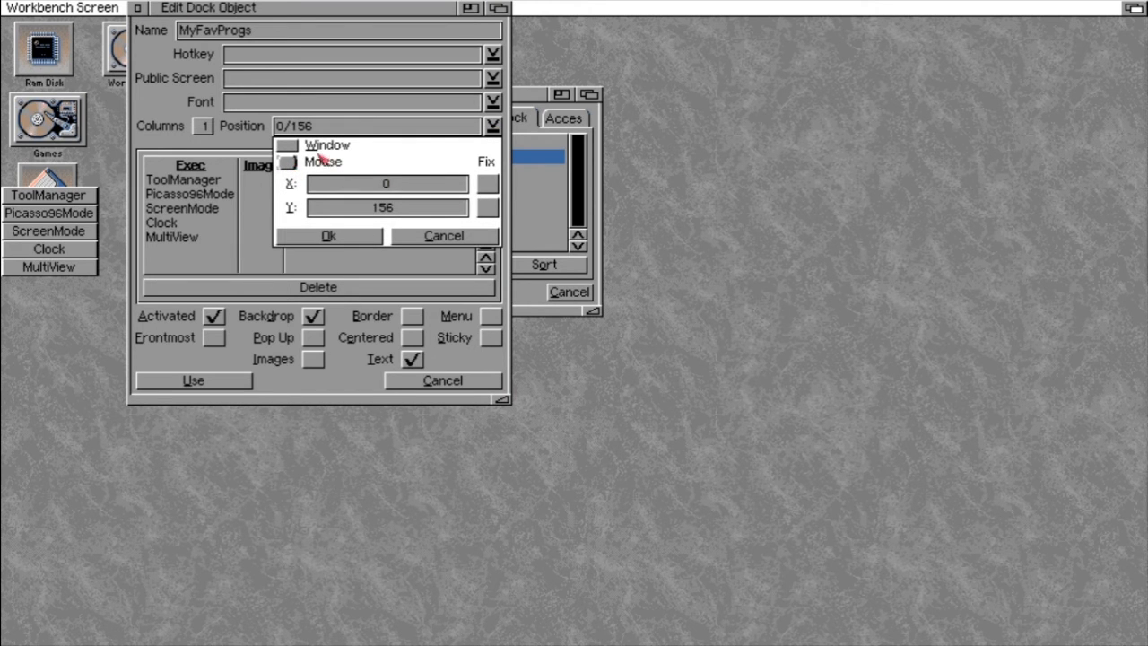
pyautogui.click(288, 164)
pyautogui.moveTo(294, 164)
pyautogui.mouseDown()
pyautogui.moveTo(983, 479)
pyautogui.moveTo(1147, 645)
pyautogui.mouseUp()
pyautogui.click(341, 237)
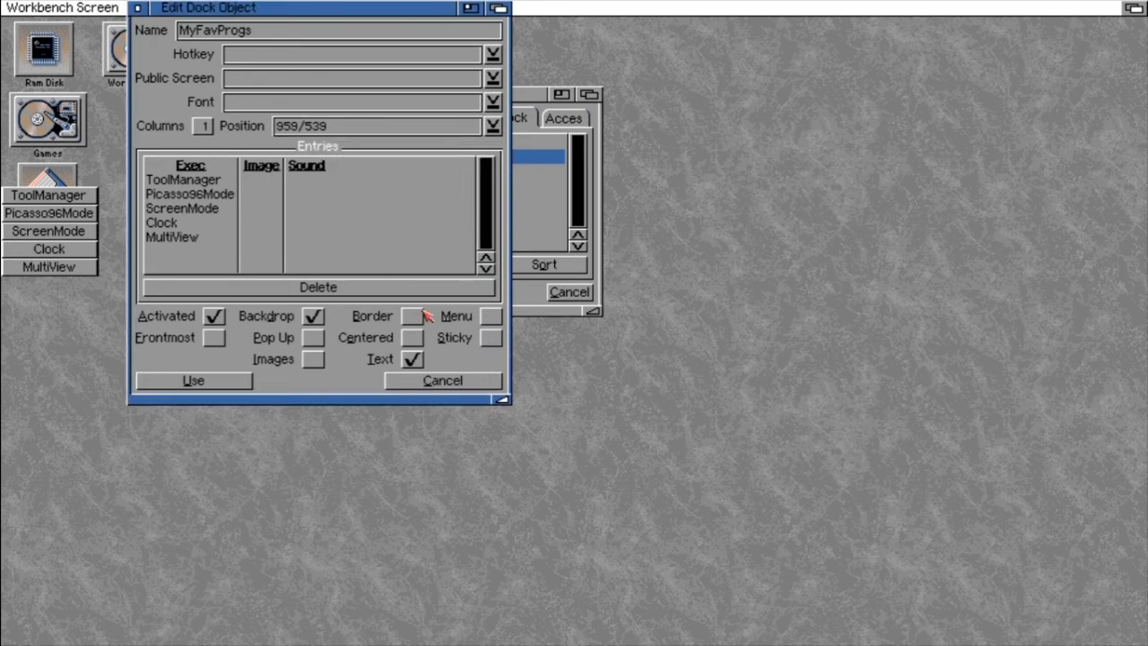
pyautogui.click(205, 384)
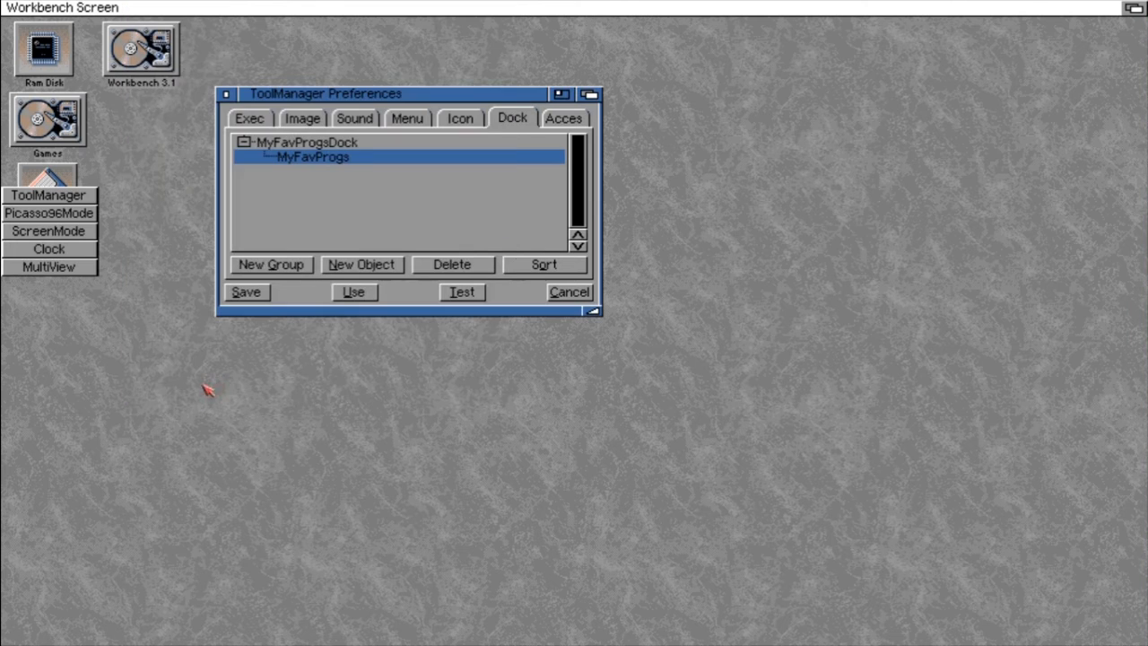
pyautogui.click(461, 293)
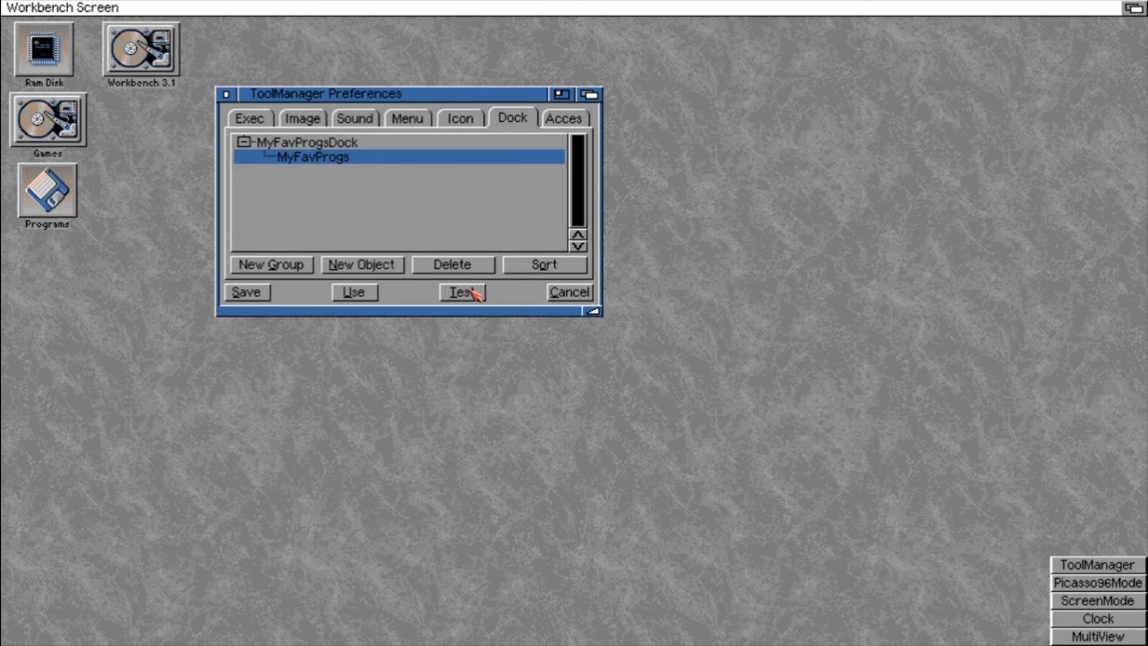
# Set the MyFavProgs dock to 20 columns and test the configuration.
pyautogui.doubleClick(319, 158)
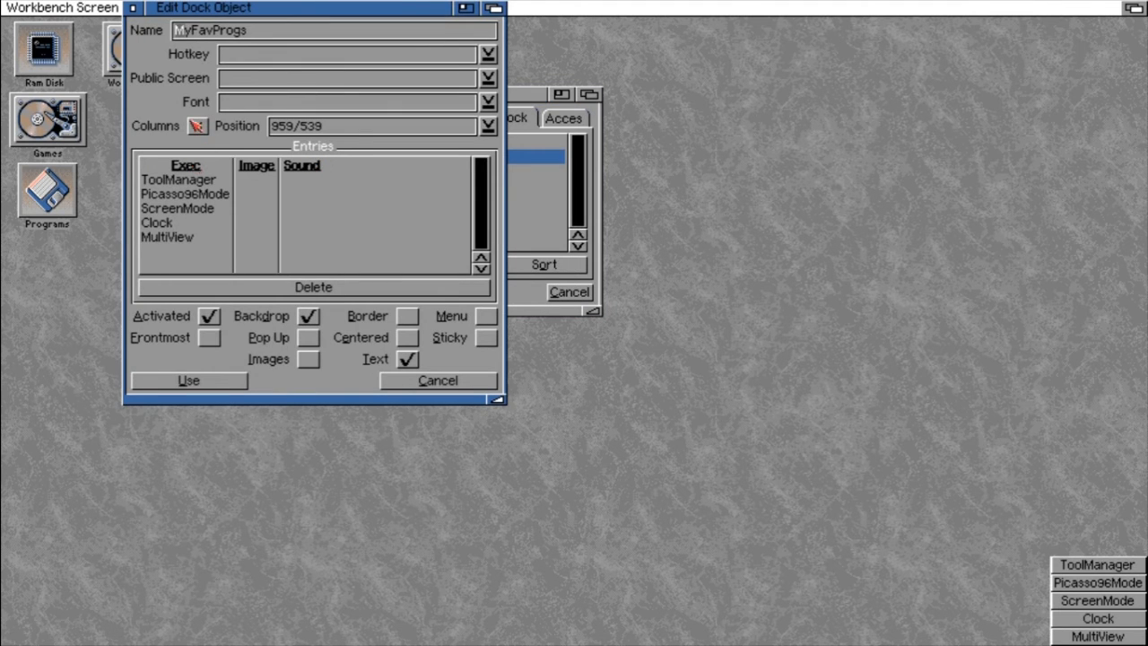
pyautogui.moveTo(202, 125); pyautogui.dragTo(242, 129)
pyautogui.click(231, 383)
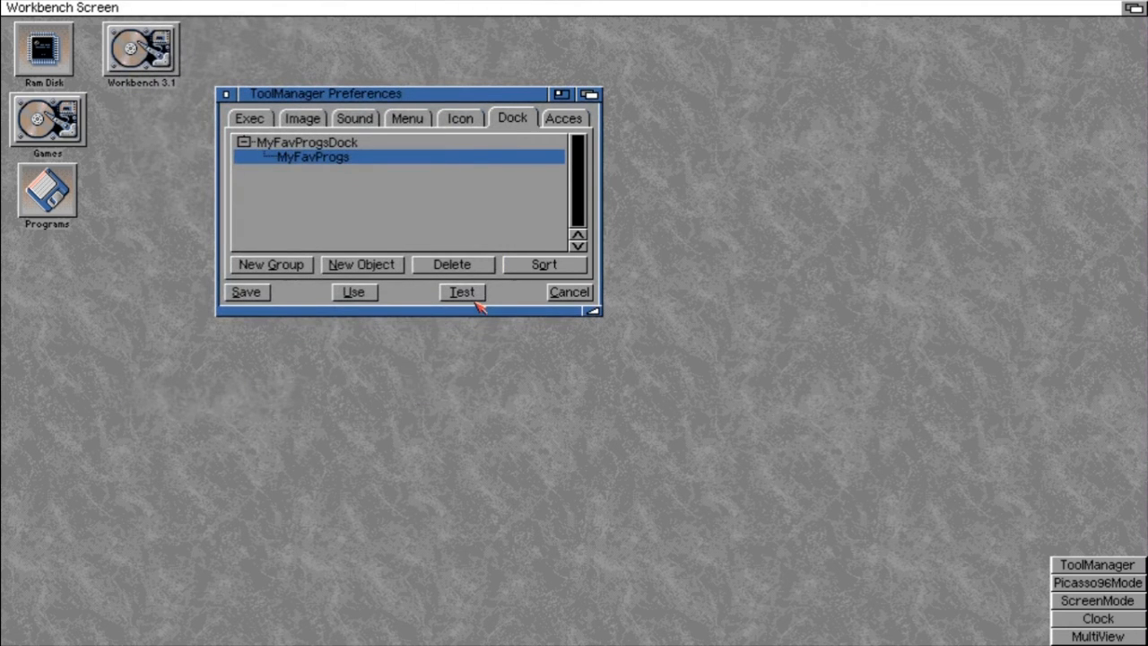
pyautogui.click(465, 293)
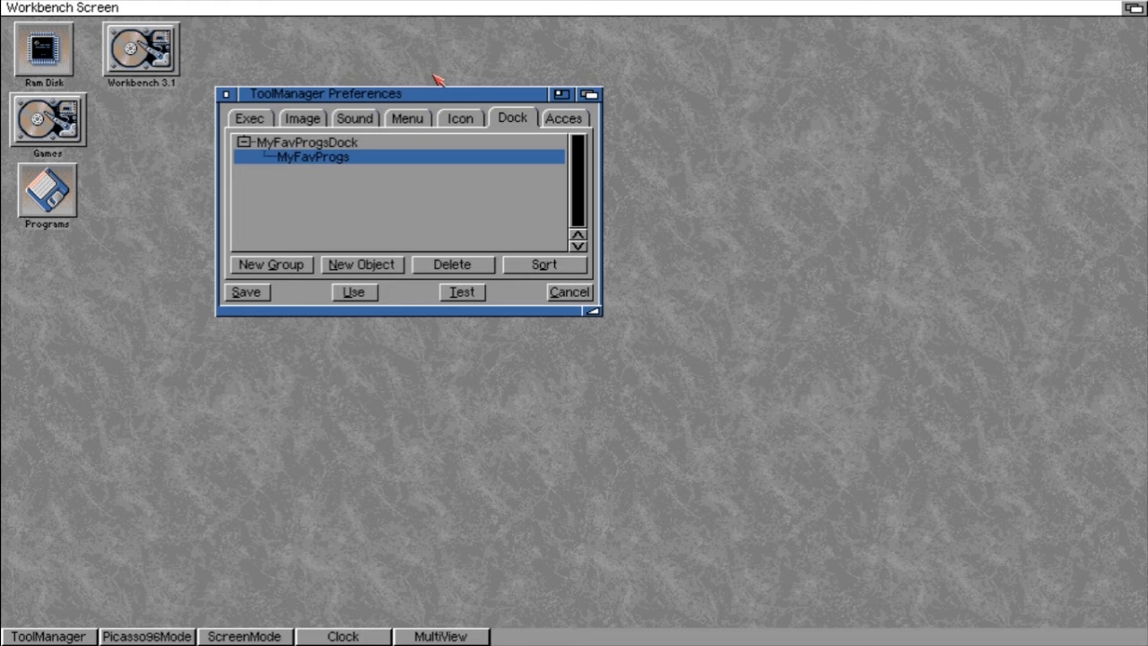
# Change the MyFavProgs dock's column count to 4, apply it to the dock object and test the configuration.
pyautogui.doubleClick(330, 167)
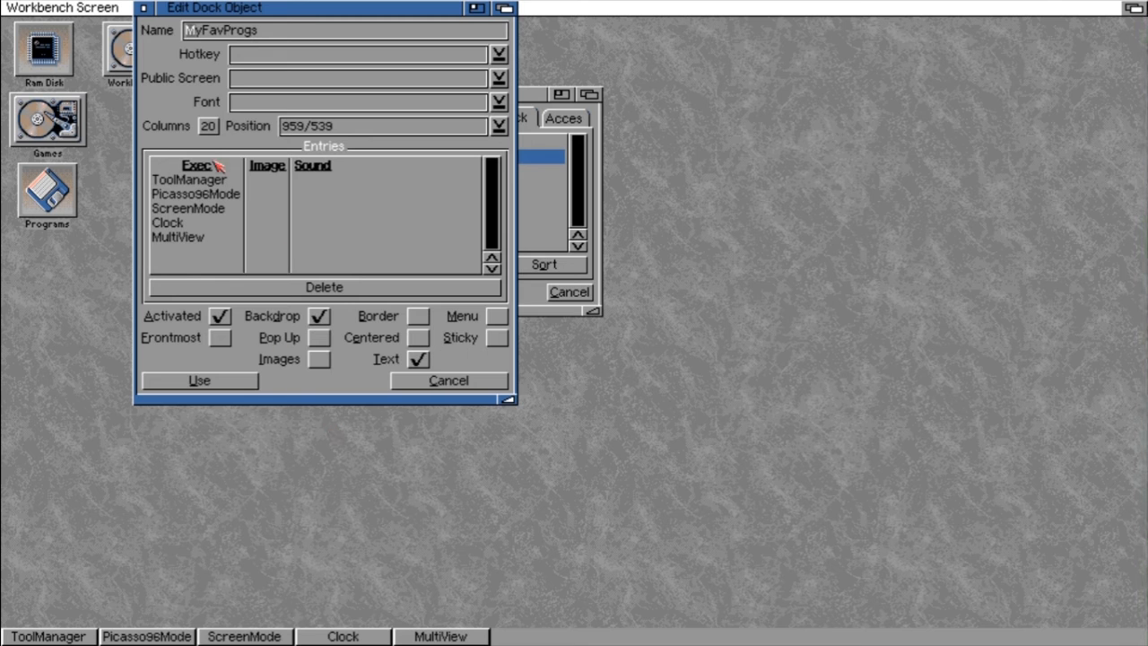
pyautogui.click(208, 126)
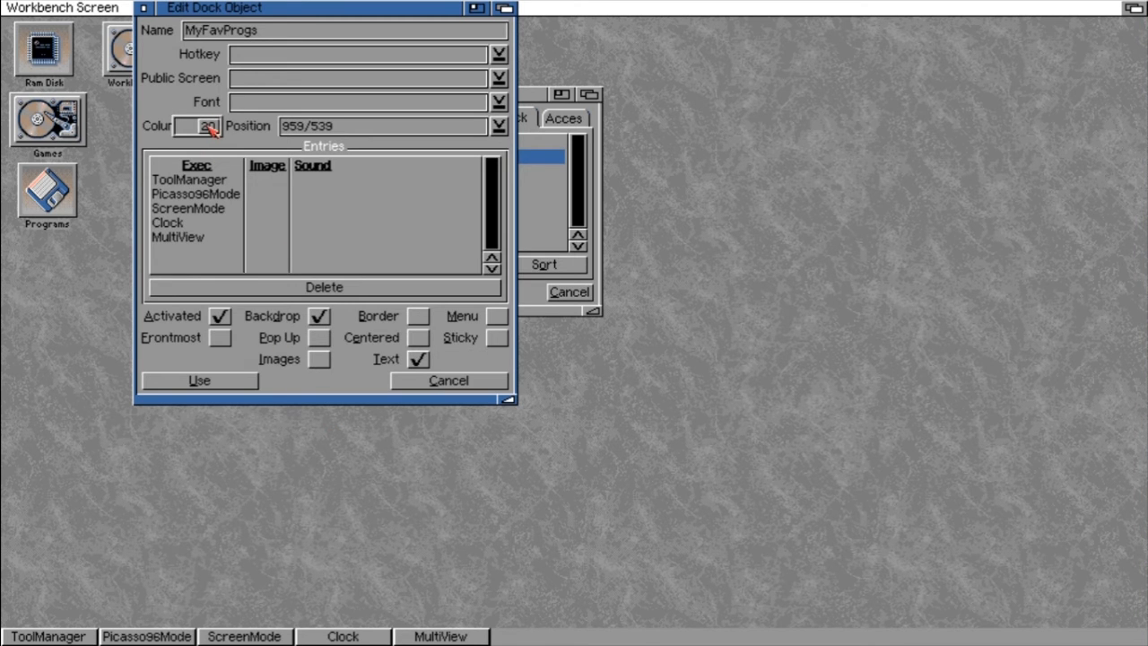
pyautogui.press('BackSpace')
pyautogui.press('BackSpace')
pyautogui.write('3')
pyautogui.press('BackSpace')
pyautogui.write('7')
pyautogui.press('BackSpace')
pyautogui.write('4')
pyautogui.press('Return')
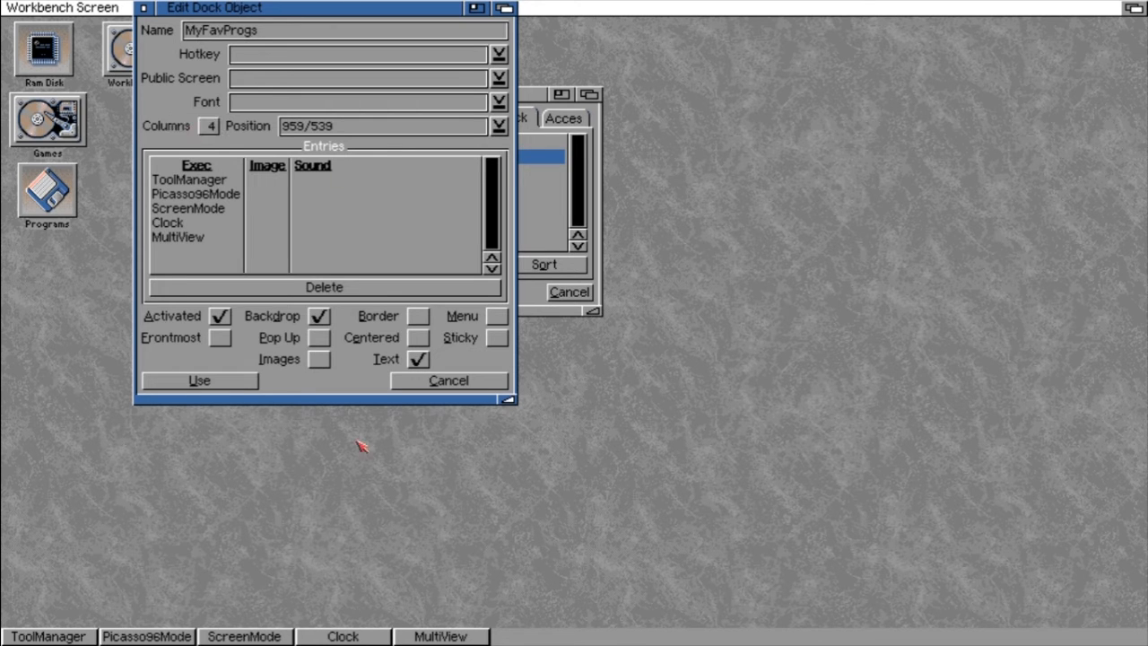
pyautogui.click(221, 380)
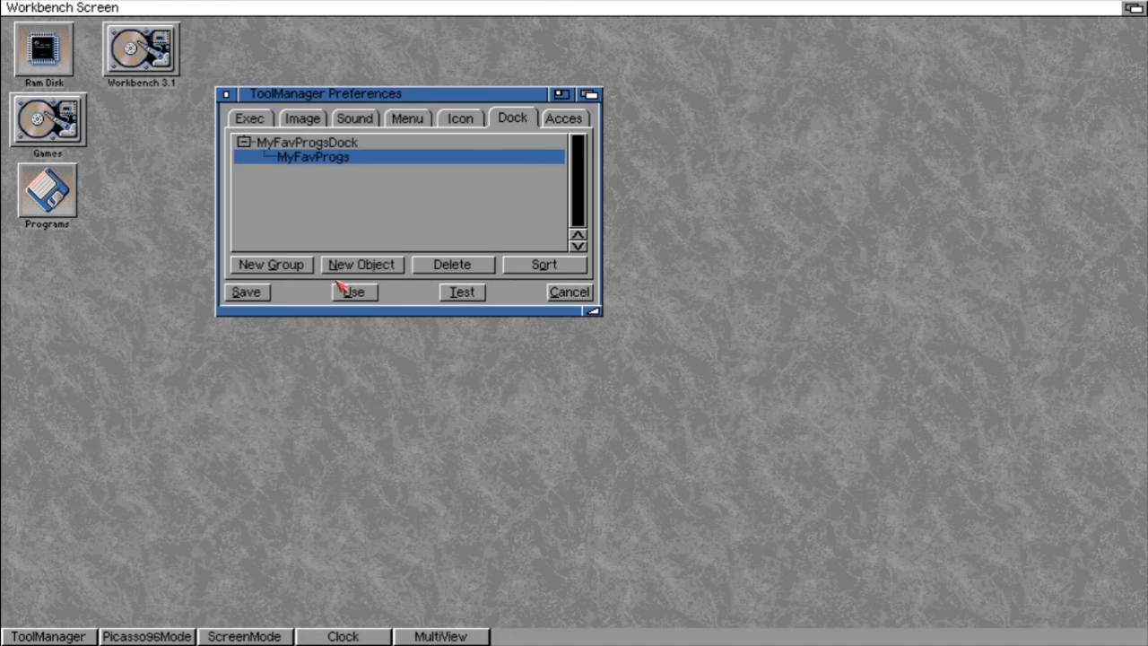
pyautogui.click(468, 301)
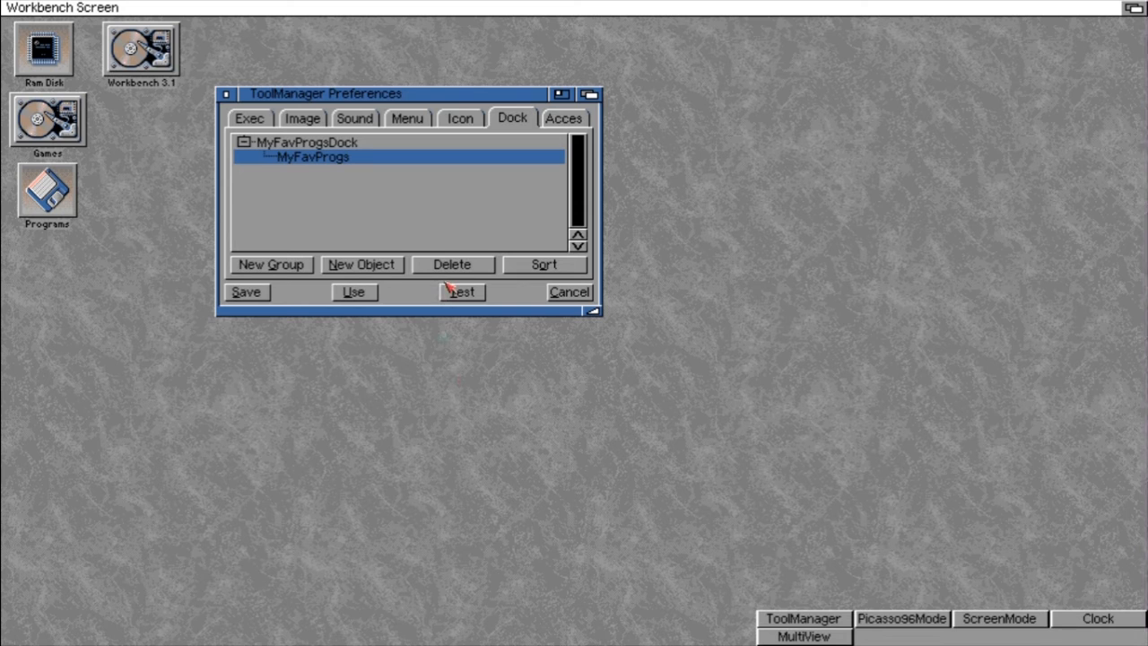
# Give the MyFavProgs dock 5 columns and position 467/539, and test the configuration.
pyautogui.doubleClick(336, 161)
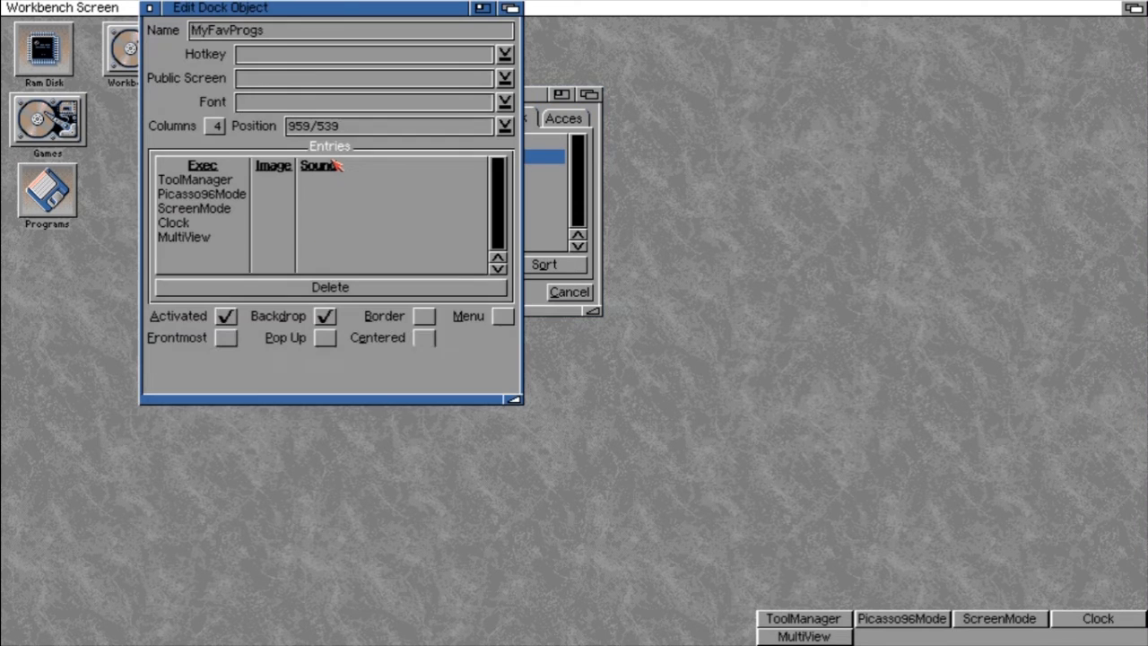
pyautogui.click(216, 126)
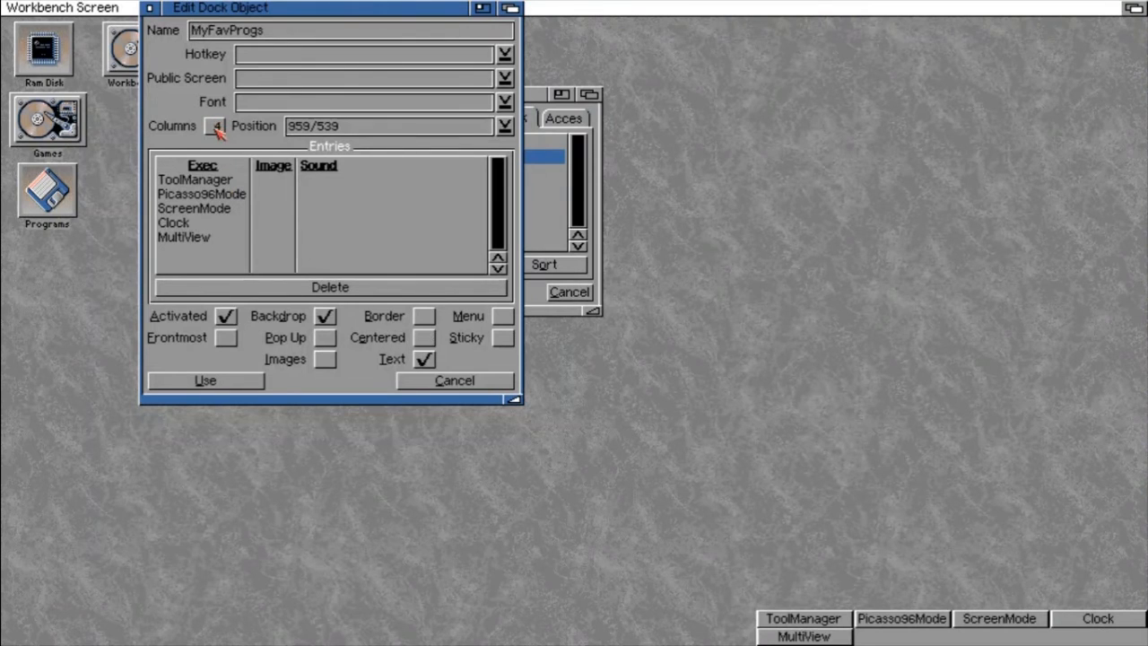
pyautogui.moveTo(209, 121); pyautogui.dragTo(216, 129)
pyautogui.click(505, 128)
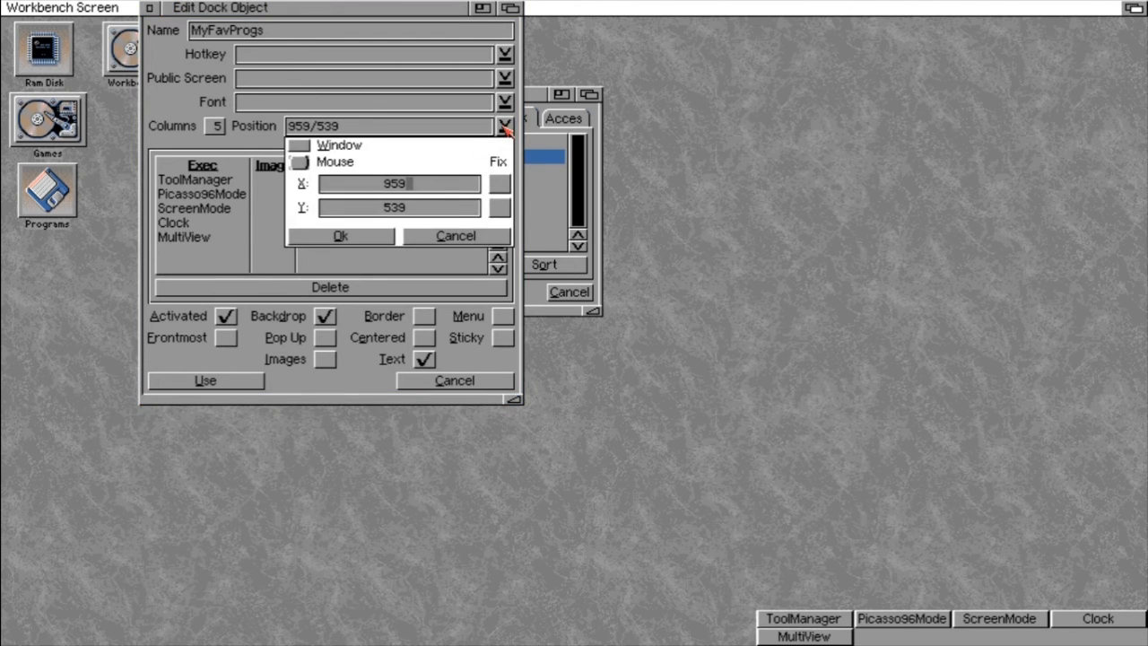
pyautogui.click(302, 163)
pyautogui.moveTo(550, 645); pyautogui.dragTo(559, 645)
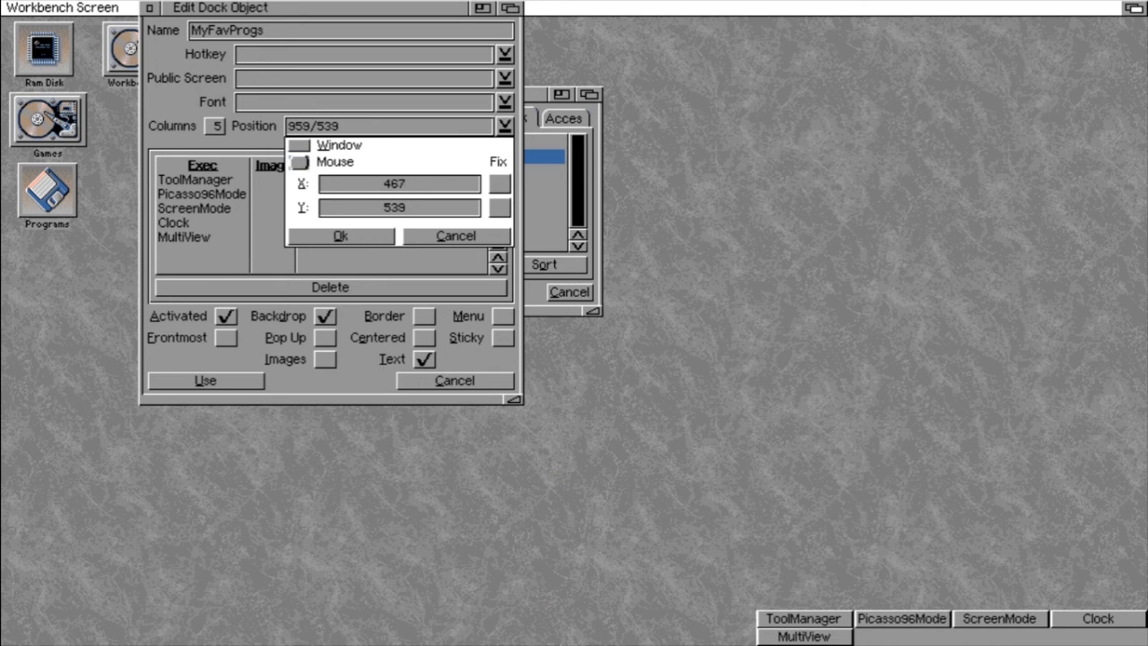
pyautogui.click(385, 237)
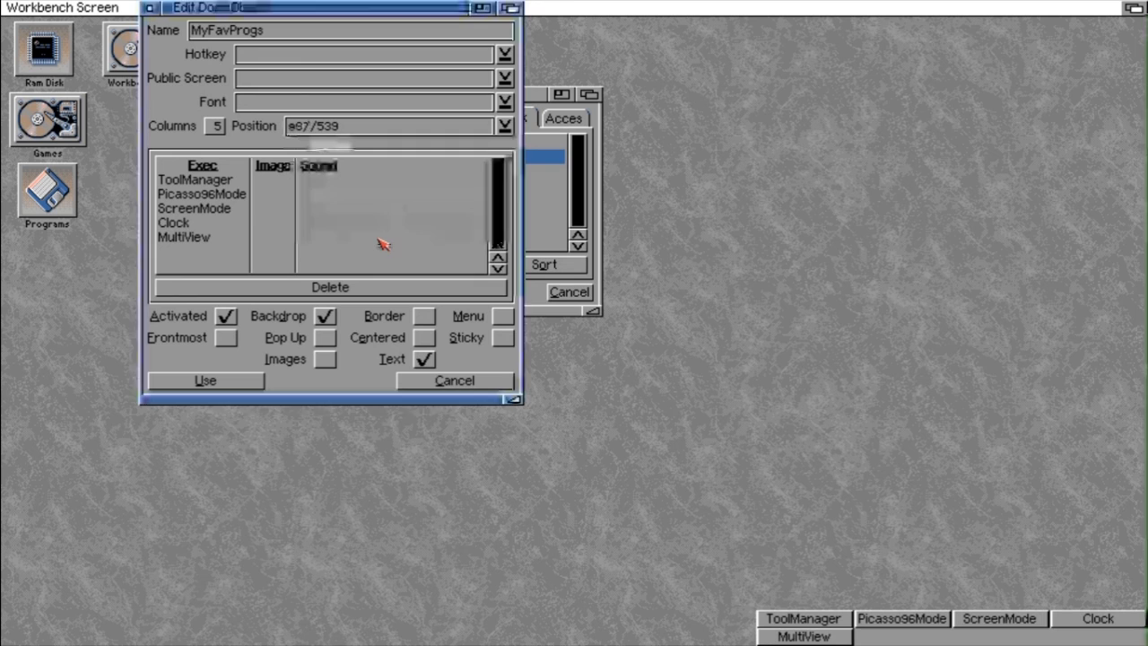
pyautogui.click(229, 388)
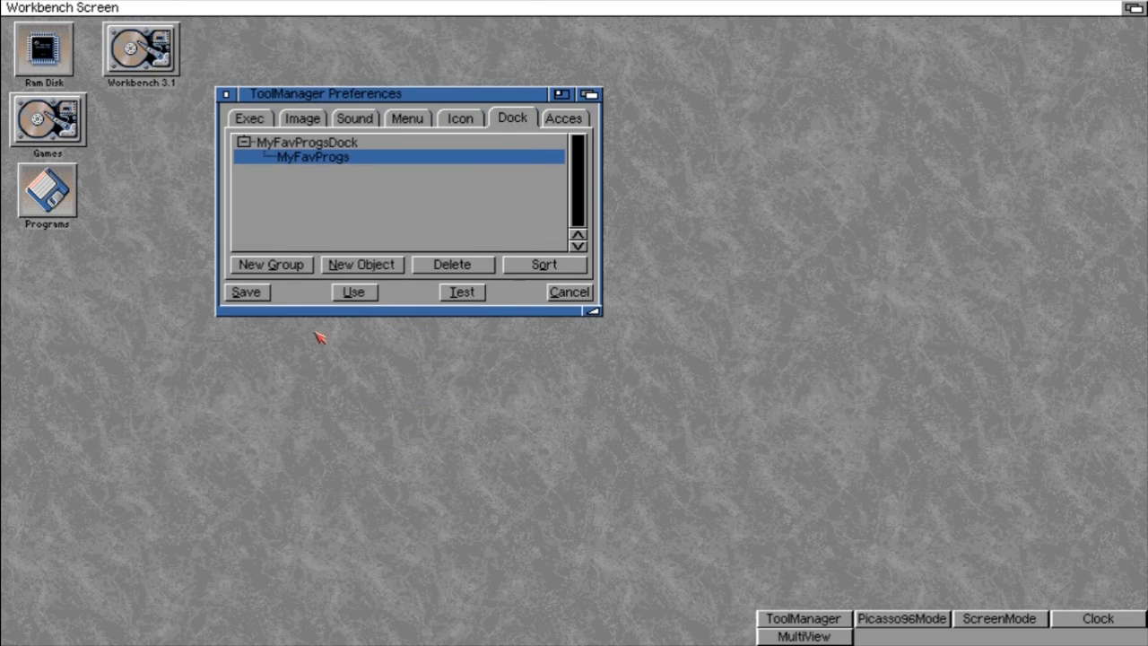
pyautogui.click(462, 293)
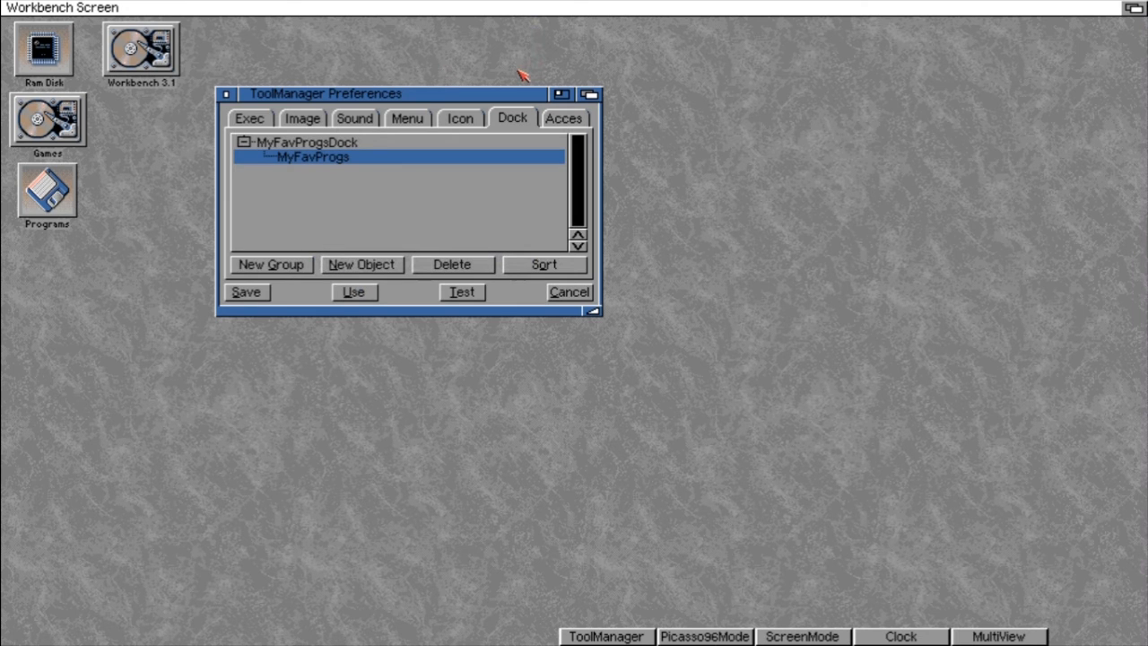
# Enable the Border option for the MyFavProgs dock and test the configuration.
pyautogui.doubleClick(286, 157)
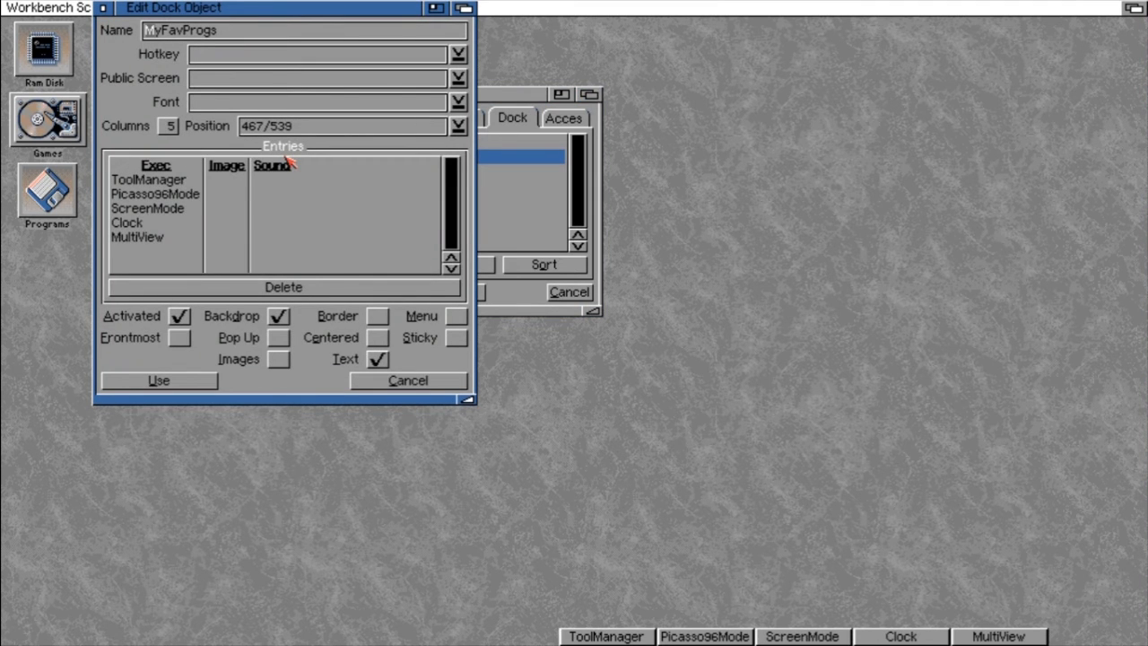
pyautogui.click(379, 318)
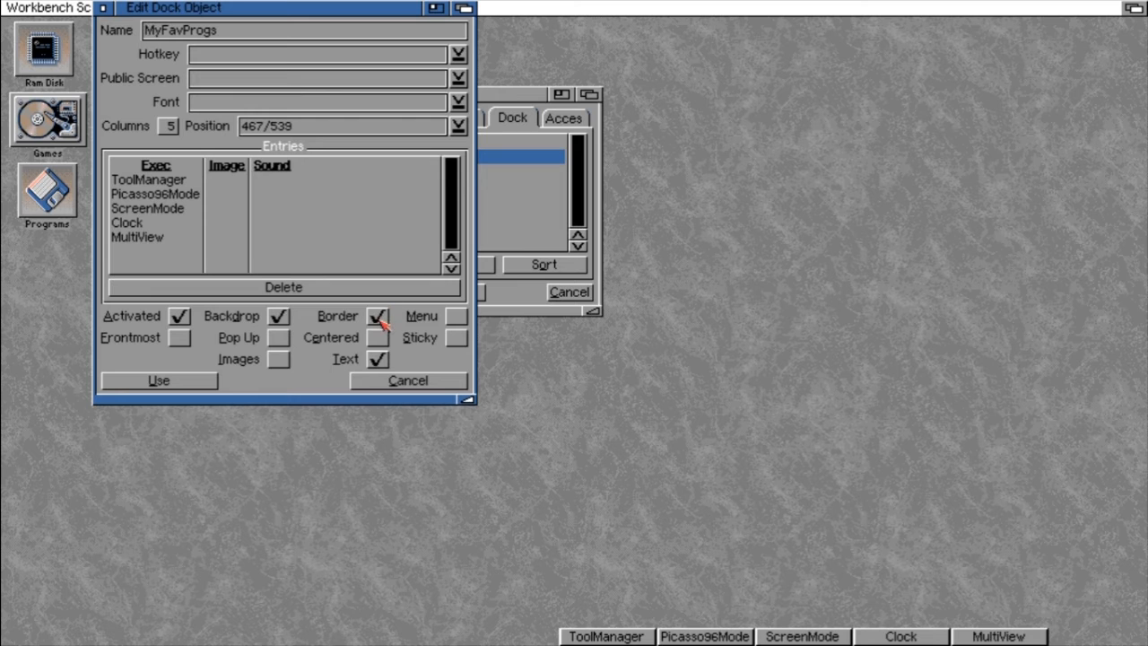
pyautogui.click(197, 383)
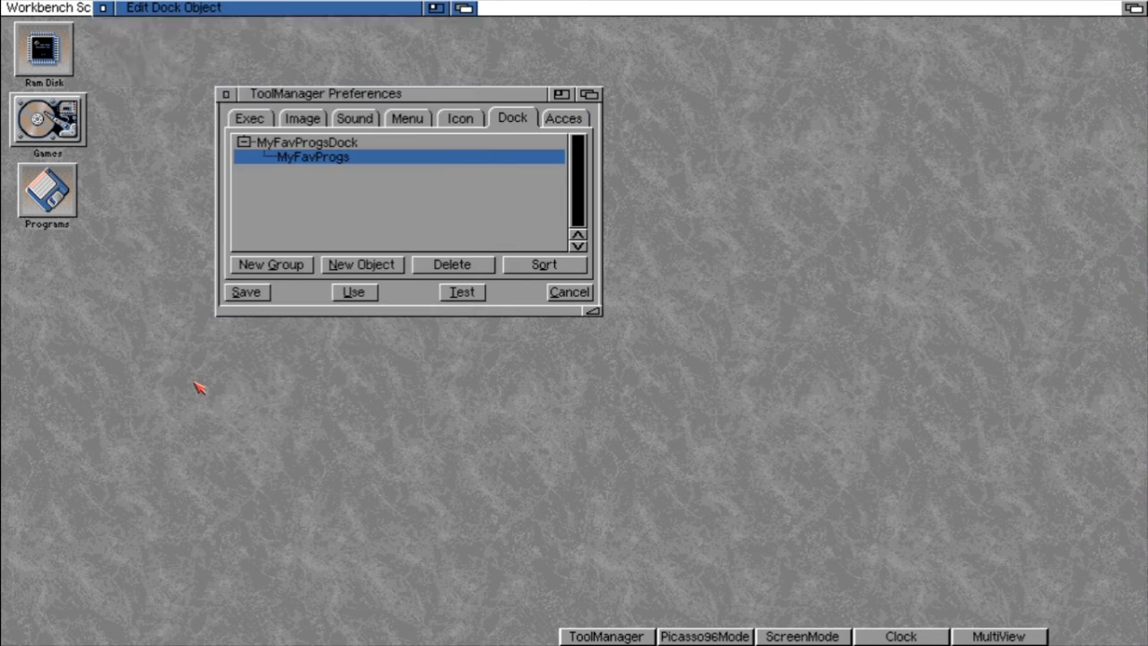
pyautogui.click(461, 293)
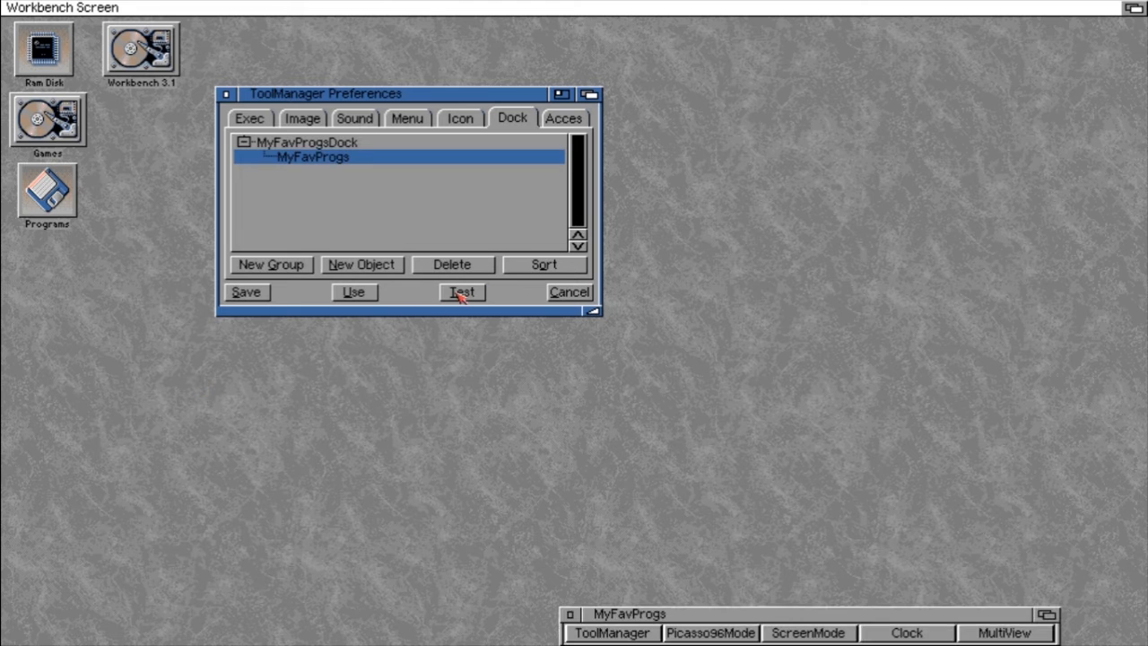
# Move the bordered dock window to the desktop's bottom centre and open the MyFavProgs dock object for editing.
pyautogui.click(868, 623)
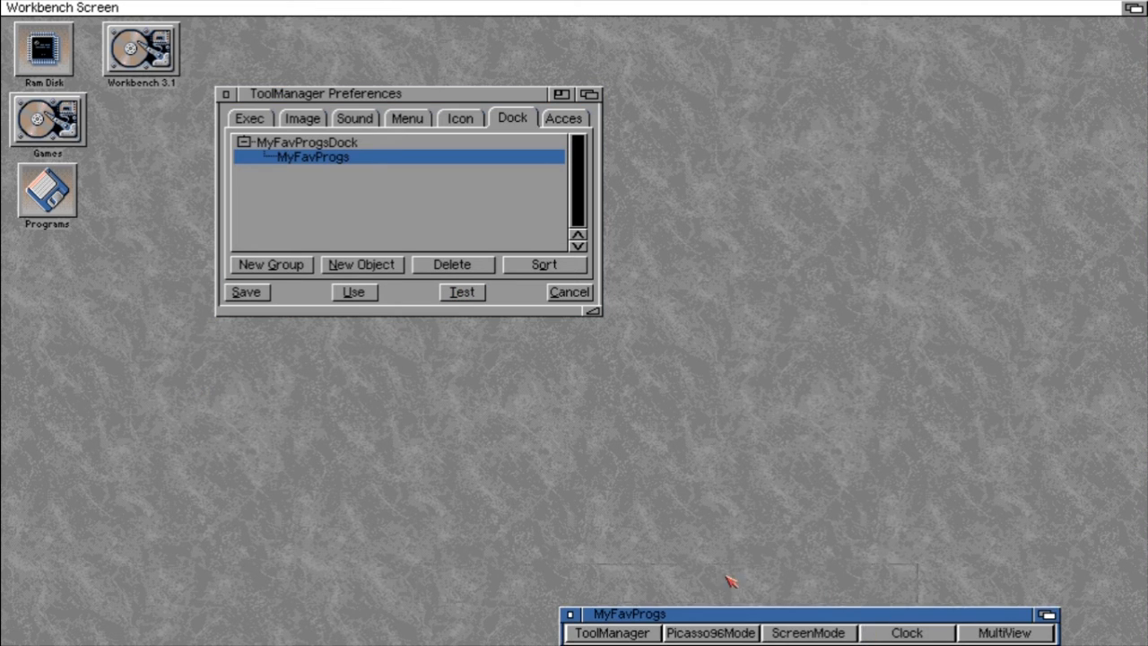
pyautogui.moveTo(603, 570); pyautogui.dragTo(626, 620)
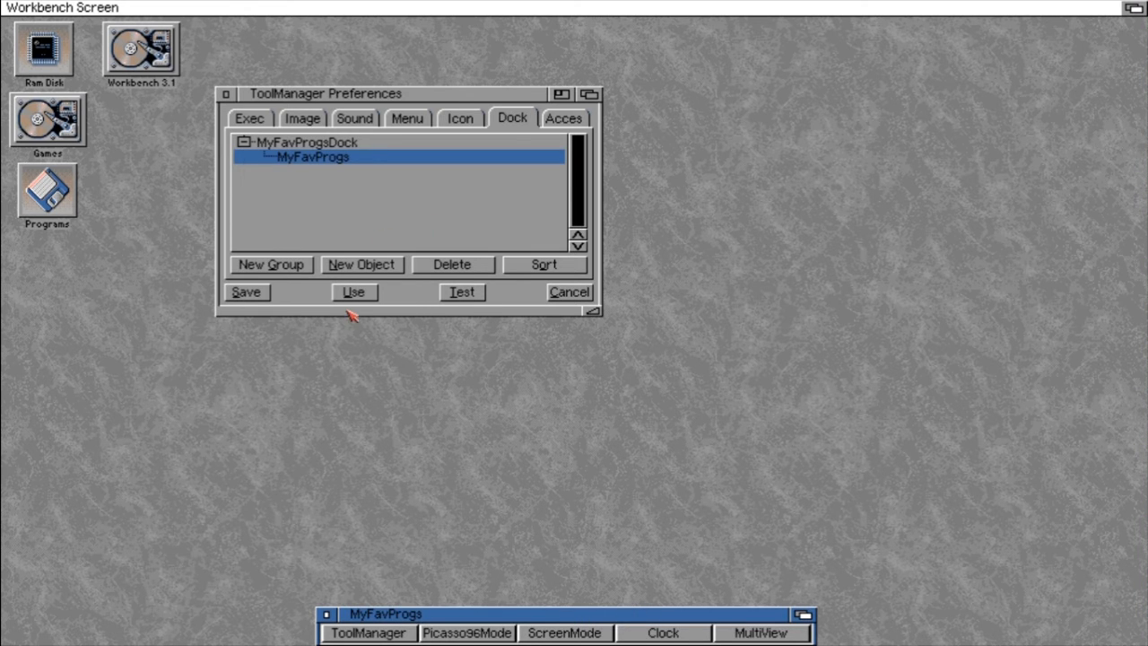
pyautogui.click(316, 159)
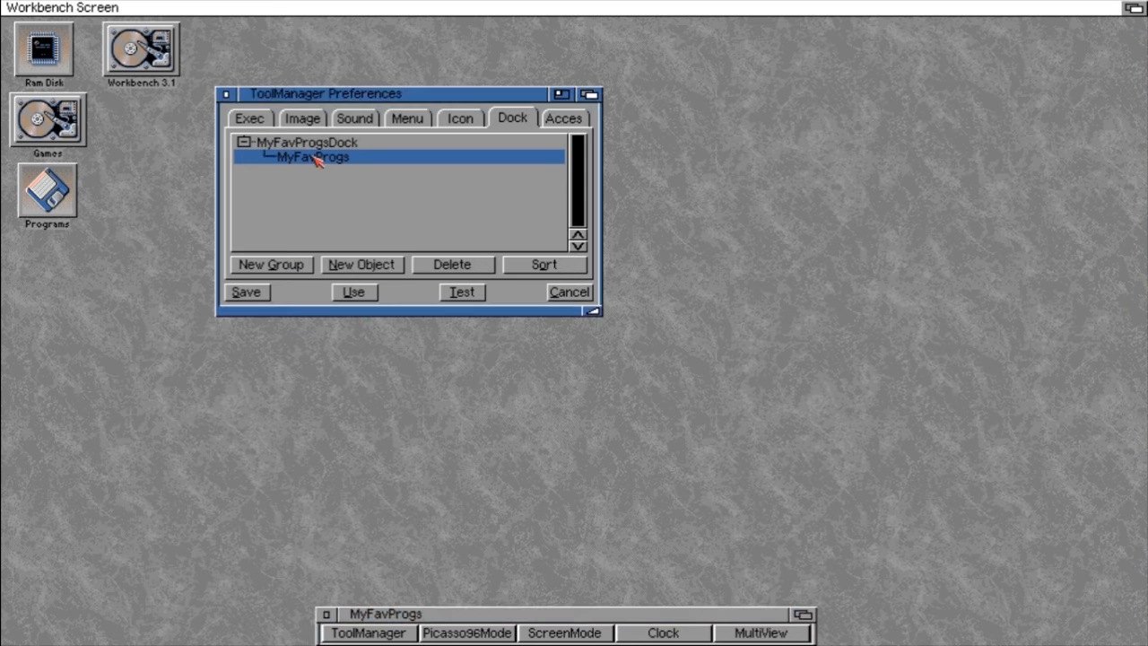
pyautogui.doubleClick(316, 158)
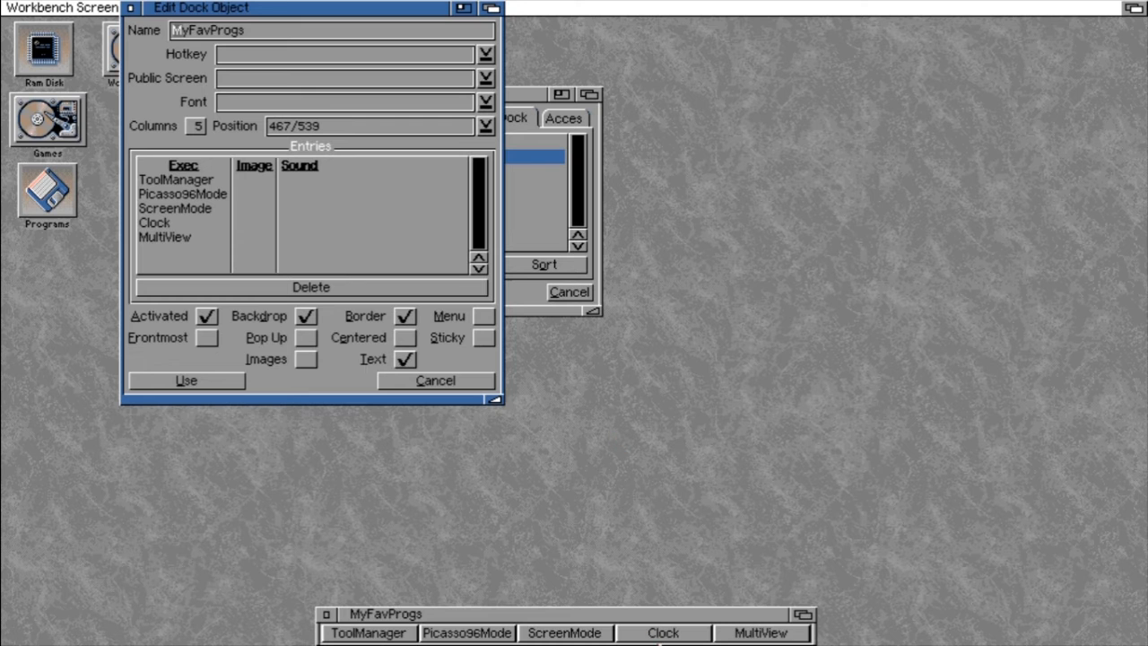
pyautogui.click(601, 615)
pyautogui.moveTo(601, 615); pyautogui.dragTo(469, 577)
pyautogui.moveTo(781, 569); pyautogui.dragTo(778, 569)
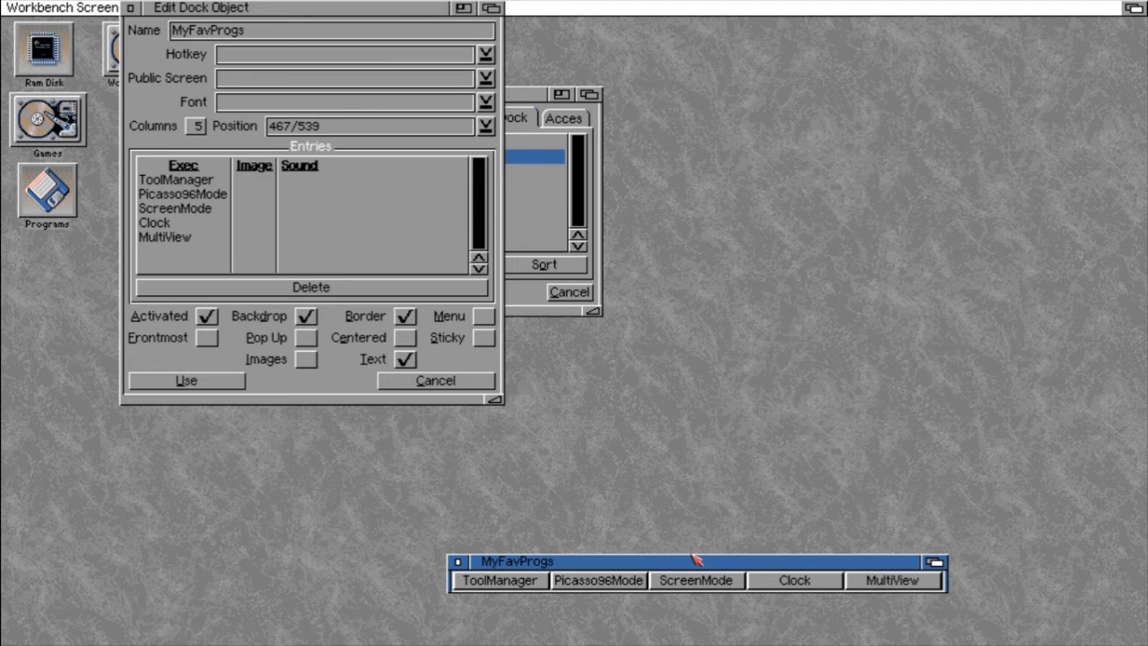
pyautogui.moveTo(571, 610); pyautogui.dragTo(570, 611)
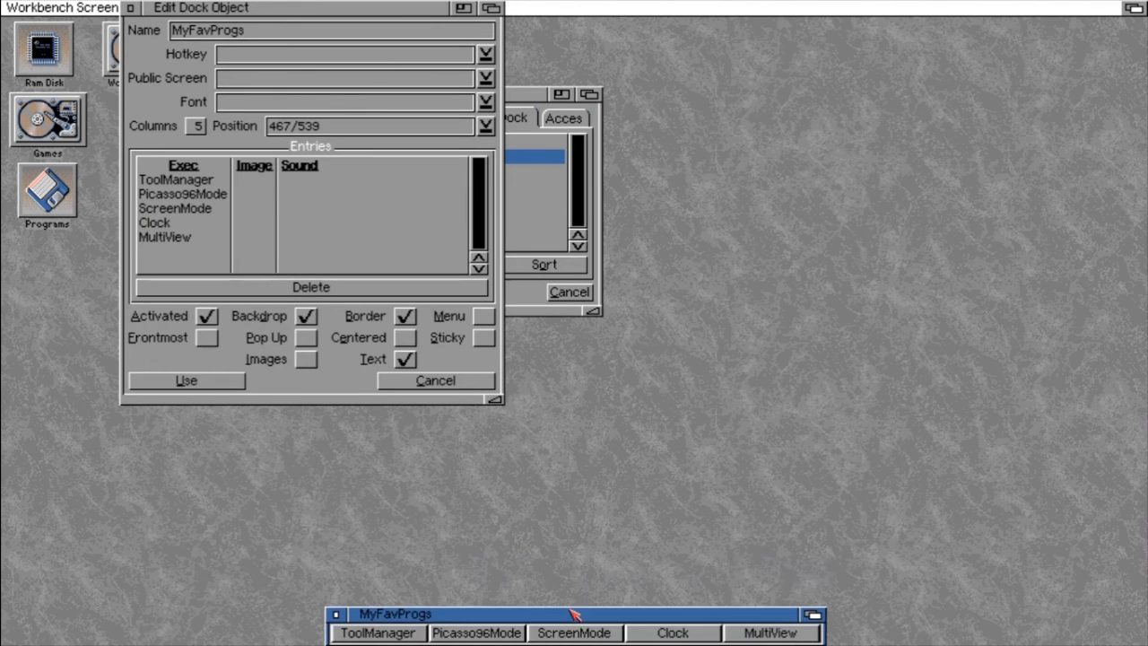
# Pick the dock's new position, 275/539, just beside the upper-left corner of the centred dock window.
pyautogui.click(485, 126)
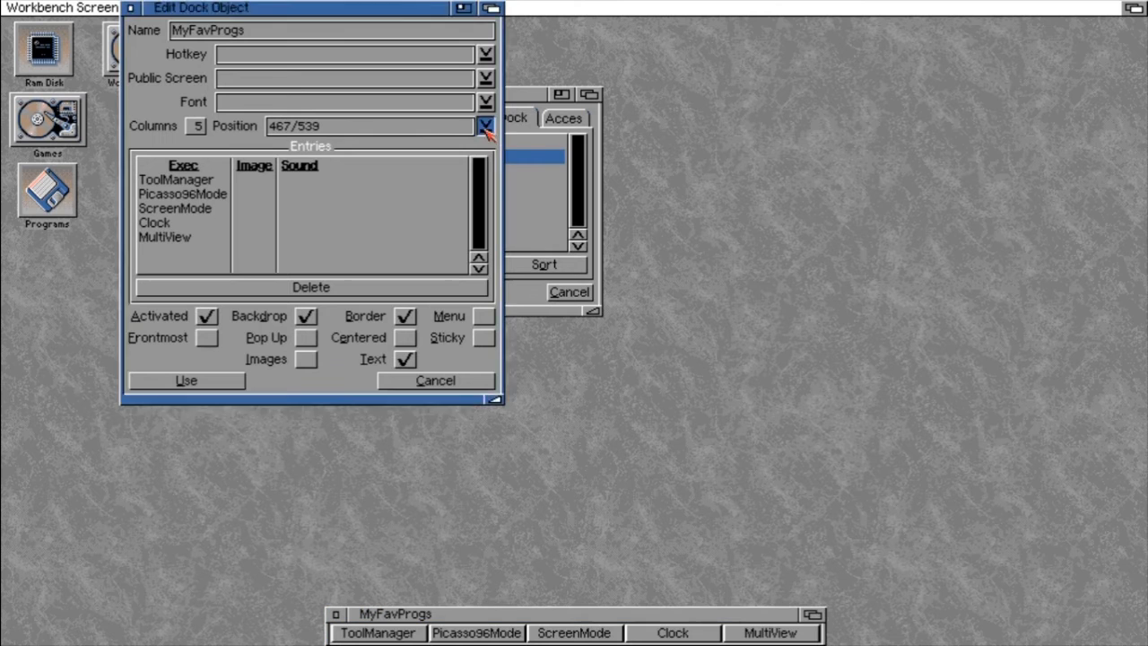
pyautogui.click(280, 162)
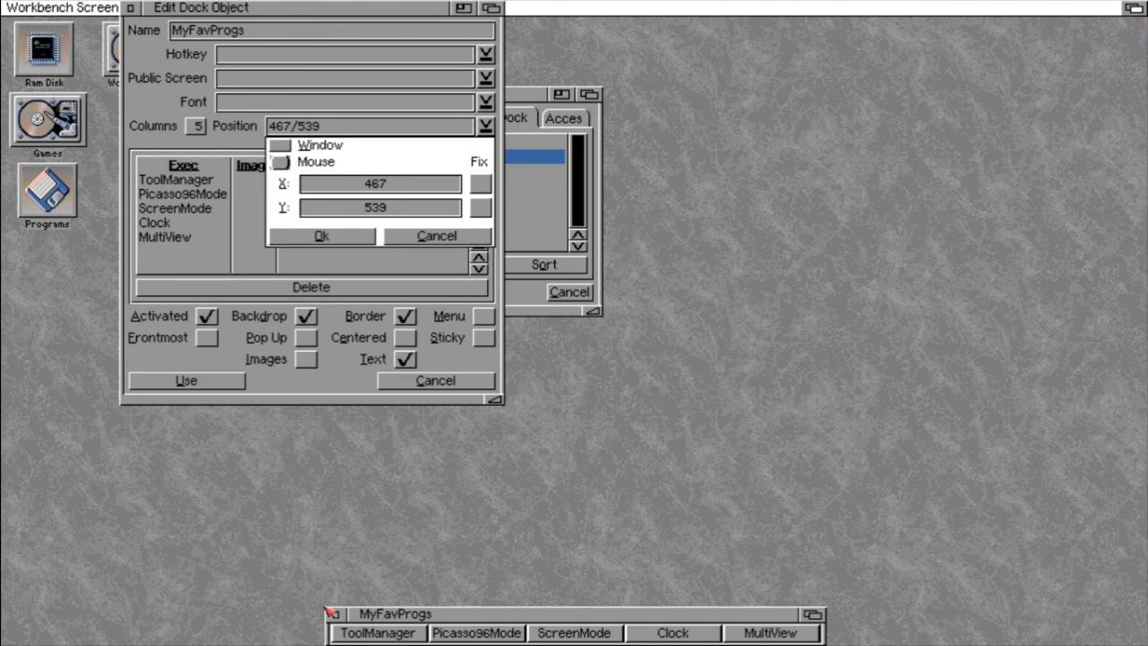
pyautogui.click(282, 163)
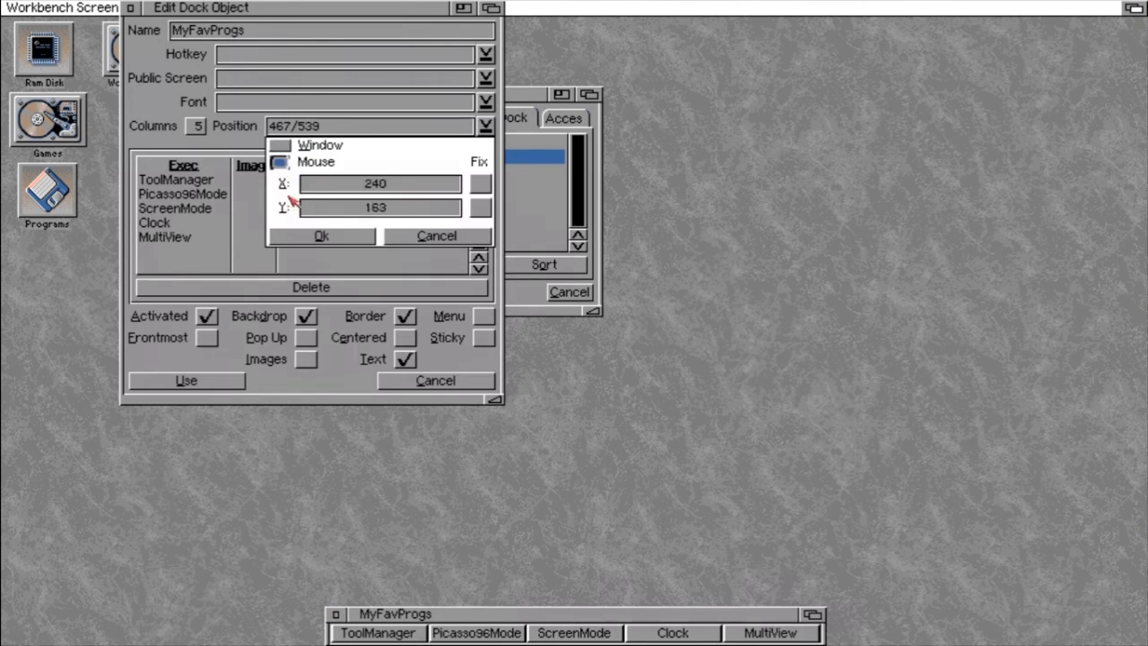
pyautogui.click(308, 605)
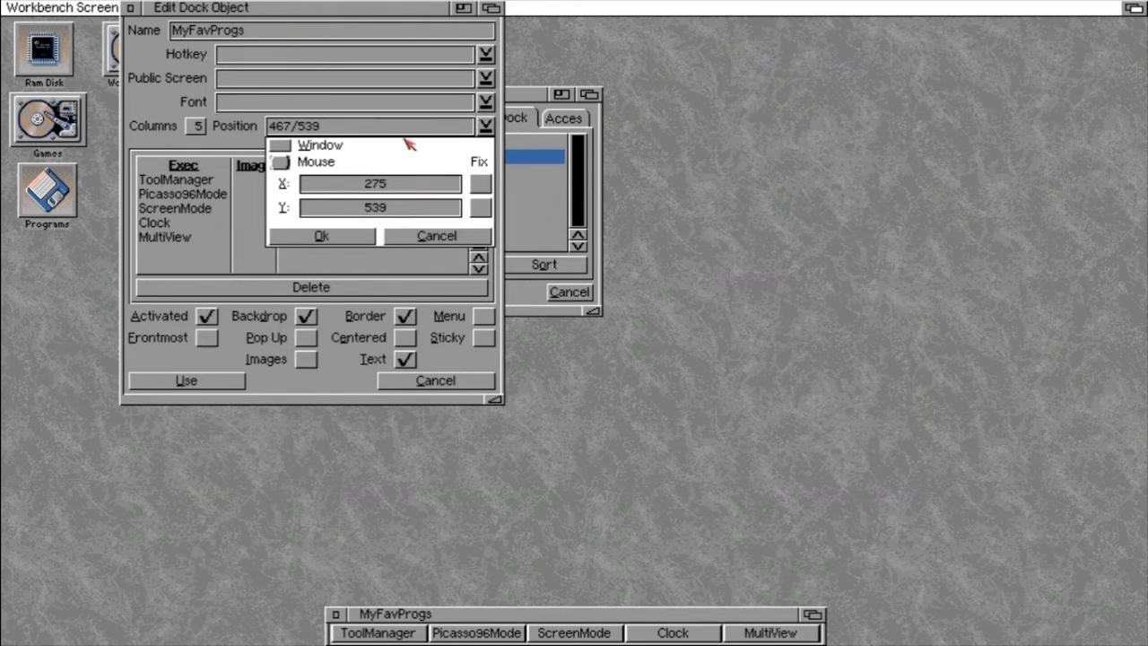
pyautogui.click(340, 240)
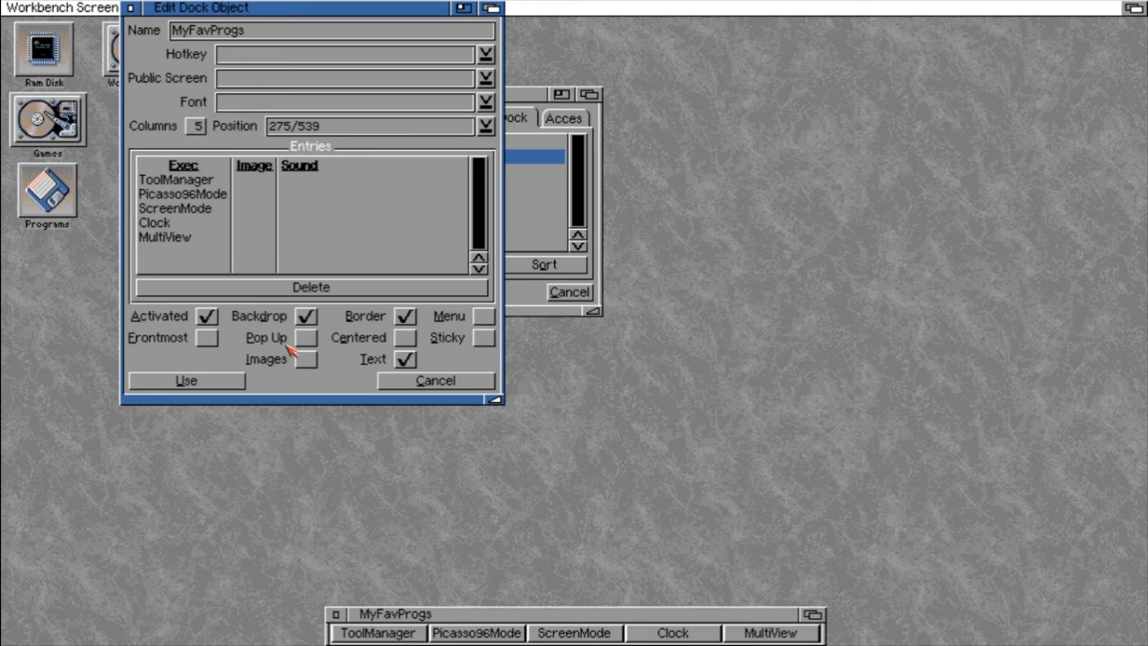
# Disable the Border option for the MyFavProgs dock and test the configuration.
pyautogui.click(405, 316)
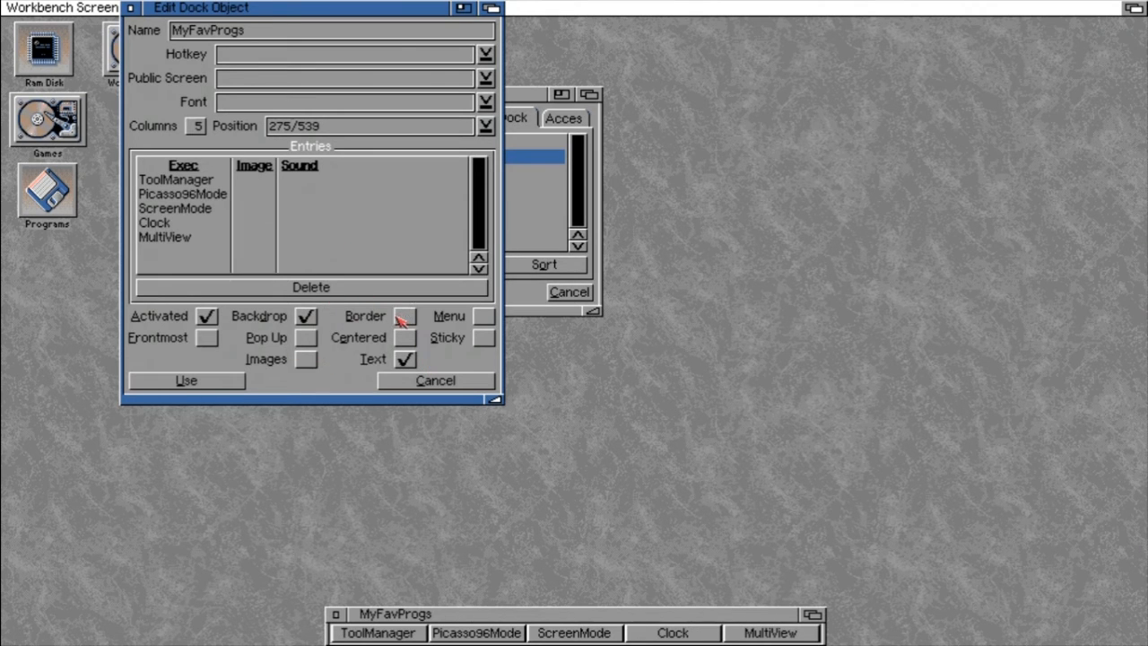
pyautogui.click(223, 382)
pyautogui.click(472, 294)
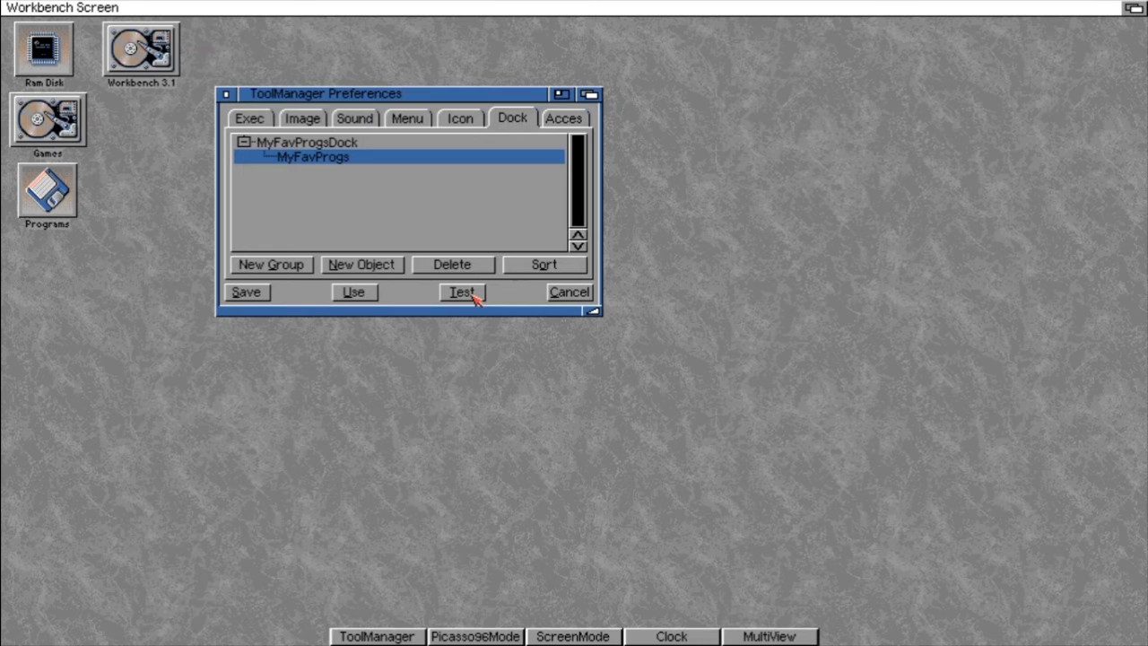
# Open the MyFavProgs dock object for editing and set its hotkey to "ralt t".
pyautogui.doubleClick(326, 159)
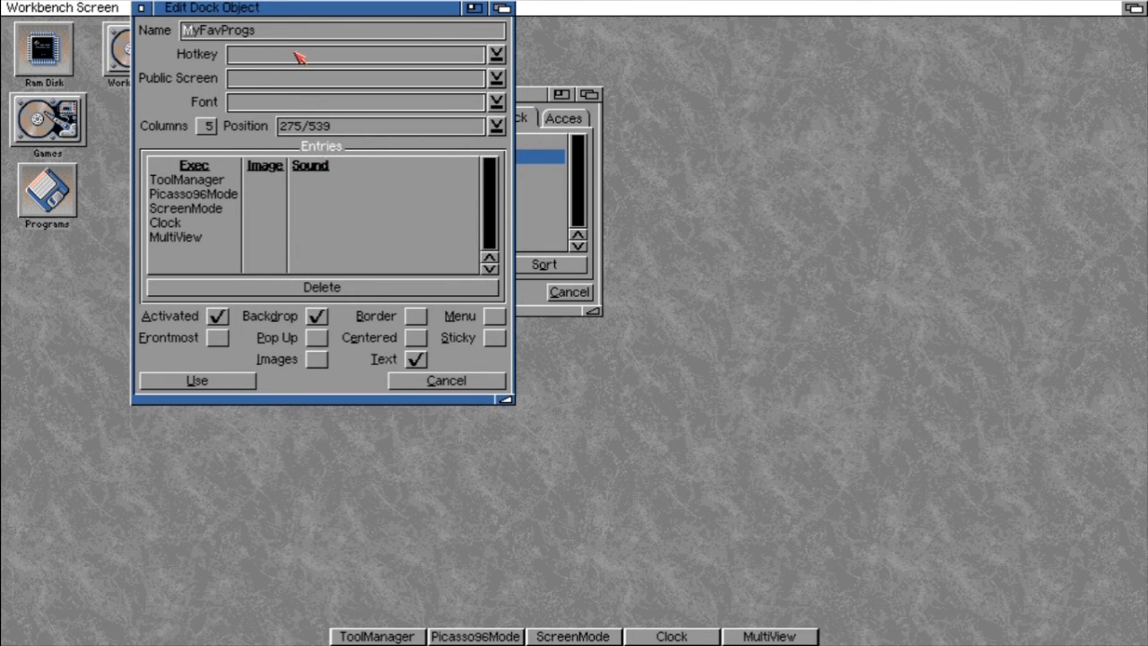
pyautogui.moveTo(298, 57)
pyautogui.click(418, 59)
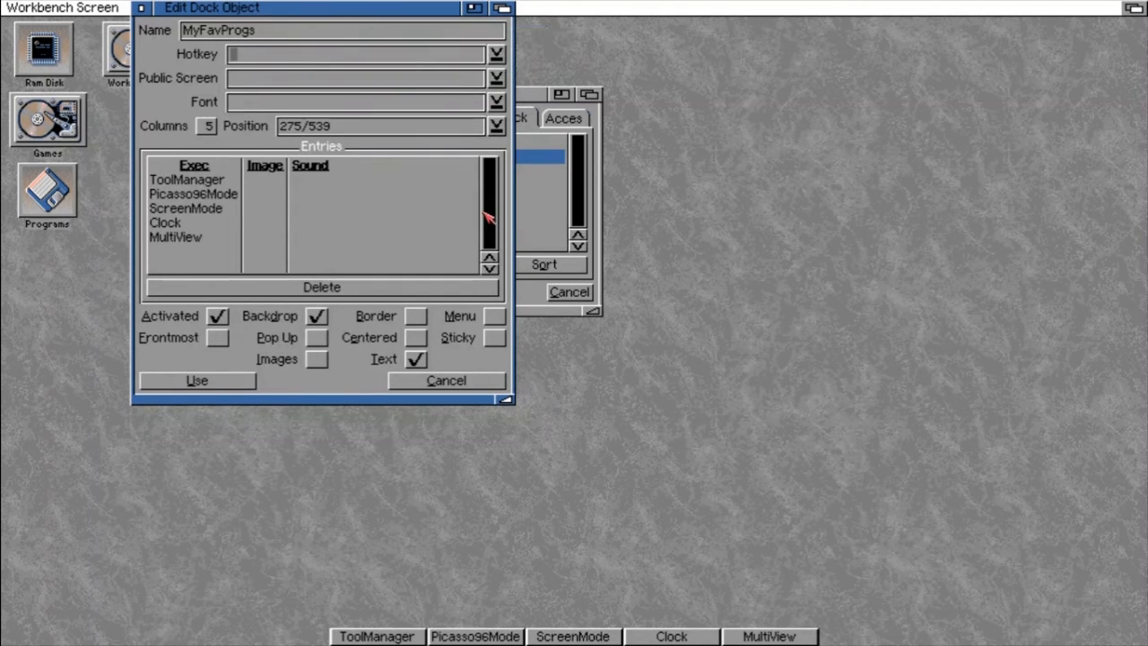
pyautogui.write('alt')
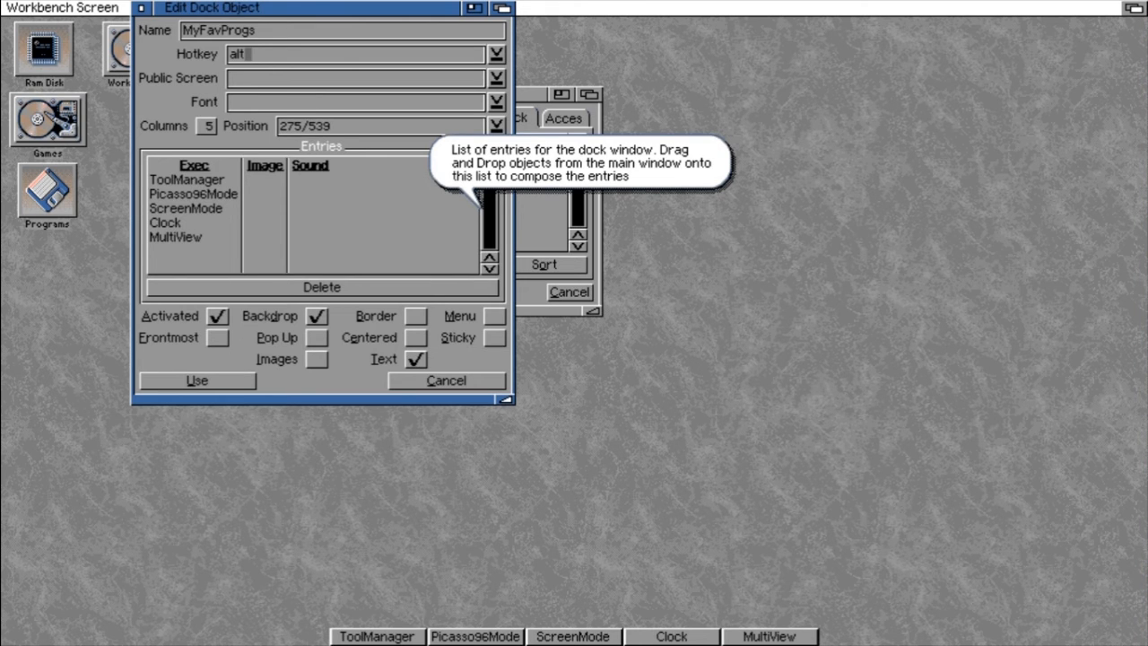
pyautogui.press('BackSpace')
pyautogui.press('BackSpace')
pyautogui.press('BackSpace')
pyautogui.write('ralt t')
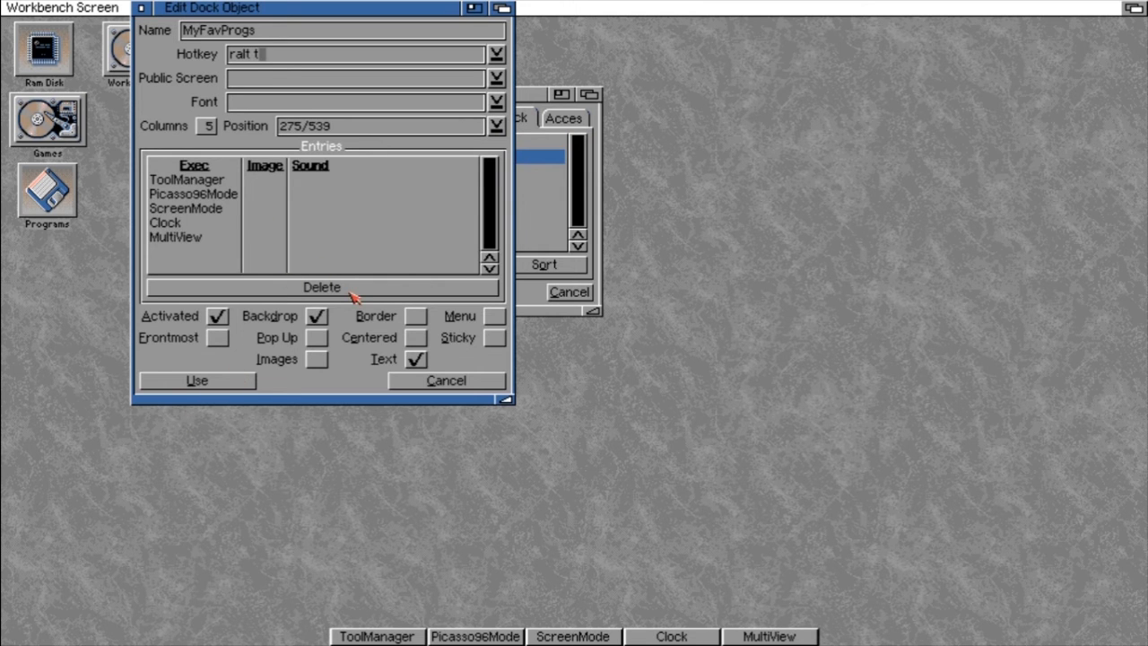
# Enable Pop Up and disable Activated for the MyFavProgs dock, apply the settings and test the configuration.
pyautogui.click(318, 337)
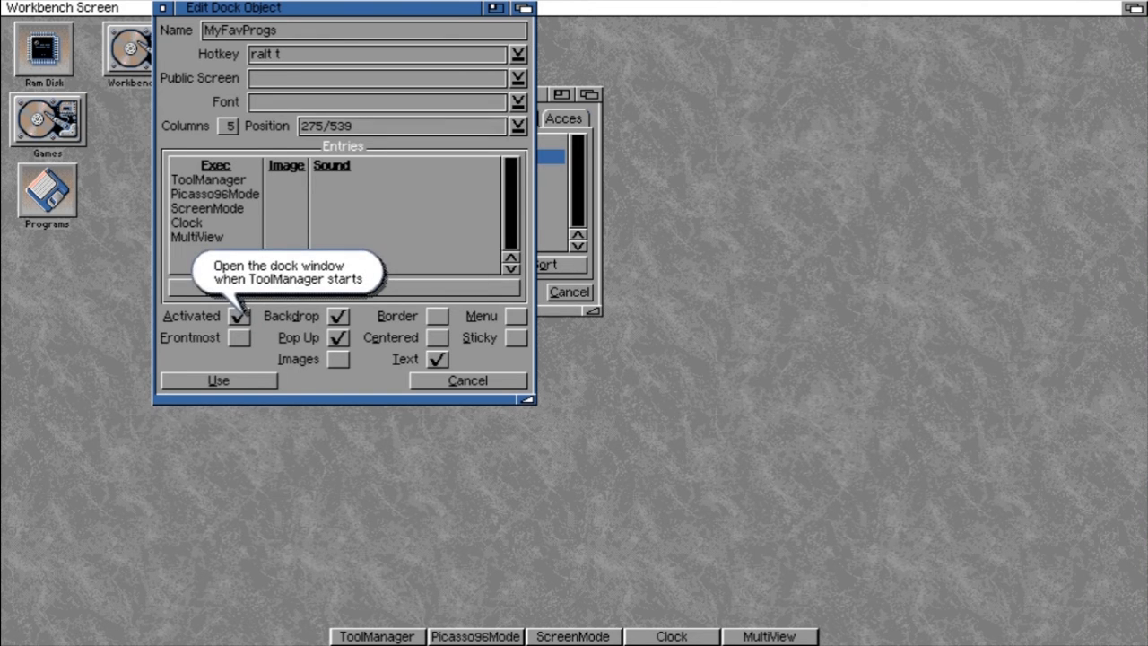
pyautogui.click(239, 316)
pyautogui.click(246, 382)
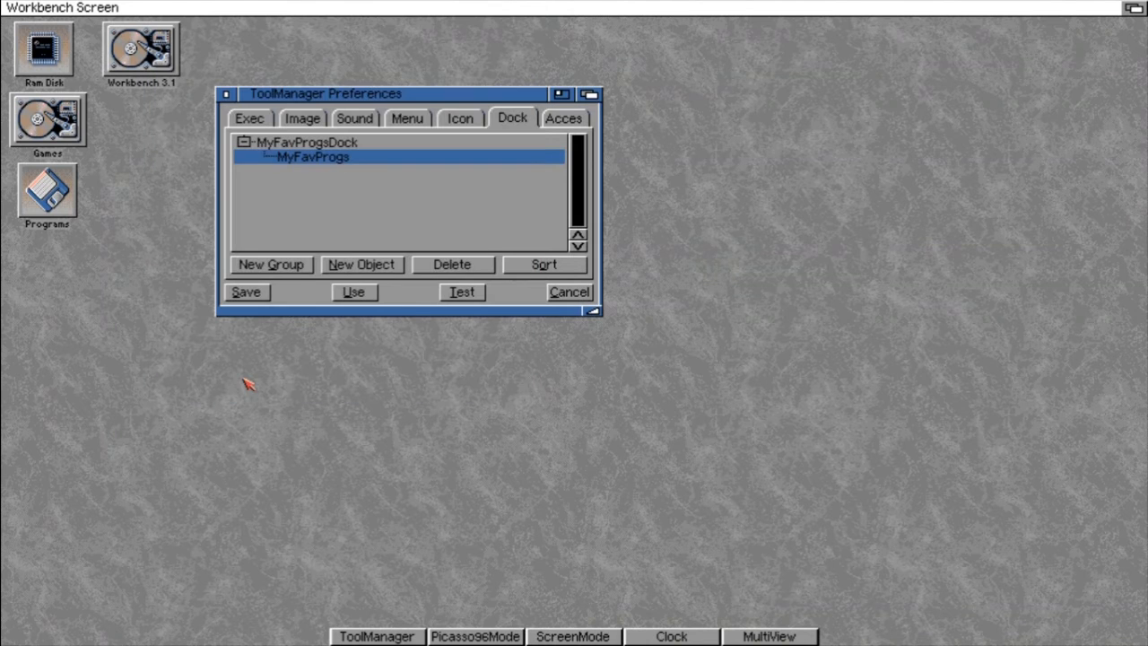
pyautogui.click(464, 298)
# Reopen the MyFavProgs dock object, enable its Centered option and test the configuration.
pyautogui.doubleClick(323, 159)
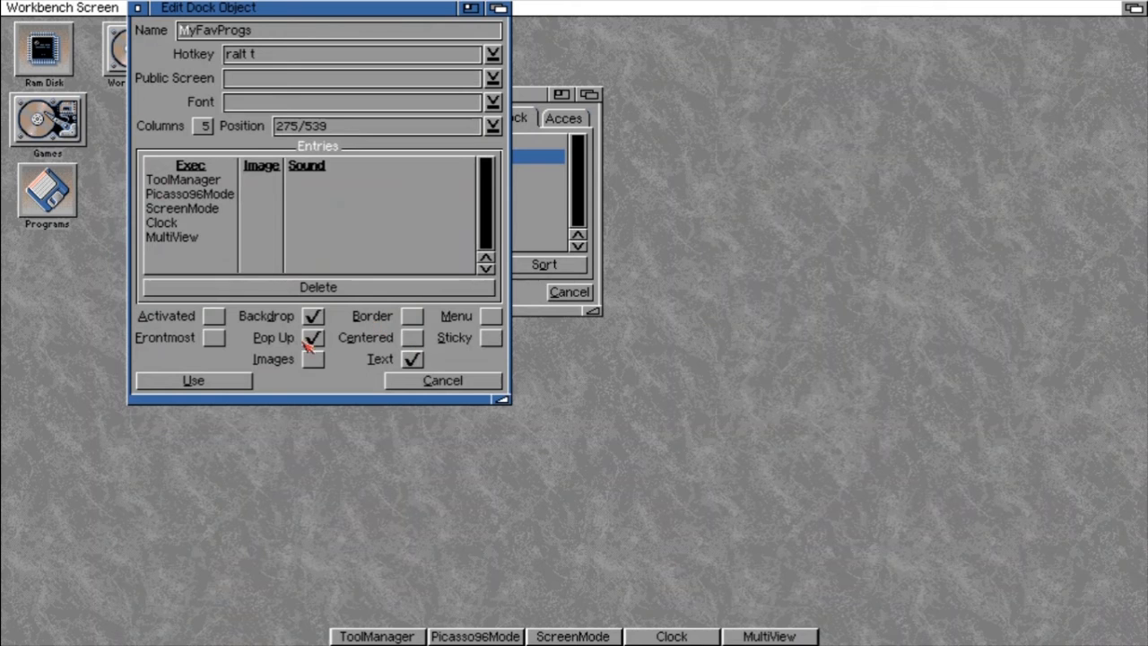
pyautogui.click(411, 336)
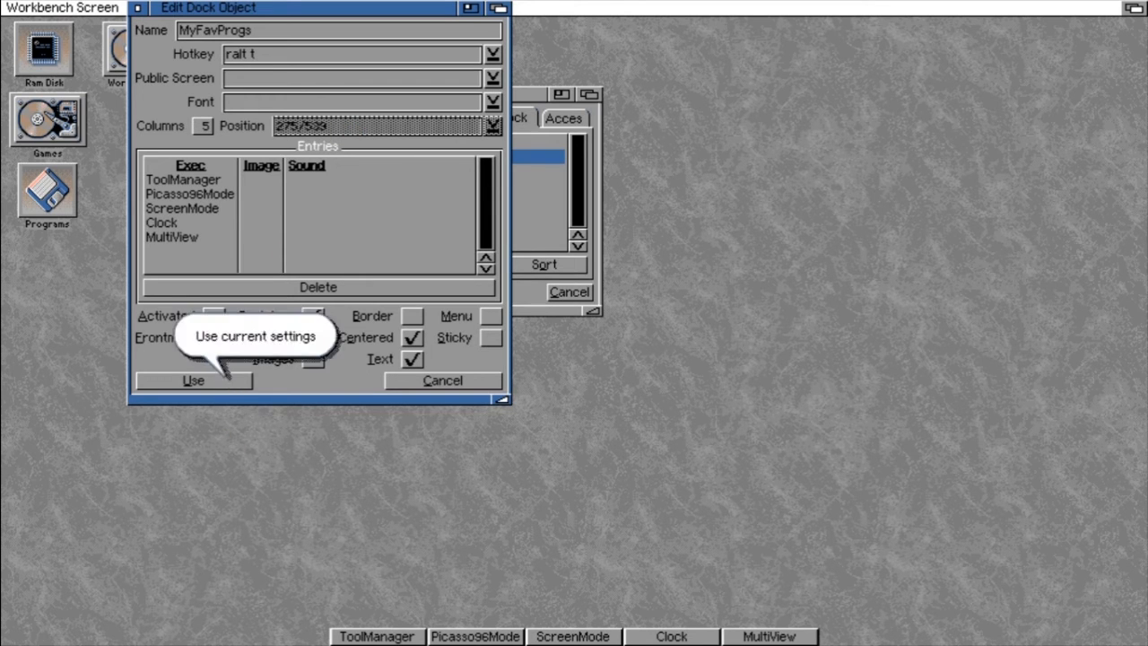
pyautogui.click(227, 377)
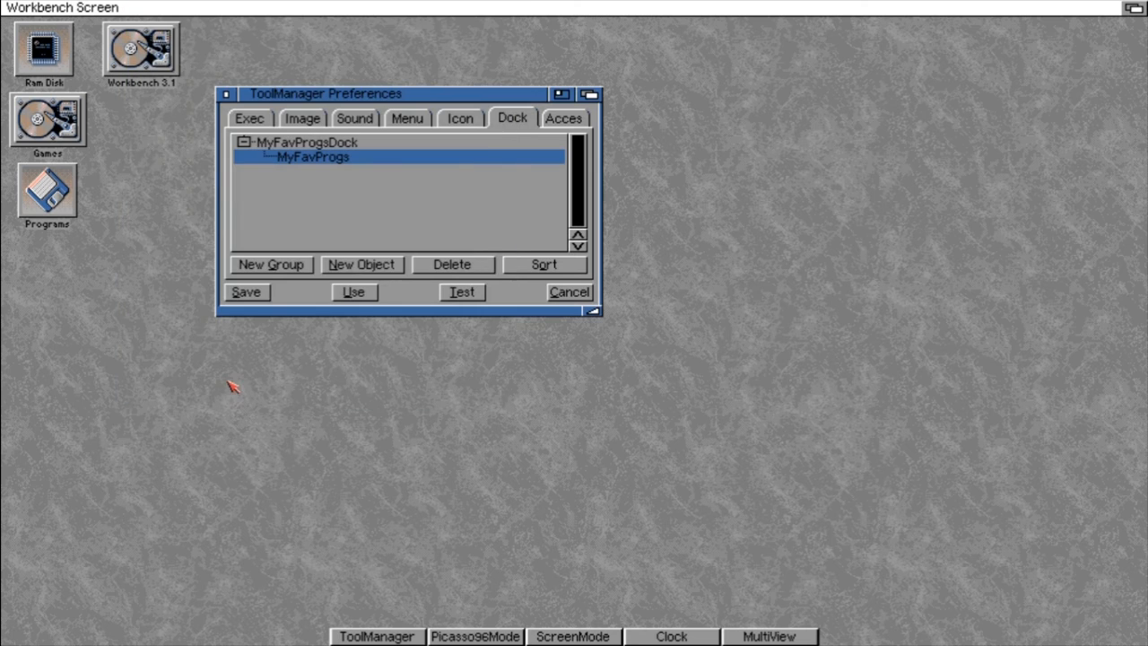
pyautogui.click(462, 292)
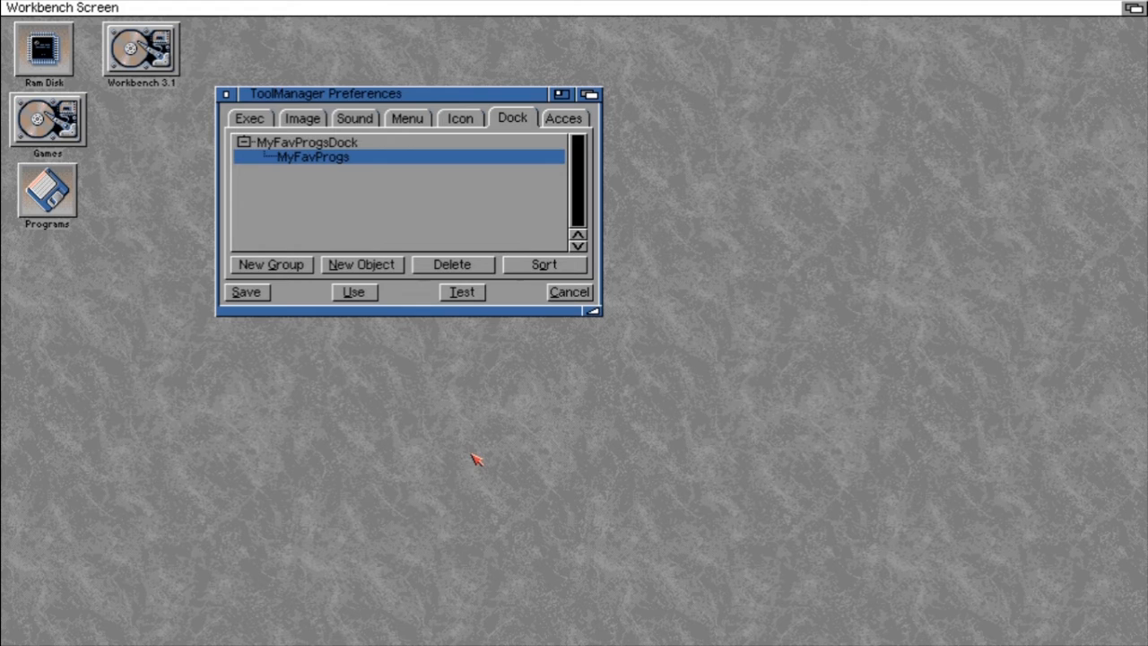
# Activate the desktop and toggle the dock repeatedly with its hotkey at different pointer positions.
pyautogui.click(599, 508)
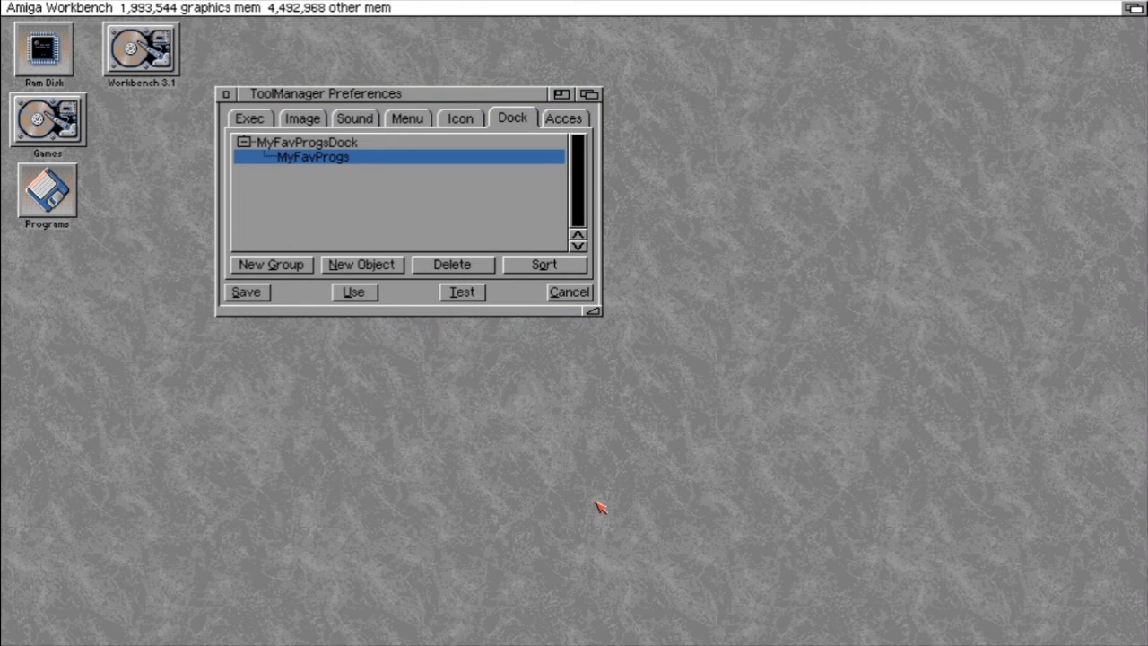
pyautogui.press('F1')
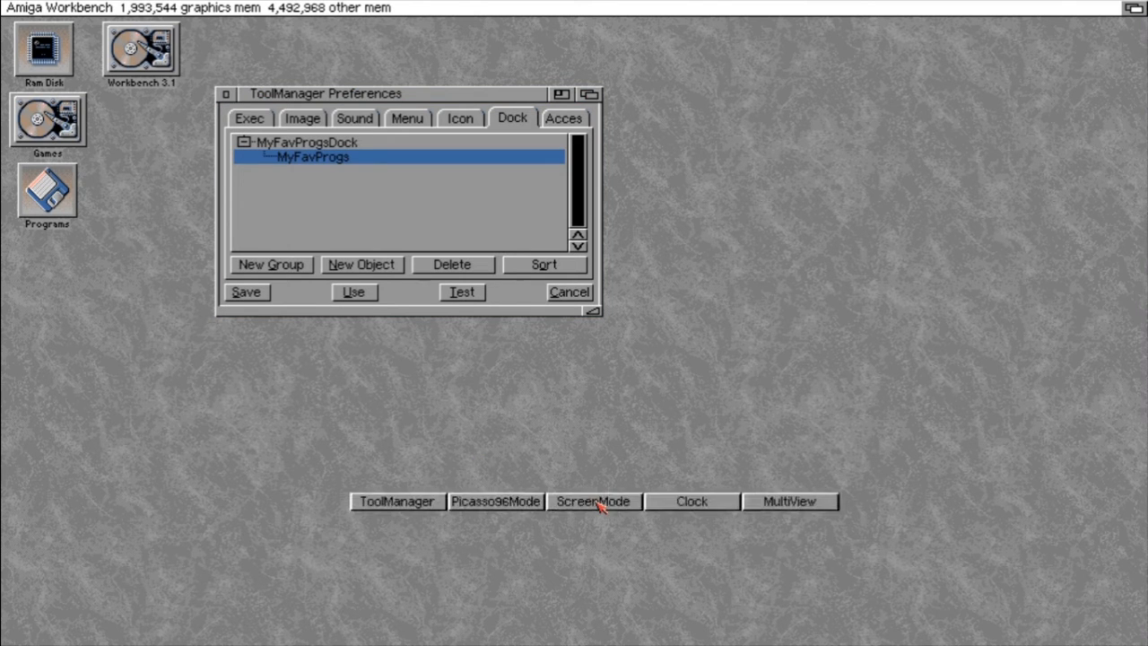
pyautogui.press('F1')
pyautogui.press('F1')
pyautogui.press('F1')
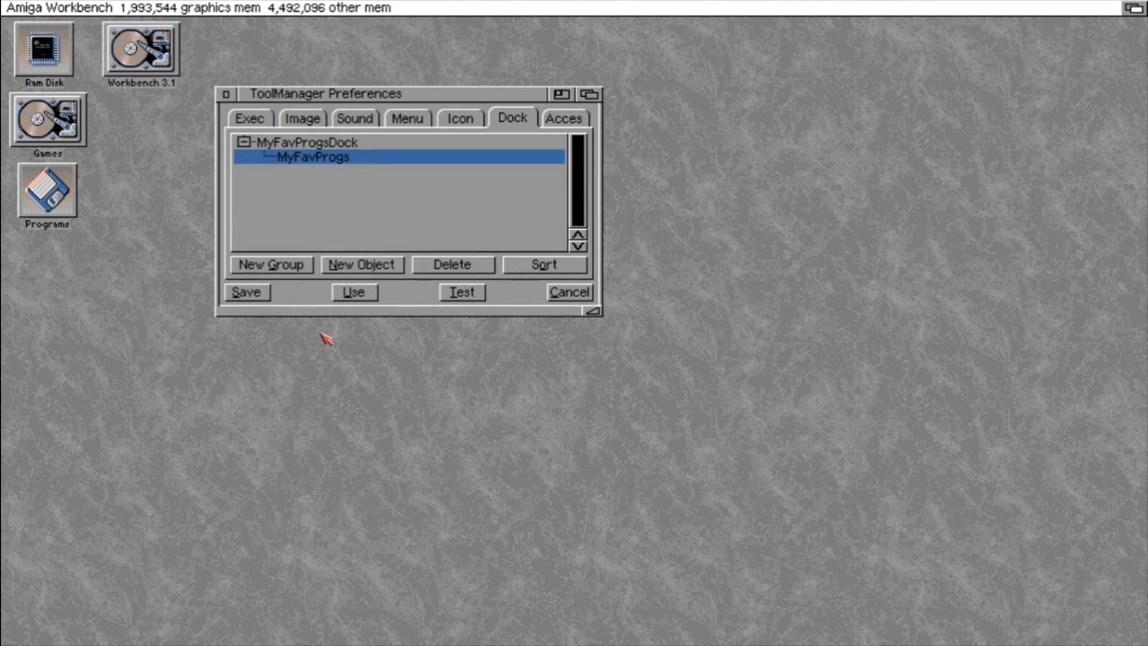
pyautogui.press('F1')
pyautogui.press('F1')
pyautogui.press('F1')
pyautogui.press('F1')
pyautogui.press('F1')
pyautogui.press('F1')
# Disable the Pop Up and Centered options of the MyFavProgs dock and clear its hotkey.
pyautogui.doubleClick(359, 158)
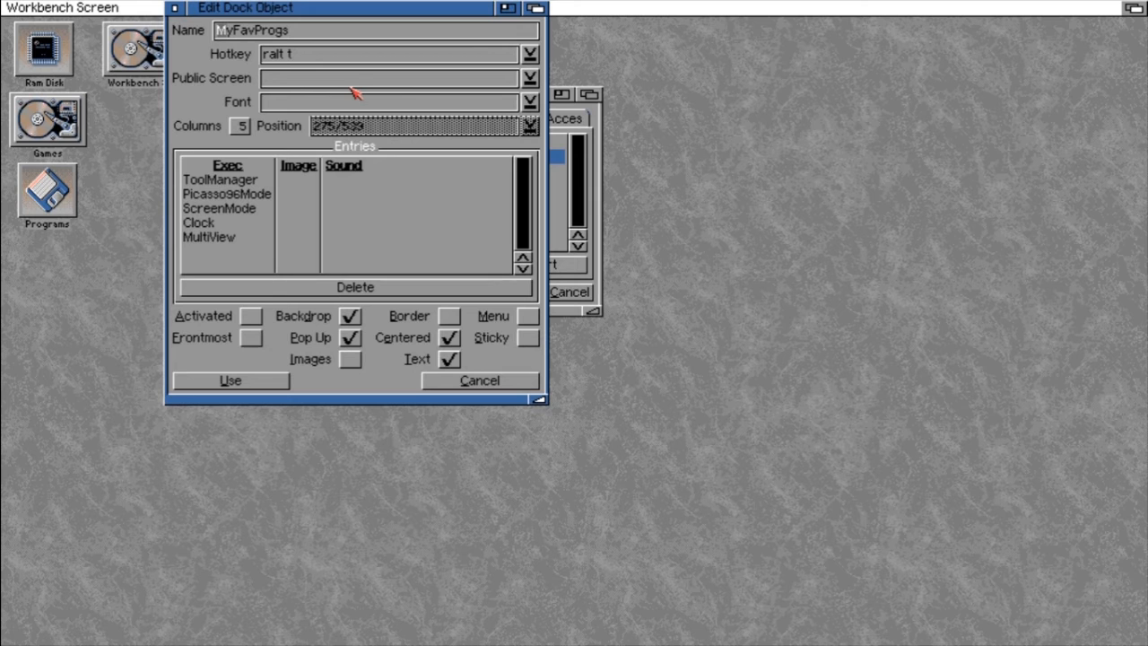
pyautogui.click(351, 339)
pyautogui.click(454, 338)
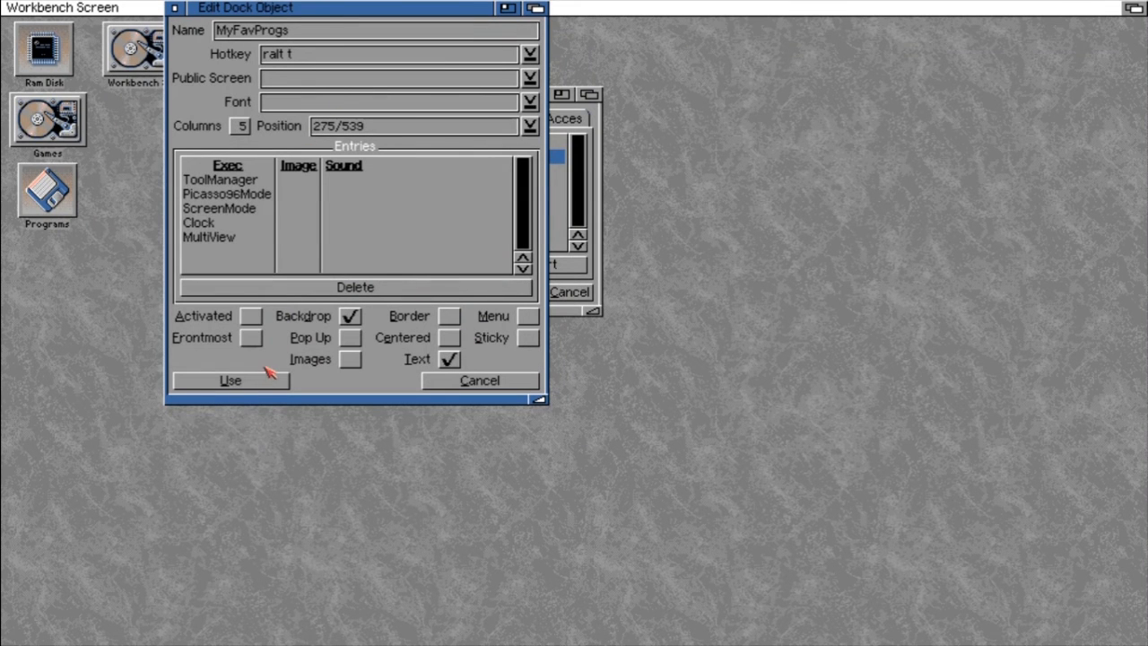
pyautogui.click(325, 56)
pyautogui.press('BackSpace')
pyautogui.press('BackSpace')
pyautogui.press('BackSpace')
pyautogui.press('BackSpace')
pyautogui.press('BackSpace')
pyautogui.press('BackSpace')
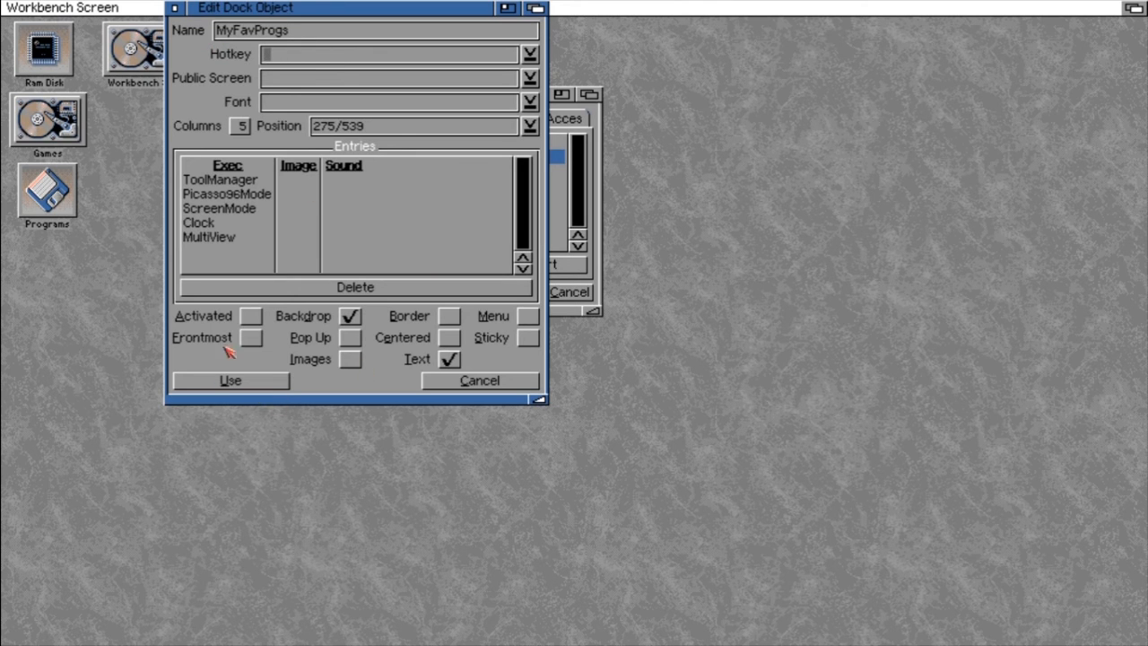
# Enable Activated for the MyFavProgs dock, then test and save the ToolManager configuration.
pyautogui.click(252, 316)
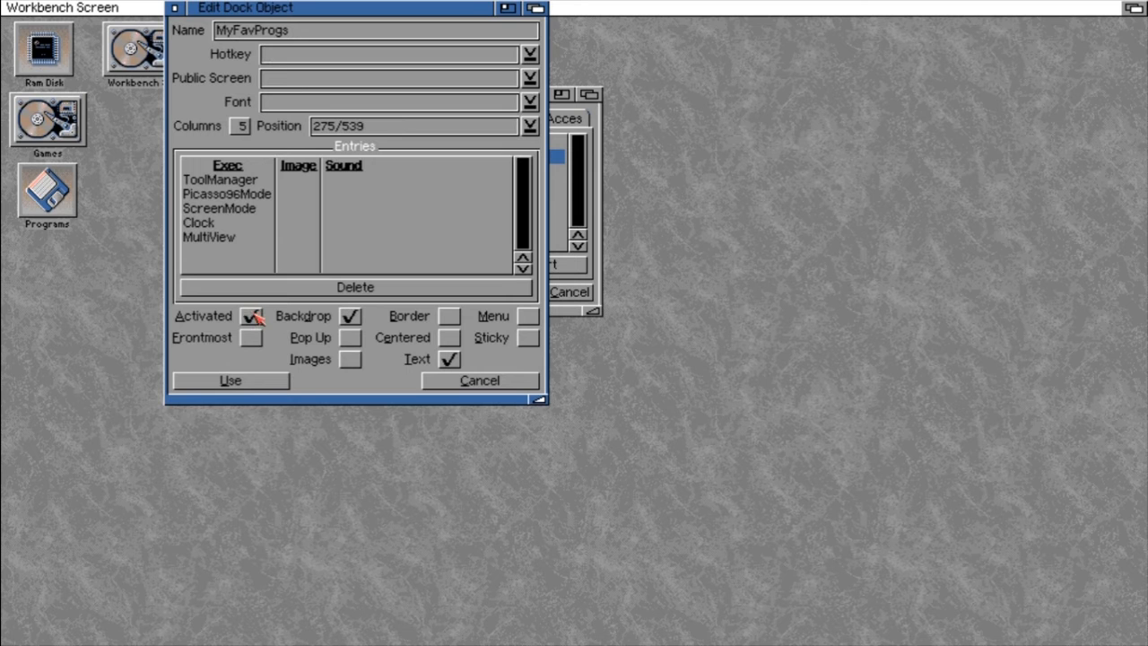
pyautogui.click(280, 382)
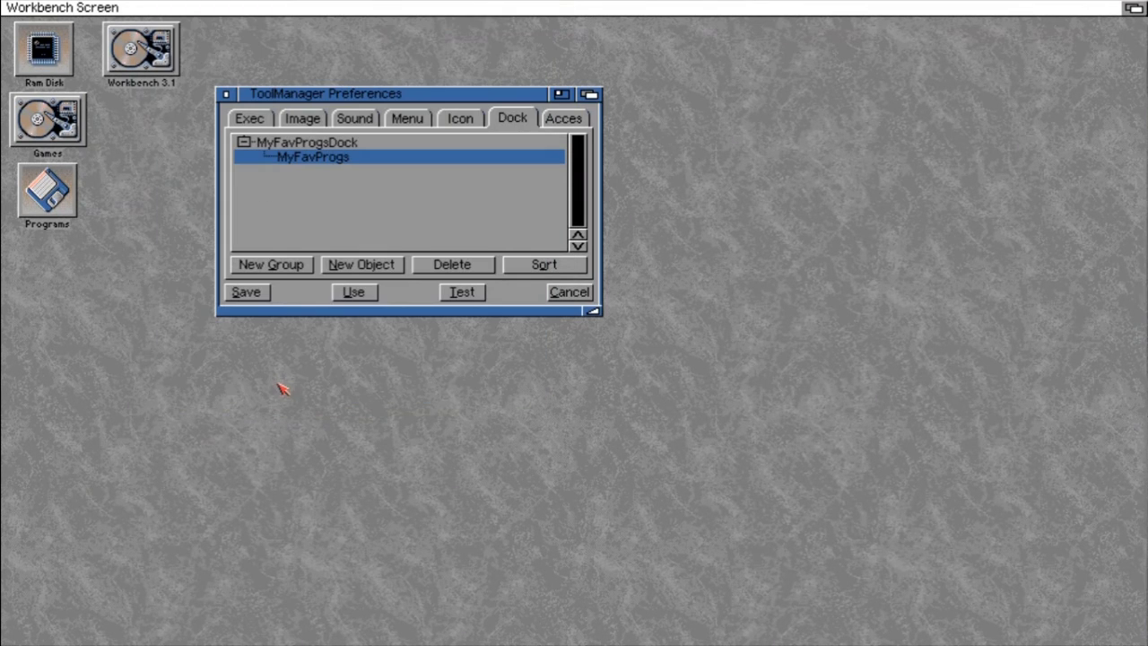
pyautogui.click(463, 293)
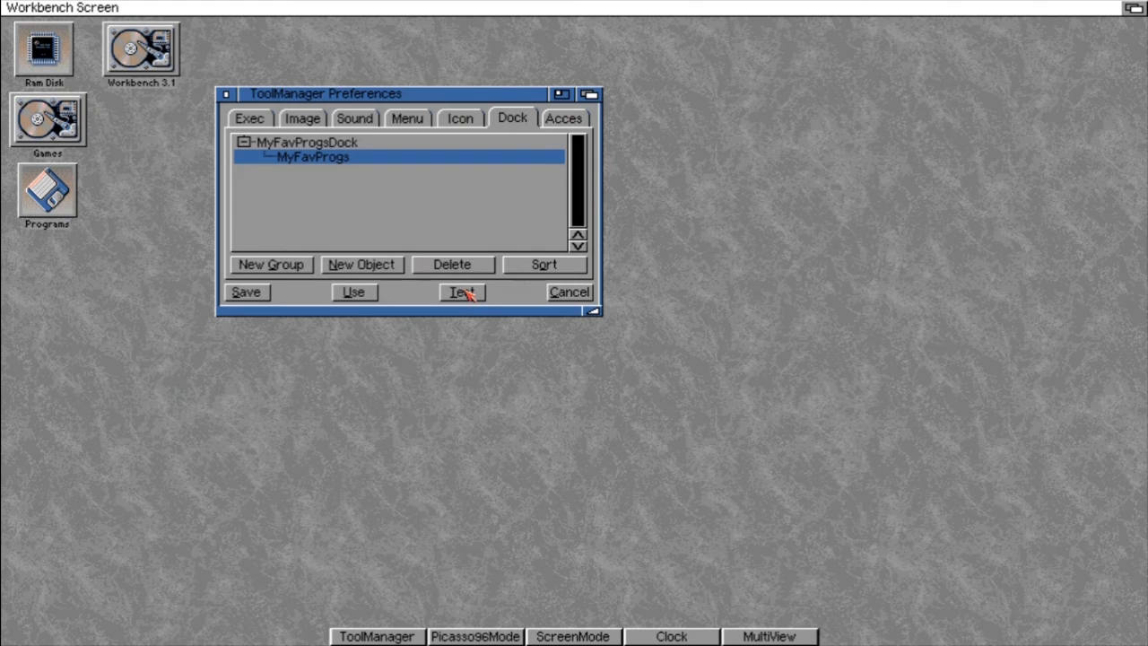
pyautogui.click(264, 295)
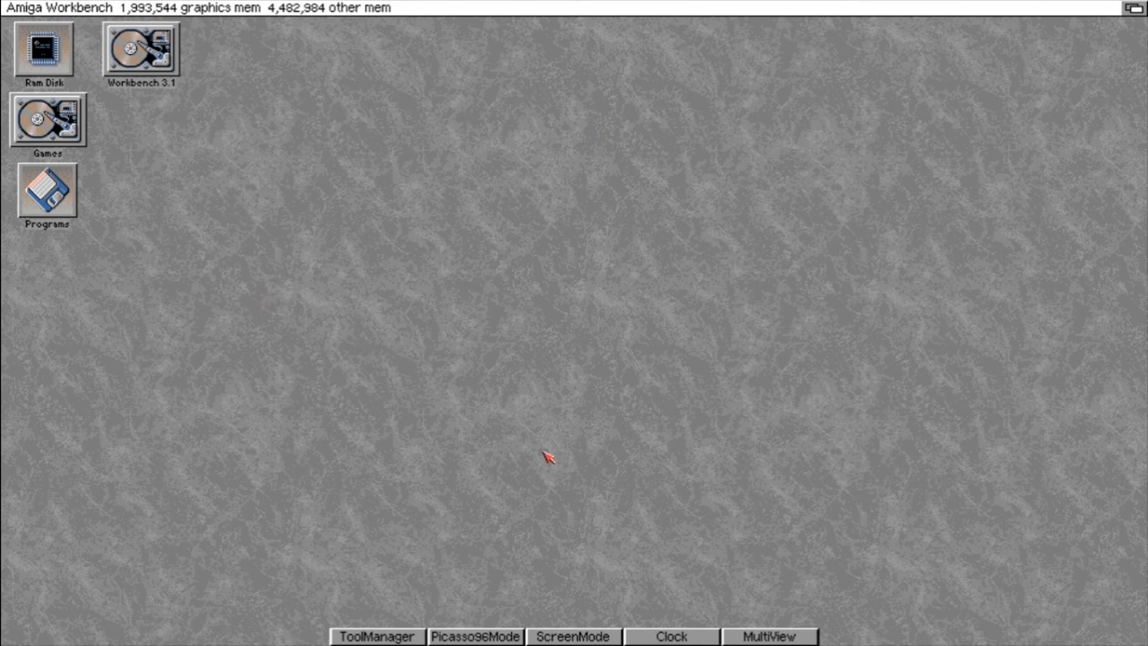
# Reopen the ToolManager preferences from the dock, review the Exec and Dock objects, and show the Image object list.
pyautogui.click(365, 635)
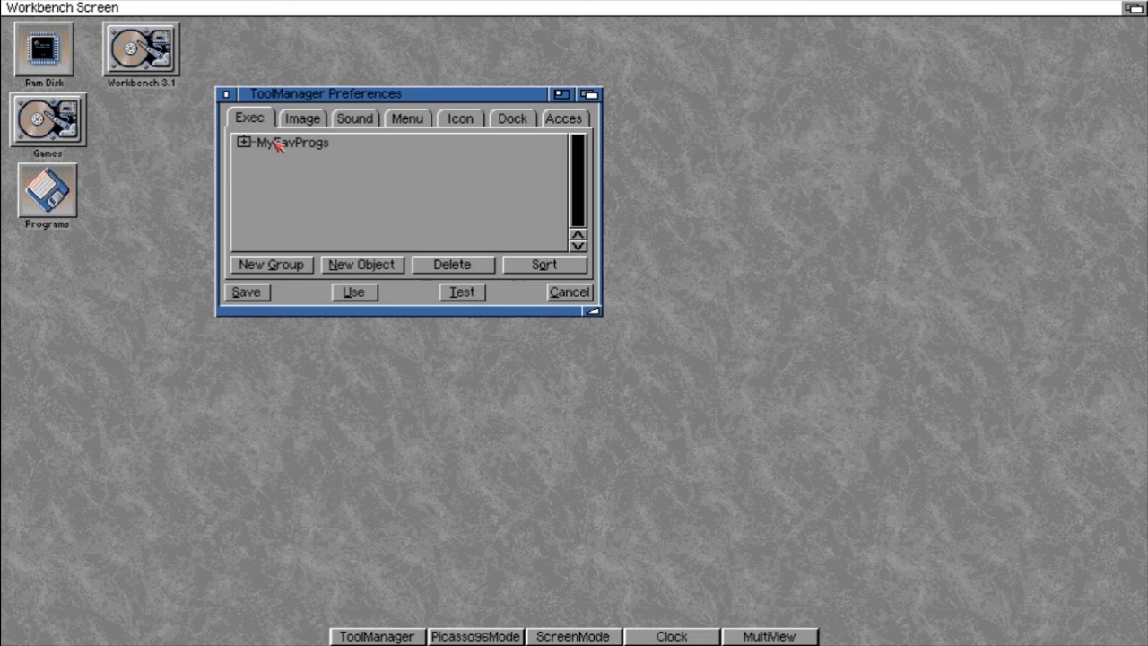
pyautogui.click(240, 145)
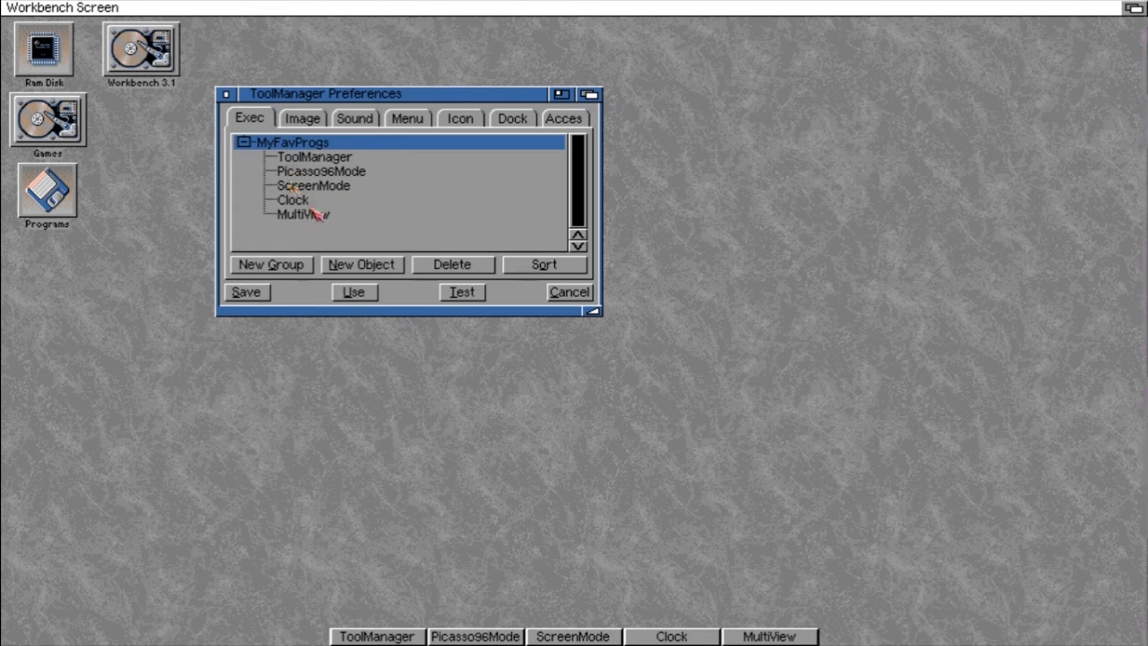
pyautogui.click(526, 119)
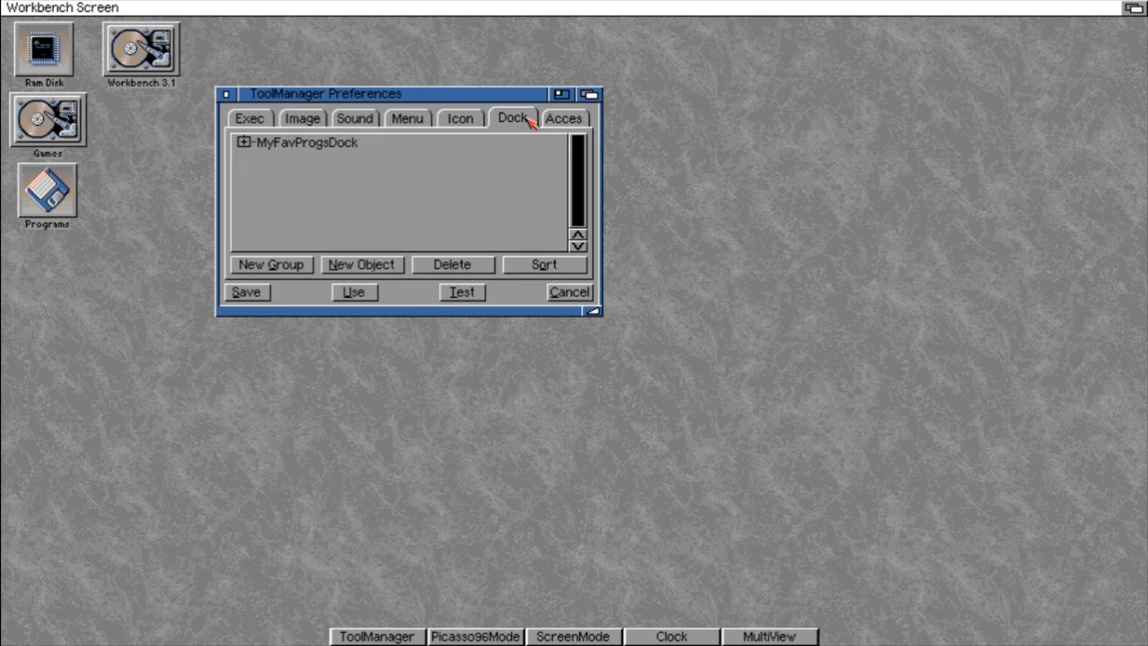
pyautogui.click(317, 124)
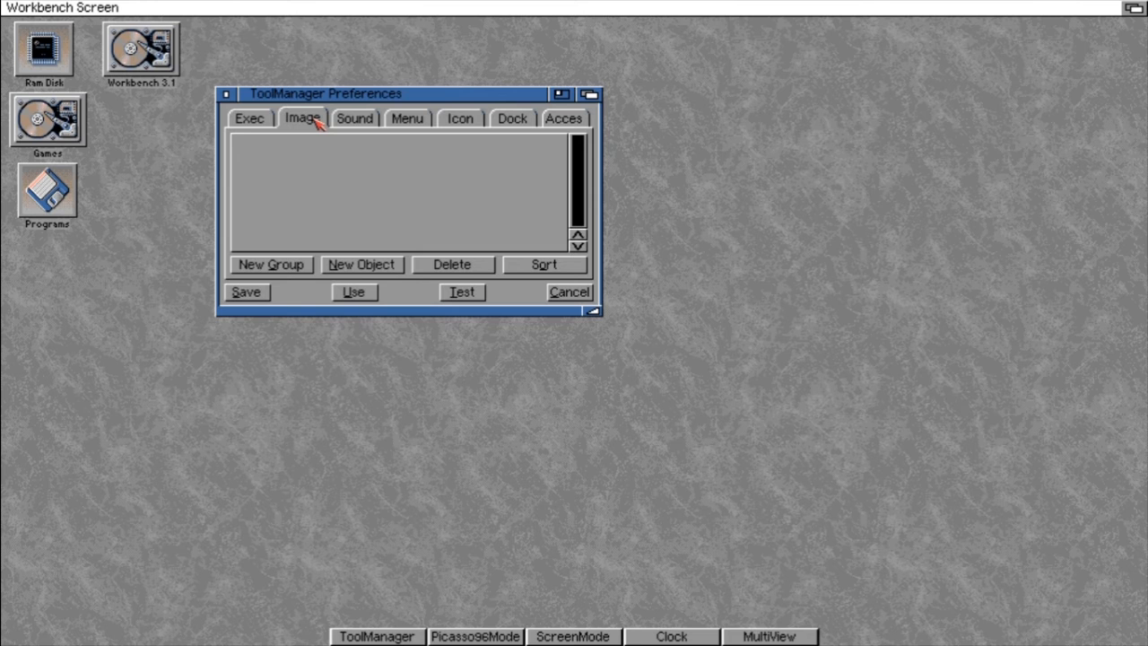
# Open the Brushes drawer on the Programs drive and arrange it beside the ToolManager preferences window.
pyautogui.doubleClick(29, 212)
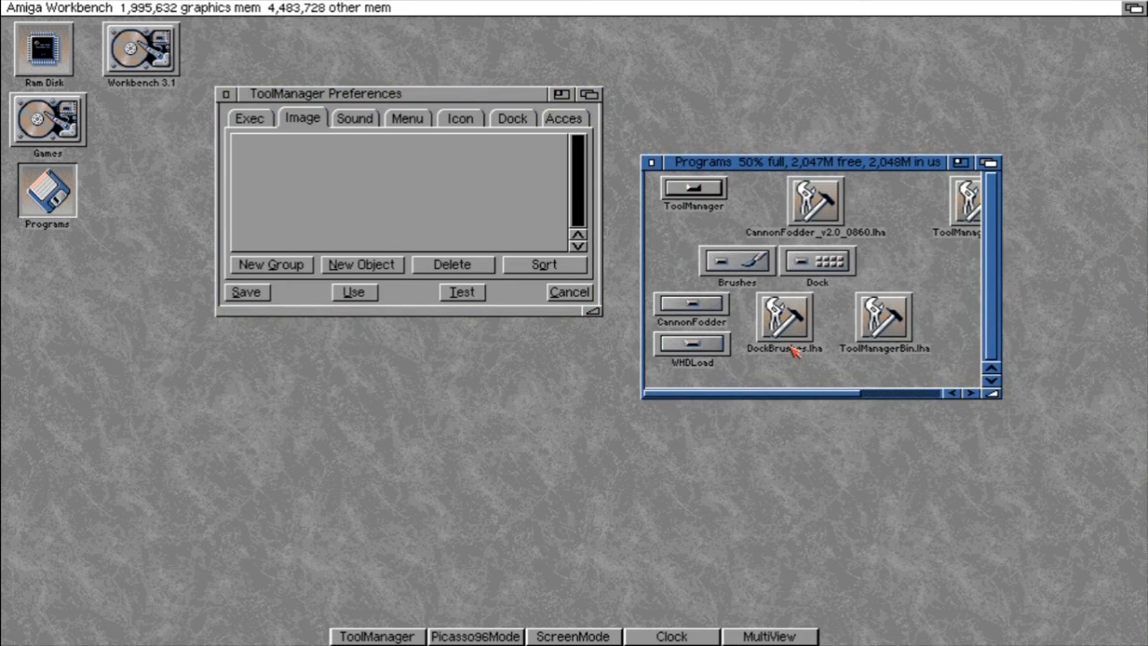
pyautogui.doubleClick(743, 268)
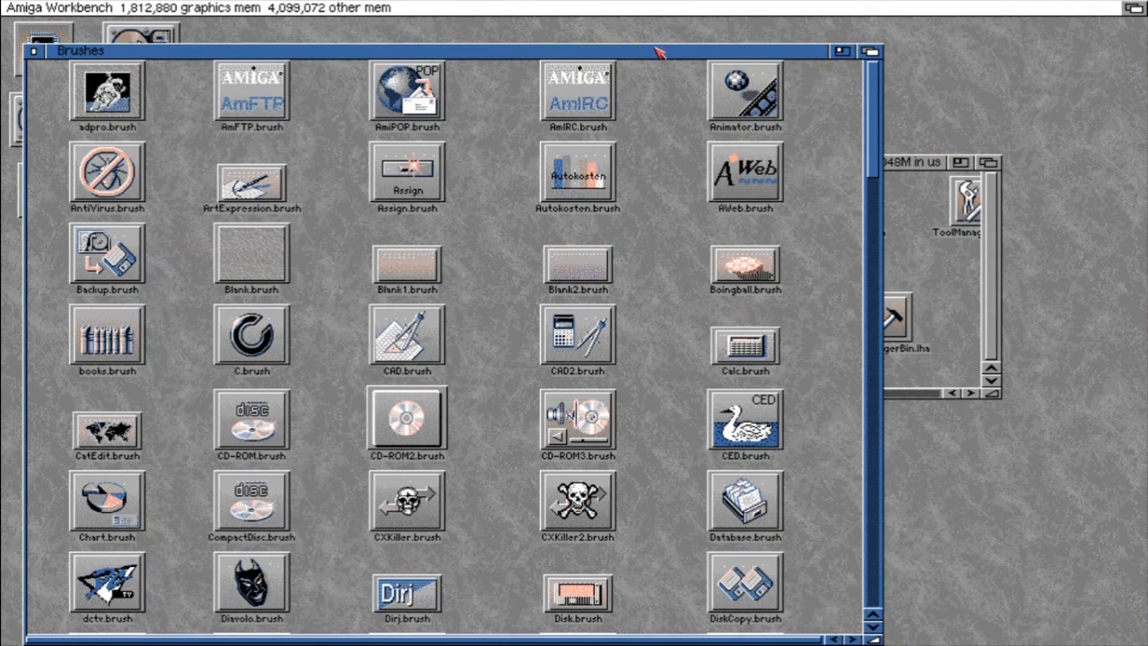
pyautogui.moveTo(924, 49); pyautogui.dragTo(923, 19)
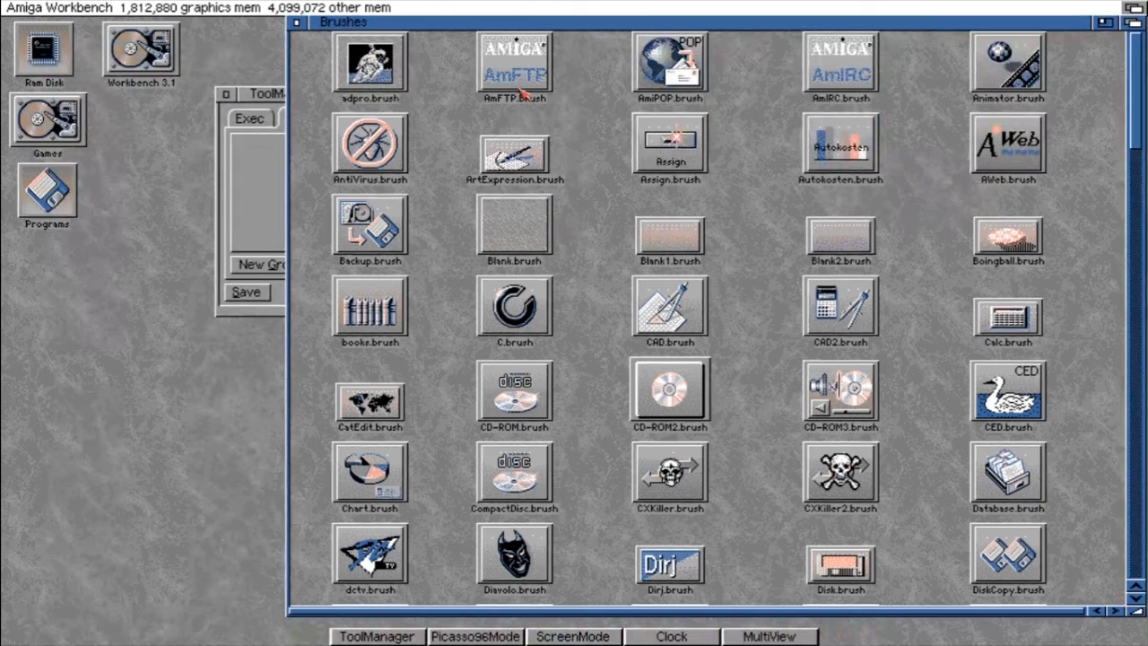
pyautogui.click(276, 98)
pyautogui.moveTo(69, 141); pyautogui.dragTo(90, 143)
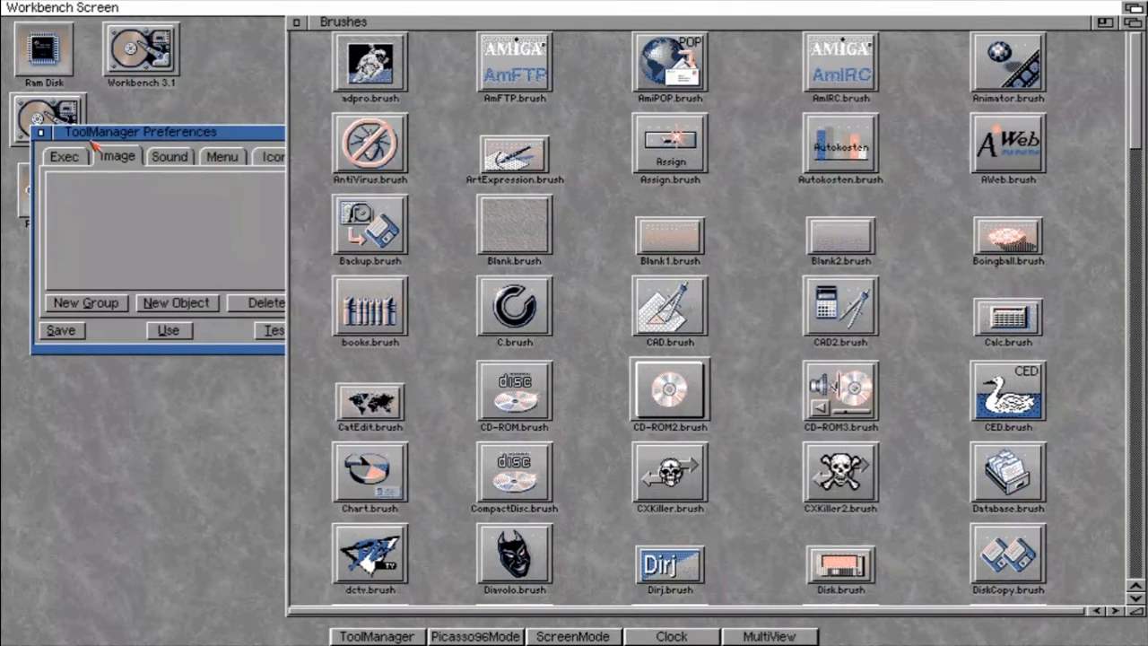
# Check the MyFavProgs program list and switch the Brushes drawer from icons to a text listing.
pyautogui.click(69, 157)
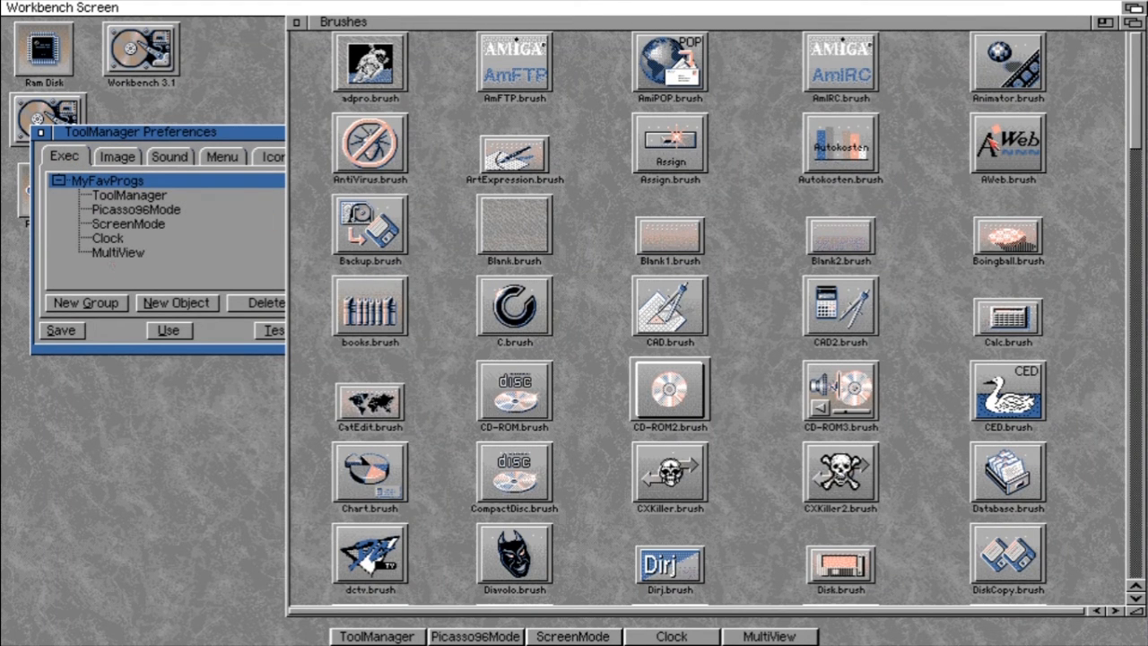
pyautogui.click(1145, 87)
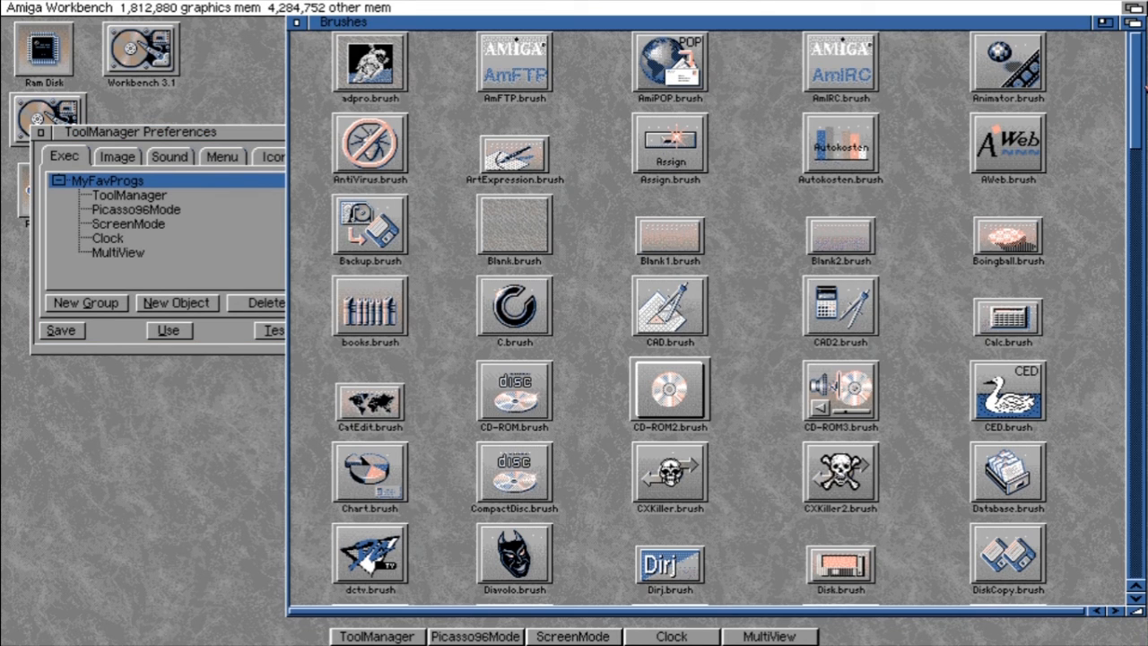
pyautogui.rightClick(381, 32)
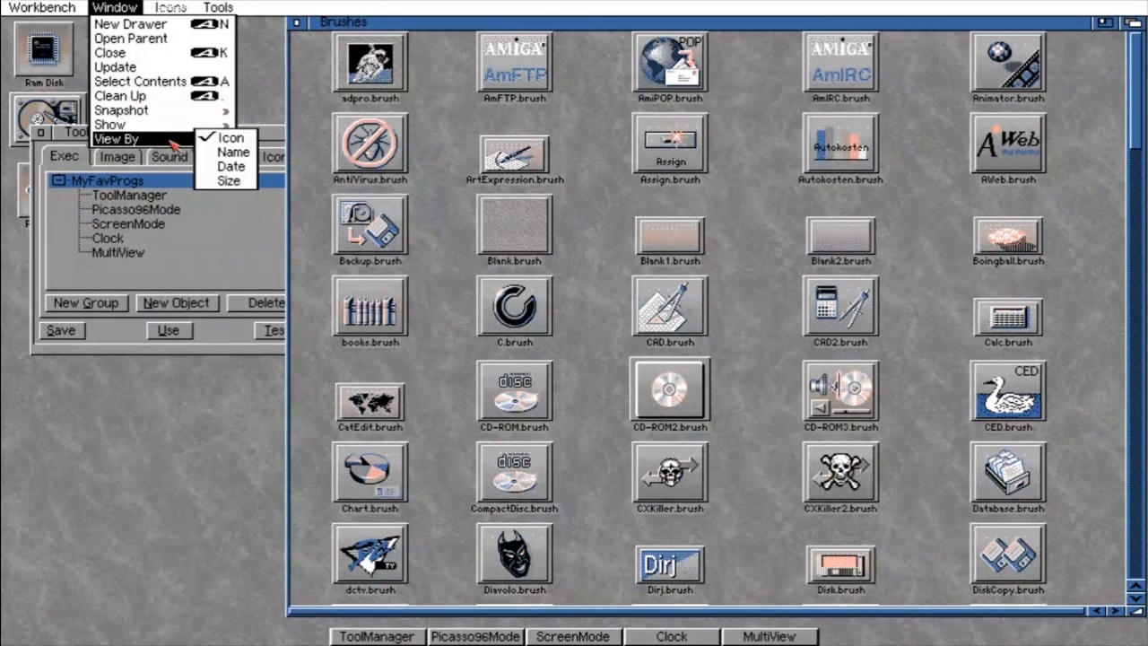
pyautogui.rightClick(242, 167)
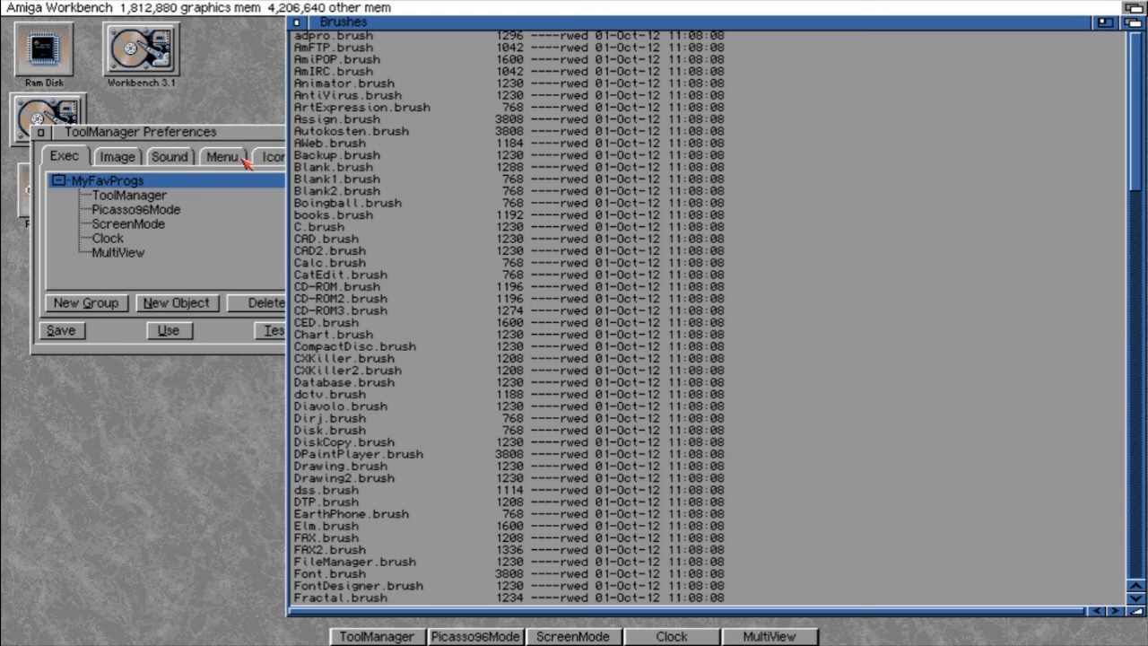
# Add Time.brush from the Brushes drawer as a ToolManager image object, keeping its suggested name.
pyautogui.click(120, 157)
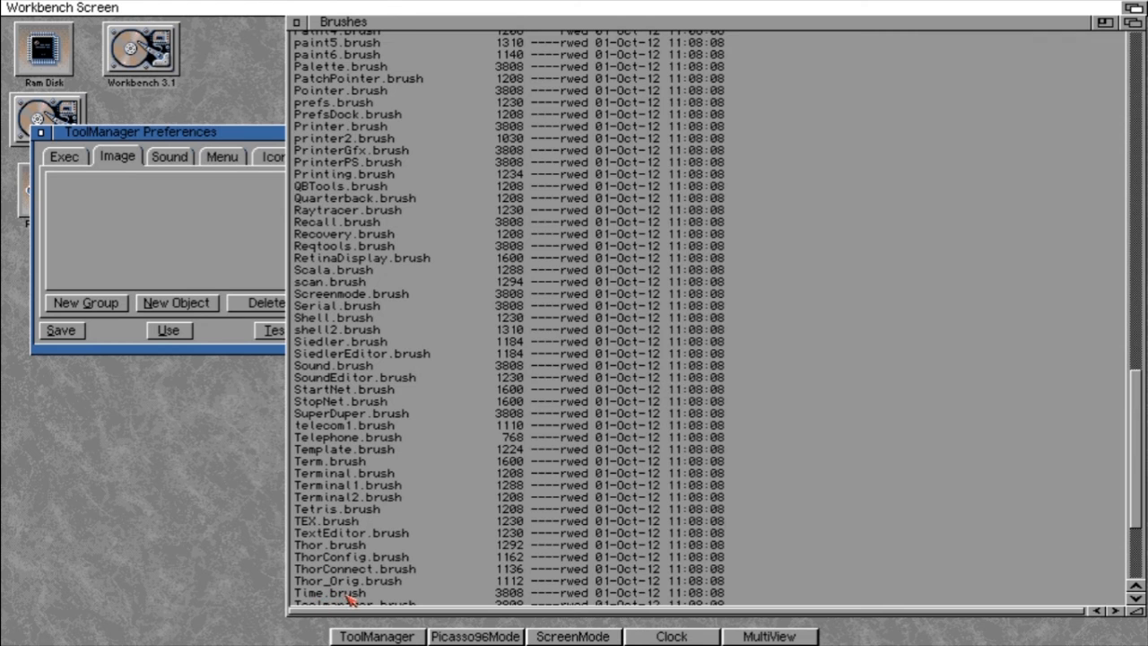
pyautogui.moveTo(350, 601)
pyautogui.mouseDown()
pyautogui.moveTo(115, 388)
pyautogui.moveTo(165, 201)
pyautogui.moveTo(130, 205)
pyautogui.mouseUp()
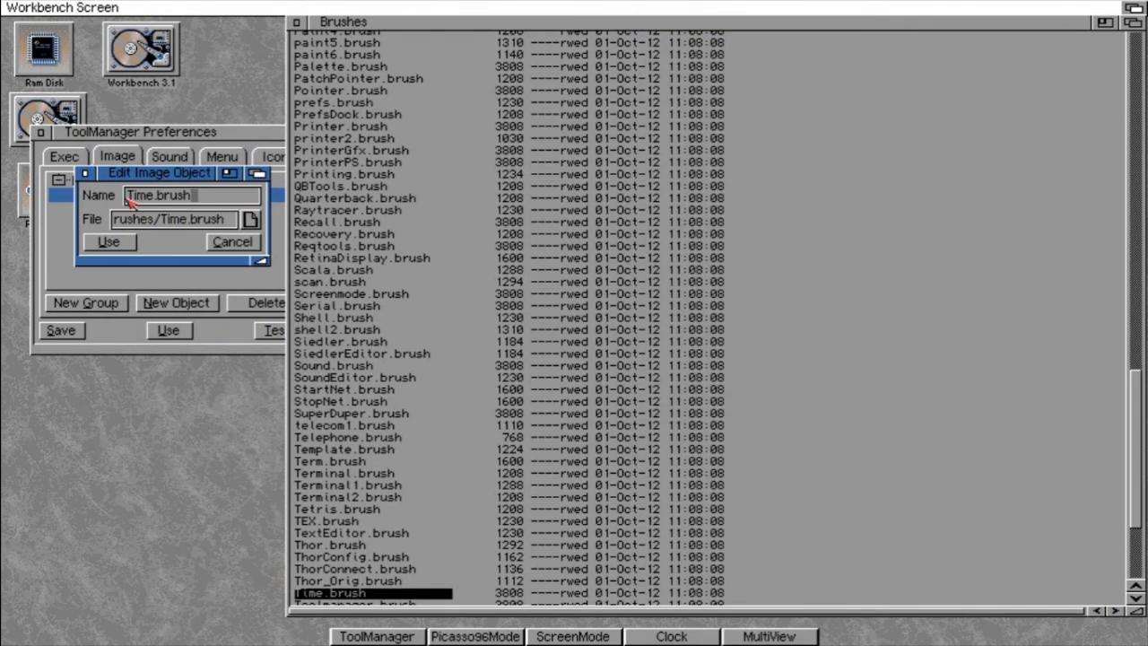
pyautogui.click(111, 248)
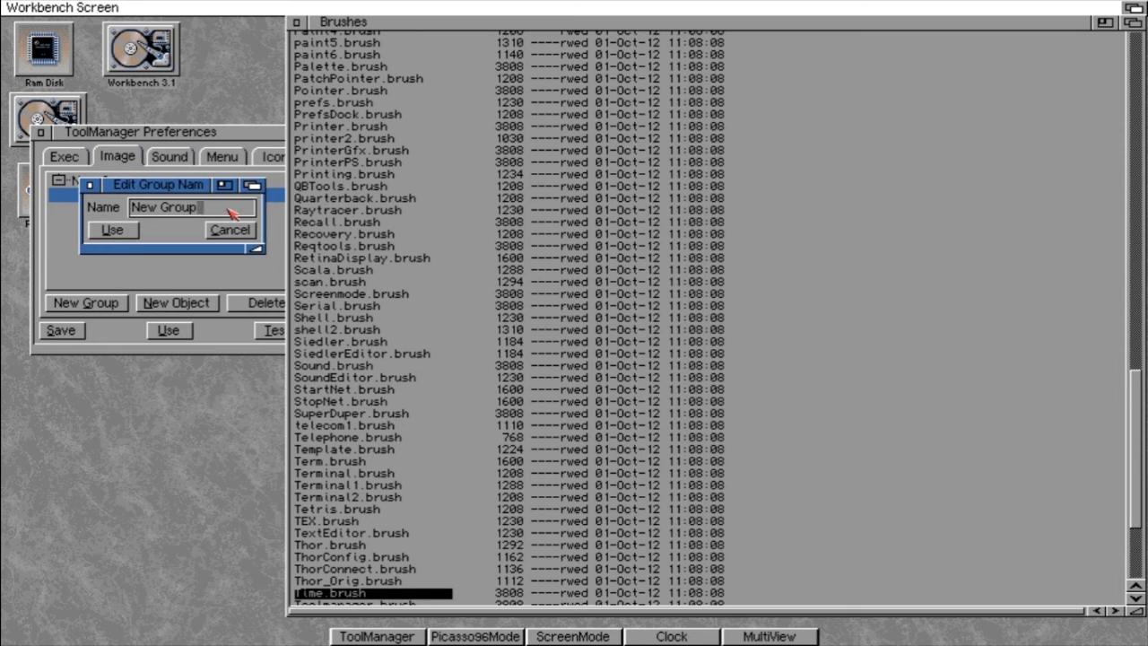
# Rename the image group holding Time.brush to MyFavProgsImg.
pyautogui.press('BackSpace')
pyautogui.press('BackSpace')
pyautogui.press('BackSpace')
pyautogui.press('BackSpace')
pyautogui.press('BackSpace')
pyautogui.press('BackSpace')
pyautogui.press('BackSpace')
pyautogui.press('BackSpace')
pyautogui.press('BackSpace')
pyautogui.write('My')
pyautogui.press('BackSpace')
pyautogui.press('BackSpace')
pyautogui.press('BackSpace')
pyautogui.write('FavProgsImg')
pyautogui.press('Return')
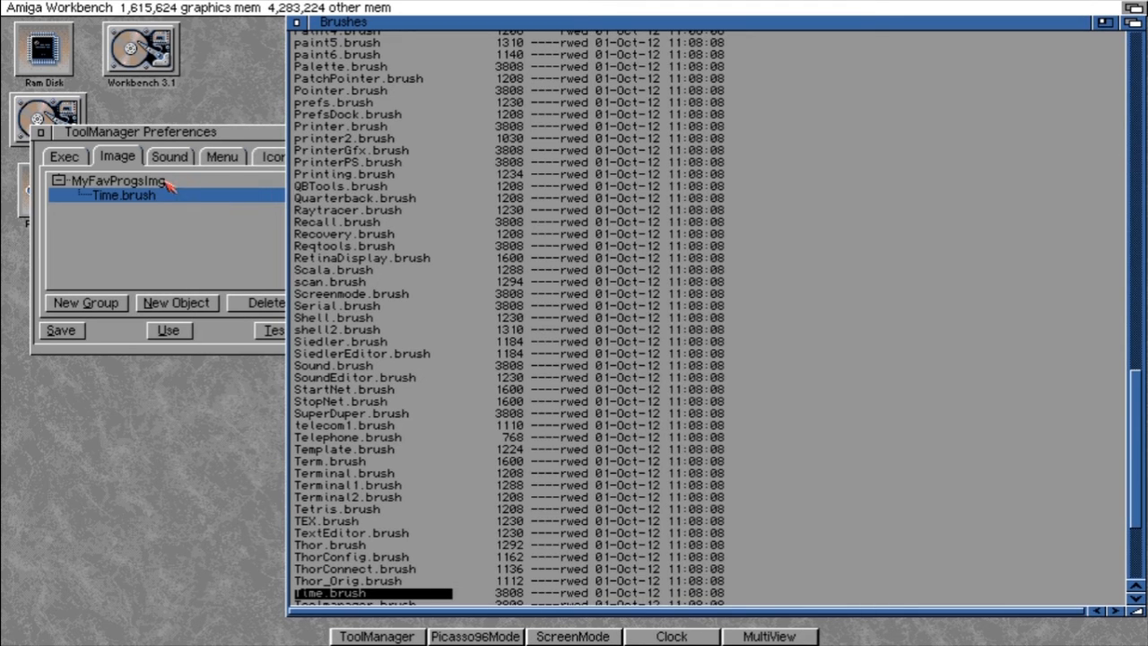
# Check the program list against the brushes, and add Screenmode.brush, Toolmanager.brush and Multiview.brush to the MyFavProgsImg image group.
pyautogui.moveTo(254, 132); pyautogui.dragTo(255, 266)
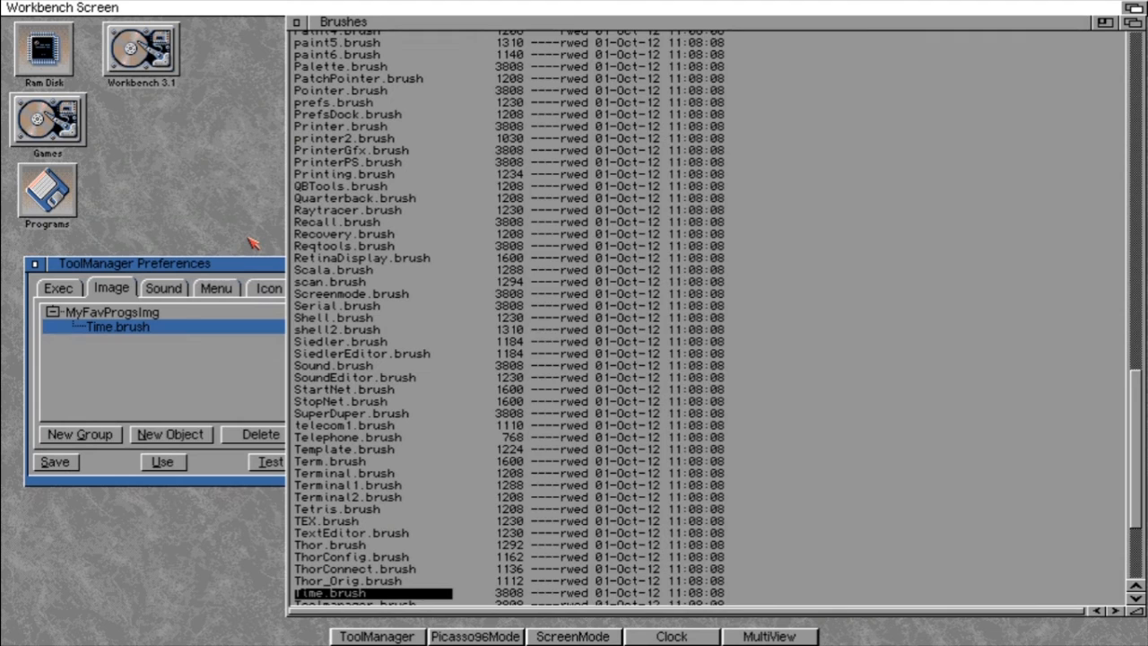
pyautogui.click(70, 285)
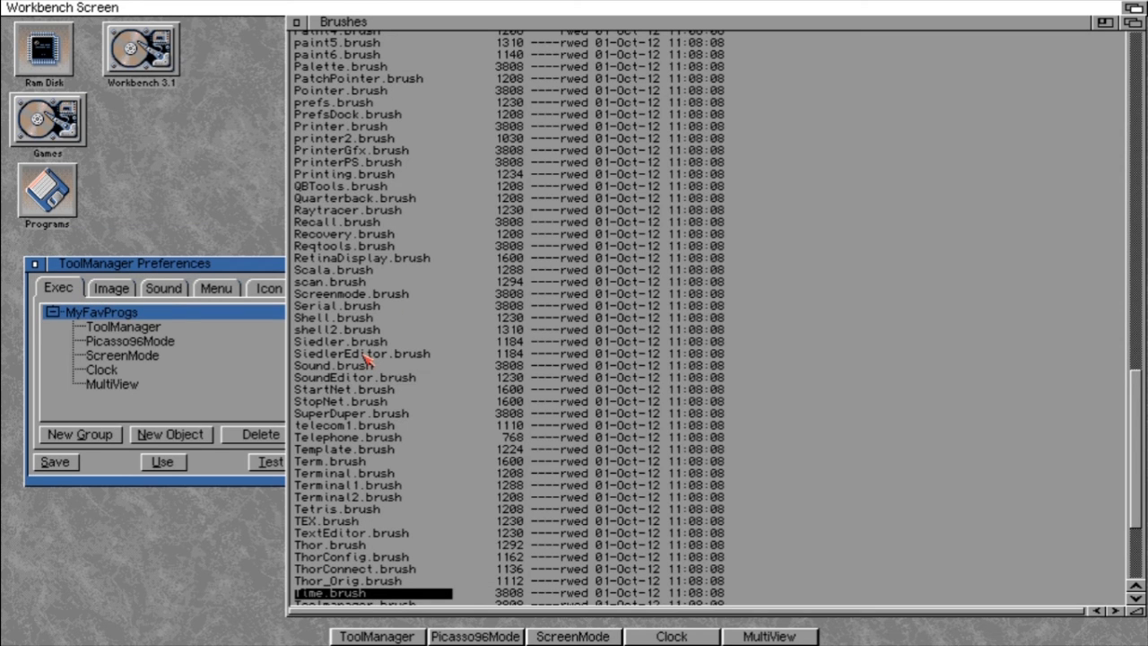
pyautogui.click(119, 296)
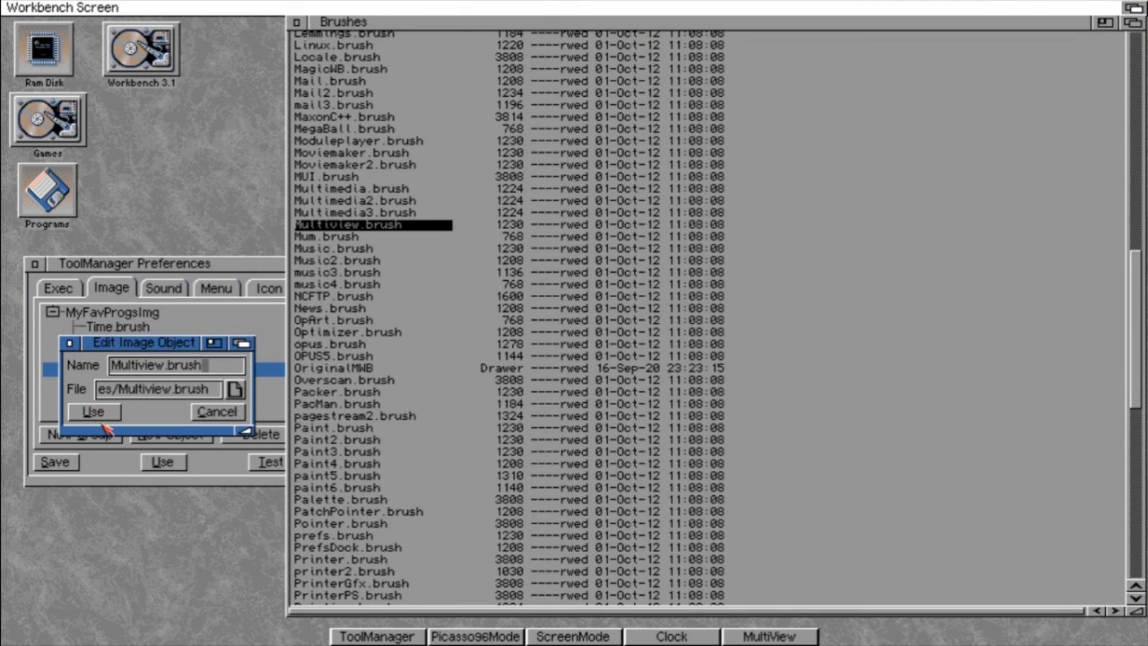
pyautogui.click(93, 412)
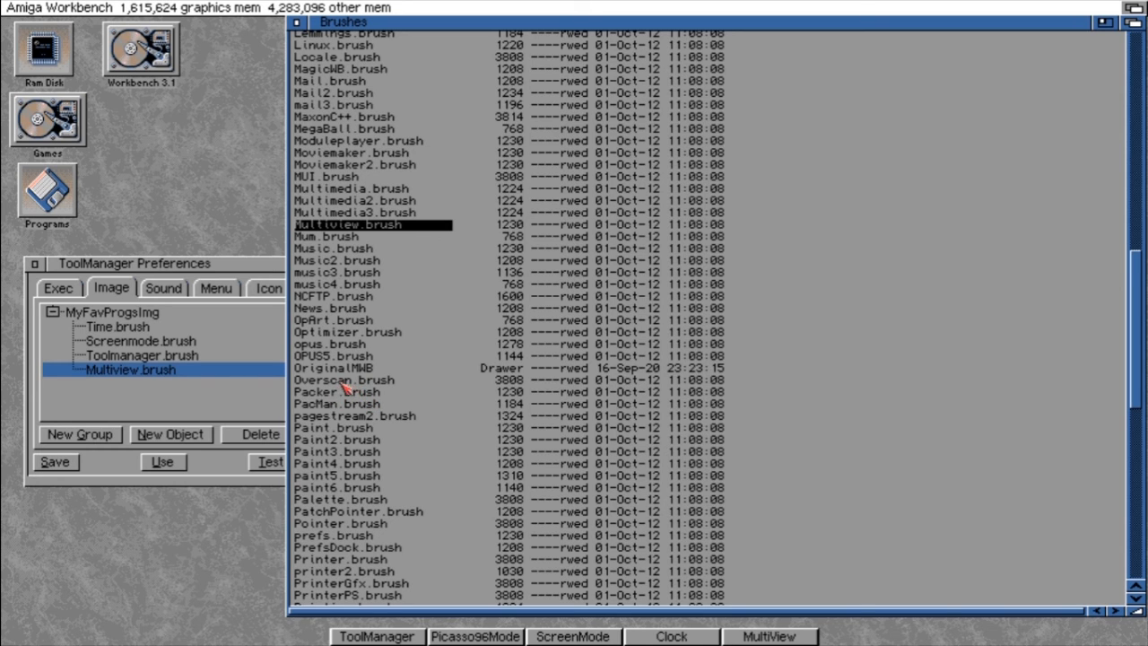
# Add Overscan.brush from the Brushes drawer as an image object, keeping its suggested name.
pyautogui.moveTo(341, 386); pyautogui.dragTo(135, 408)
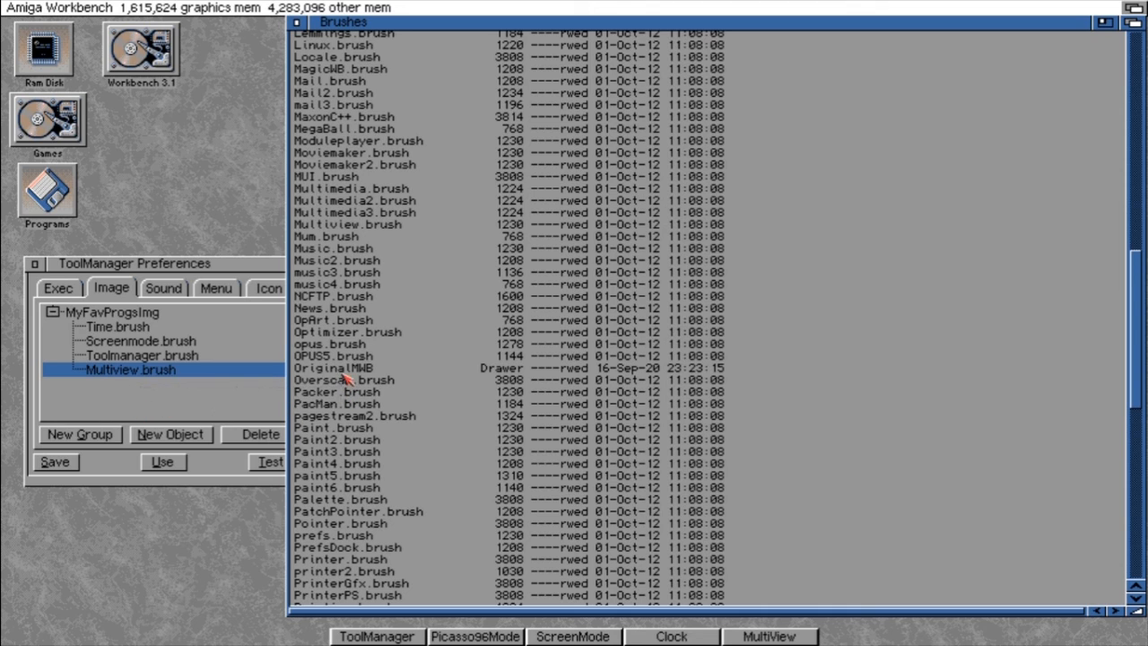
pyautogui.click(340, 381)
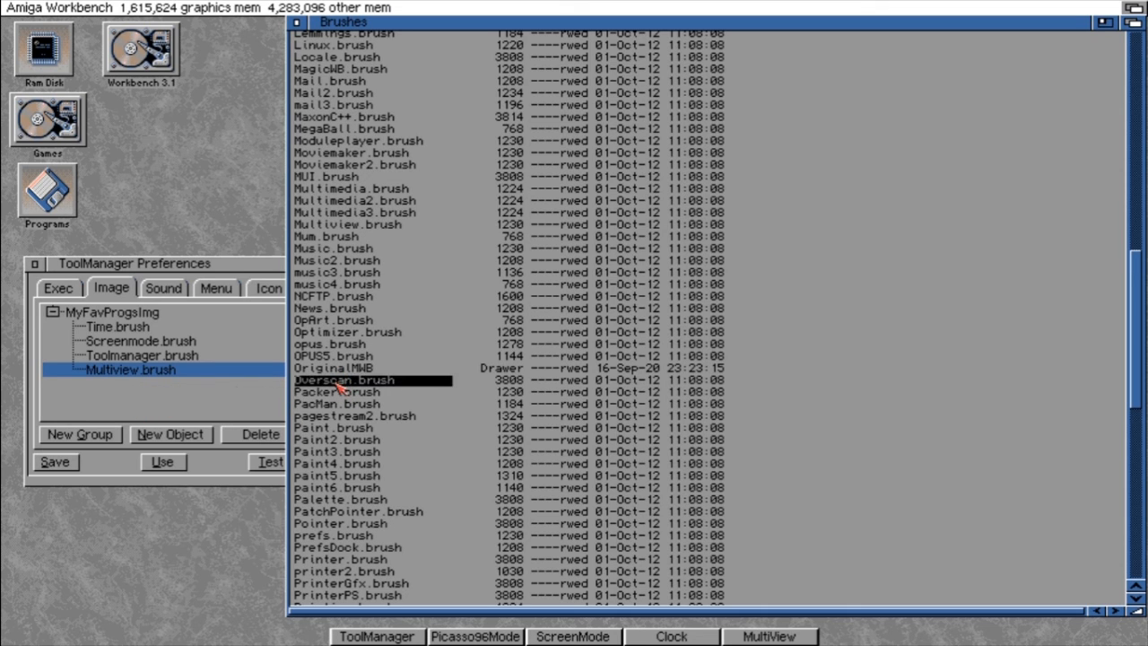
pyautogui.moveTo(341, 386)
pyautogui.mouseDown()
pyautogui.moveTo(210, 414)
pyautogui.moveTo(190, 400)
pyautogui.mouseUp()
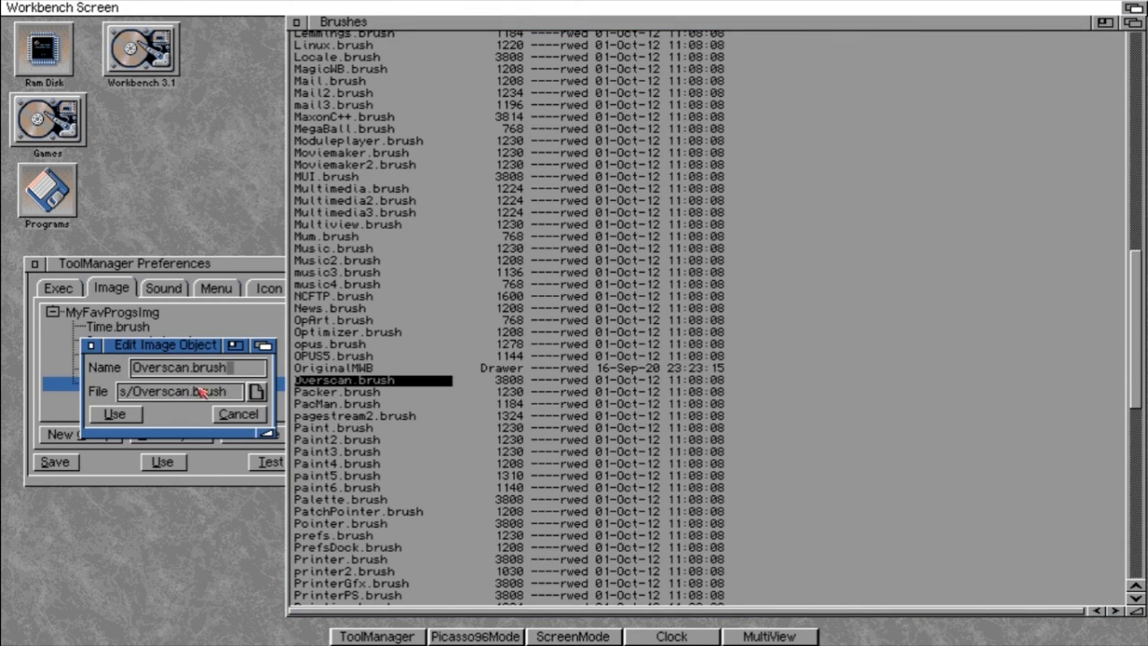
pyautogui.click(115, 413)
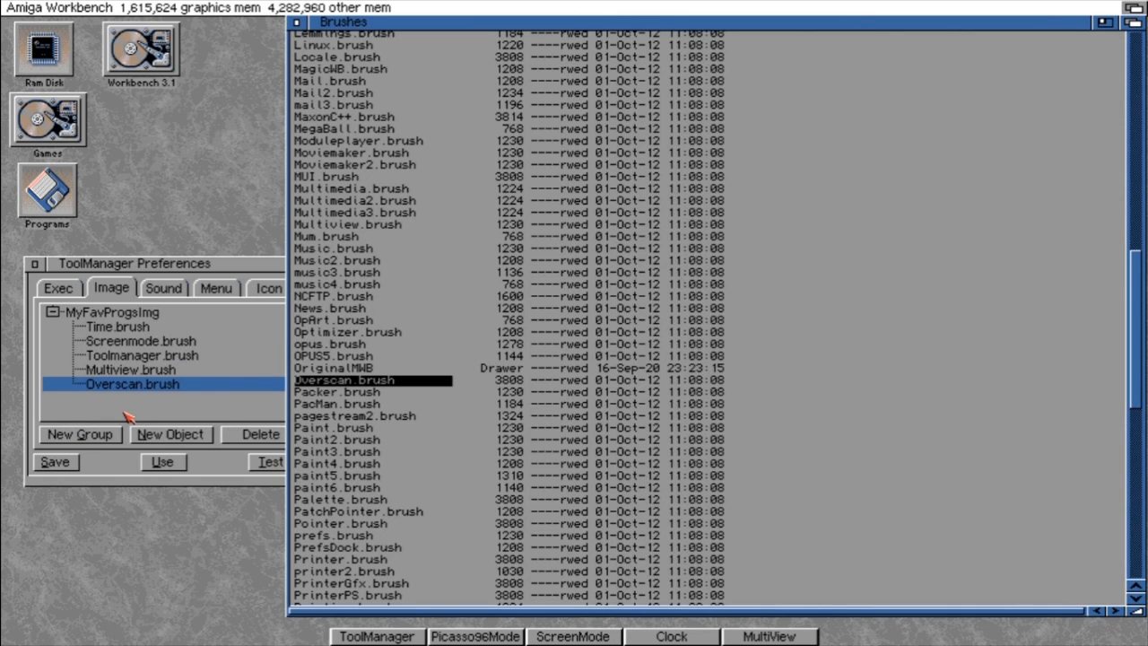
# Close the Brushes and Programs drawer windows, and review the Exec and Image object lists.
pyautogui.click(298, 22)
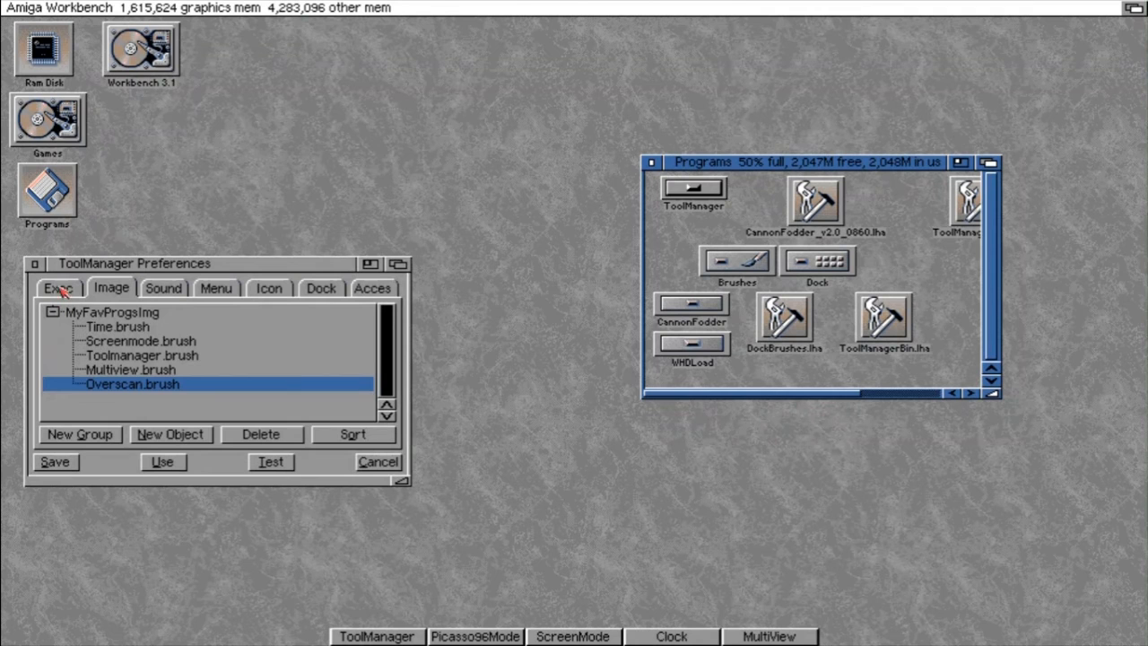
pyautogui.click(654, 164)
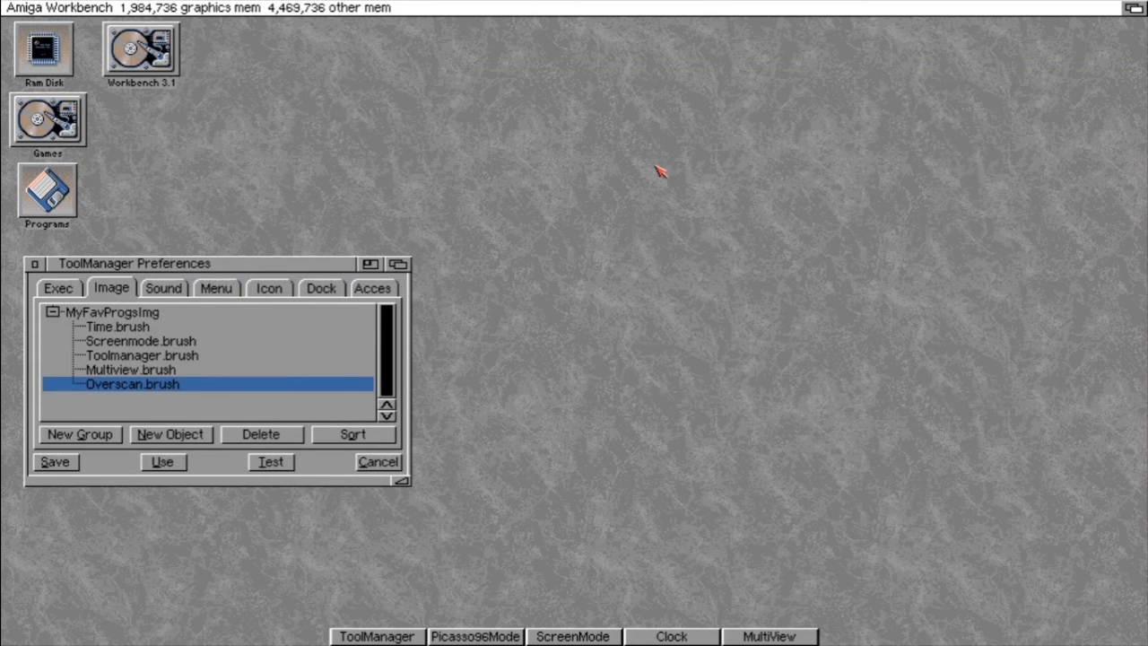
pyautogui.click(65, 290)
pyautogui.click(114, 292)
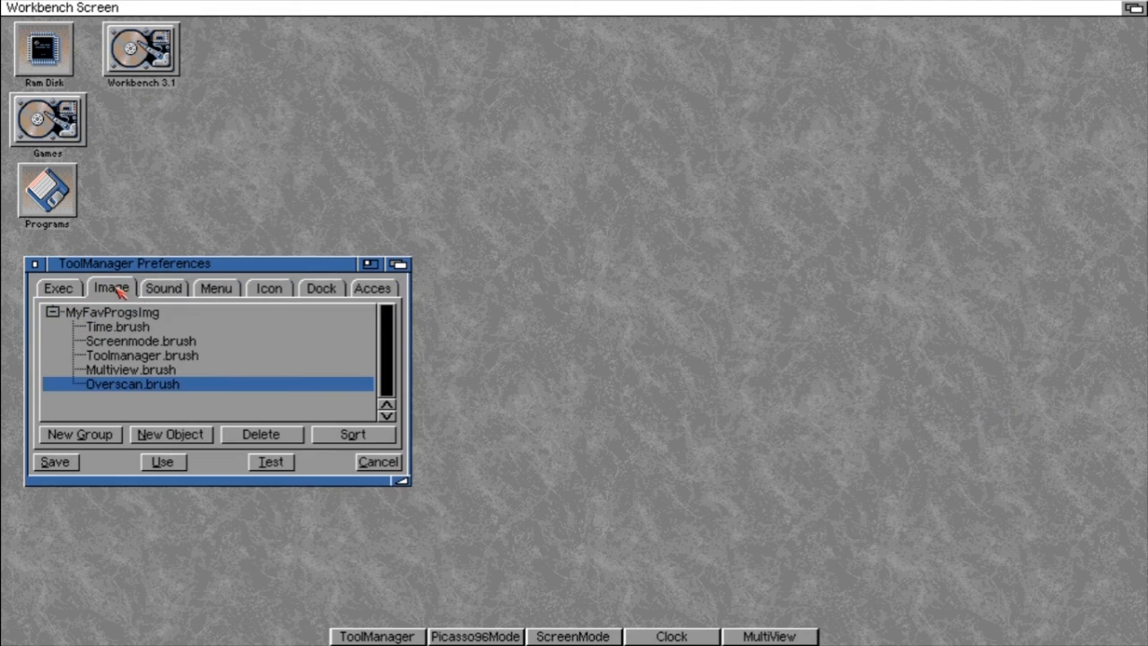
# Open the MyFavProgs dock object for editing and place its window beside the ToolManager preferences.
pyautogui.click(330, 296)
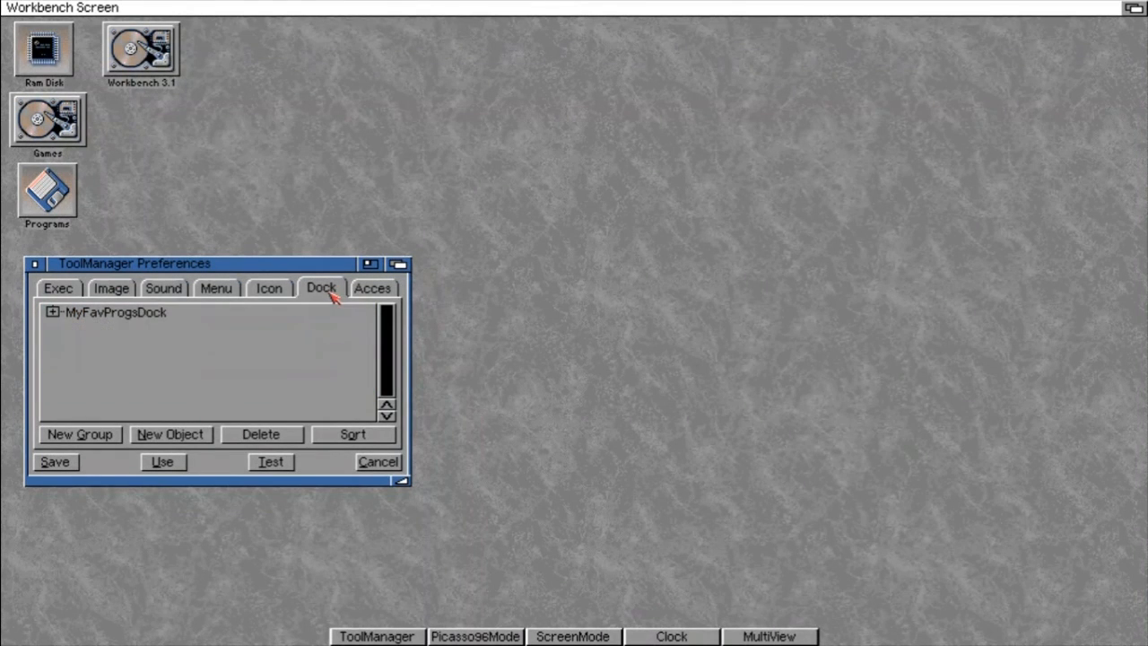
pyautogui.click(54, 313)
pyautogui.click(119, 329)
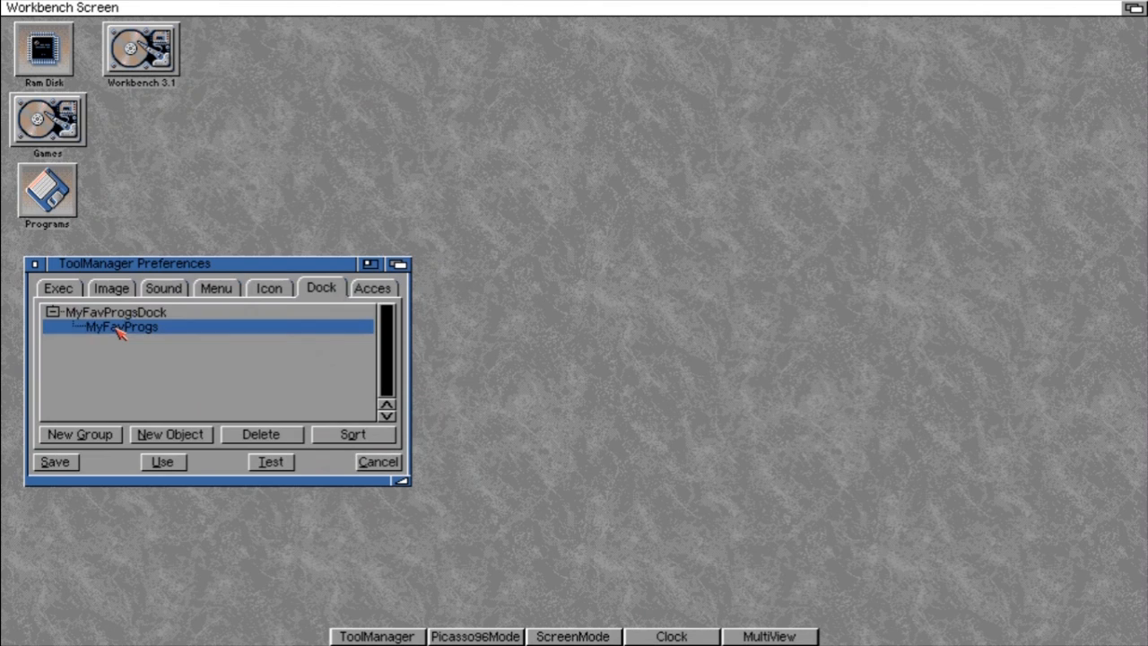
pyautogui.doubleClick(119, 329)
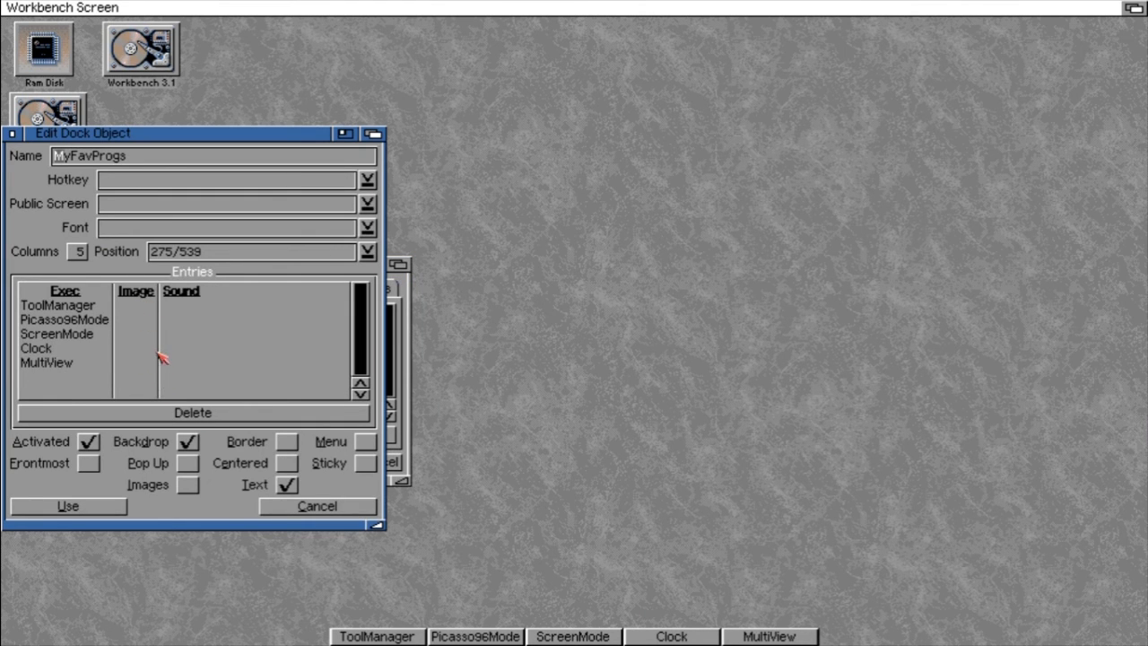
pyautogui.moveTo(184, 132); pyautogui.dragTo(724, 152)
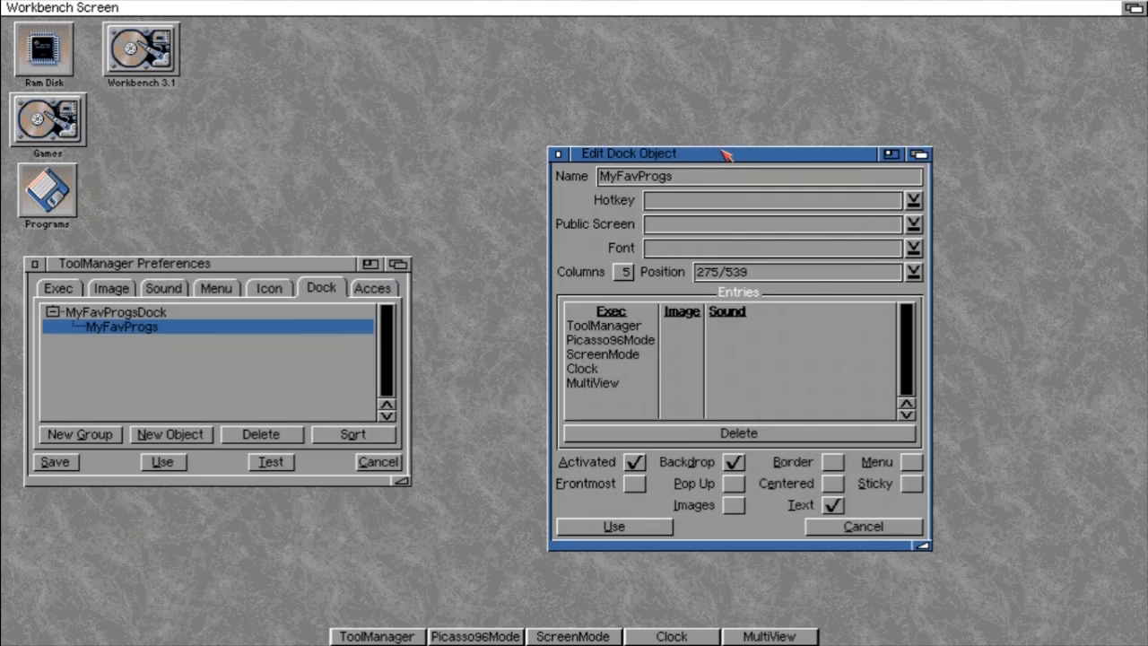
# Inspect the program settings behind the dock's ToolManager entry and close them without changes.
pyautogui.click(628, 337)
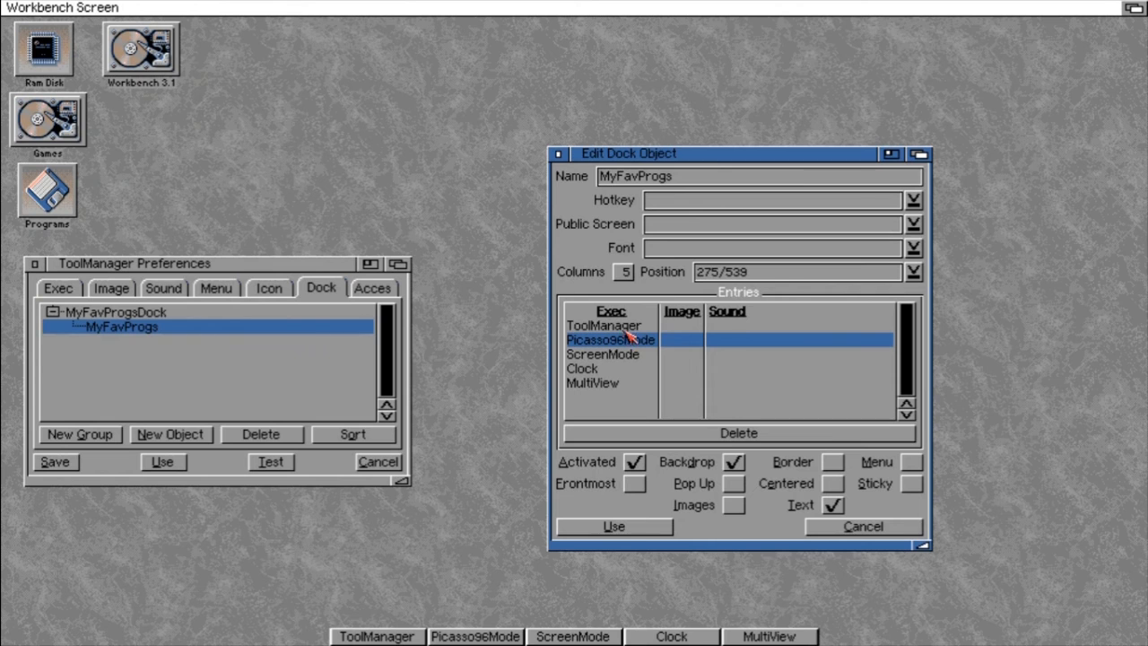
pyautogui.doubleClick(644, 327)
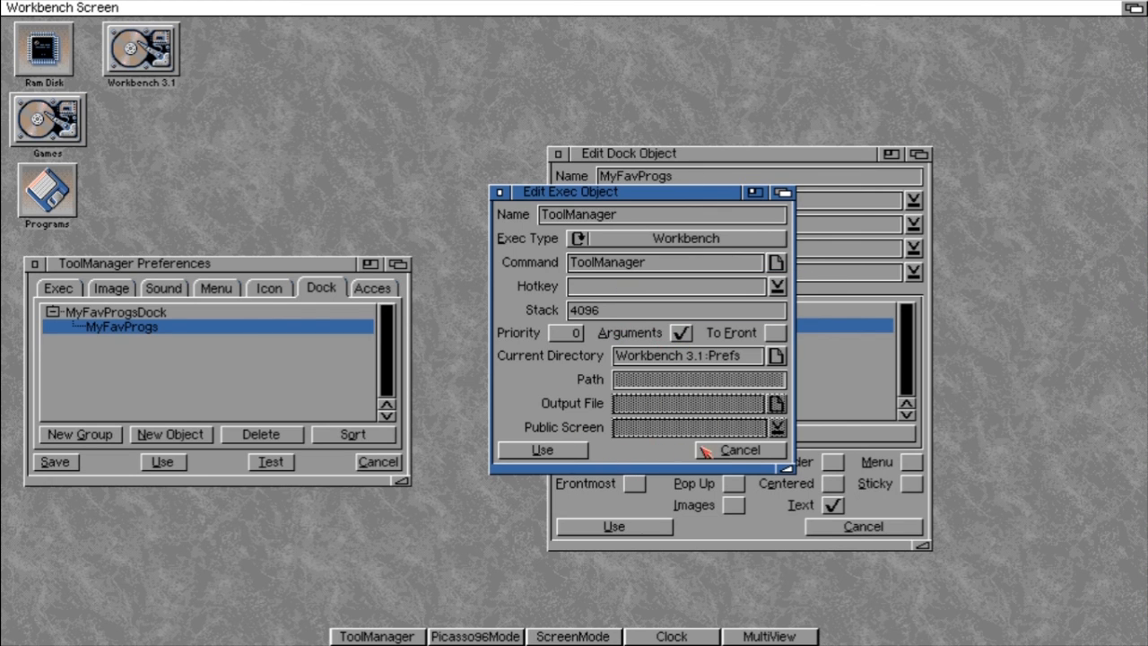
pyautogui.click(728, 450)
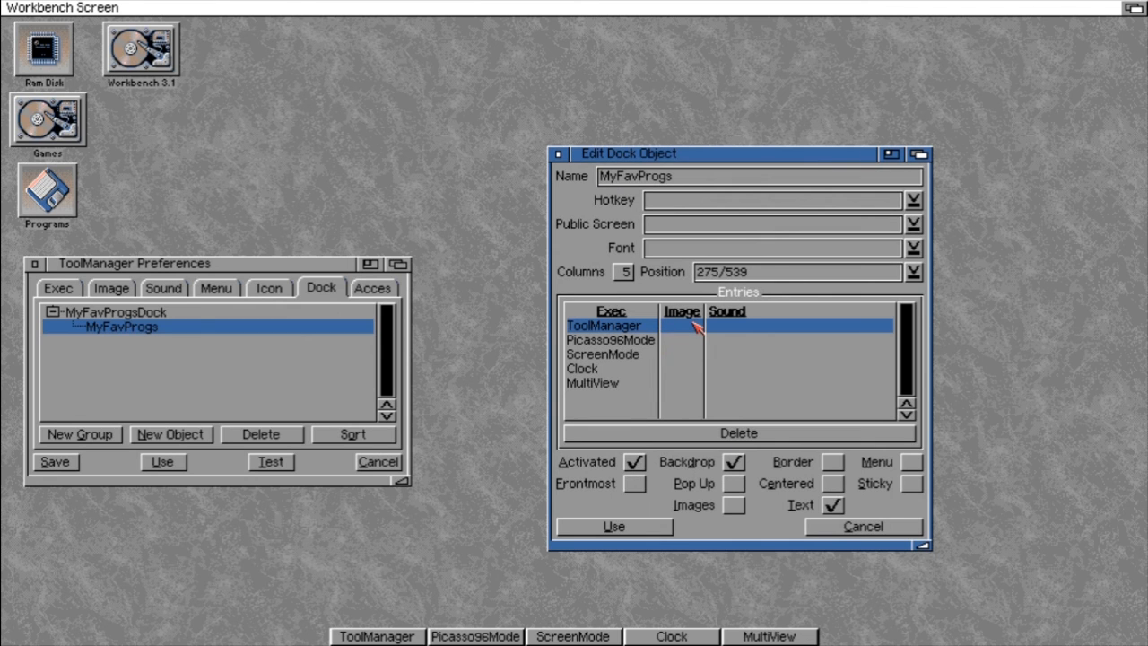
# Assign Toolmanager.brush to the ToolManager and ScreenMode dock entries, Overscan.brush to Picasso96Mode, Screenmode.brush to Clock and Multiview.brush to MultiView.
pyautogui.click(109, 288)
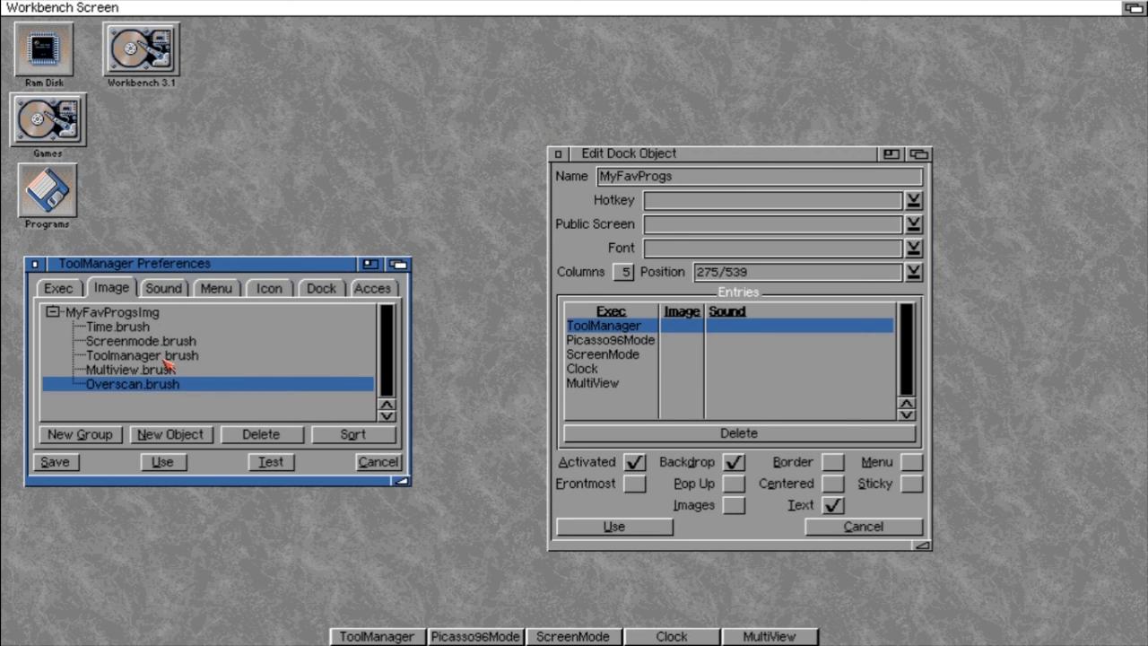
pyautogui.moveTo(168, 359)
pyautogui.mouseDown()
pyautogui.moveTo(751, 374)
pyautogui.moveTo(686, 329)
pyautogui.moveTo(698, 332)
pyautogui.moveTo(693, 315)
pyautogui.mouseUp()
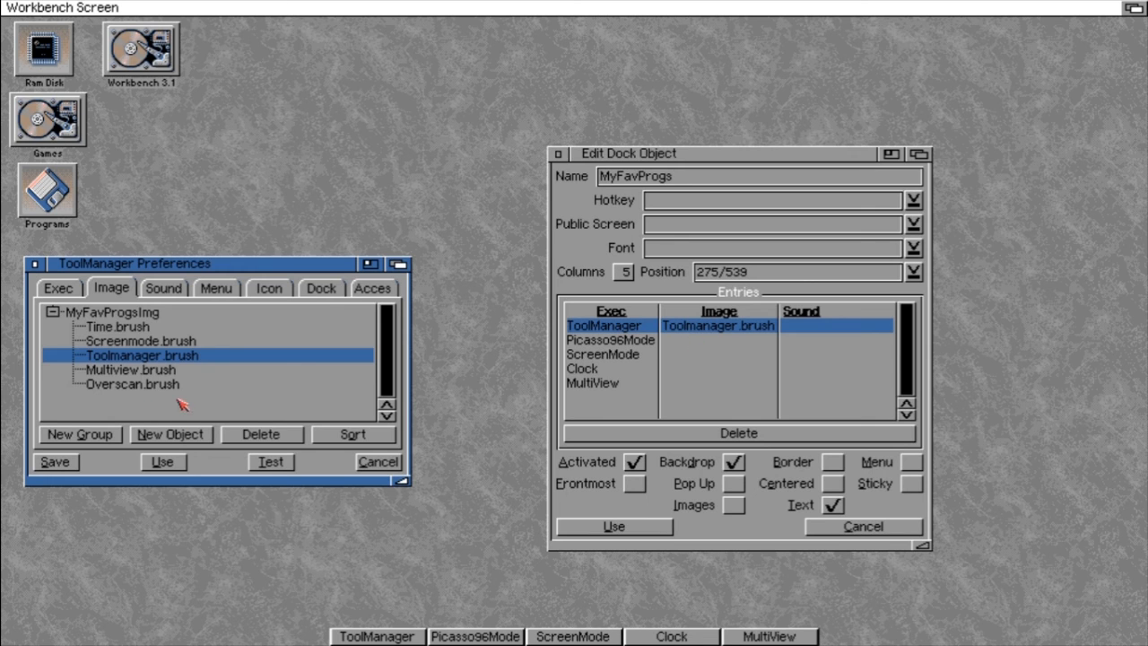
pyautogui.moveTo(172, 355)
pyautogui.mouseDown()
pyautogui.moveTo(240, 385)
pyautogui.moveTo(780, 328)
pyautogui.moveTo(761, 337)
pyautogui.mouseUp()
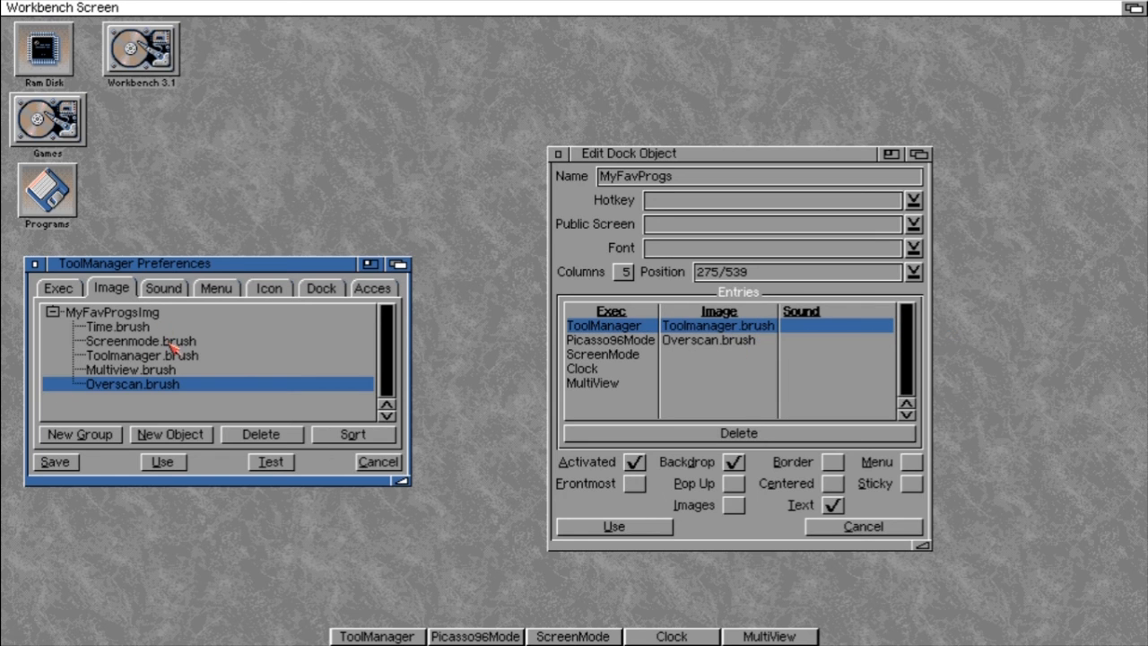
pyautogui.moveTo(175, 352)
pyautogui.mouseDown()
pyautogui.moveTo(709, 368)
pyautogui.moveTo(720, 355)
pyautogui.mouseUp()
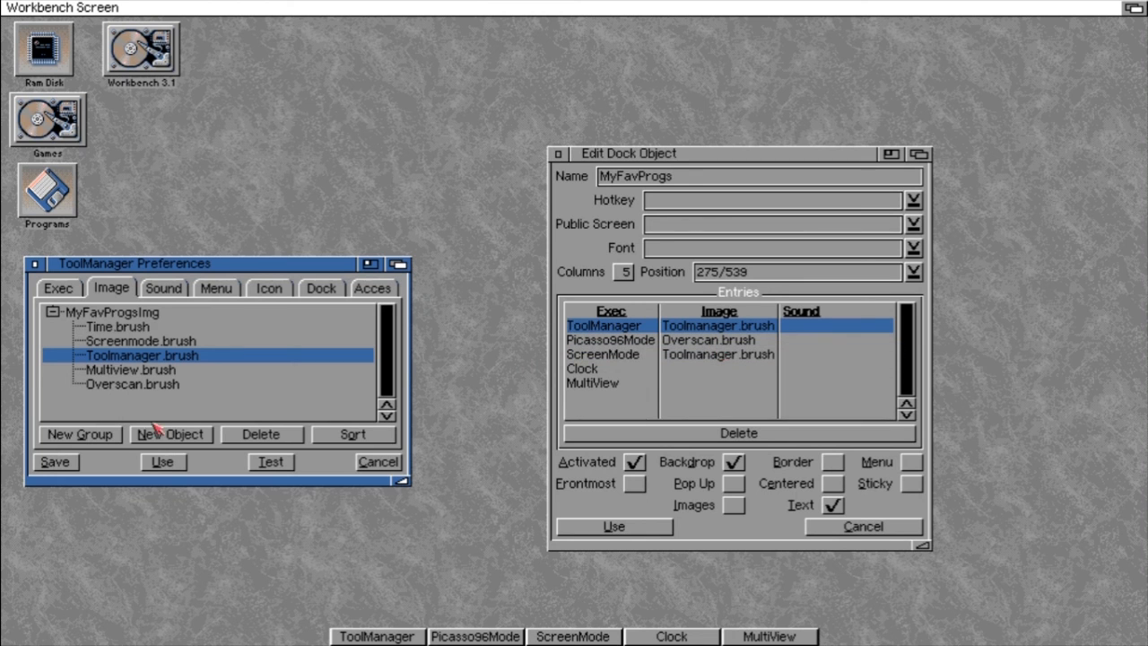
pyautogui.moveTo(140, 341)
pyautogui.mouseDown()
pyautogui.moveTo(672, 375)
pyautogui.moveTo(725, 352)
pyautogui.moveTo(729, 367)
pyautogui.mouseUp()
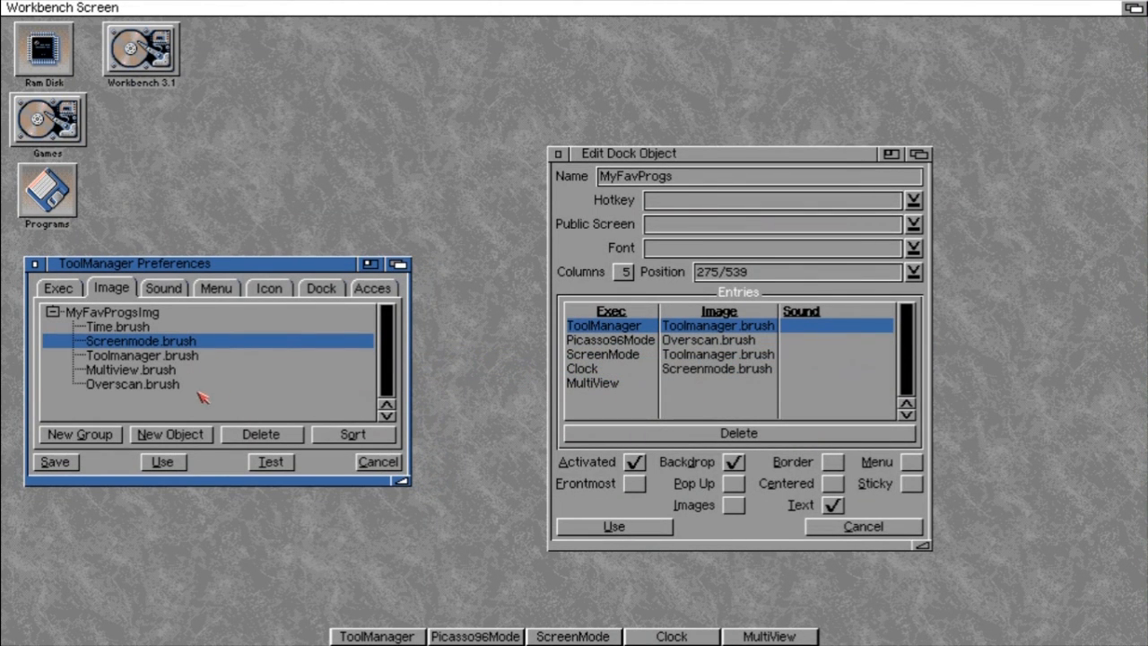
pyautogui.moveTo(171, 373)
pyautogui.mouseDown()
pyautogui.moveTo(543, 367)
pyautogui.moveTo(684, 380)
pyautogui.mouseUp()
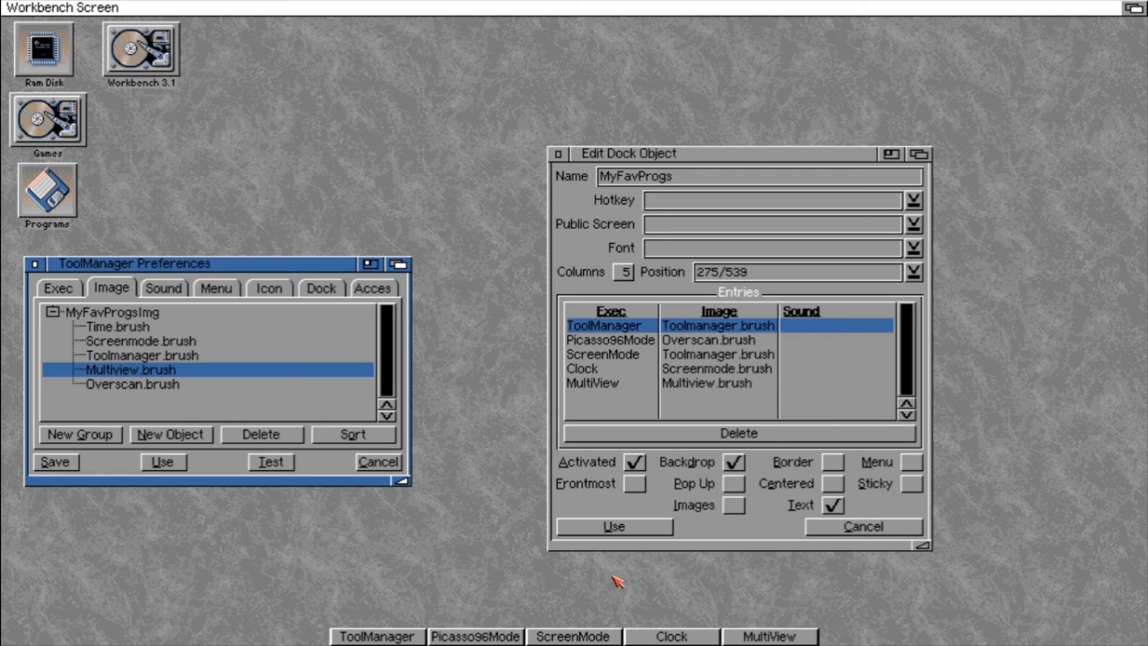
# Enable images for the MyFavProgs dock alongside text, accept the dock settings, and test the configuration.
pyautogui.click(735, 506)
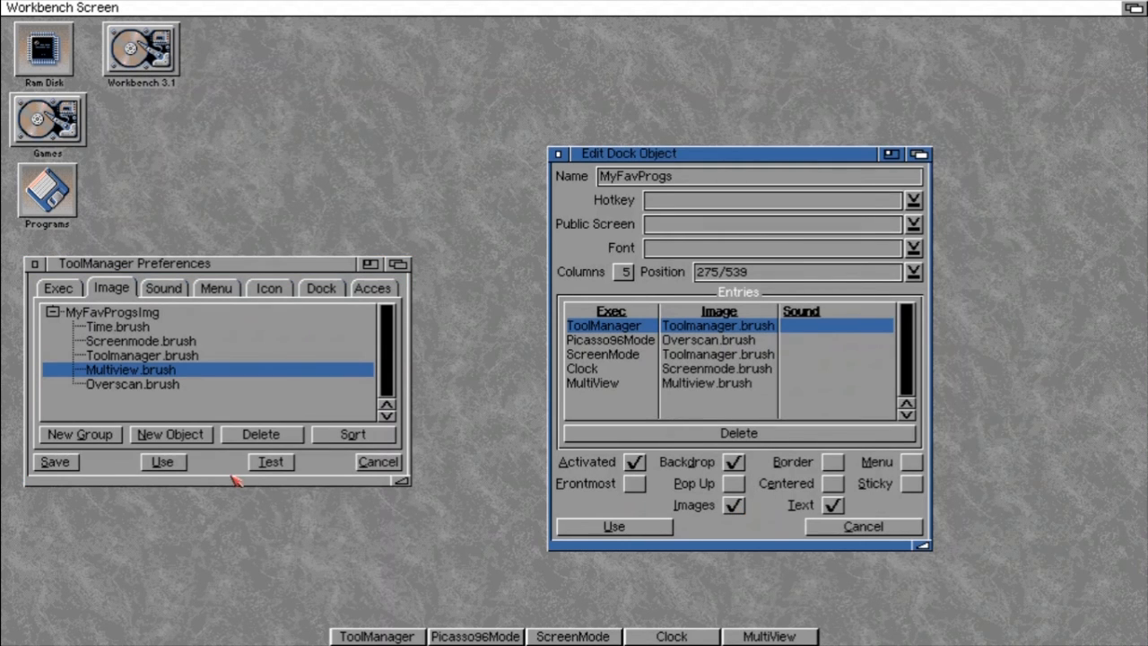
pyautogui.click(269, 463)
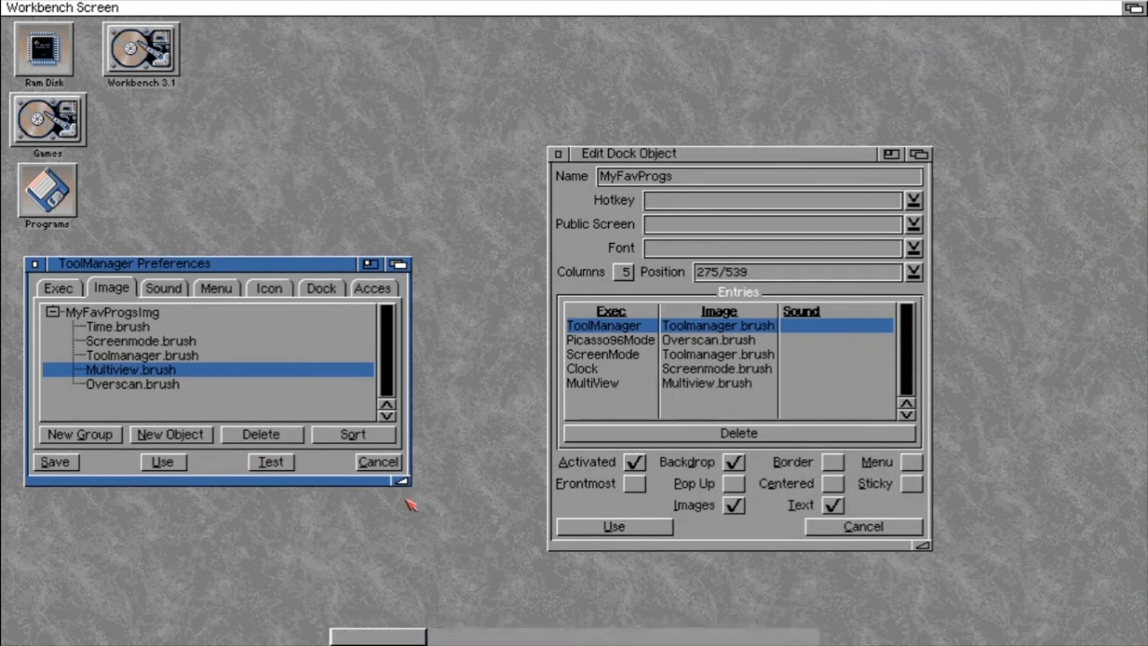
pyautogui.click(634, 530)
pyautogui.click(634, 530)
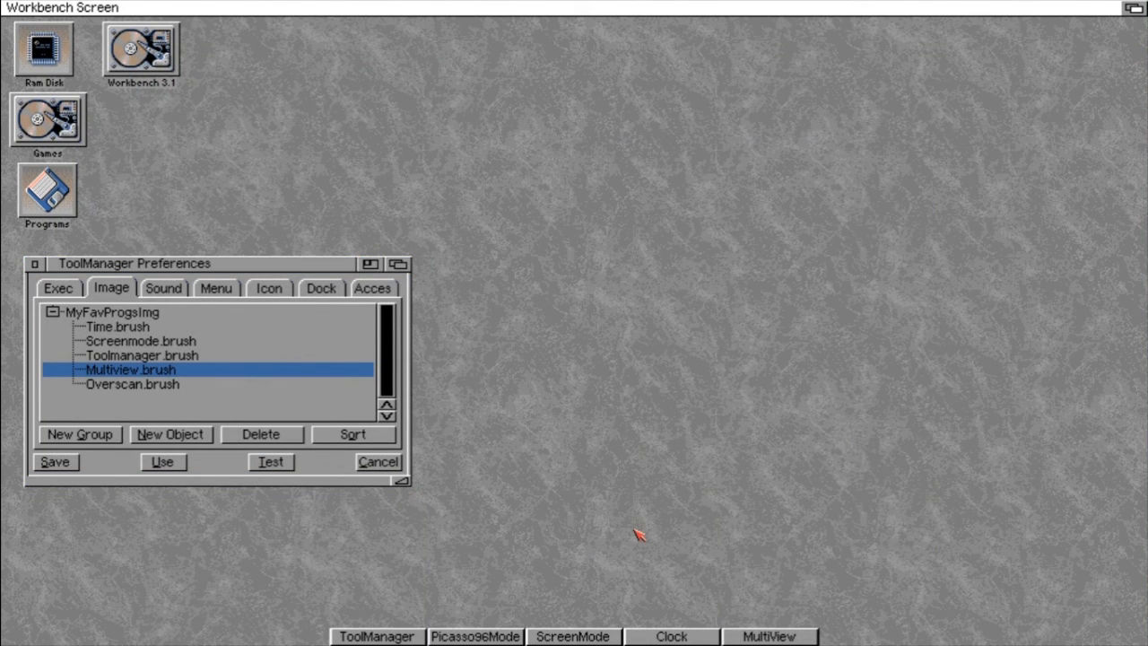
pyautogui.click(269, 464)
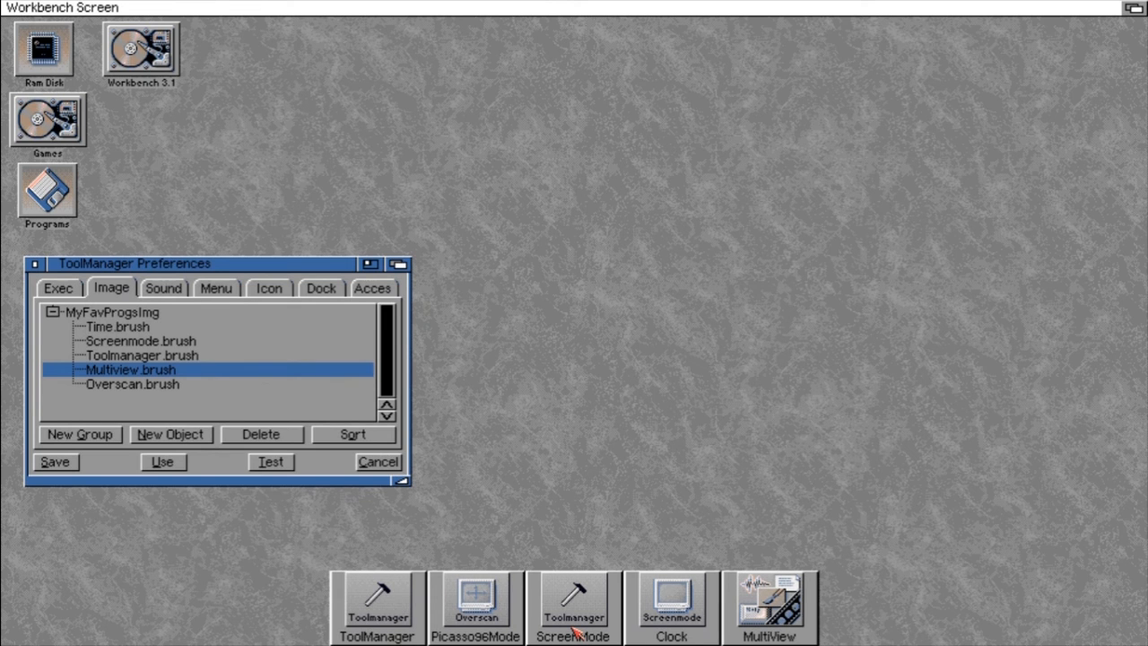
# Inspect the Screenmode.brush image object's name and file path, and close it without changes.
pyautogui.click(143, 343)
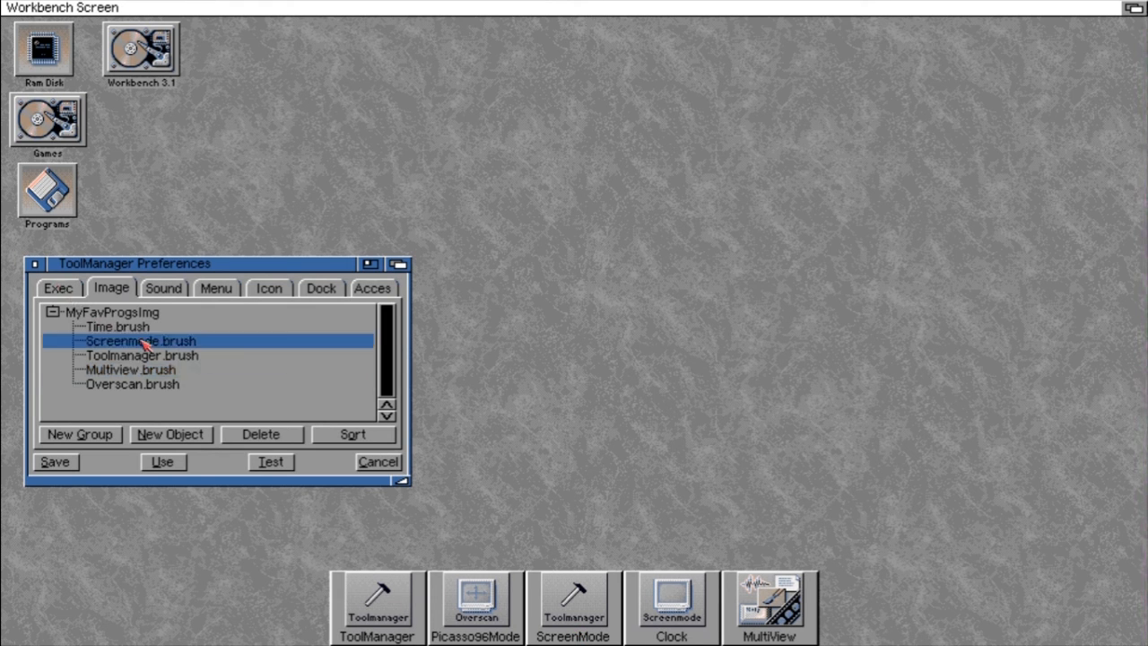
pyautogui.doubleClick(144, 343)
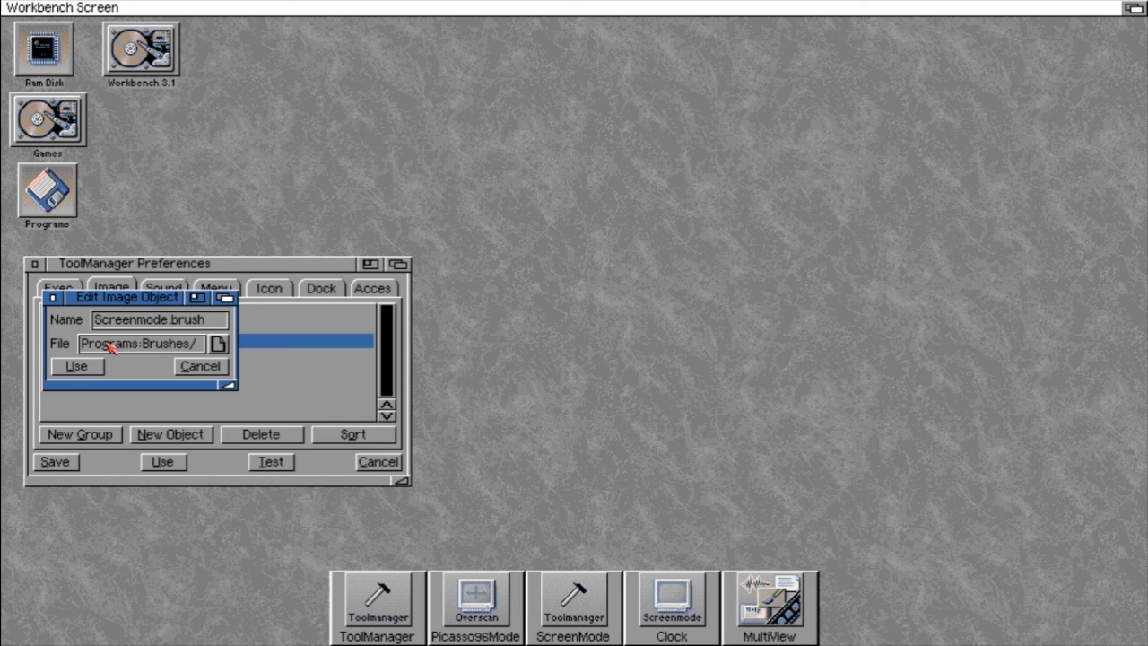
pyautogui.click(201, 366)
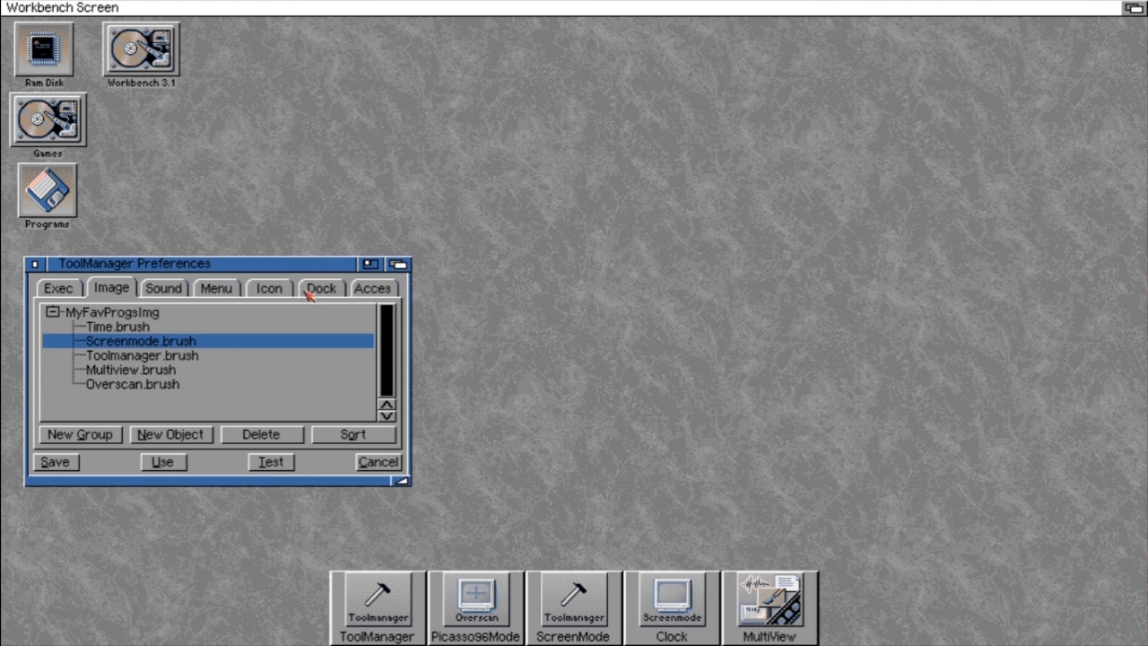
# Open the MyFavProgs dock for editing, inspect the image object behind its Clock entry, and close that image object without changes.
pyautogui.click(312, 289)
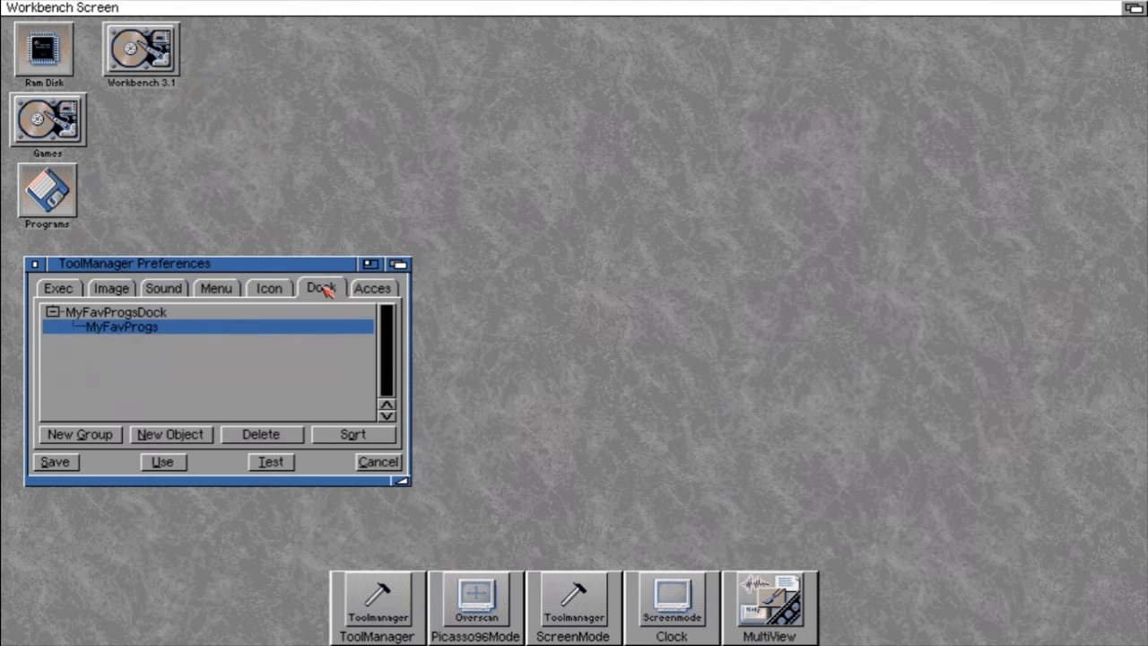
pyautogui.doubleClick(158, 328)
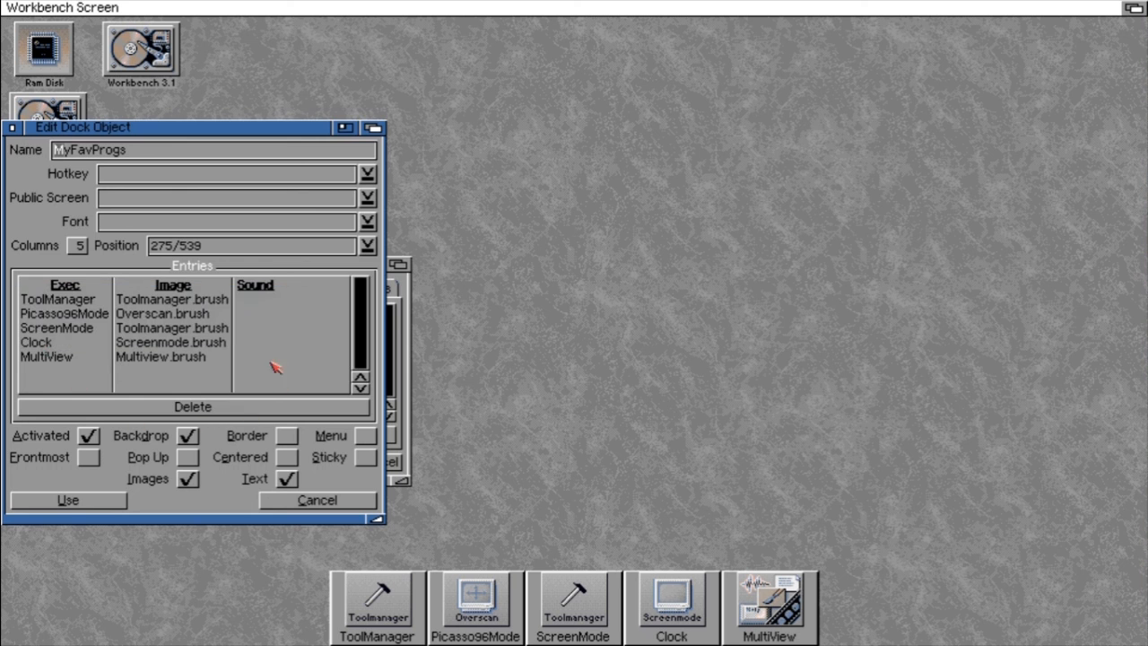
pyautogui.click(224, 344)
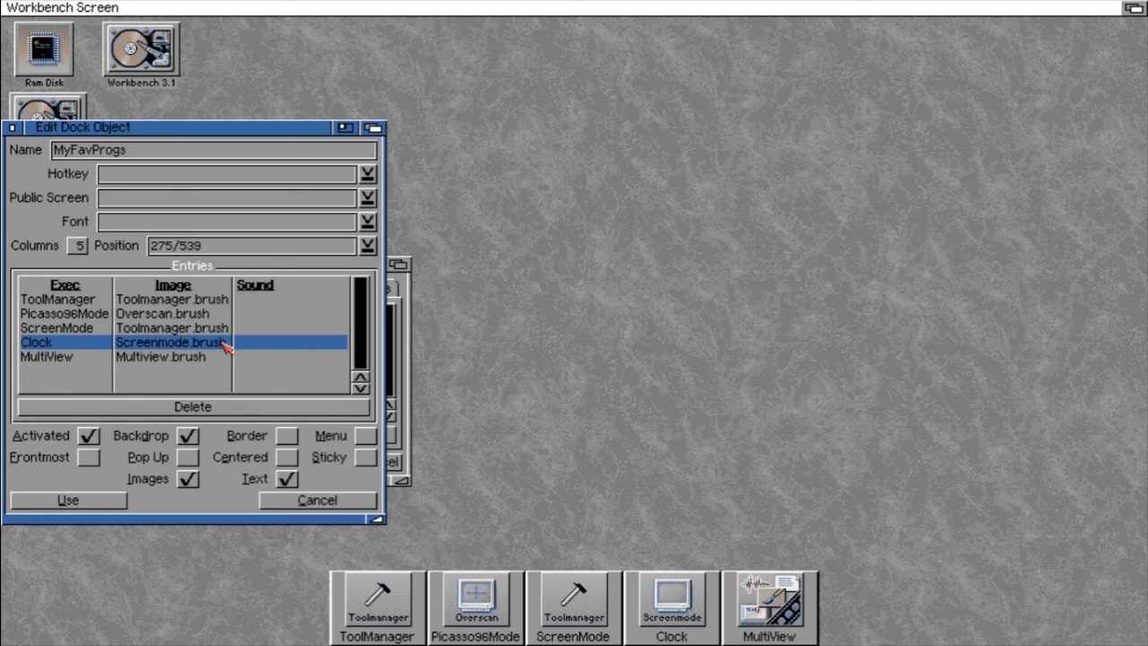
pyautogui.doubleClick(225, 345)
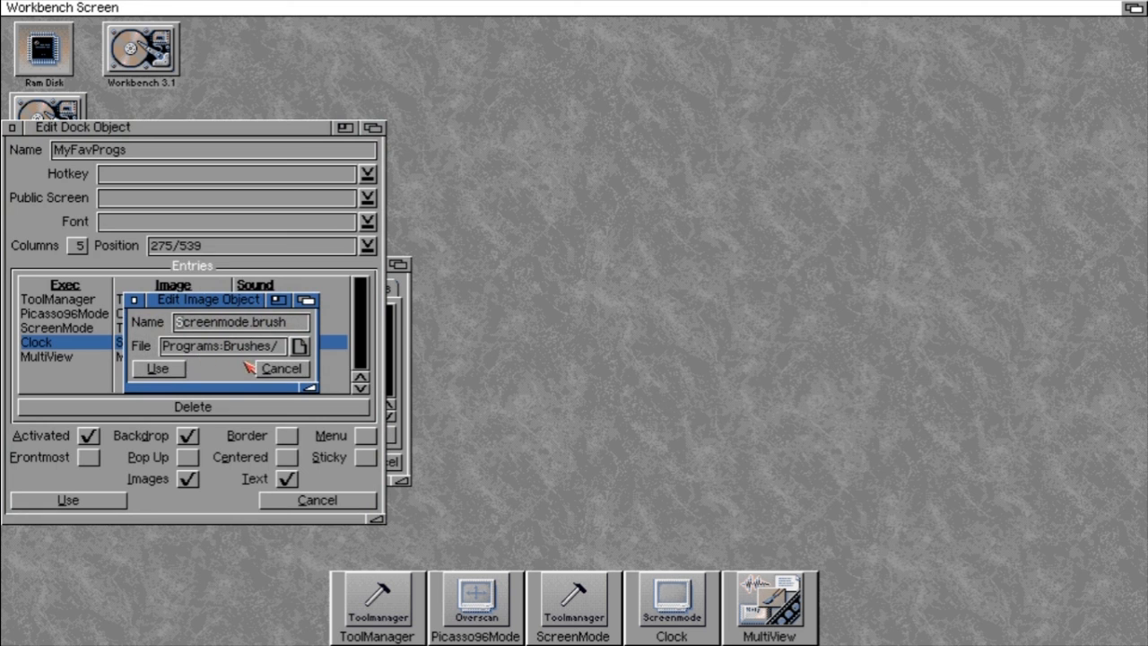
pyautogui.click(280, 369)
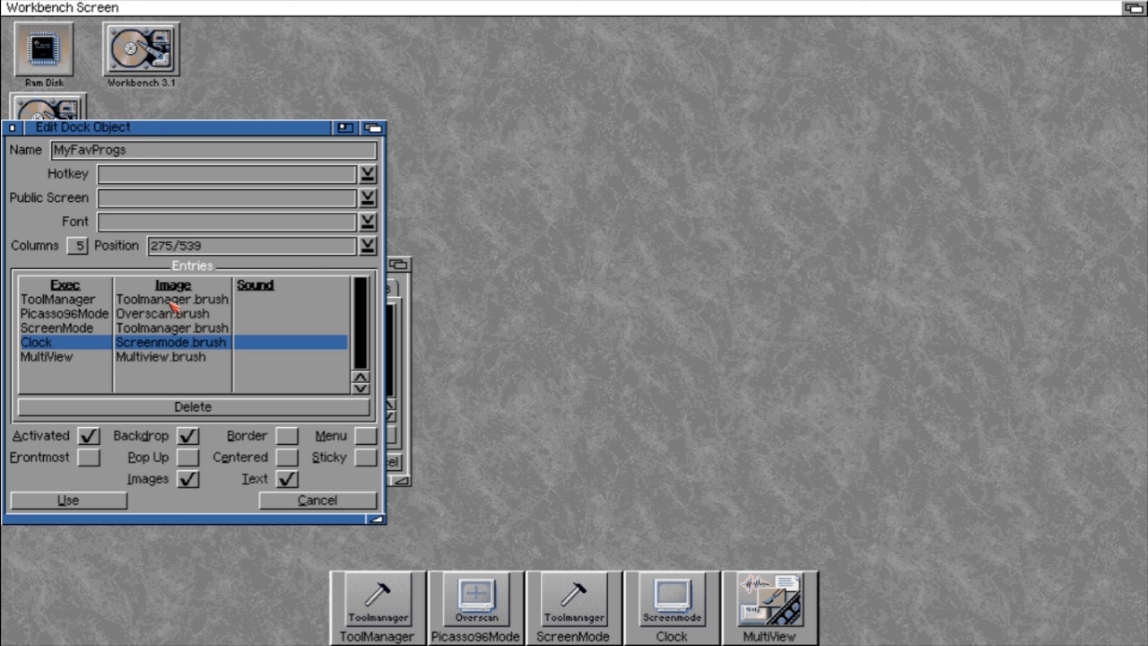
# Delete the ScreenMode entry that uses Toolmanager.brush from the MyFavProgs dock.
pyautogui.click(183, 332)
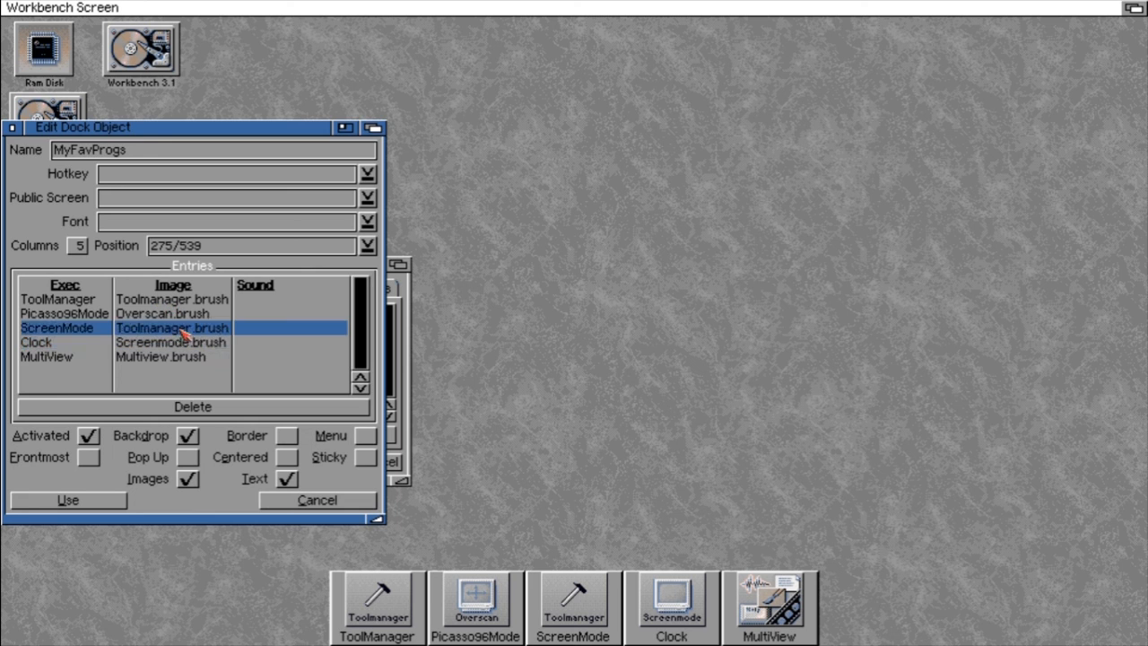
pyautogui.moveTo(183, 331)
pyautogui.mouseDown()
pyautogui.moveTo(189, 316)
pyautogui.moveTo(184, 339)
pyautogui.mouseUp()
pyautogui.click(175, 408)
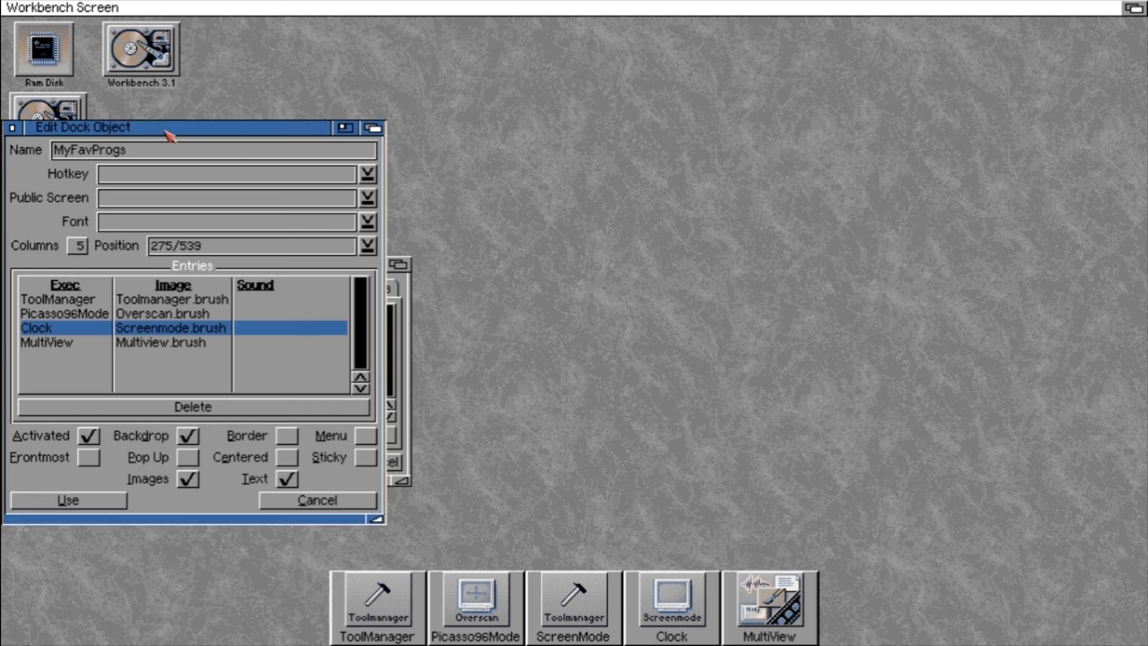
# Add the ScreenMode program back to the MyFavProgs dock entries and assign Screenmode.brush to it.
pyautogui.moveTo(171, 134); pyautogui.dragTo(641, 130)
pyautogui.click(76, 287)
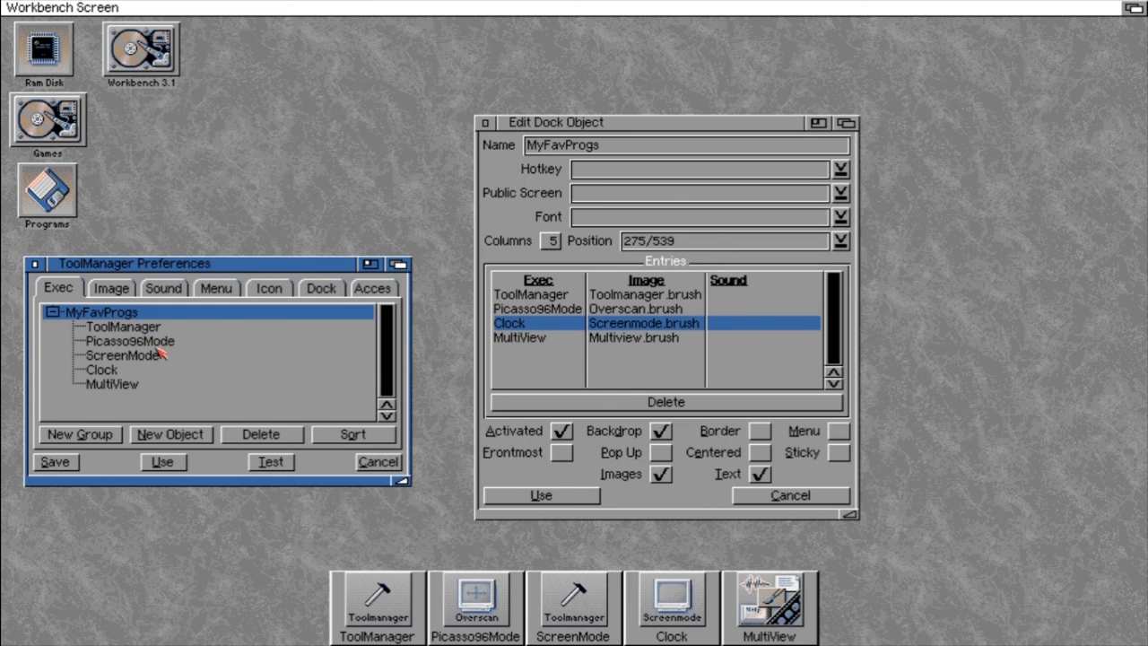
pyautogui.moveTo(158, 357); pyautogui.dragTo(542, 367)
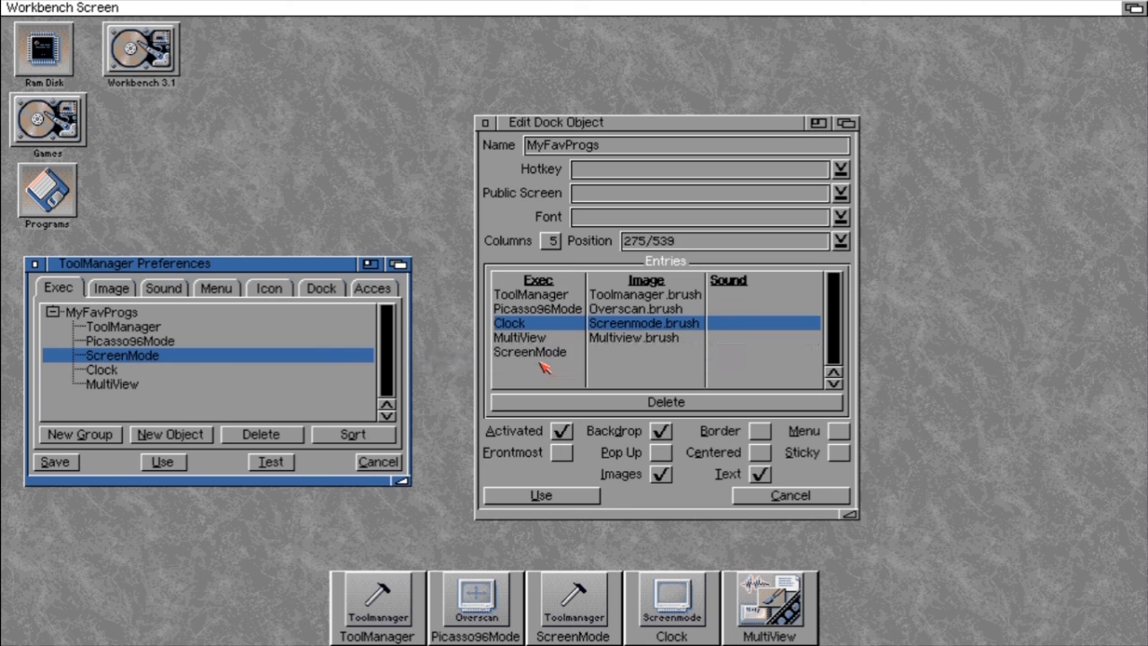
pyautogui.click(113, 290)
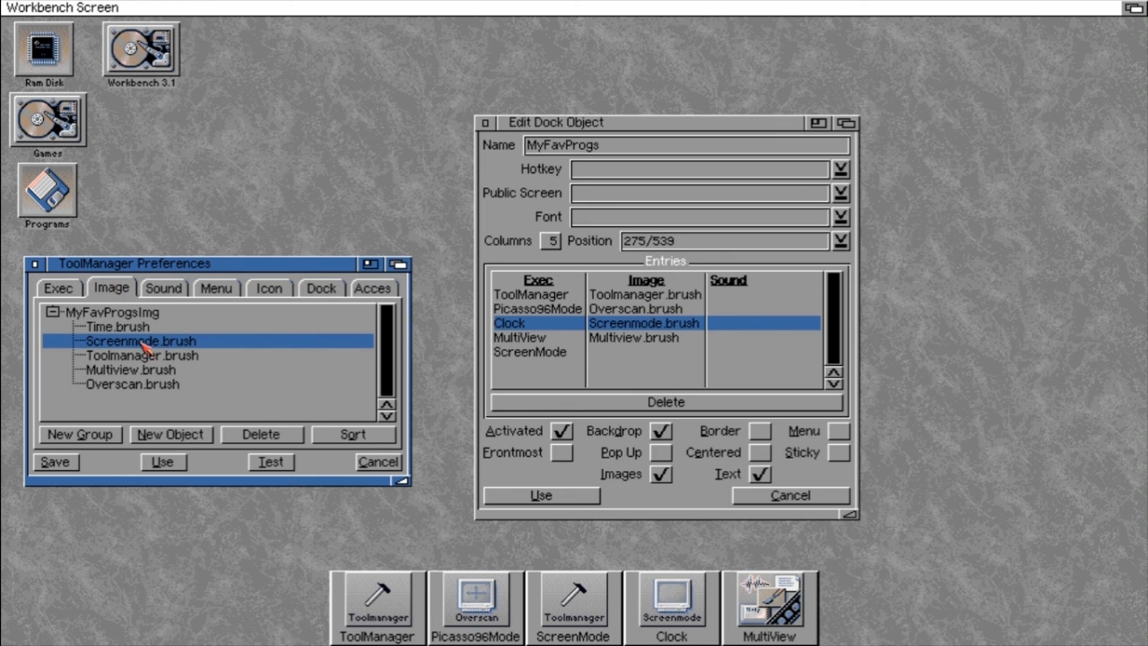
pyautogui.moveTo(144, 348); pyautogui.dragTo(675, 354)
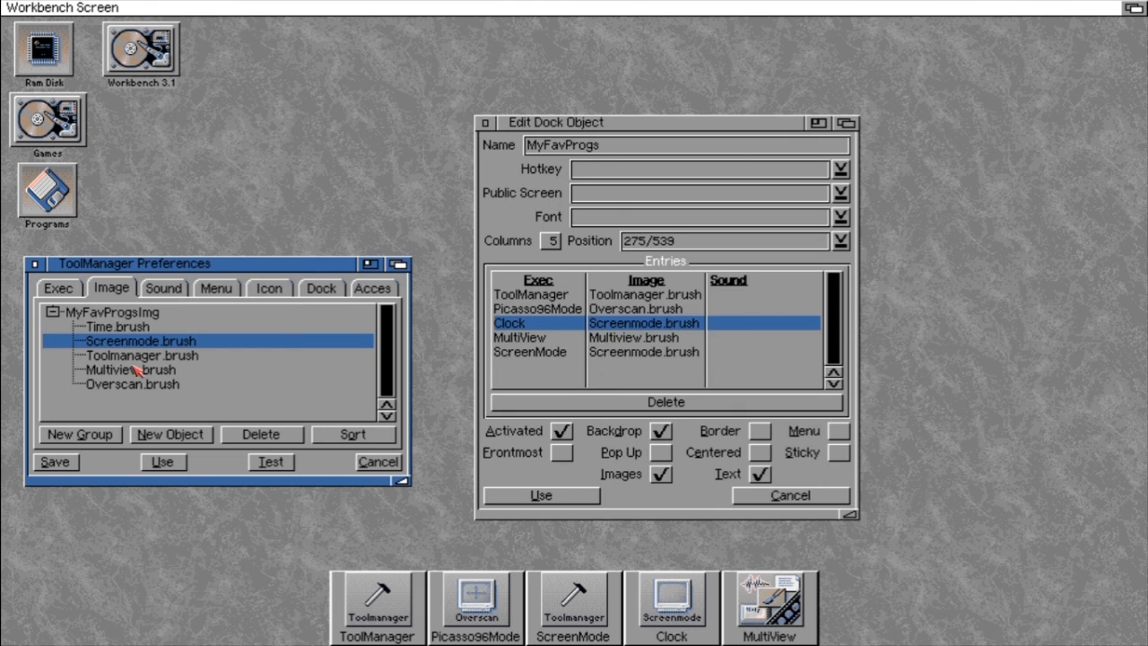
# Assign Time.brush to the Clock dock entry, accept the dock settings, and test the configuration.
pyautogui.moveTo(119, 328)
pyautogui.mouseDown()
pyautogui.moveTo(628, 292)
pyautogui.moveTo(674, 330)
pyautogui.mouseUp()
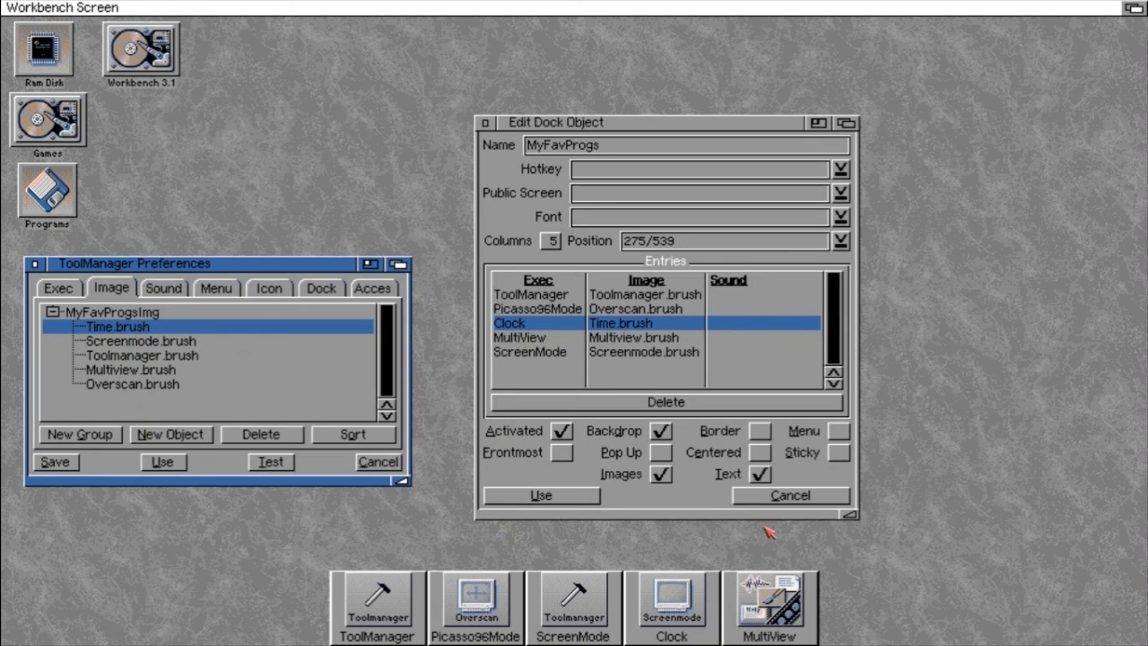
pyautogui.click(525, 499)
pyautogui.click(260, 461)
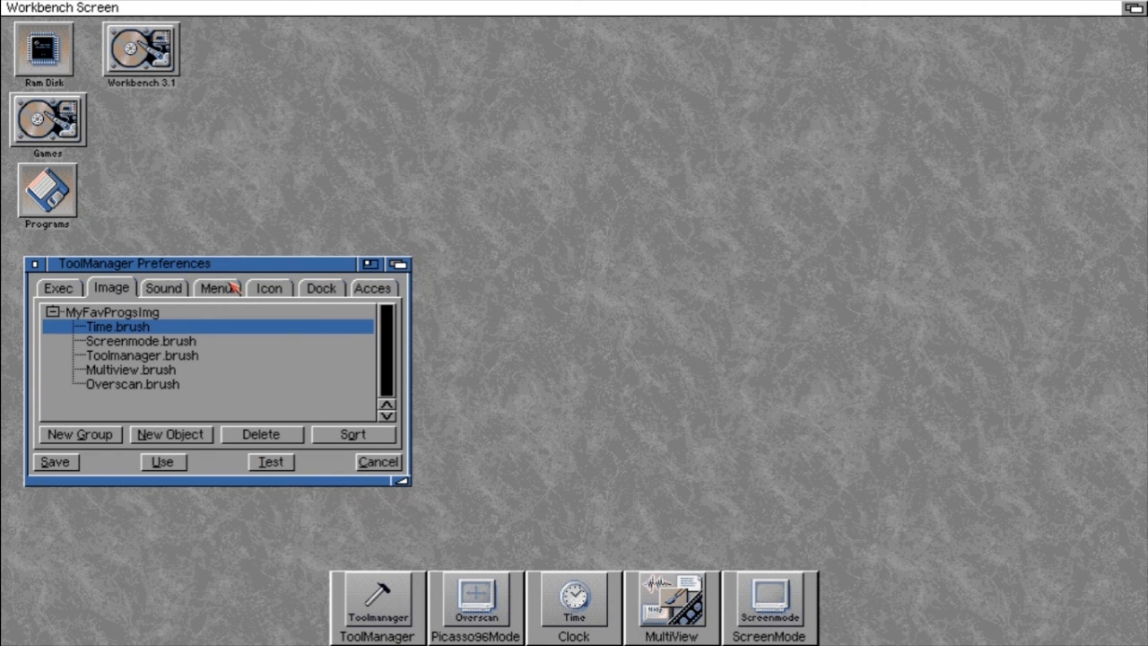
# Turn off text for the MyFavProgs dock while keeping images, accept the dock settings, and test the configuration.
pyautogui.click(314, 289)
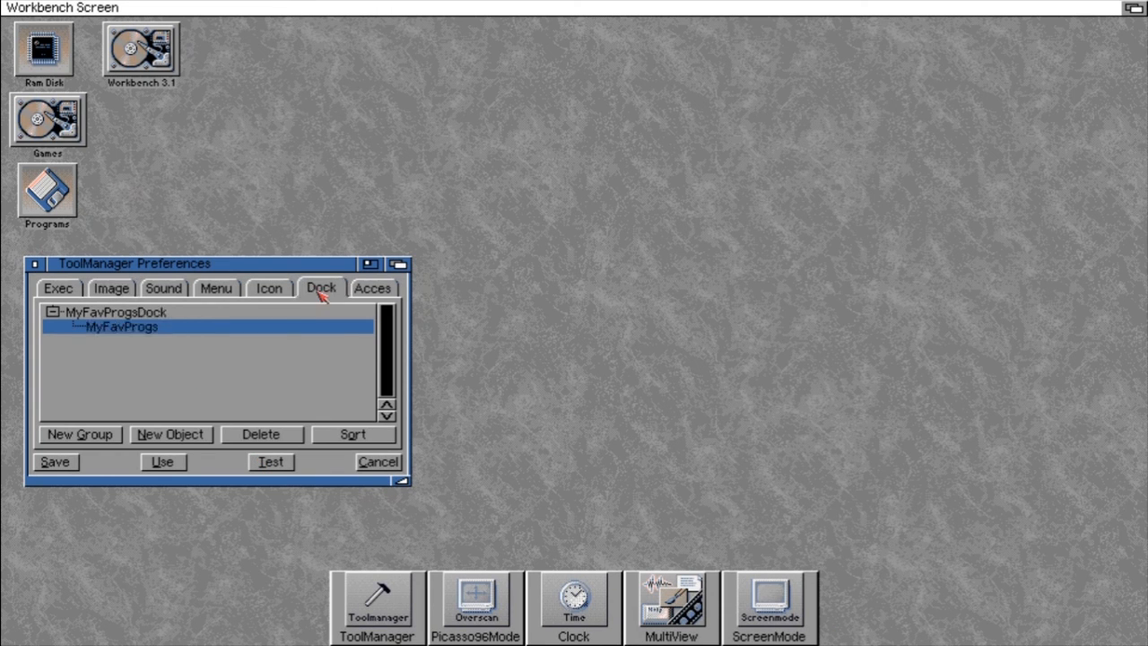
pyautogui.doubleClick(179, 332)
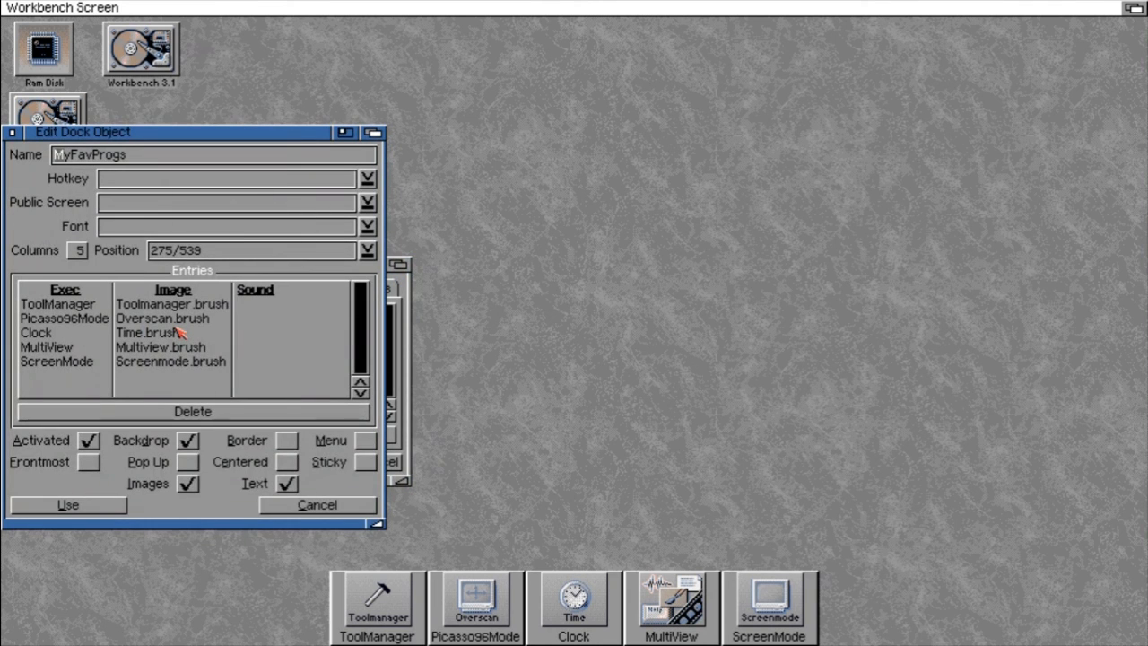
pyautogui.click(288, 485)
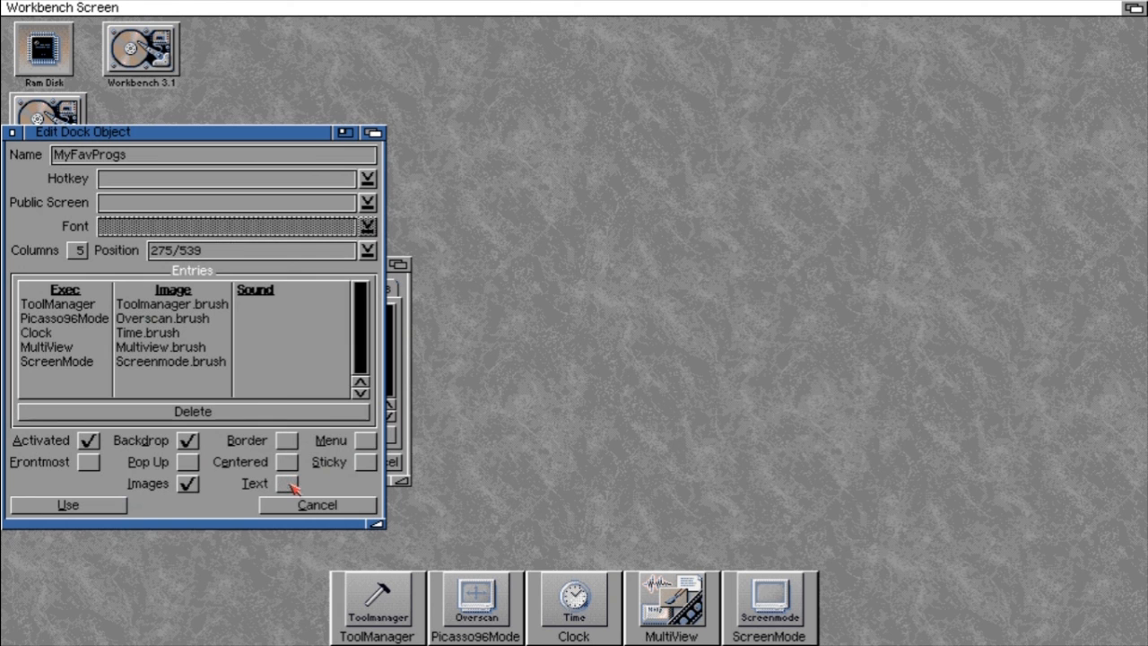
pyautogui.click(102, 505)
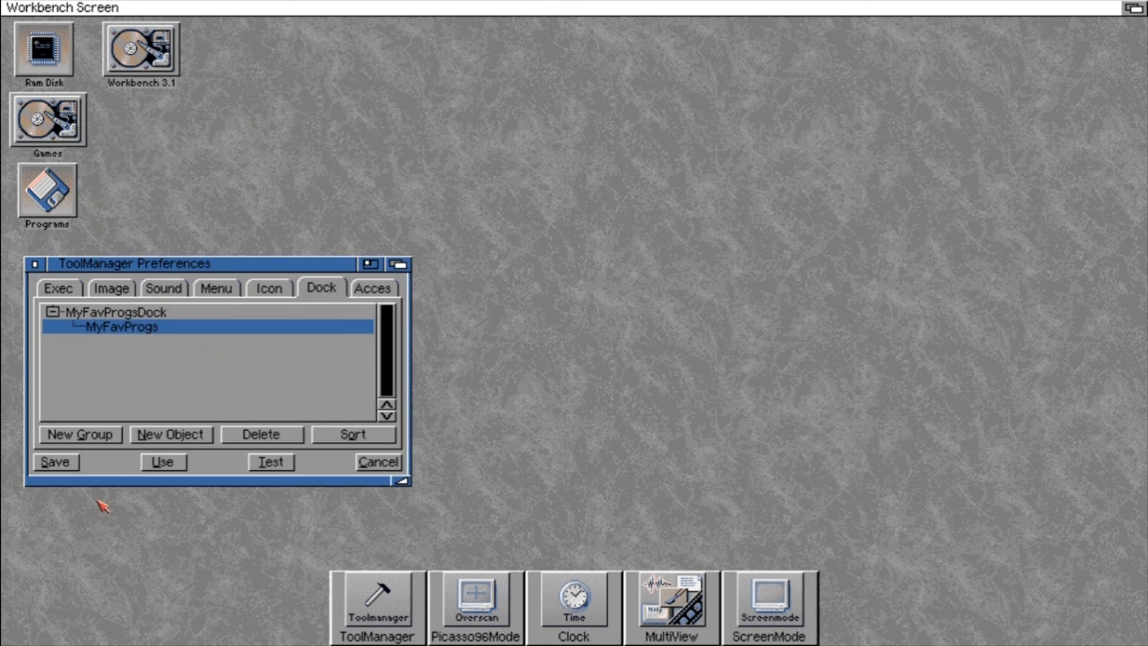
pyautogui.click(272, 462)
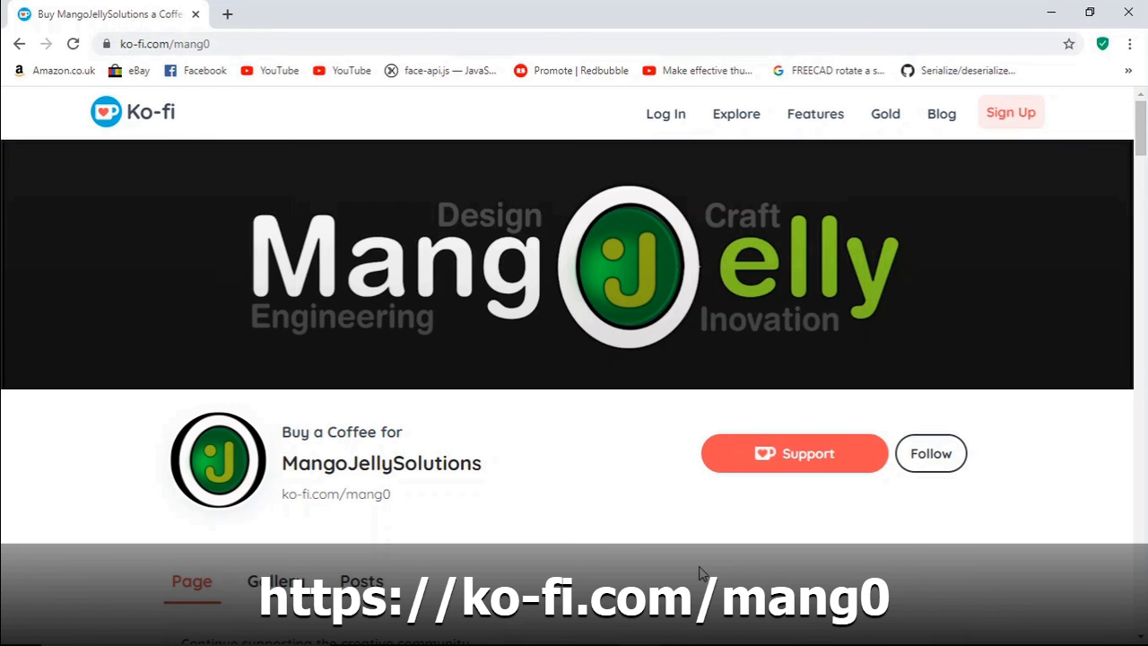
pyautogui.scroll(-4, 703, 572)
pyautogui.scroll(4, 700, 567)
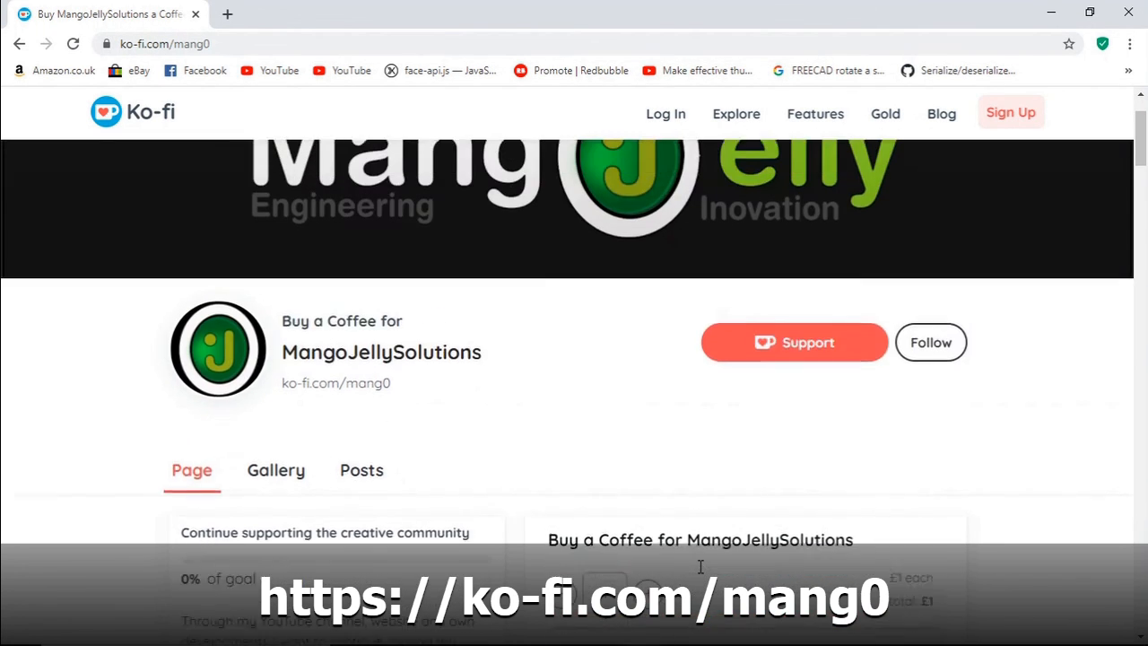
pyautogui.scroll(-4, 702, 572)
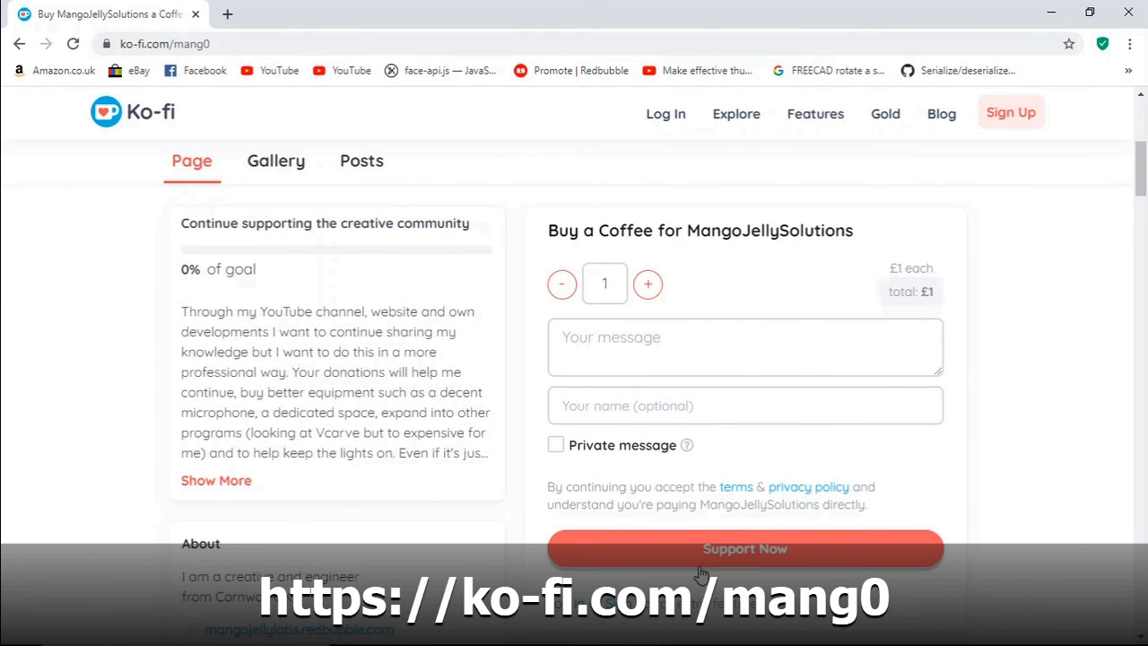
pyautogui.scroll(4, 703, 572)
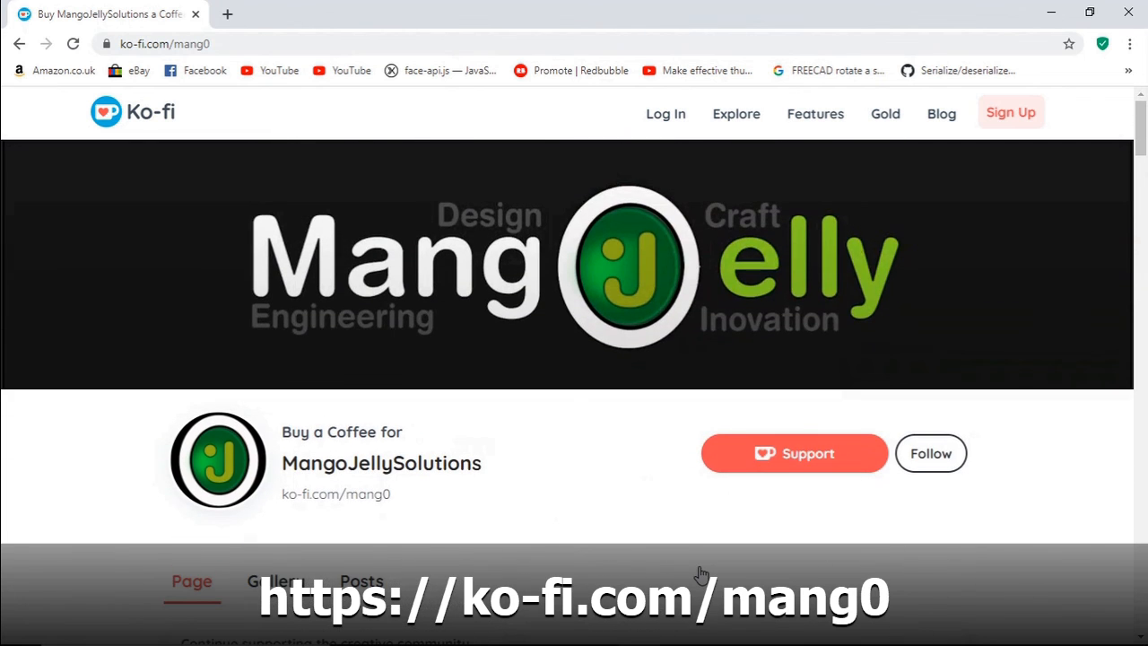